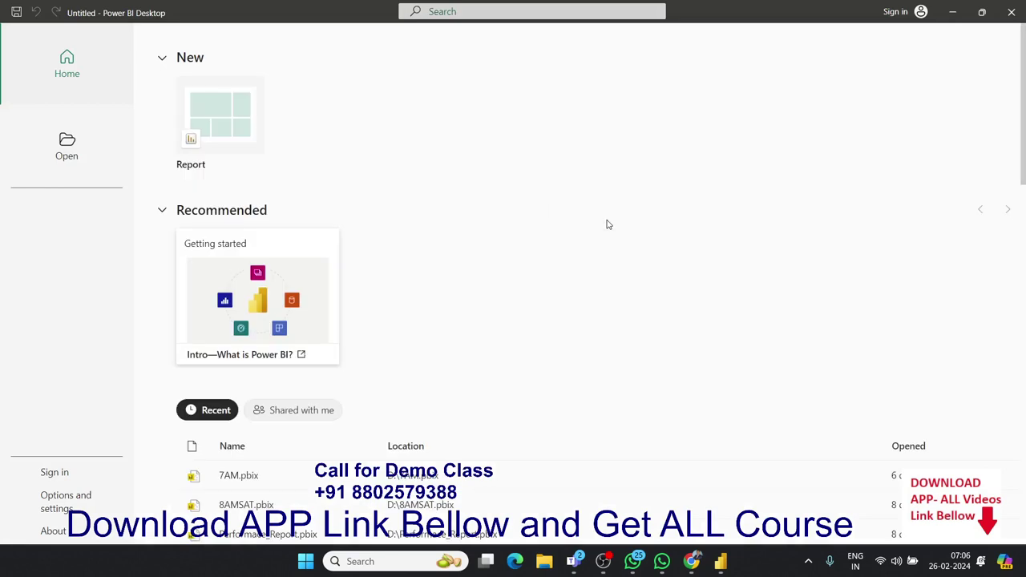
# Step: Start a blank Power BI report and bring up File Explorer
pyautogui.click(206, 113)
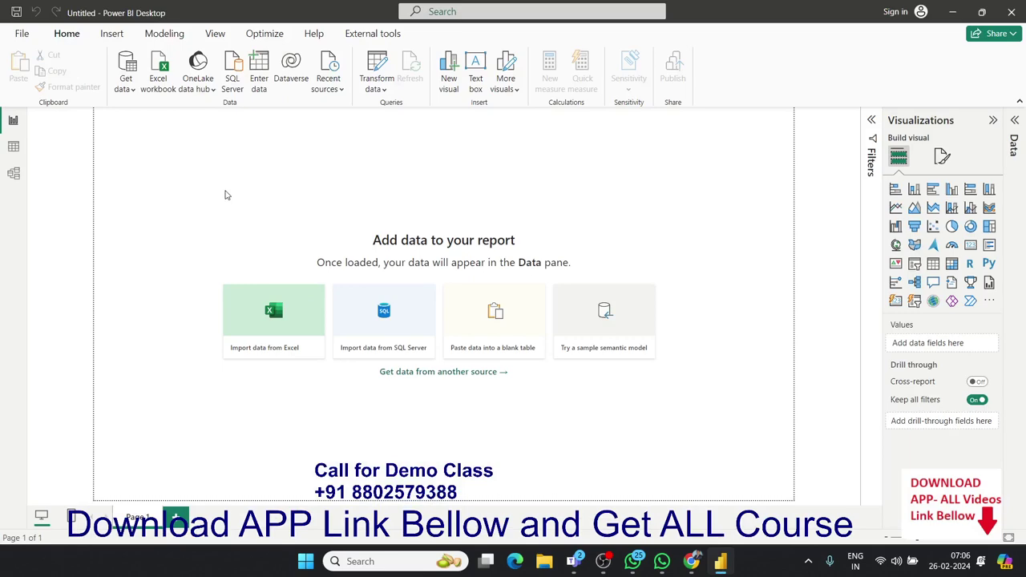
pyautogui.click(544, 562)
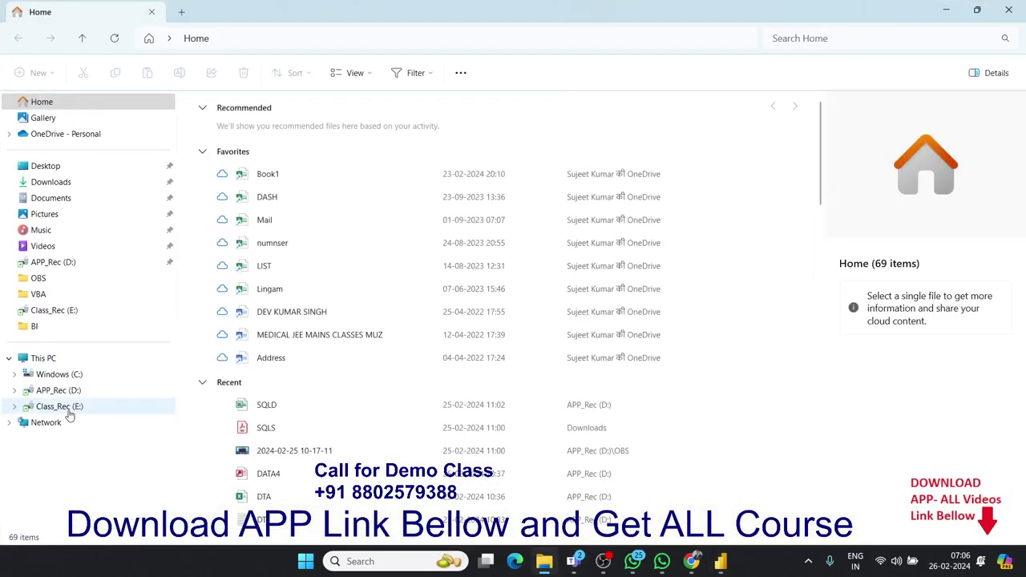
# Step: Open the APP_Rec (D:) drive and switch the file list to Details view
pyautogui.click(69, 407)
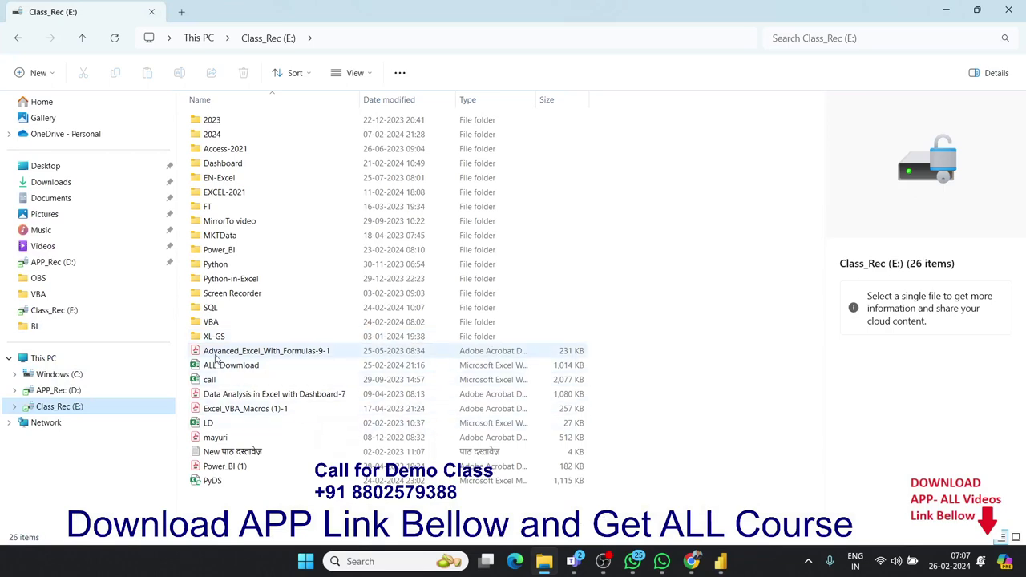
pyautogui.click(58, 390)
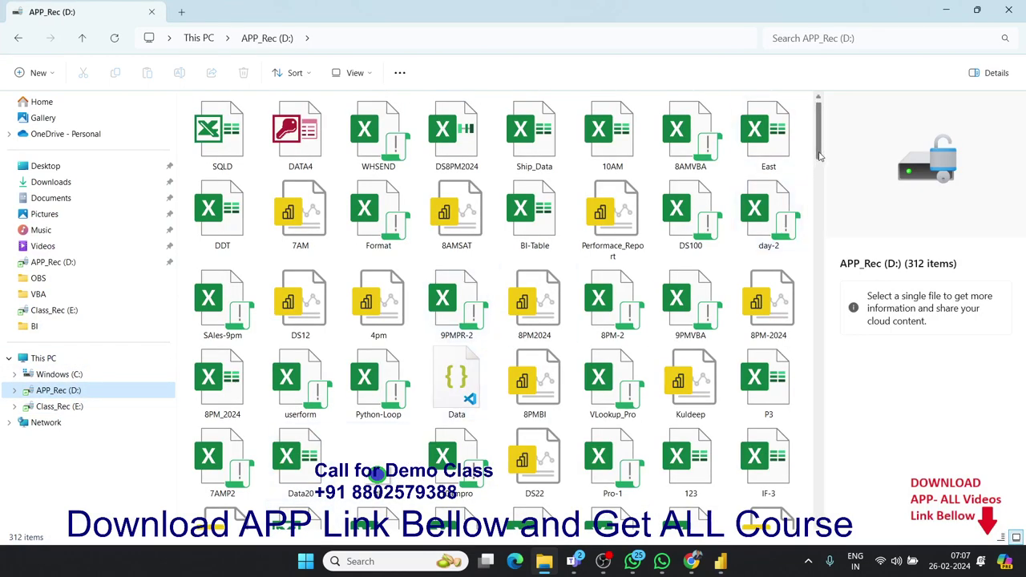
pyautogui.moveTo(818, 158); pyautogui.dragTo(826, 538)
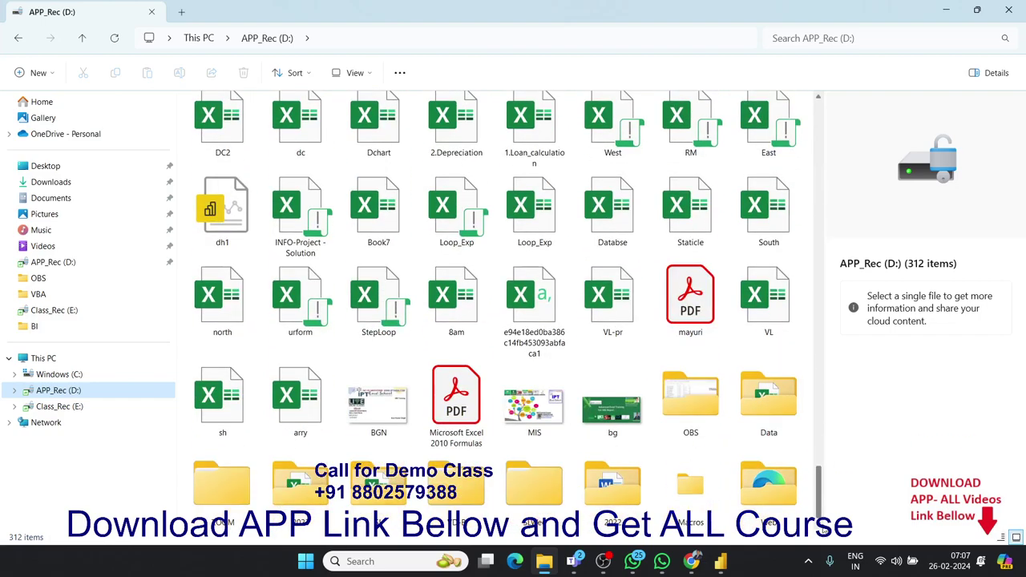
pyautogui.moveTo(819, 492); pyautogui.dragTo(818, 151)
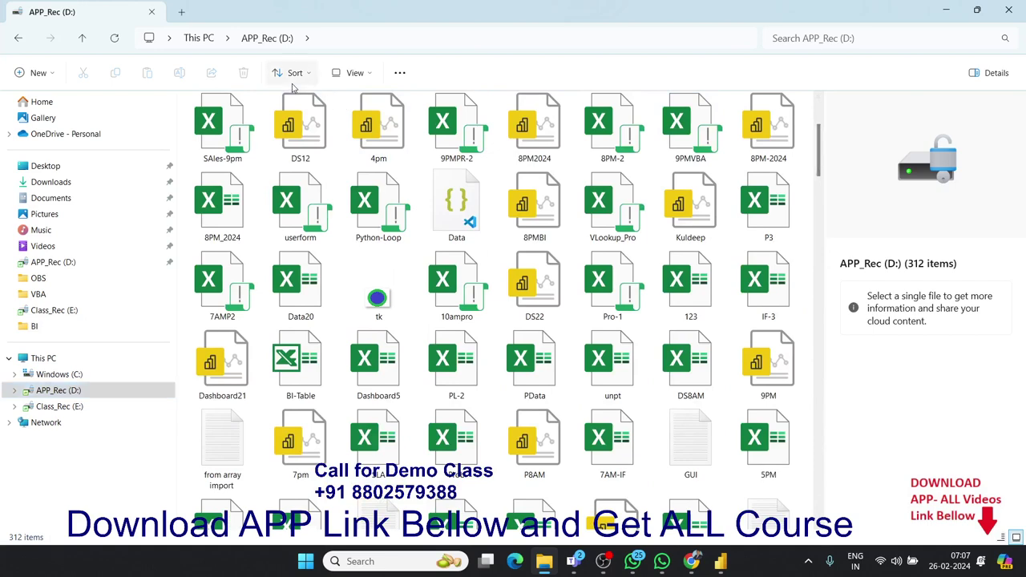
pyautogui.click(295, 73)
pyautogui.click(356, 73)
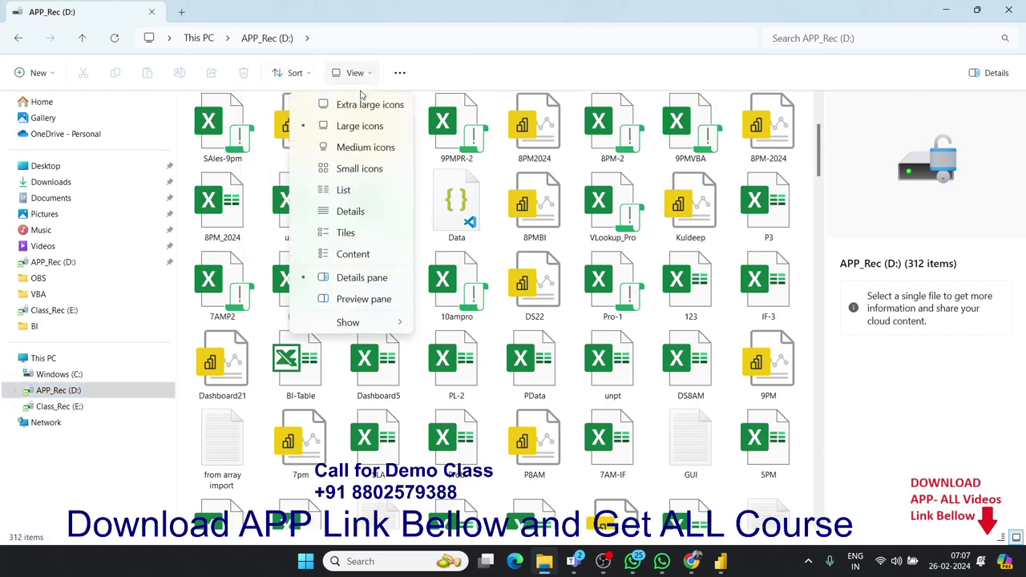
pyautogui.click(348, 212)
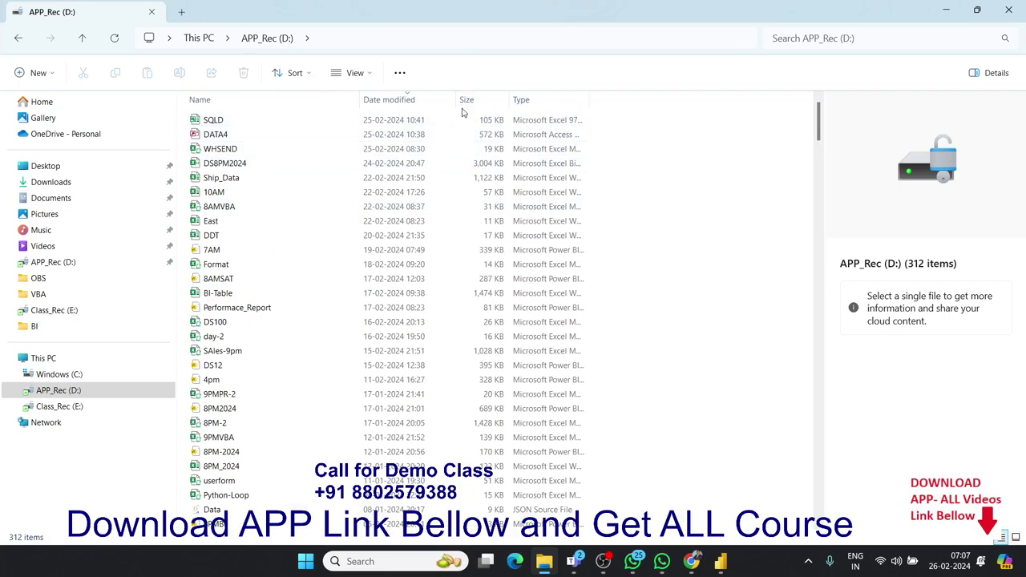
# Step: Sort the files by Date modified, newest first, and select the BI-Table workbook
pyautogui.click(391, 106)
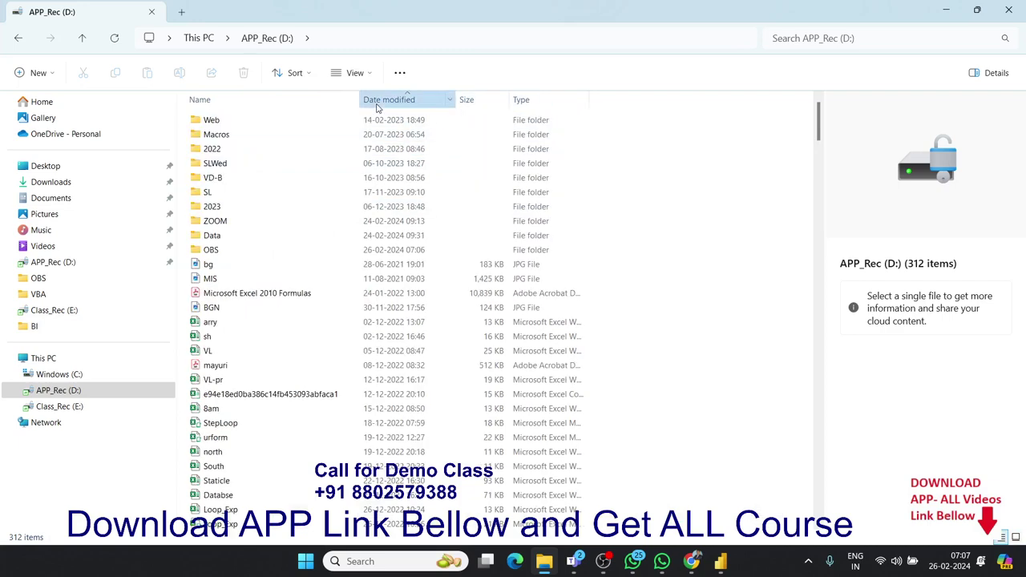
pyautogui.click(367, 106)
pyautogui.click(232, 122)
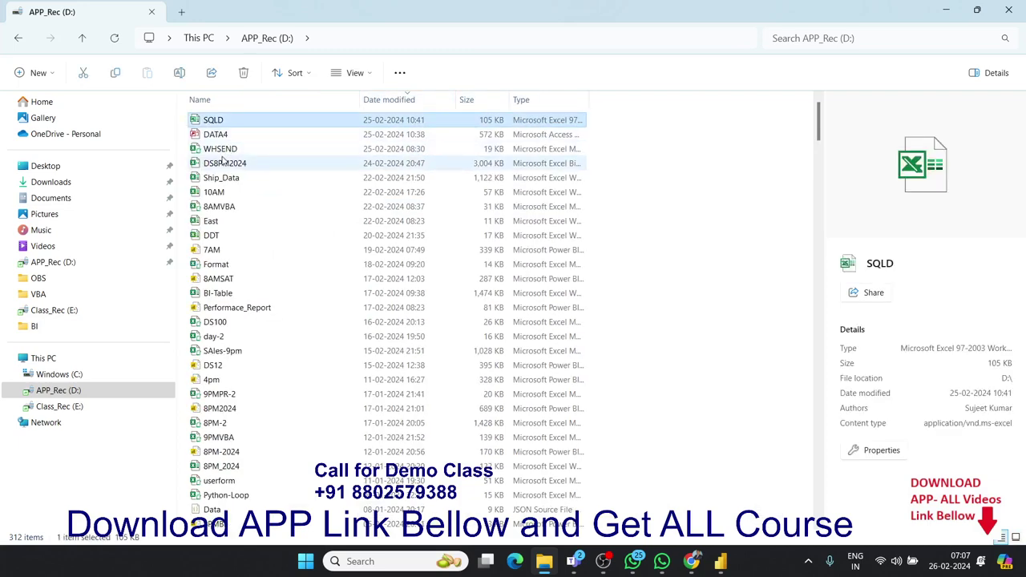
pyautogui.click(224, 149)
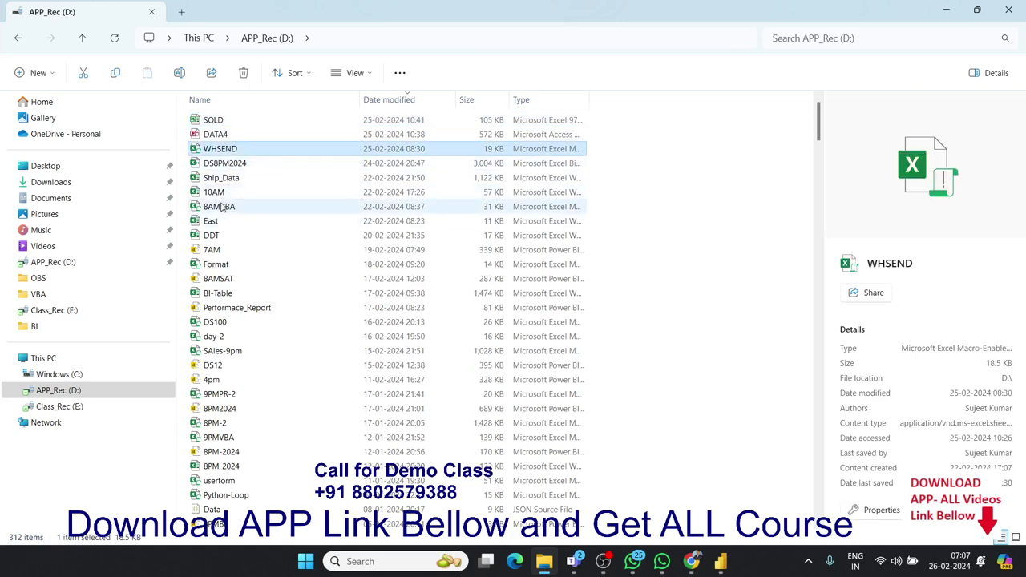
pyautogui.click(222, 179)
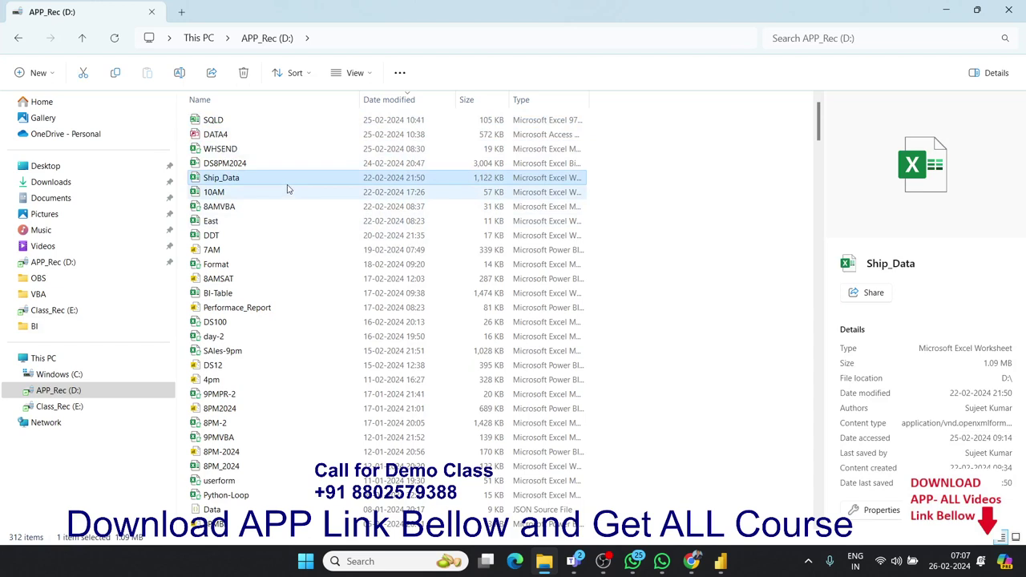
pyautogui.click(242, 295)
# Step: Open BI-Table in Excel and discard the recovered files
pyautogui.doubleClick(243, 295)
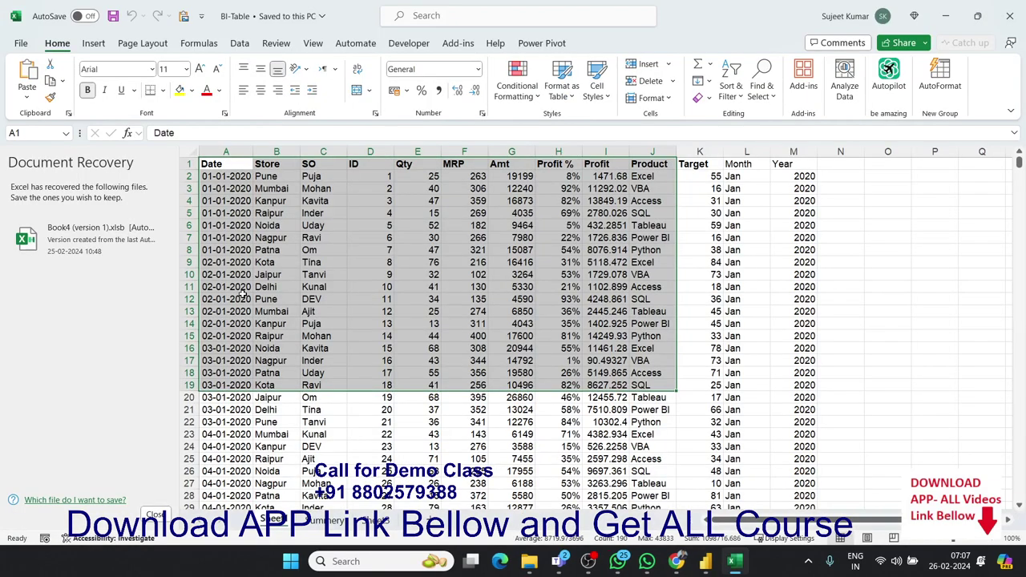
pyautogui.click(154, 514)
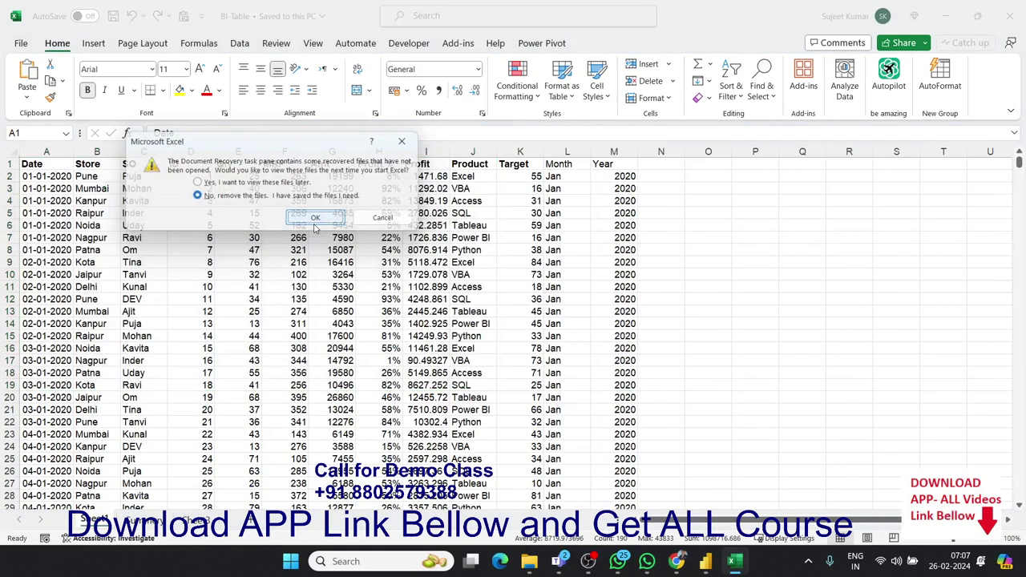
pyautogui.click(316, 222)
pyautogui.click(237, 250)
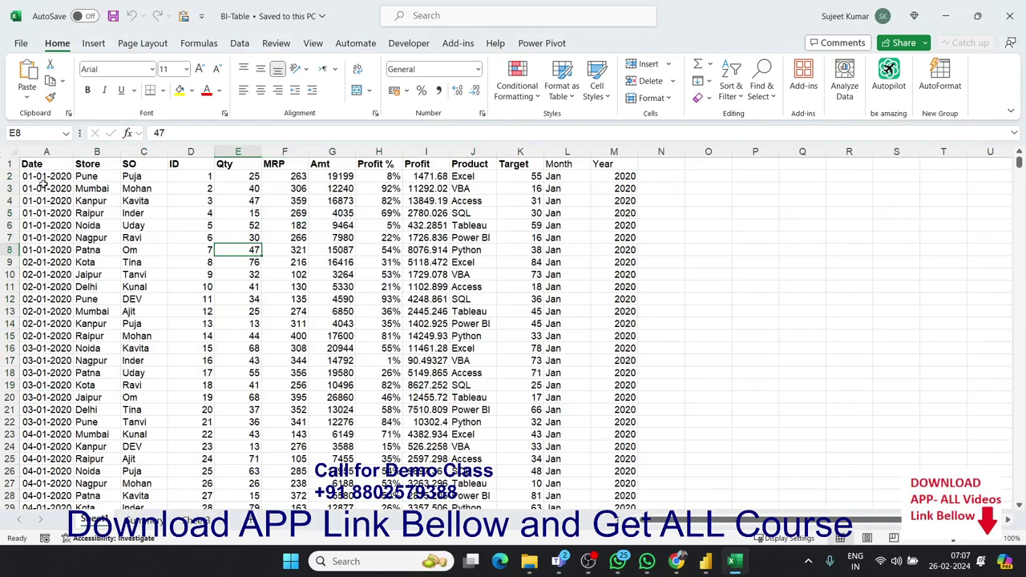
pyautogui.click(5, 163)
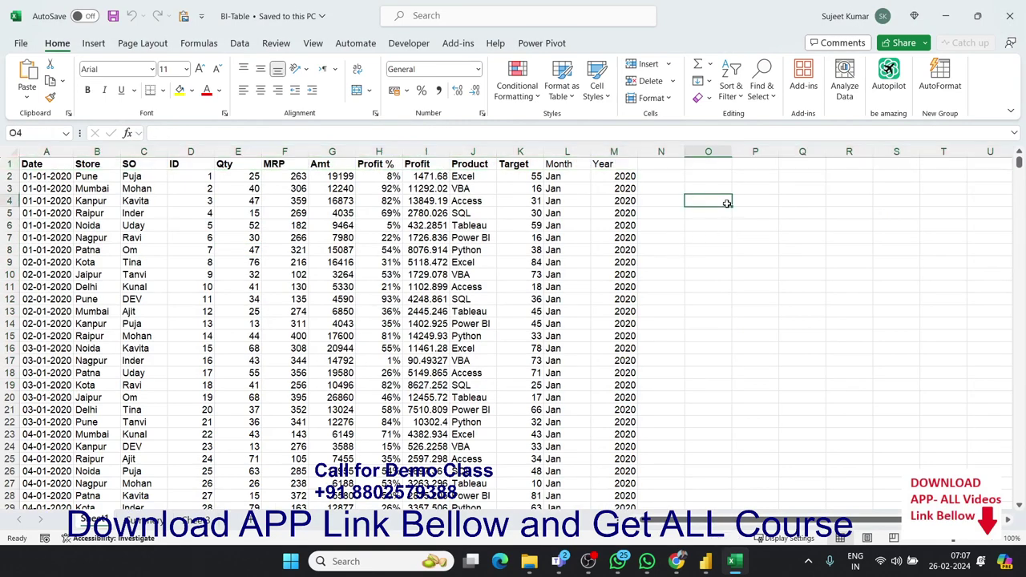
# Step: Check the data's extent from Date to Year, then turn on header filters with Ctrl+Shift+L
pyautogui.moveTo(723, 200); pyautogui.dragTo(970, 443)
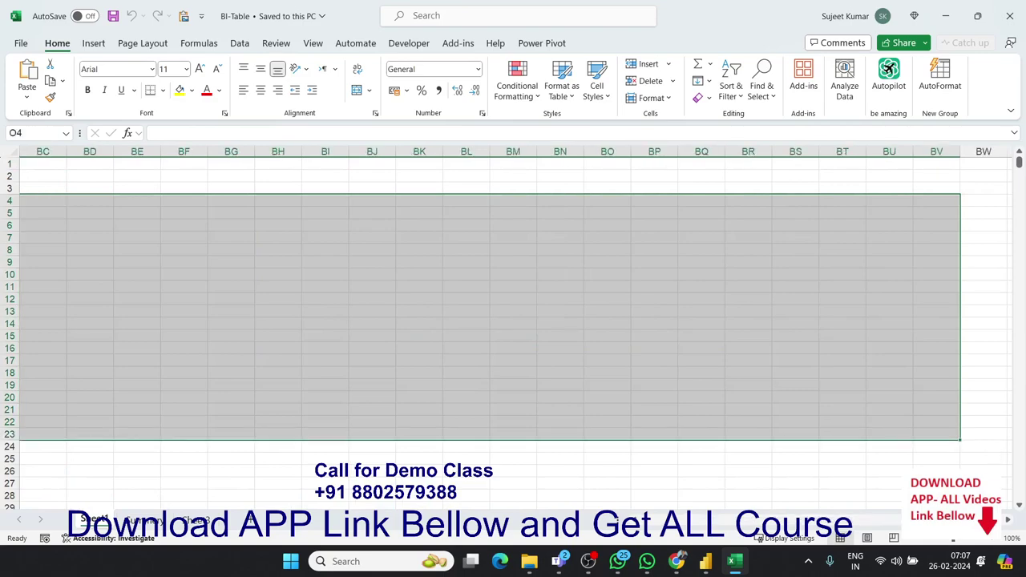
pyautogui.hotkey('ctrl', 'Home')
pyautogui.hotkey('ctrl', 'Down')
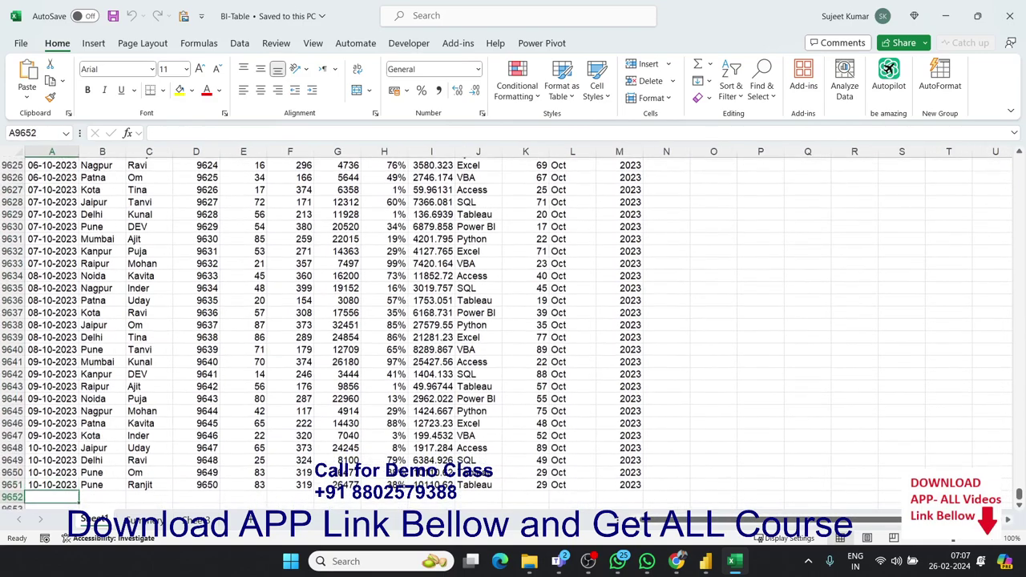
pyautogui.hotkey('ctrl', 'Down')
pyautogui.hotkey('ctrl', 'Up')
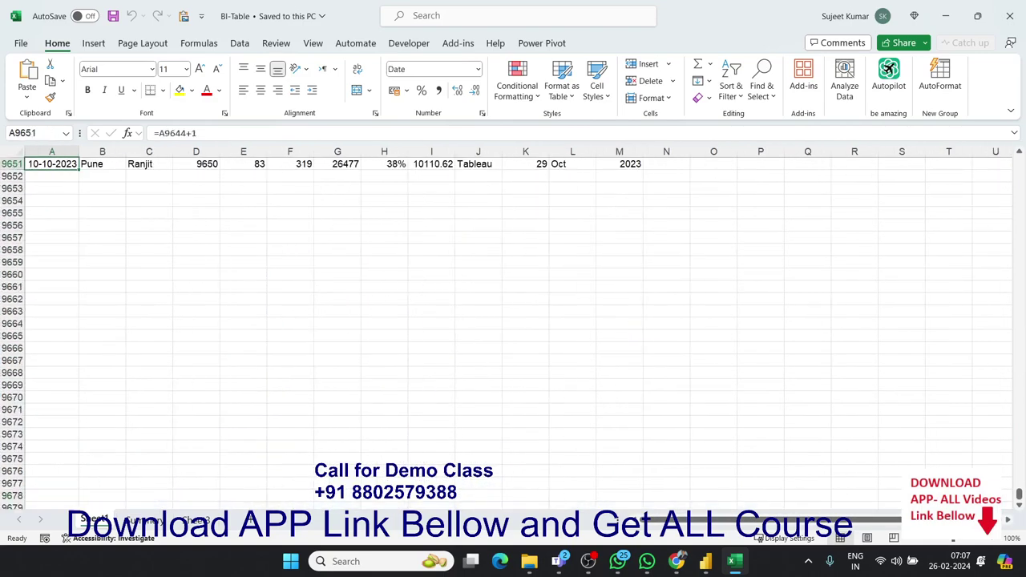
pyautogui.press('Down')
pyautogui.press('Down')
pyautogui.hotkey('shift', 'space')
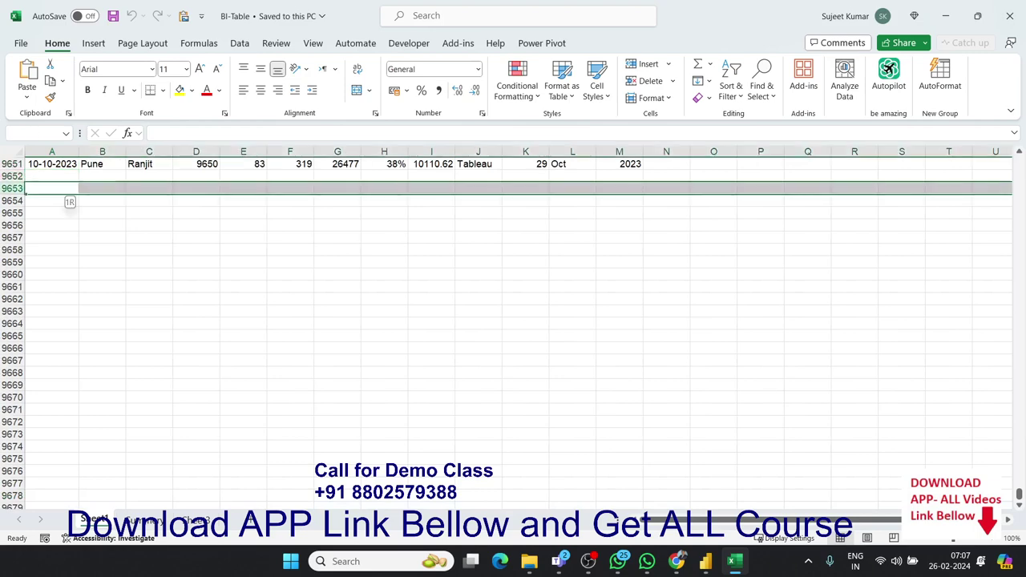
pyautogui.hotkey('ctrl', 'shift', 'Down')
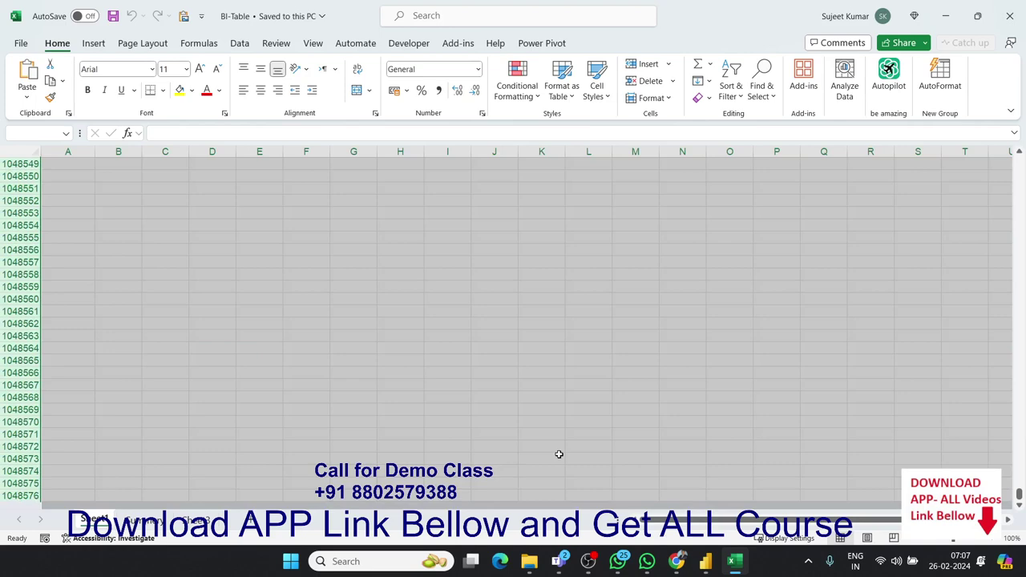
pyautogui.hotkey('ctrl', 'Home')
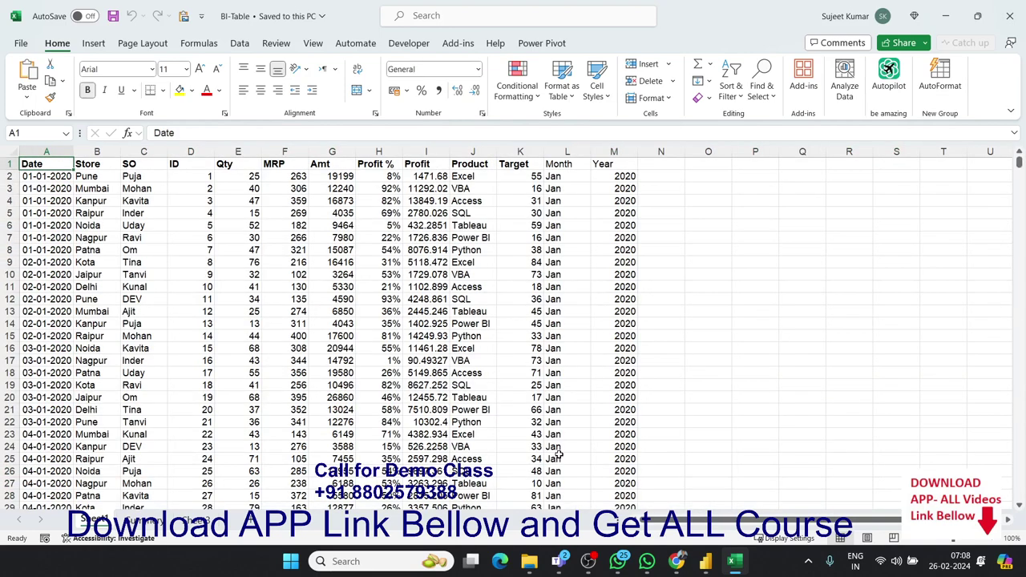
pyautogui.press('Right')
pyautogui.hotkey('ctrl', 'Right')
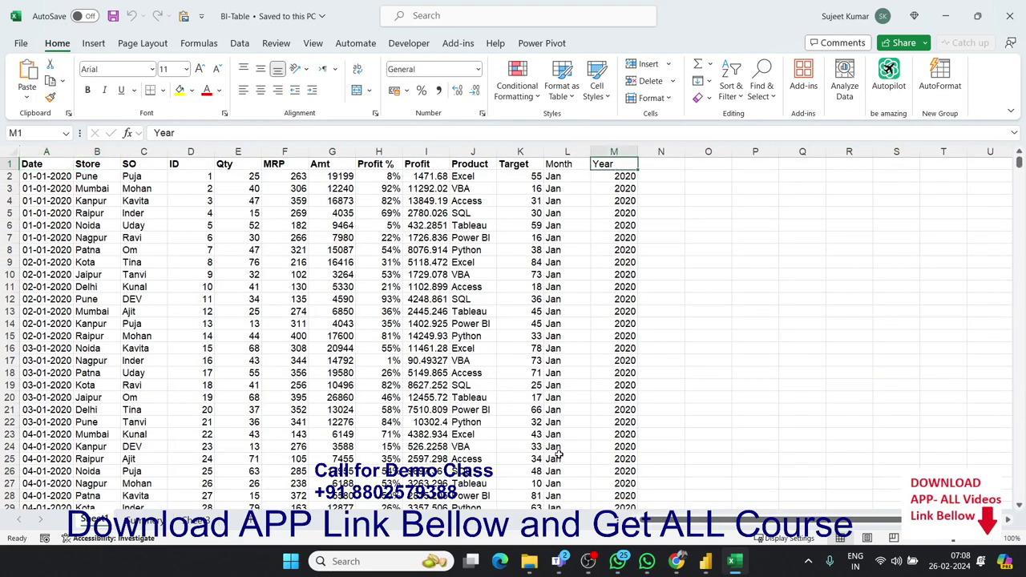
pyautogui.hotkey('ctrl', 'Left')
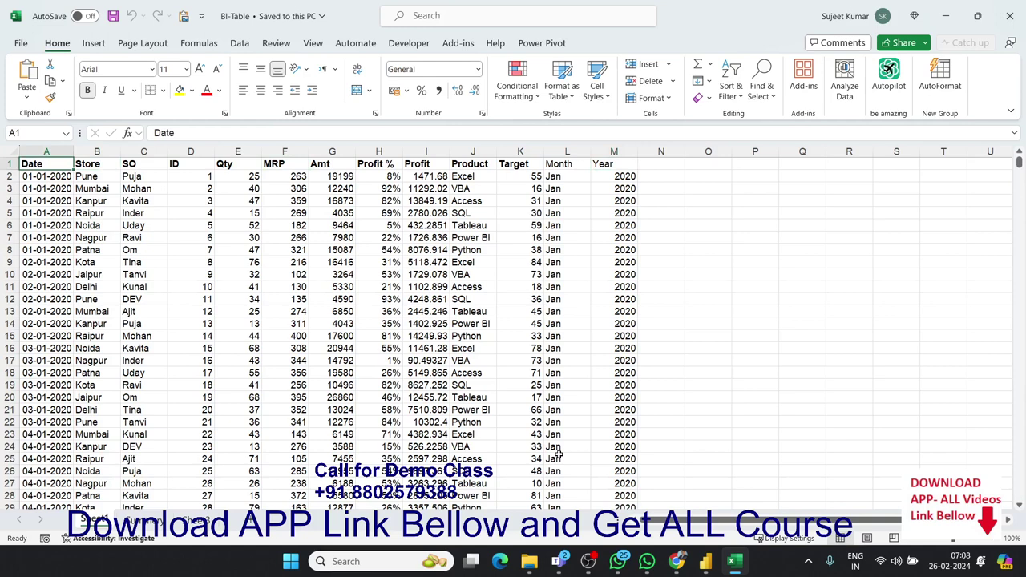
pyautogui.hotkey('ctrl', 'shift', 'l')
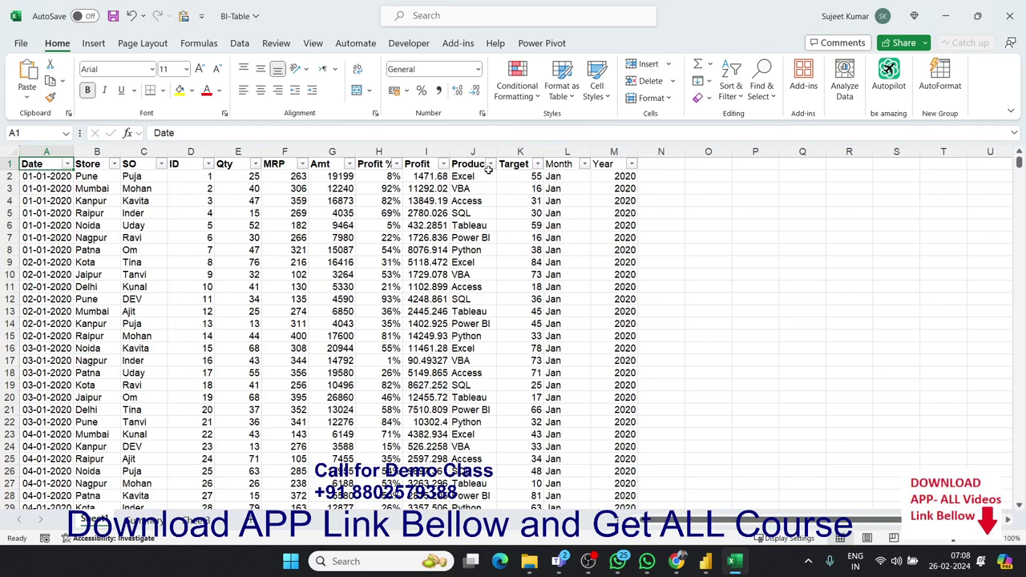
# Step: Inspect the Product, Date and Qty filter dropdowns without applying any filter
pyautogui.click(458, 164)
pyautogui.click(490, 164)
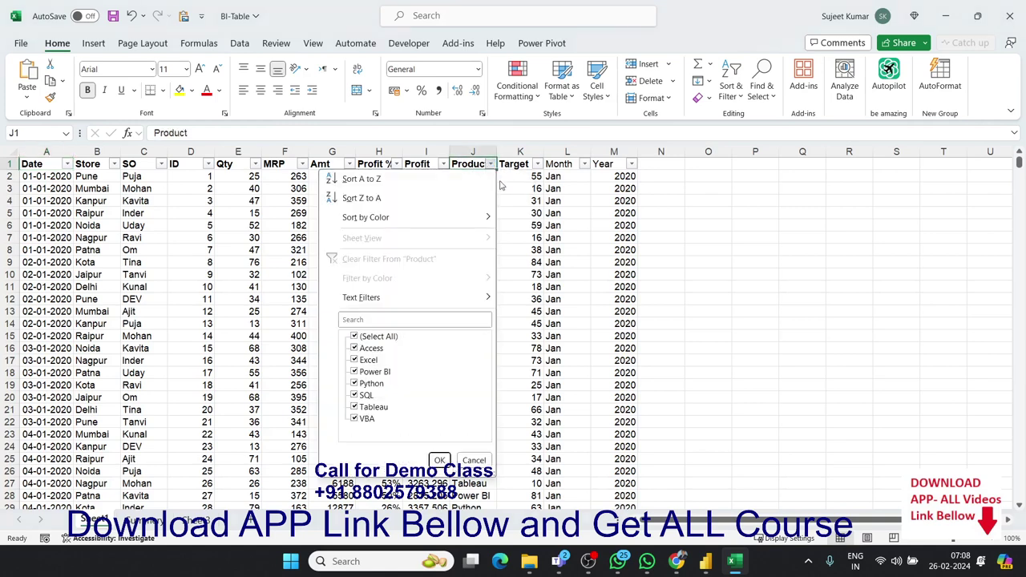
pyautogui.click(594, 260)
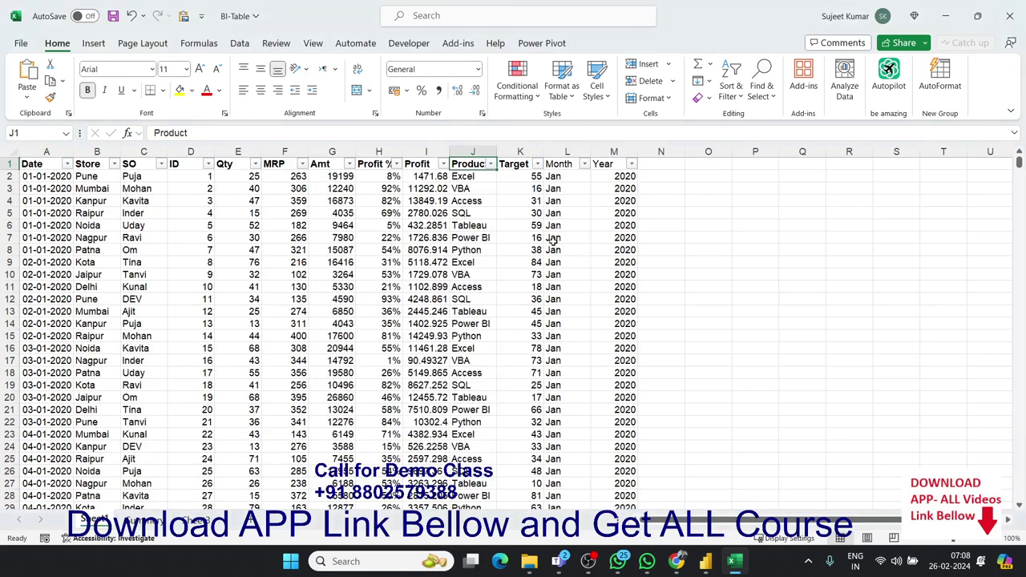
pyautogui.click(67, 172)
pyautogui.click(68, 164)
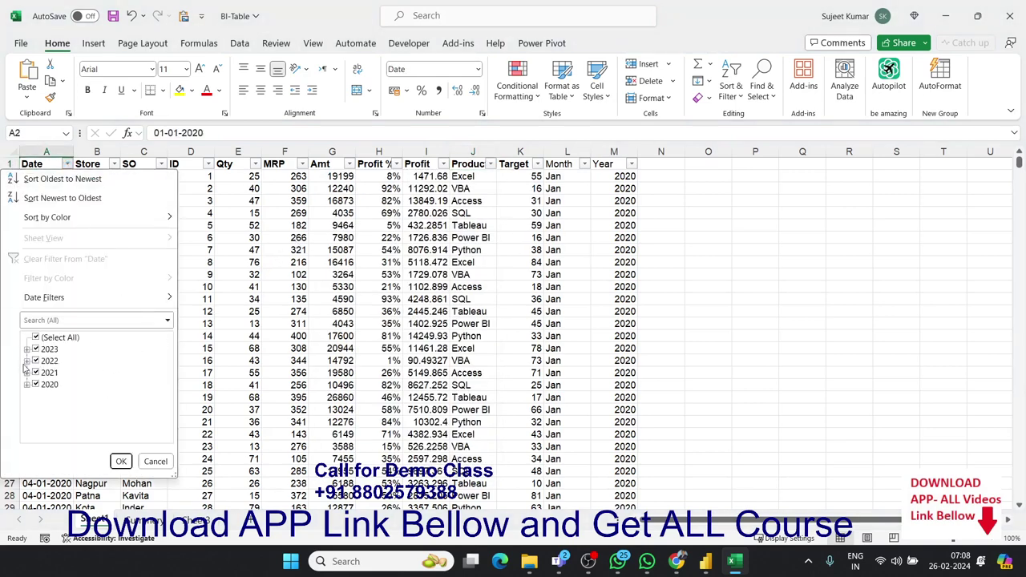
pyautogui.click(337, 255)
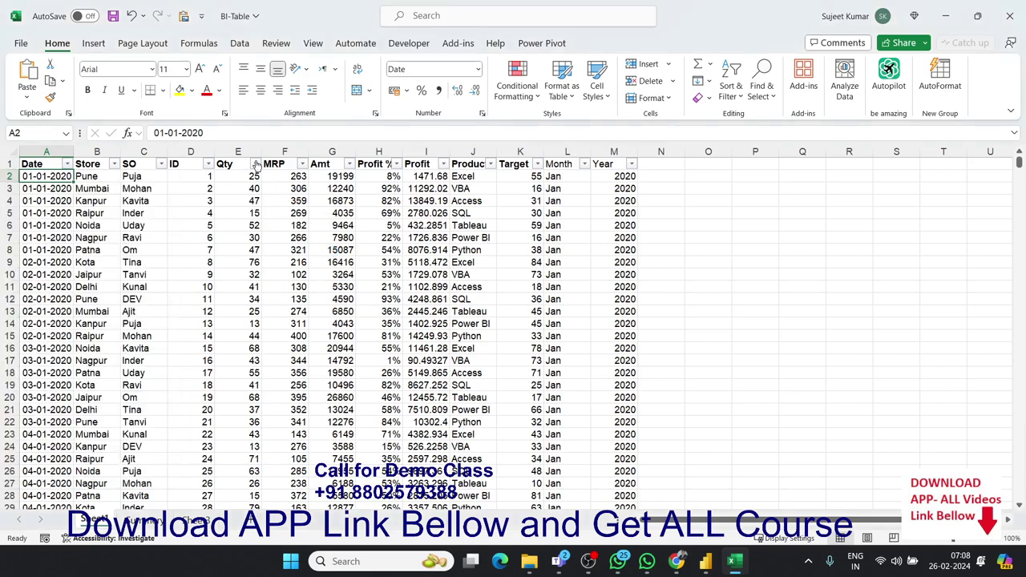
pyautogui.click(226, 163)
pyautogui.click(255, 164)
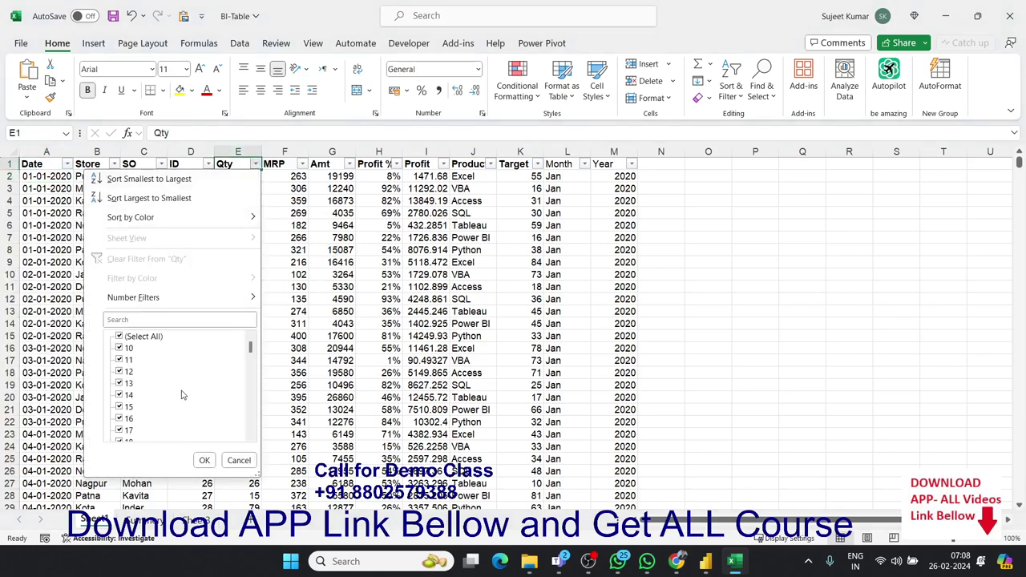
pyautogui.moveTo(249, 349)
pyautogui.mouseDown()
pyautogui.moveTo(249, 433)
pyautogui.moveTo(248, 355)
pyautogui.mouseUp()
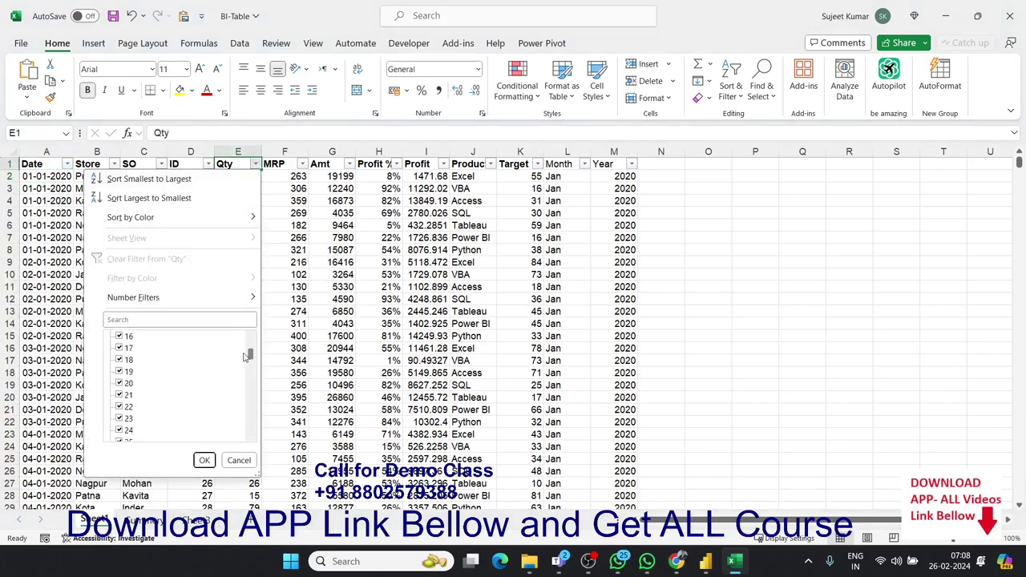
pyautogui.click(303, 276)
pyautogui.click(237, 286)
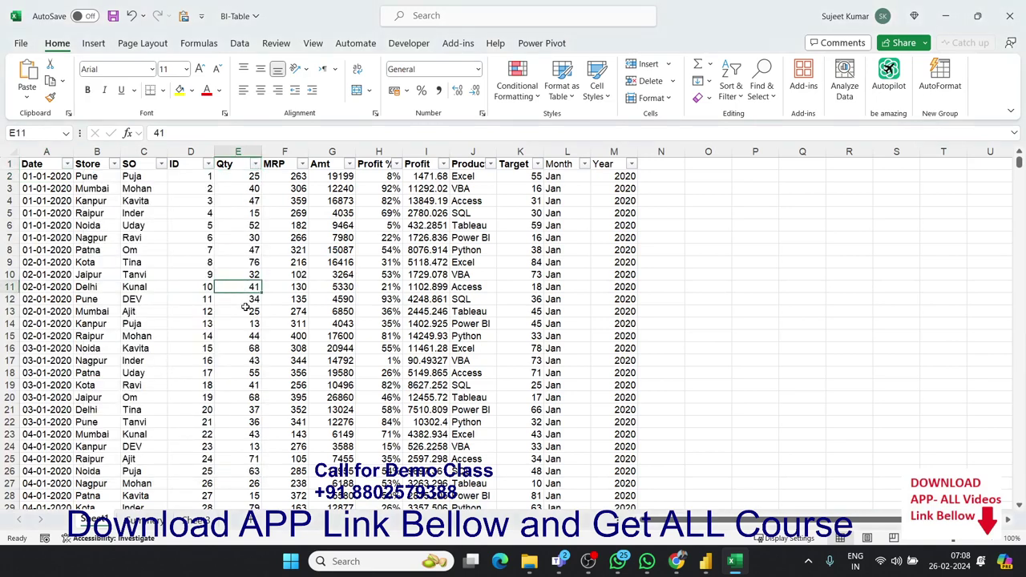
# Step: Check the Qty and Profit % cells, then close BI-Table.xlsx, saving changes
pyautogui.click(255, 251)
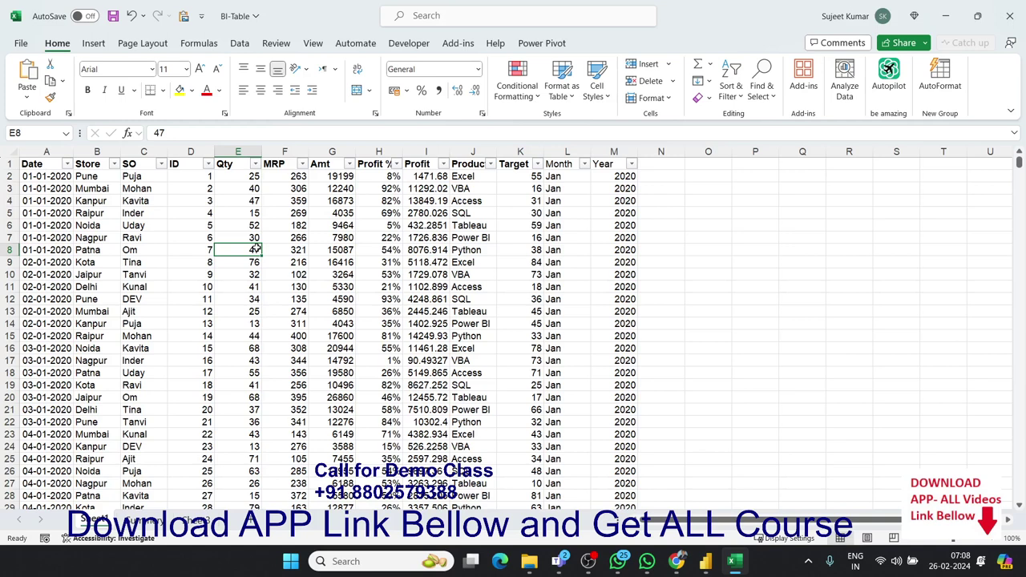
pyautogui.click(372, 187)
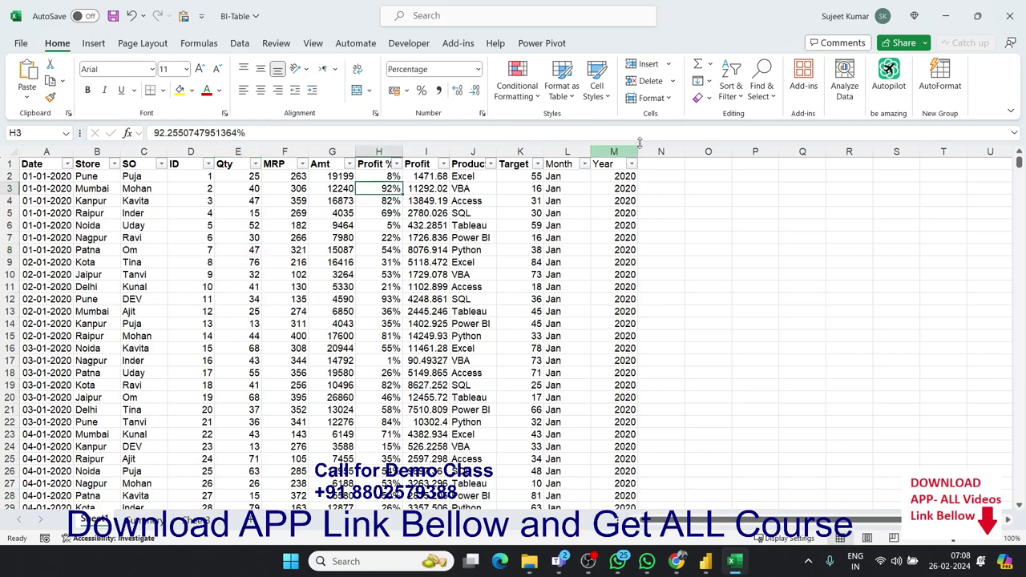
pyautogui.click(1012, 15)
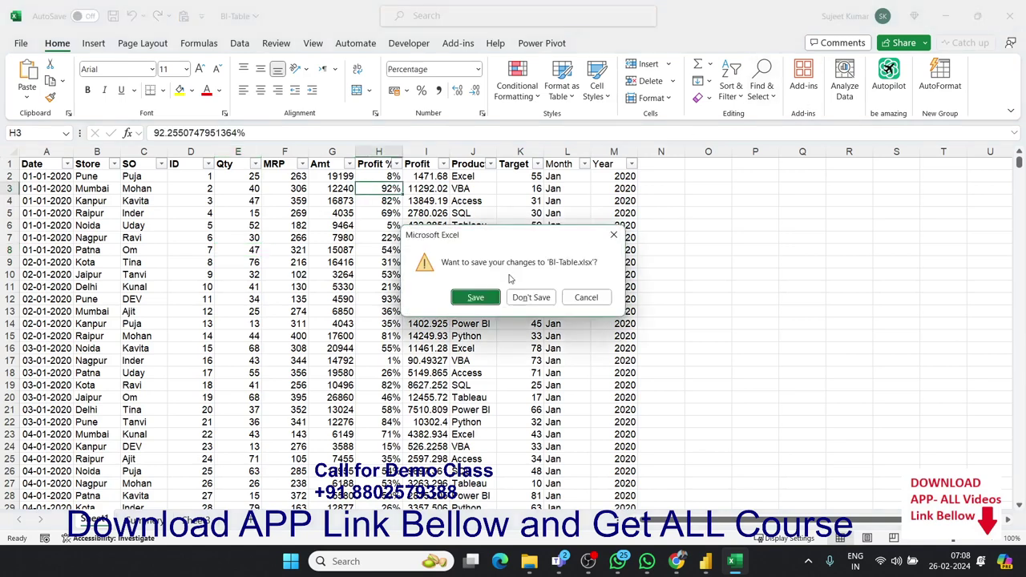
pyautogui.click(477, 298)
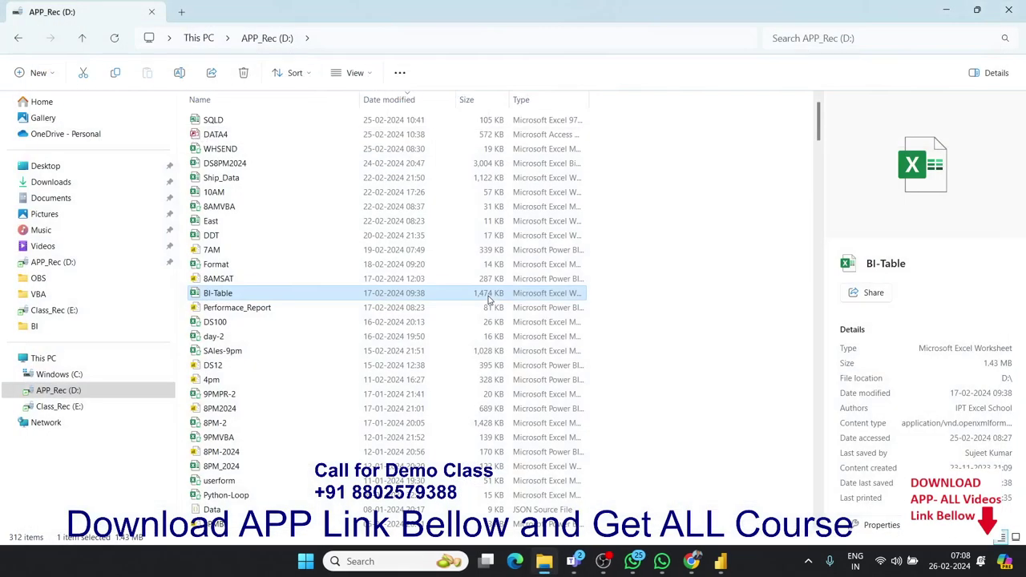
# Step: Import the BI-Table.xlsx workbook into Power BI from Excel
pyautogui.moveTo(705, 561)
pyautogui.click(702, 513)
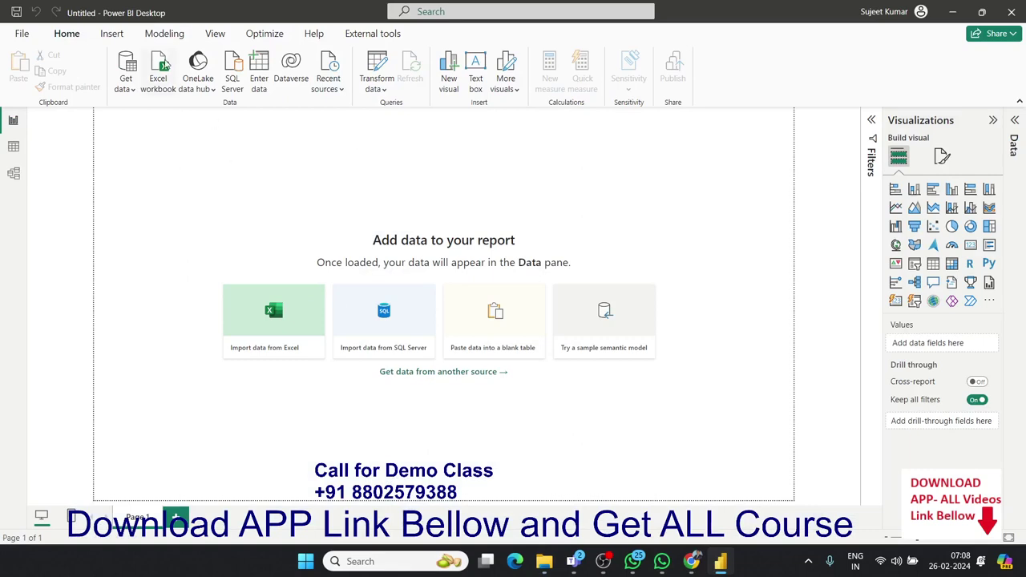
pyautogui.click(250, 338)
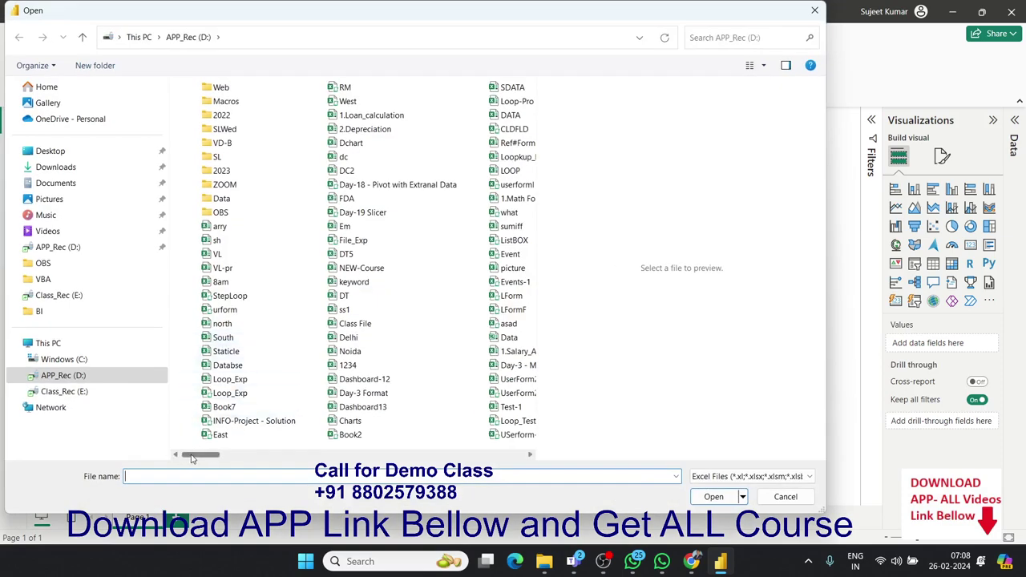
pyautogui.moveTo(192, 455)
pyautogui.mouseDown()
pyautogui.moveTo(263, 470)
pyautogui.moveTo(494, 476)
pyautogui.mouseUp()
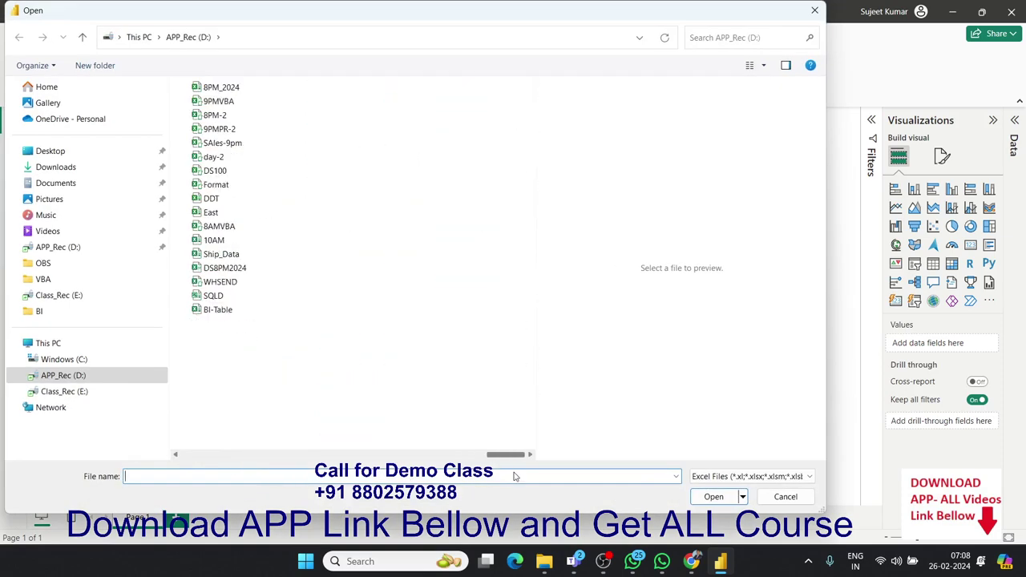
pyautogui.click(245, 313)
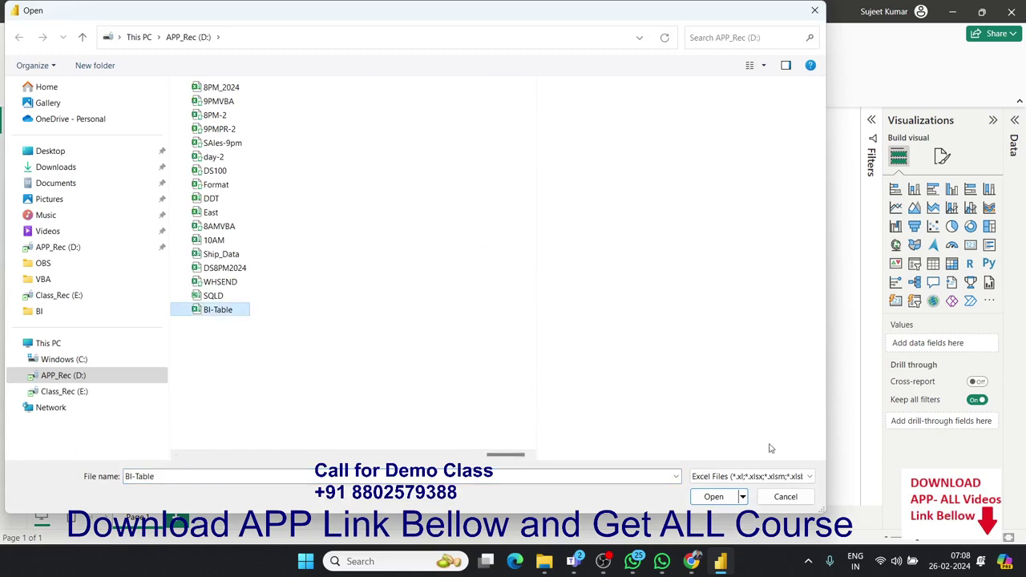
pyautogui.click(714, 497)
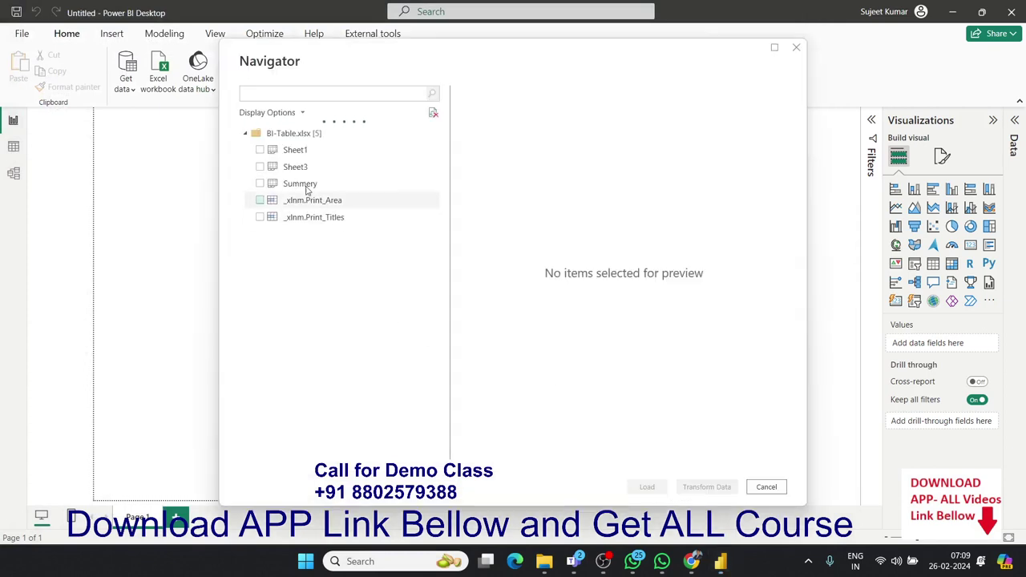
# Step: Preview and tick Sheet1 in Navigator, load it, and expand its fields
pyautogui.click(311, 154)
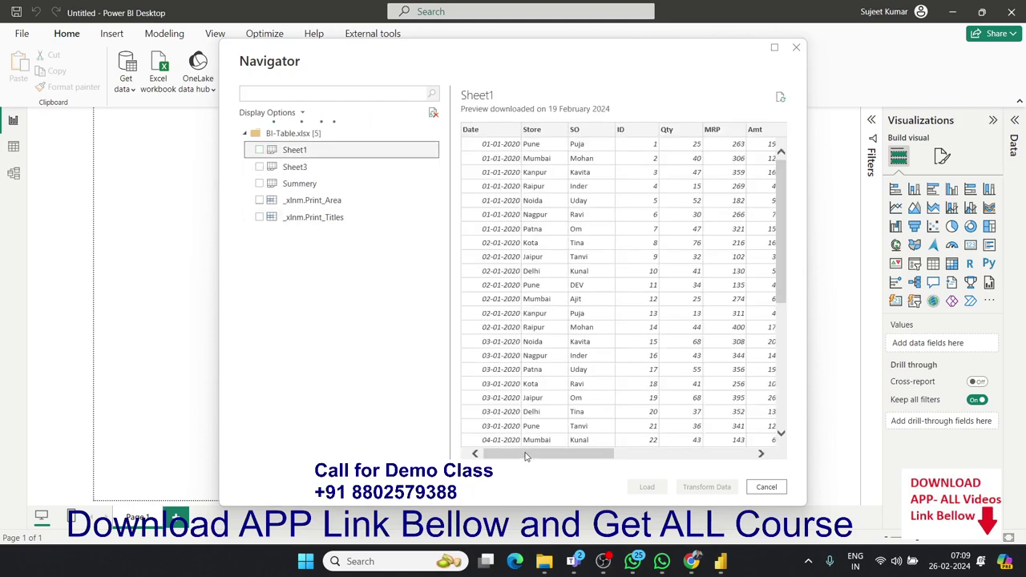
pyautogui.moveTo(525, 454)
pyautogui.mouseDown()
pyautogui.moveTo(687, 459)
pyautogui.moveTo(548, 458)
pyautogui.mouseUp()
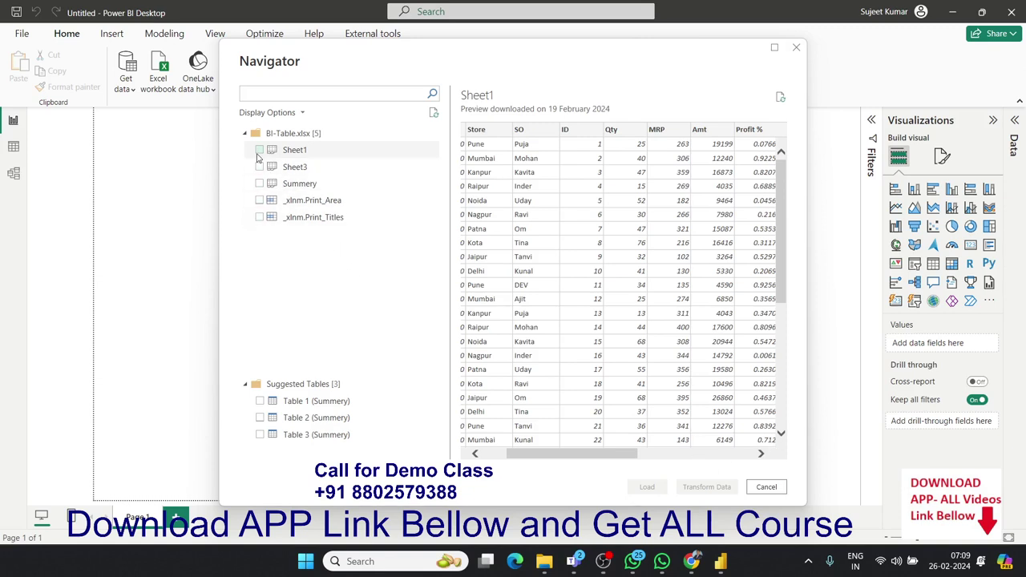
pyautogui.click(259, 152)
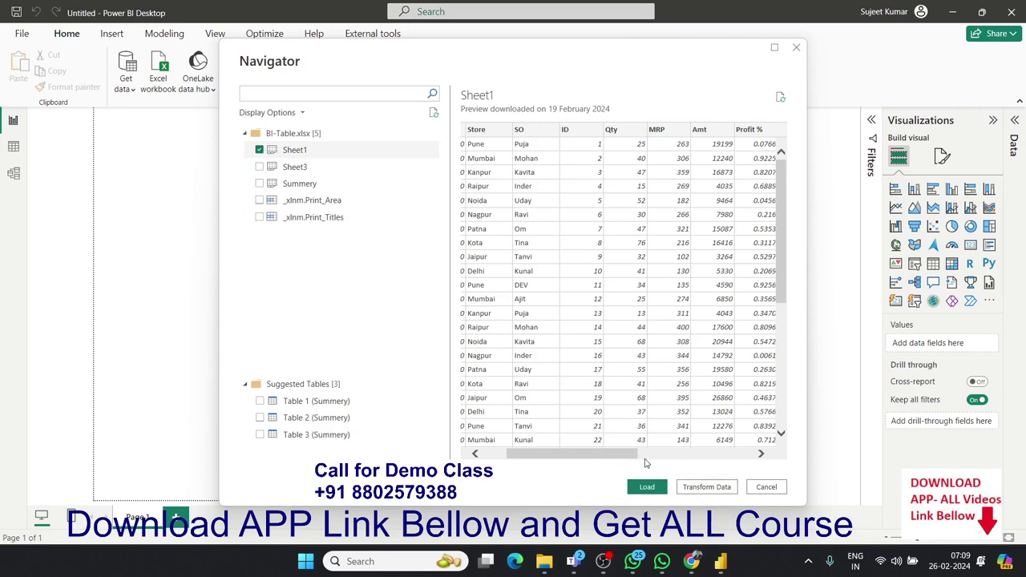
pyautogui.moveTo(637, 455)
pyautogui.mouseDown()
pyautogui.moveTo(749, 468)
pyautogui.moveTo(614, 463)
pyautogui.mouseUp()
pyautogui.click(659, 489)
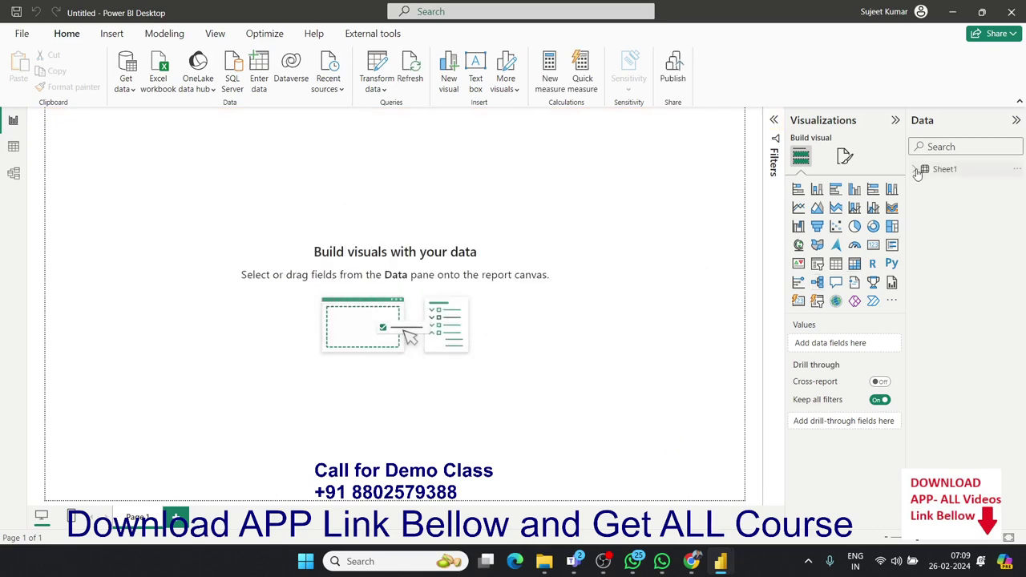
pyautogui.click(916, 171)
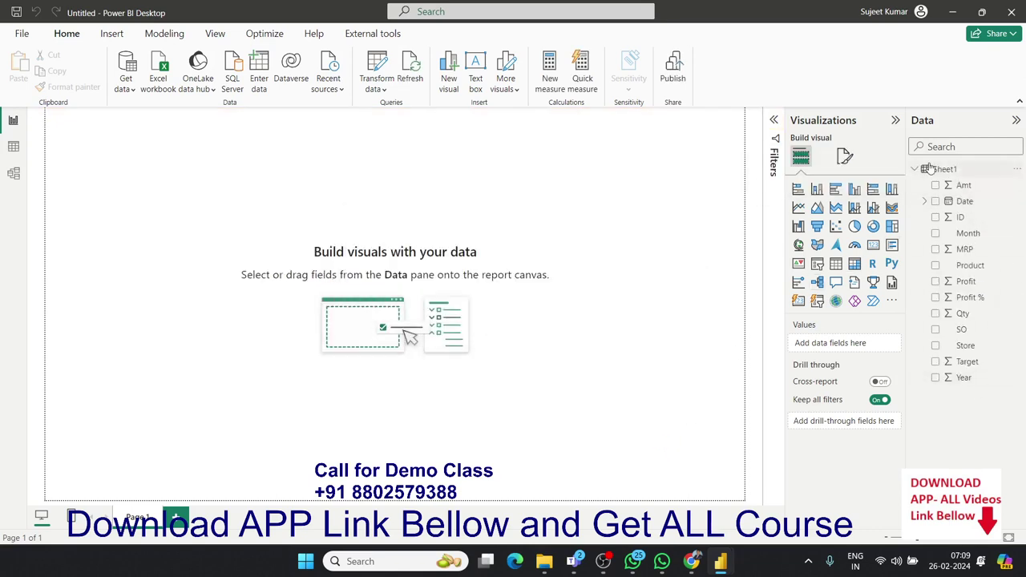
# Step: In Table view, format the Profit % column as a percentage
pyautogui.click(915, 169)
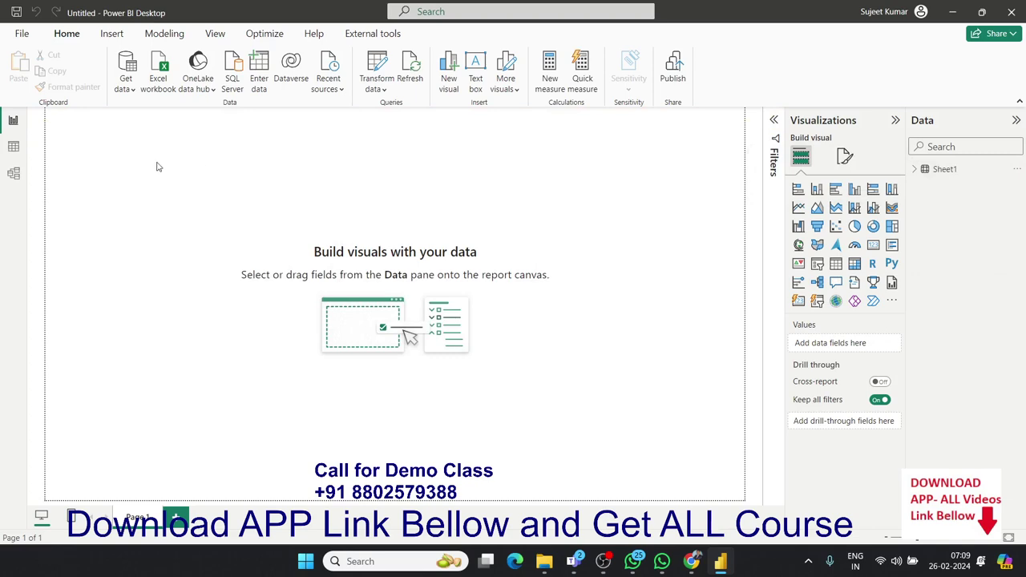
pyautogui.click(18, 152)
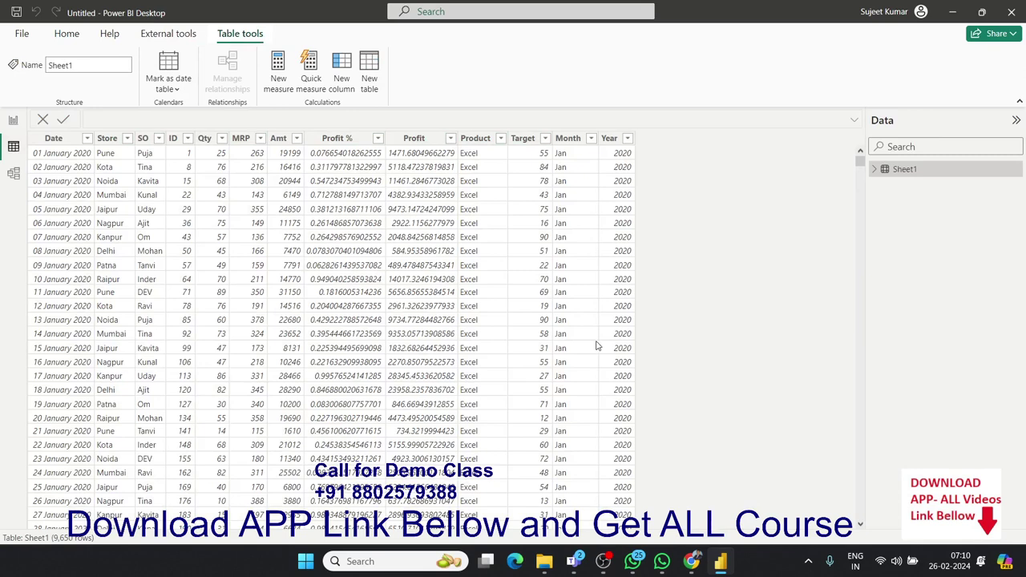
pyautogui.click(359, 143)
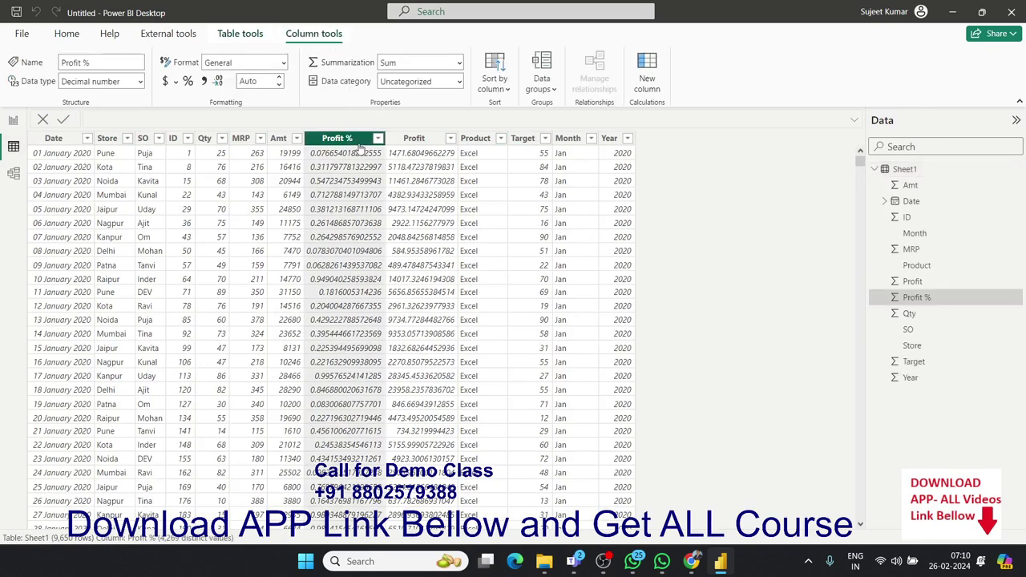
pyautogui.click(188, 81)
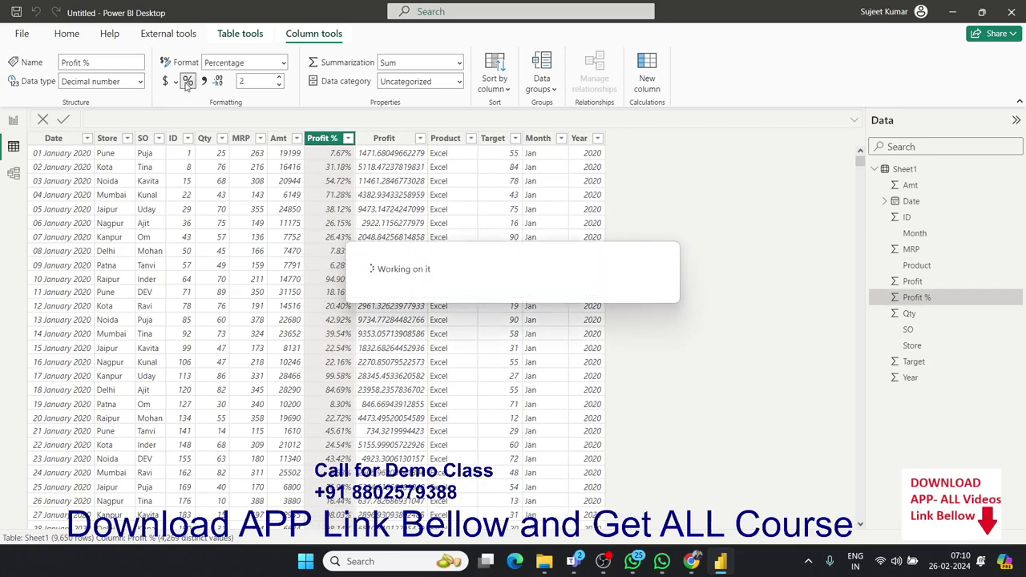
# Step: Set the Profit column to 0 decimal places, then inspect the Month column
pyautogui.click(398, 139)
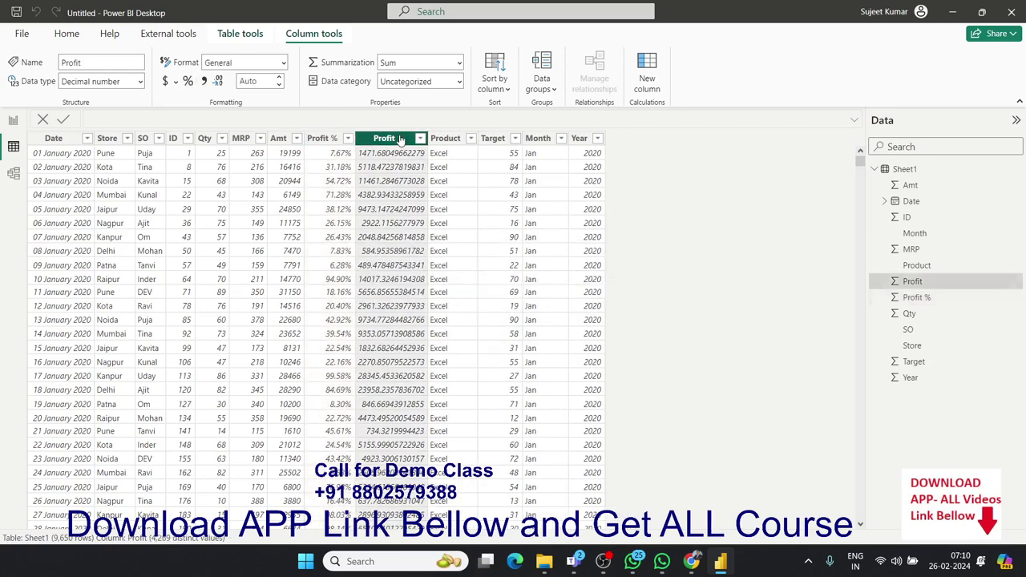
pyautogui.click(264, 81)
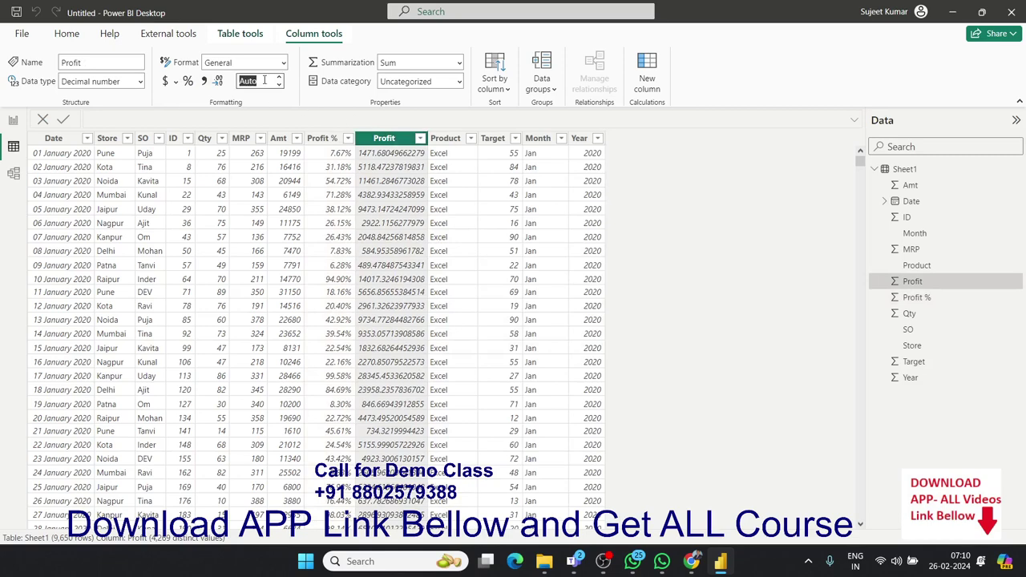
pyautogui.write('0')
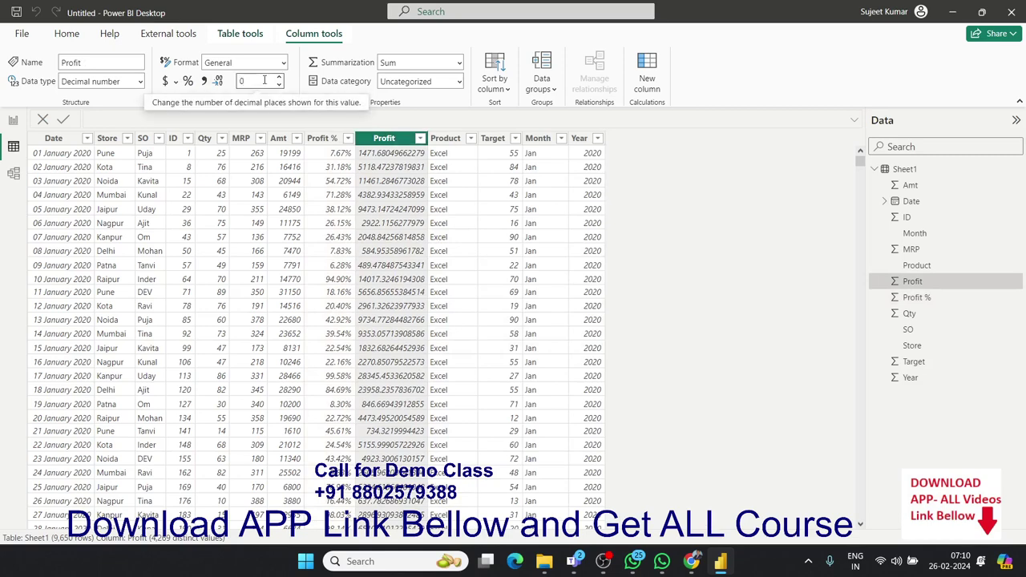
pyautogui.press('Return')
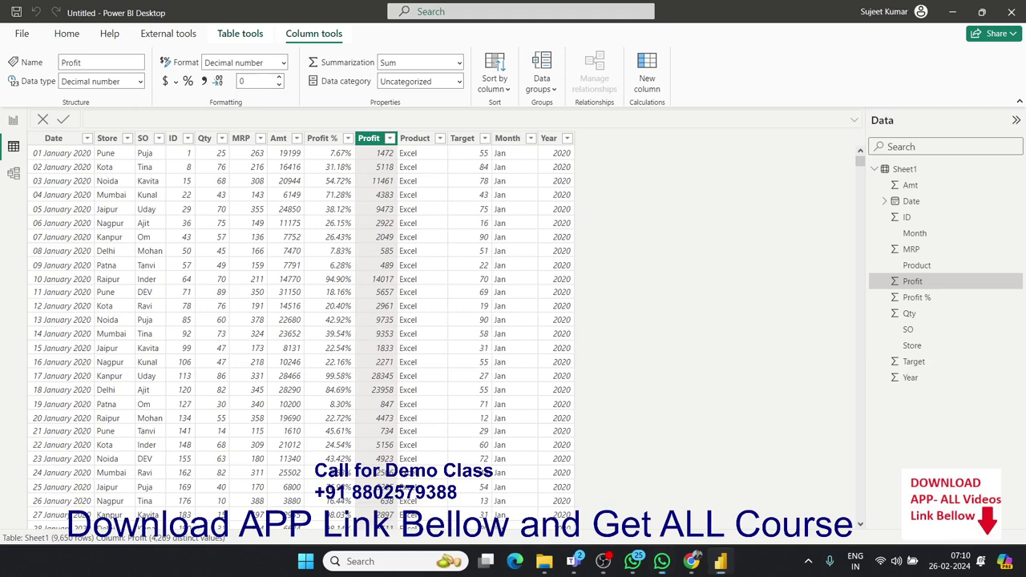
pyautogui.click(662, 562)
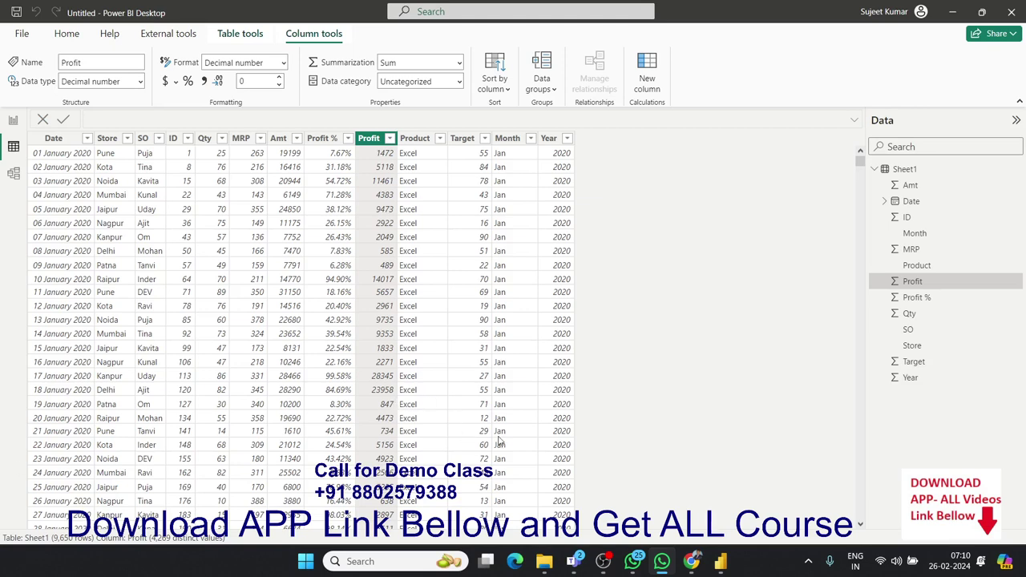
pyautogui.click(473, 314)
pyautogui.click(495, 227)
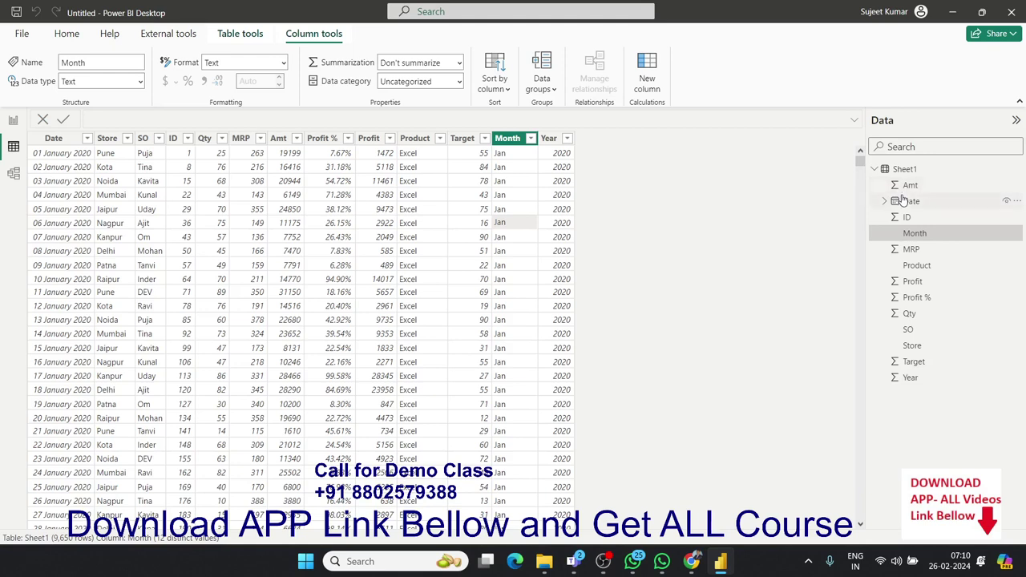
pyautogui.click(908, 218)
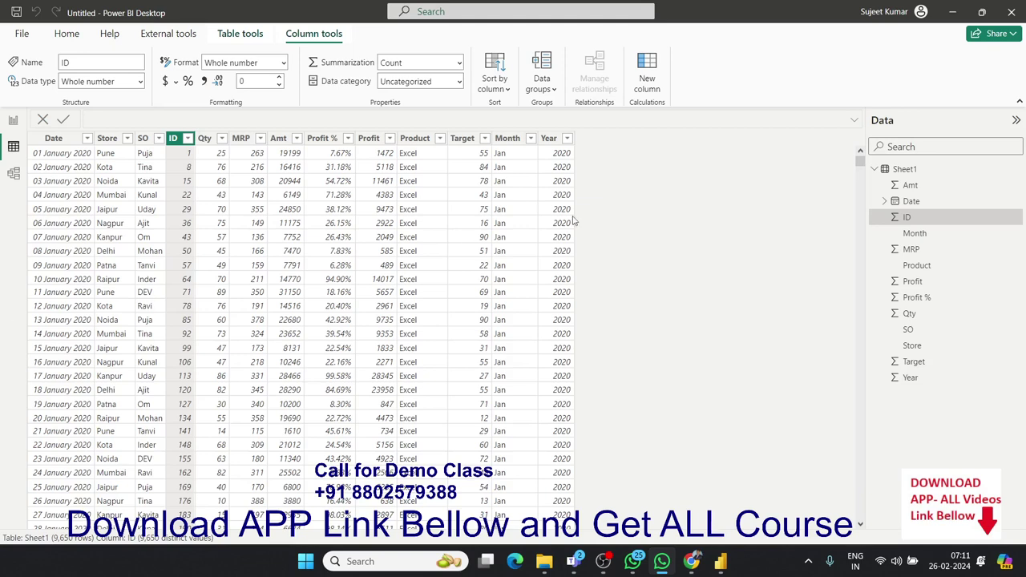
# Step: Set the ID column's summarization to Don't summarize
pyautogui.click(460, 65)
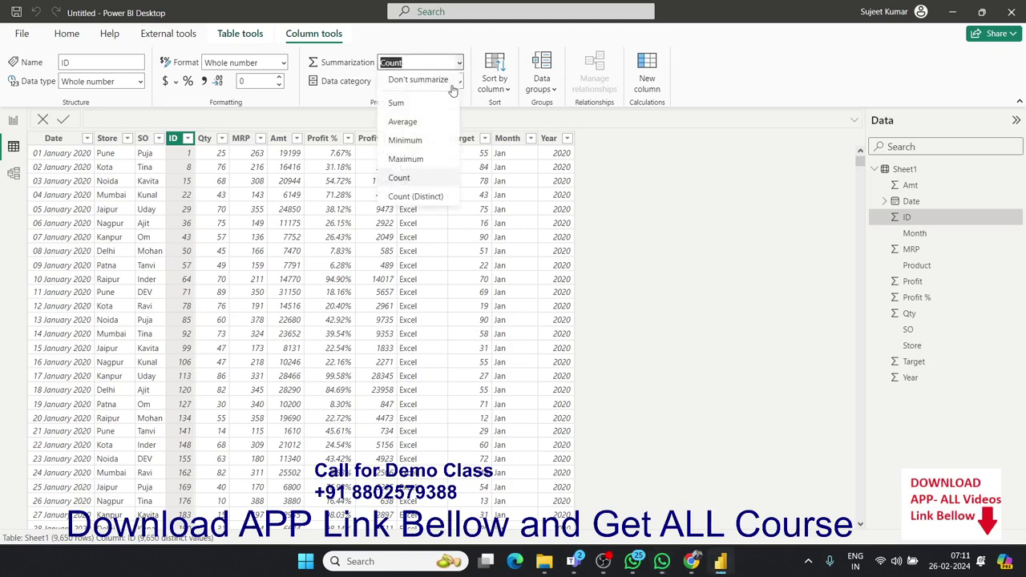
pyautogui.press('Escape')
pyautogui.press('Home')
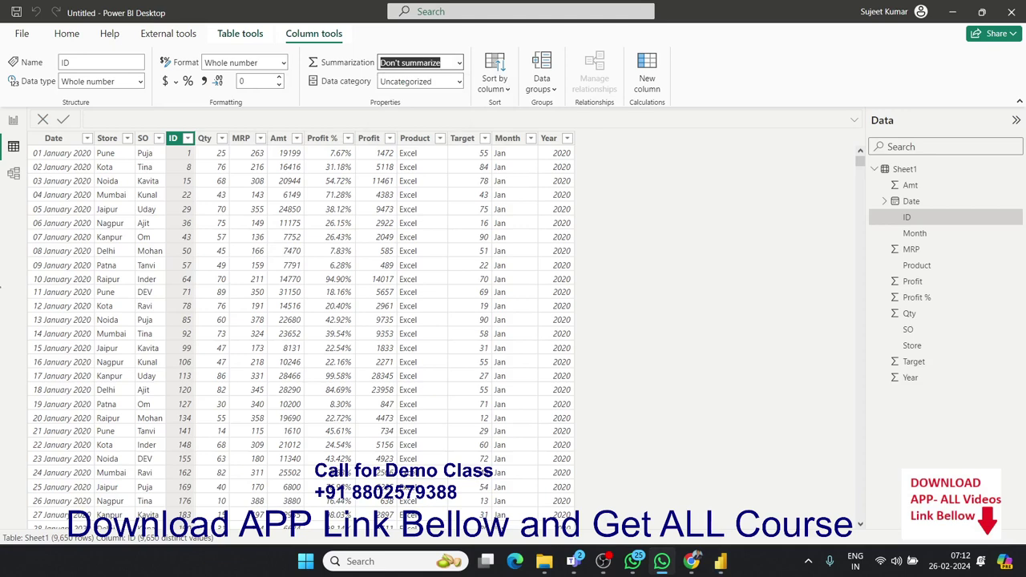
pyautogui.click(281, 197)
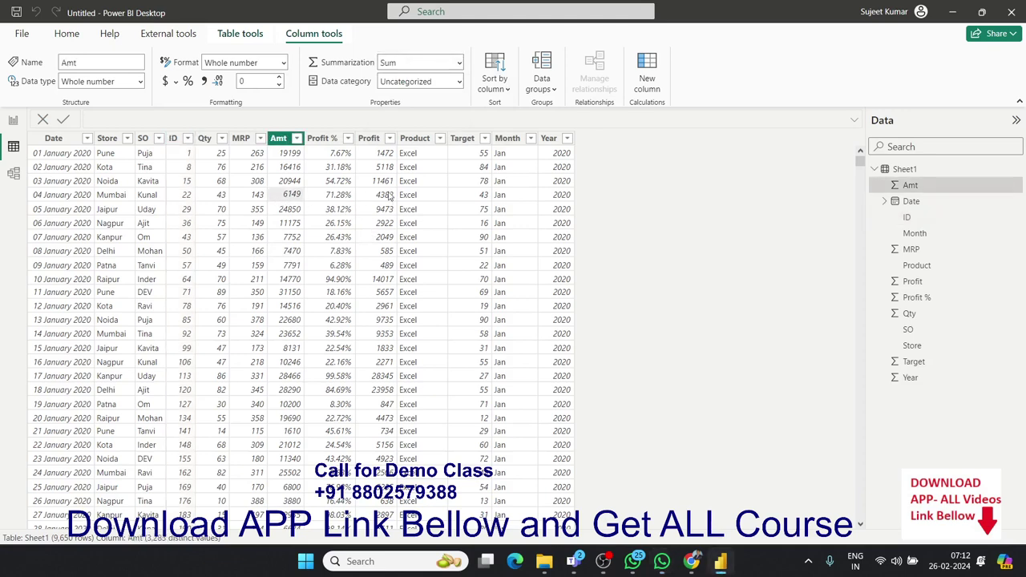
# Step: Categorize the Store column as City and review the Profit %, Profit and ID columns
pyautogui.click(108, 142)
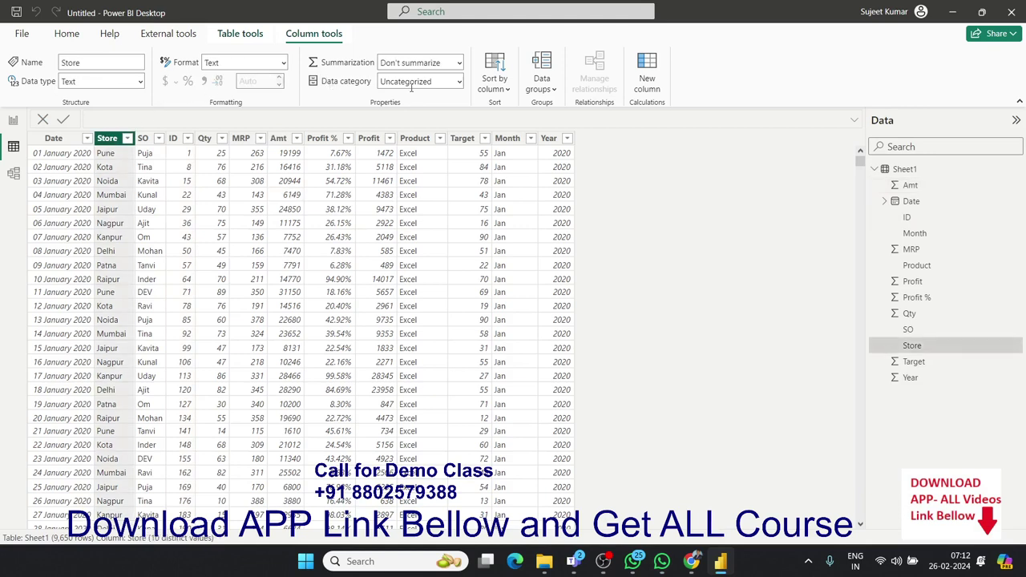
pyautogui.click(456, 83)
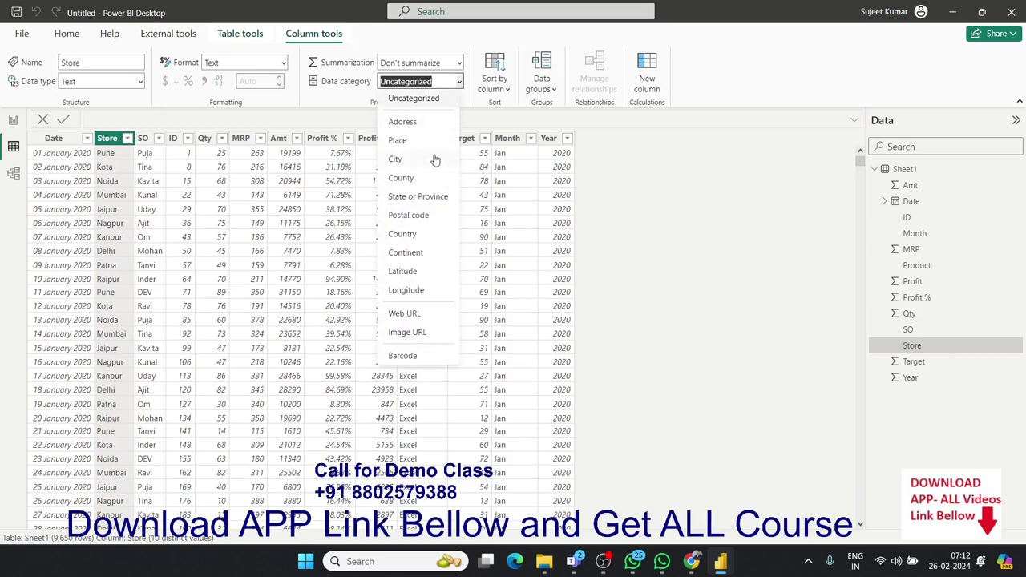
pyautogui.click(435, 161)
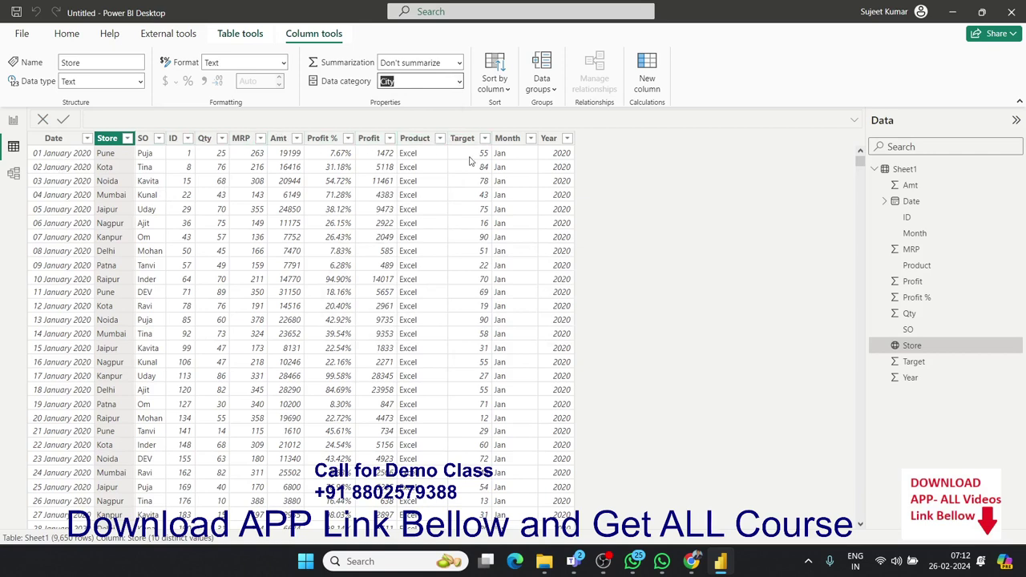
pyautogui.click(327, 141)
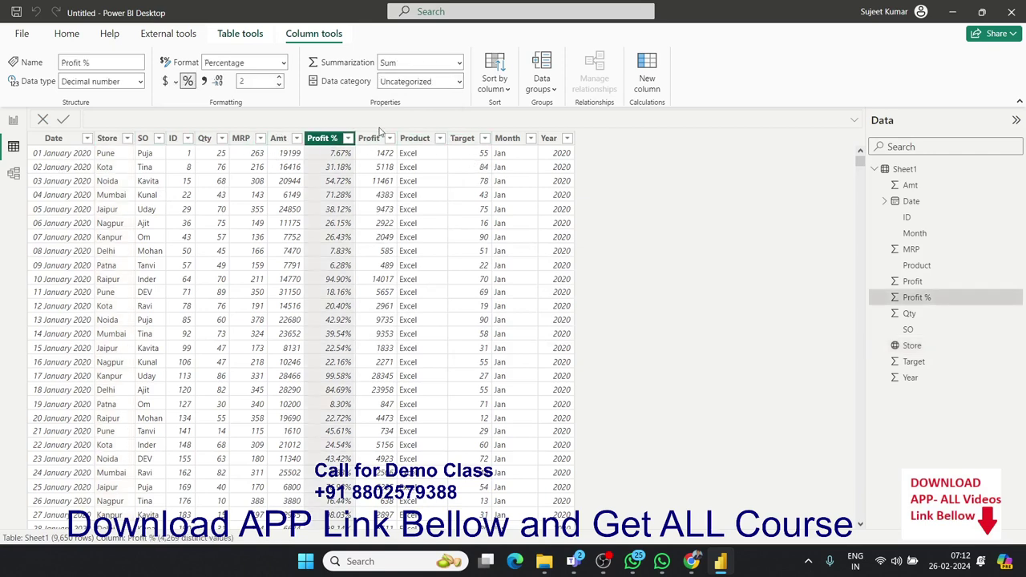
pyautogui.click(376, 139)
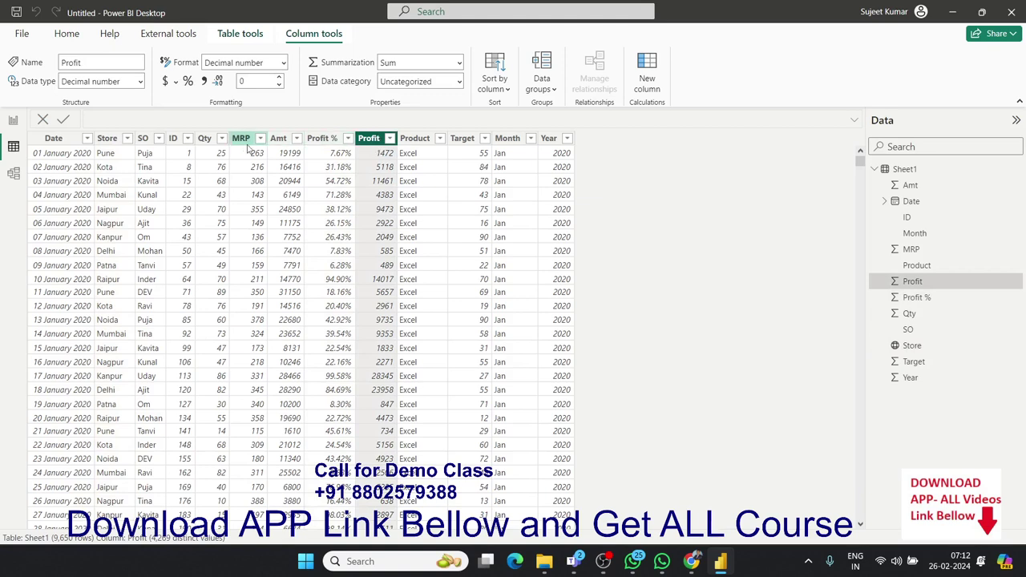
pyautogui.click(174, 141)
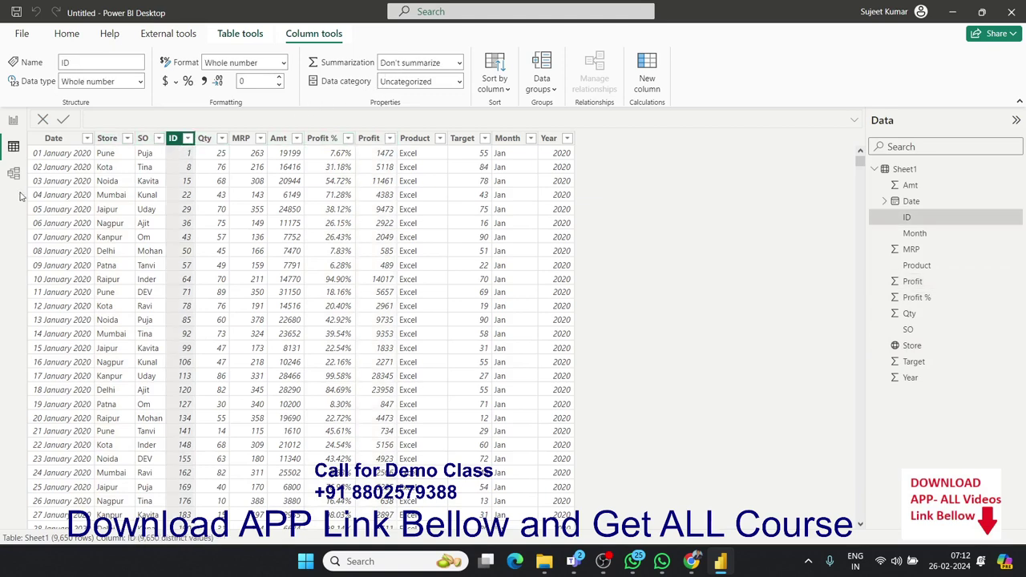
pyautogui.click(107, 139)
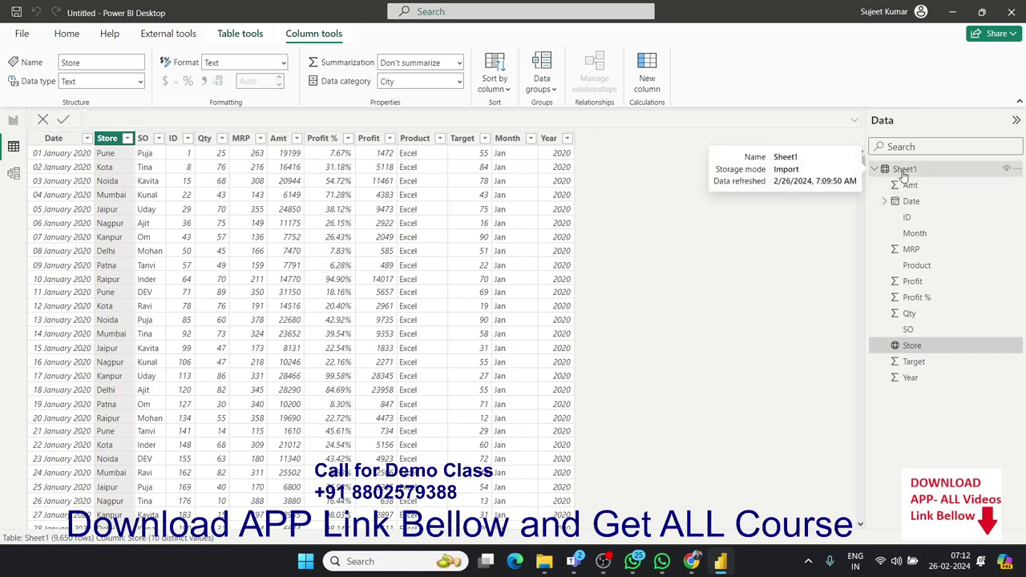
# Step: Rename the Sheet1 table to 'Data' and collapse its field list
pyautogui.rightClick(904, 171)
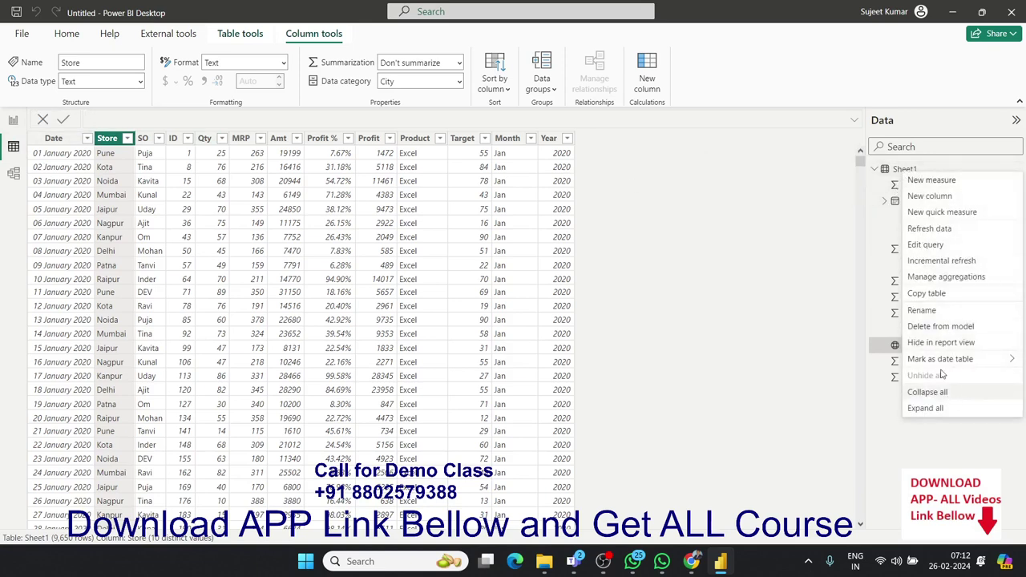
pyautogui.click(930, 311)
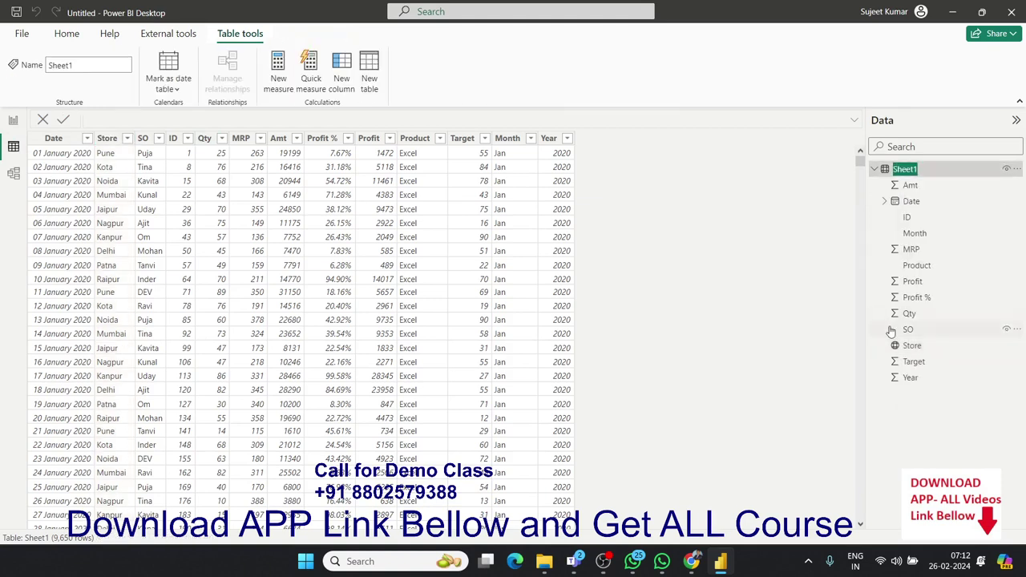
pyautogui.write('Data')
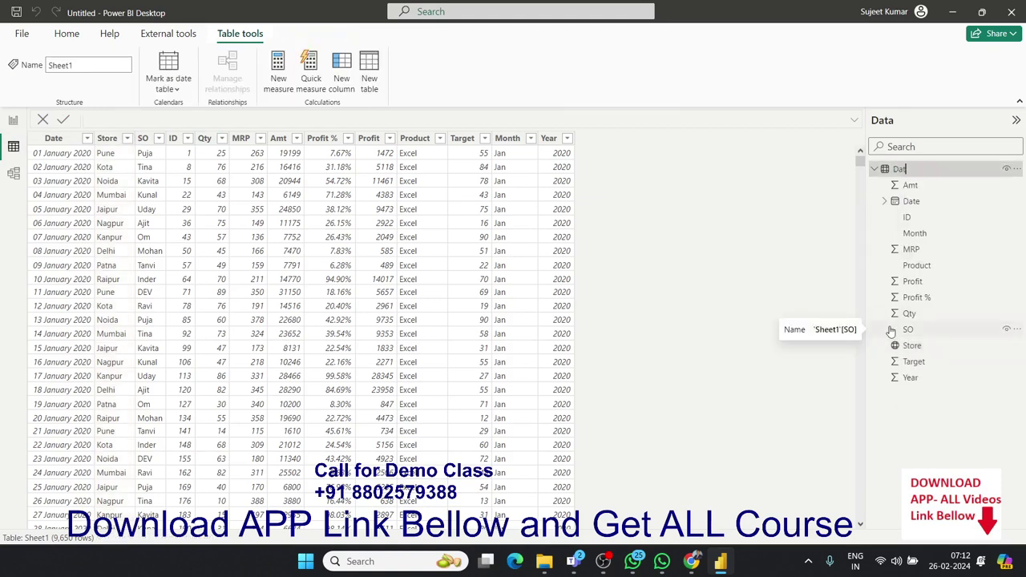
pyautogui.press('Return')
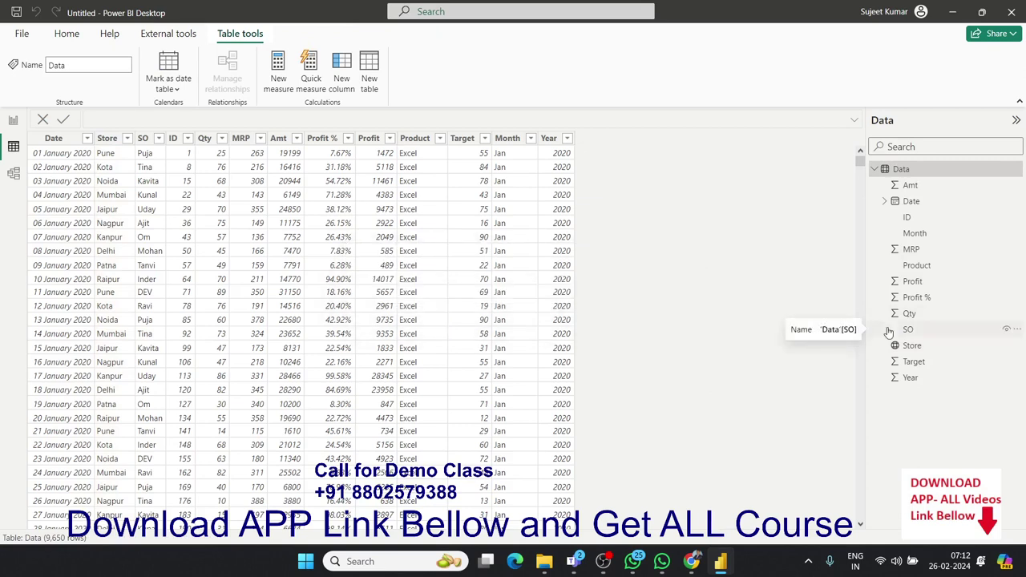
pyautogui.click(874, 170)
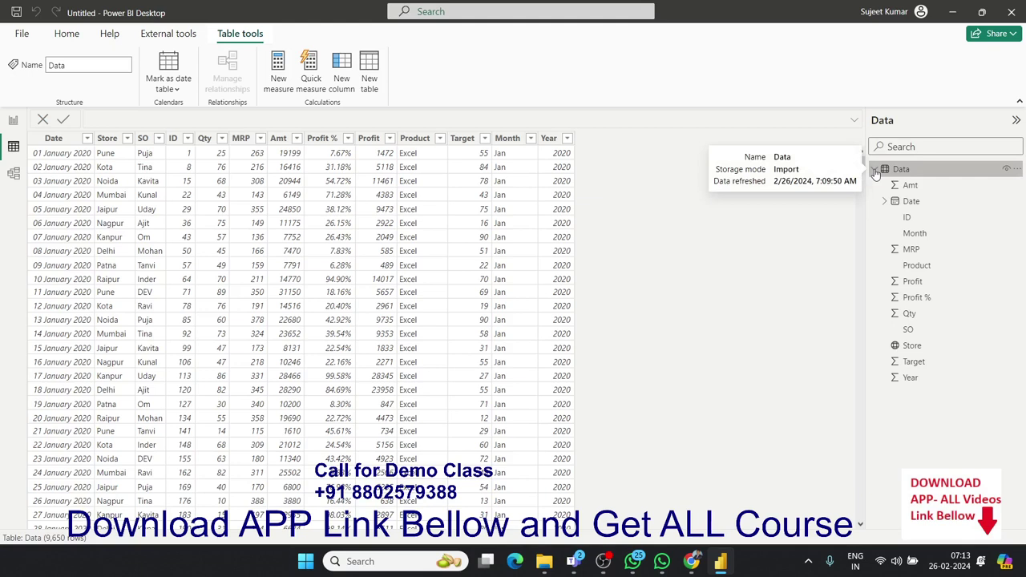
pyautogui.click(875, 171)
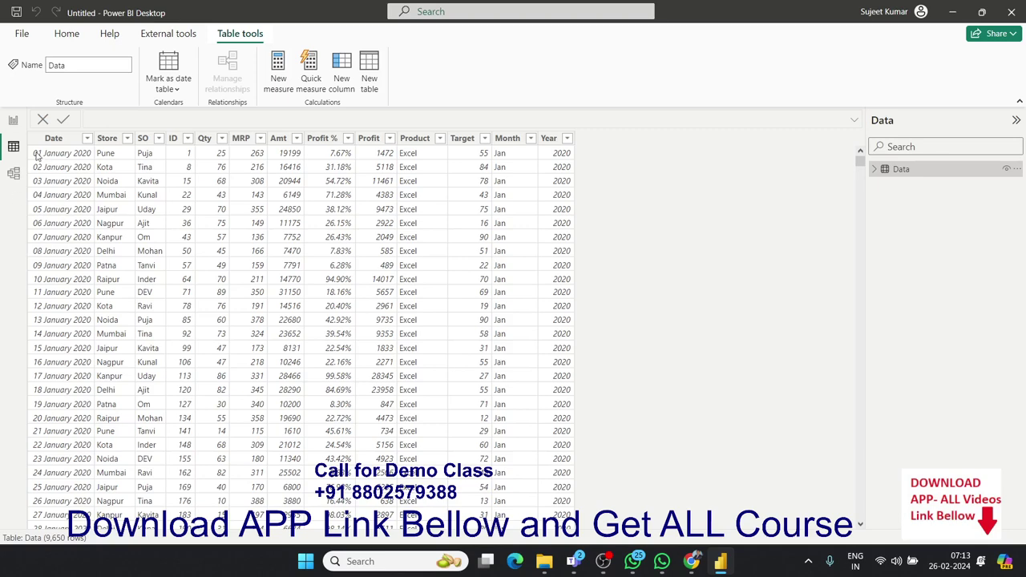
# Step: Switch to Report view and name the page 'Dashboard'
pyautogui.click(18, 130)
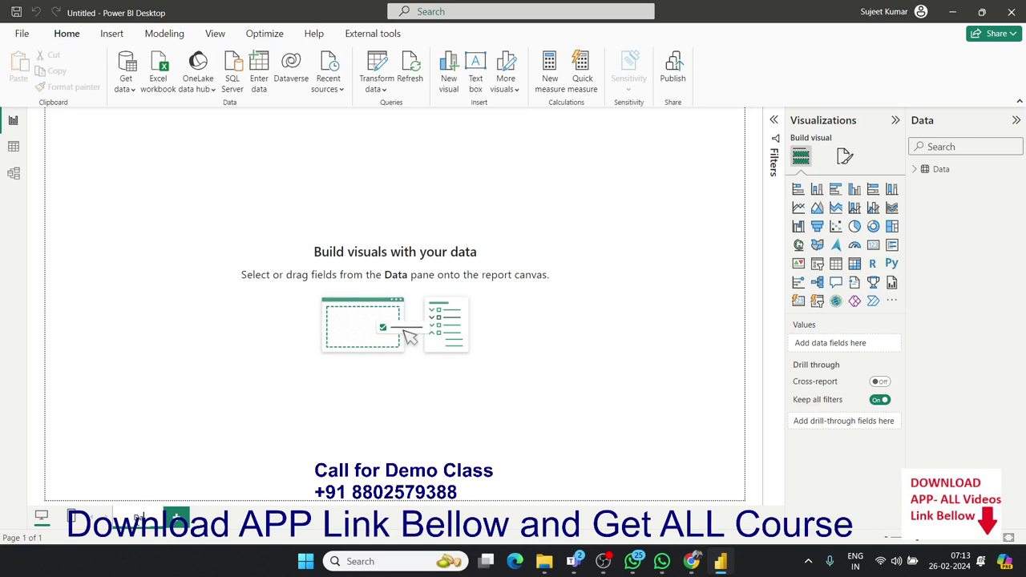
pyautogui.write('board')
pyautogui.press('Return')
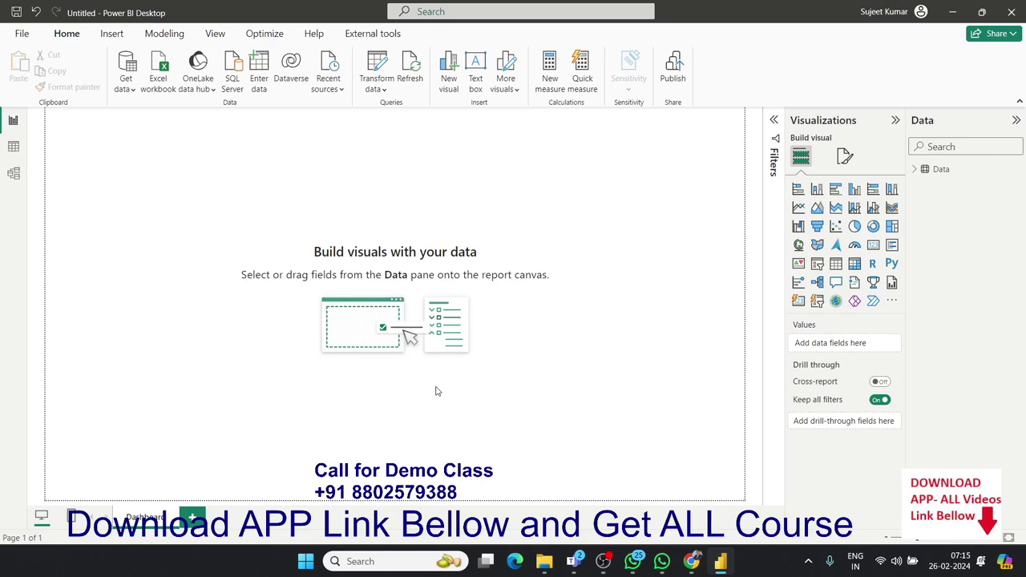
# Step: In Chrome, search Google for 'power bi dashboard' and show the image results
pyautogui.click(694, 566)
pyautogui.click(464, 291)
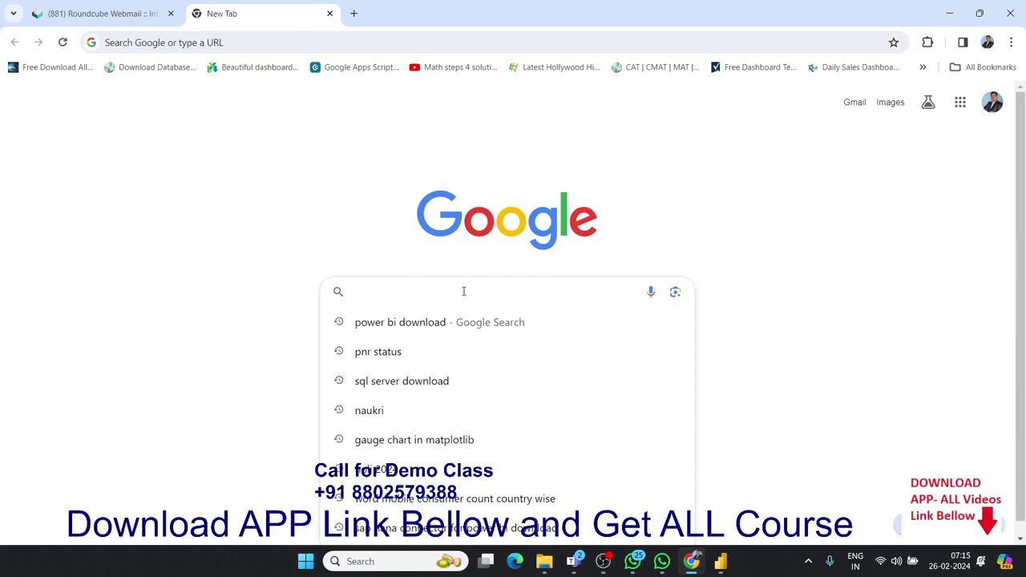
pyautogui.write('power ')
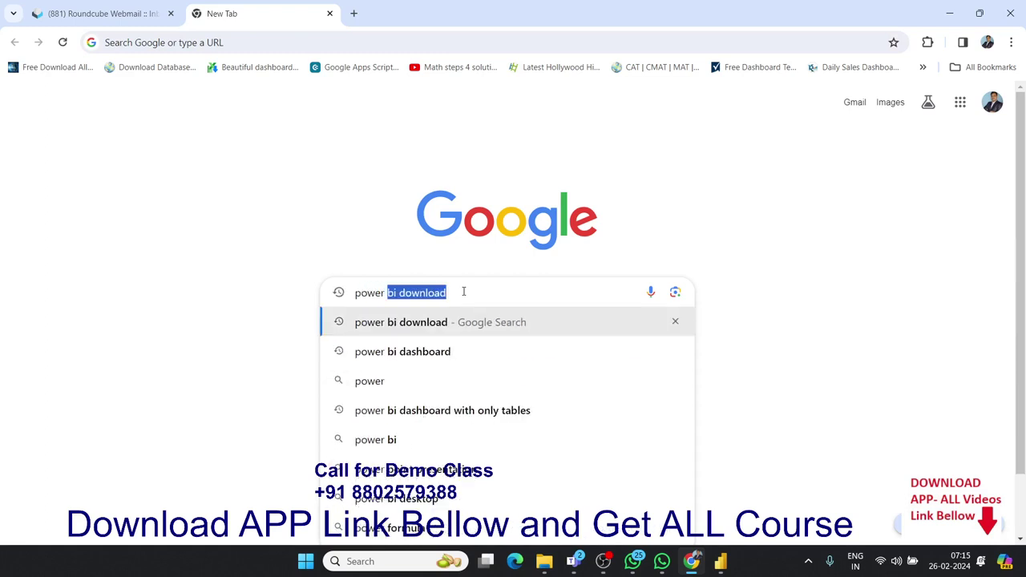
pyautogui.write('bi d')
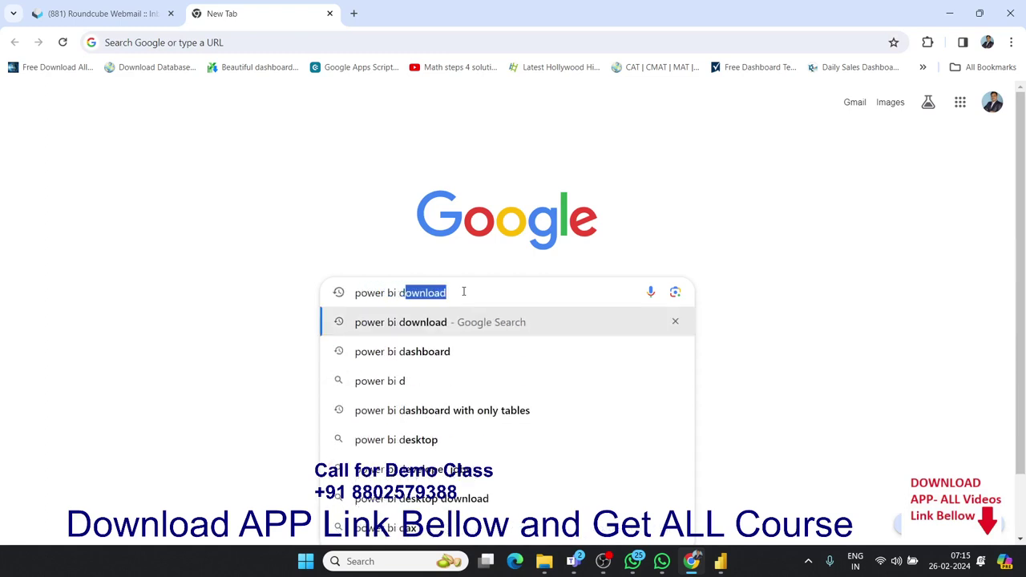
pyautogui.write('as')
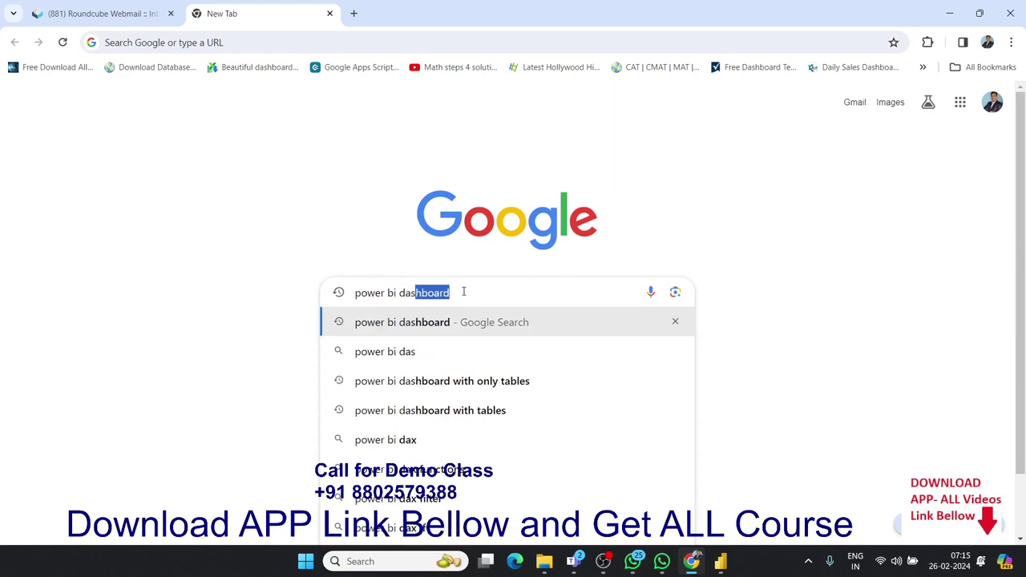
pyautogui.press('Return')
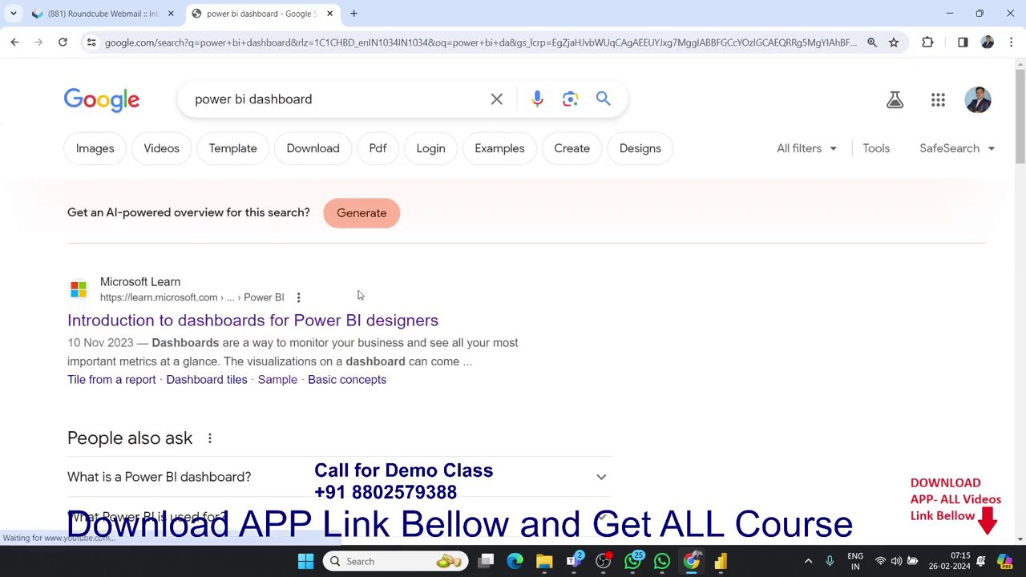
pyautogui.click(95, 151)
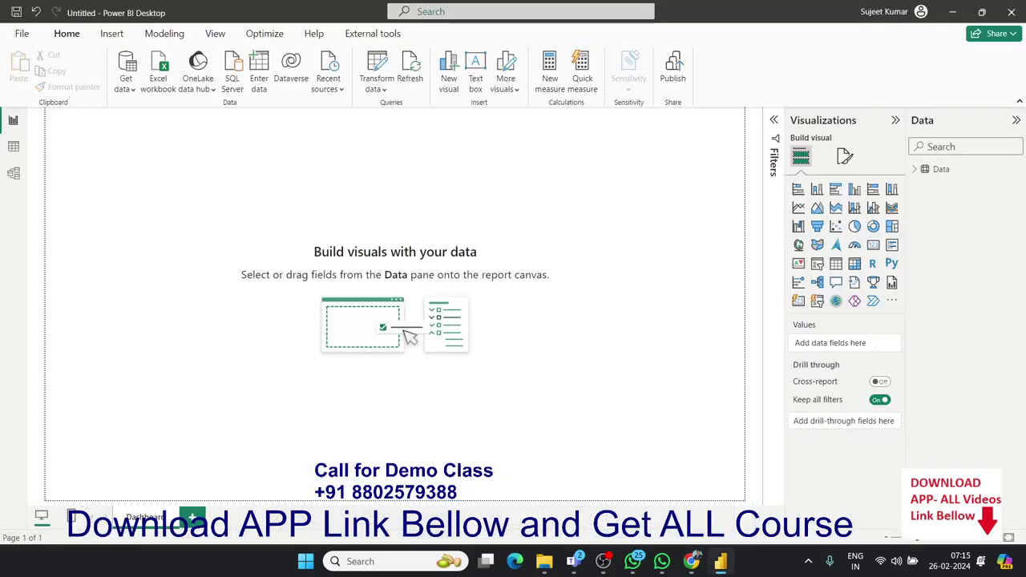
# Step: Switch to Table view to see the Data table's 9,650 rows
pyautogui.click(15, 148)
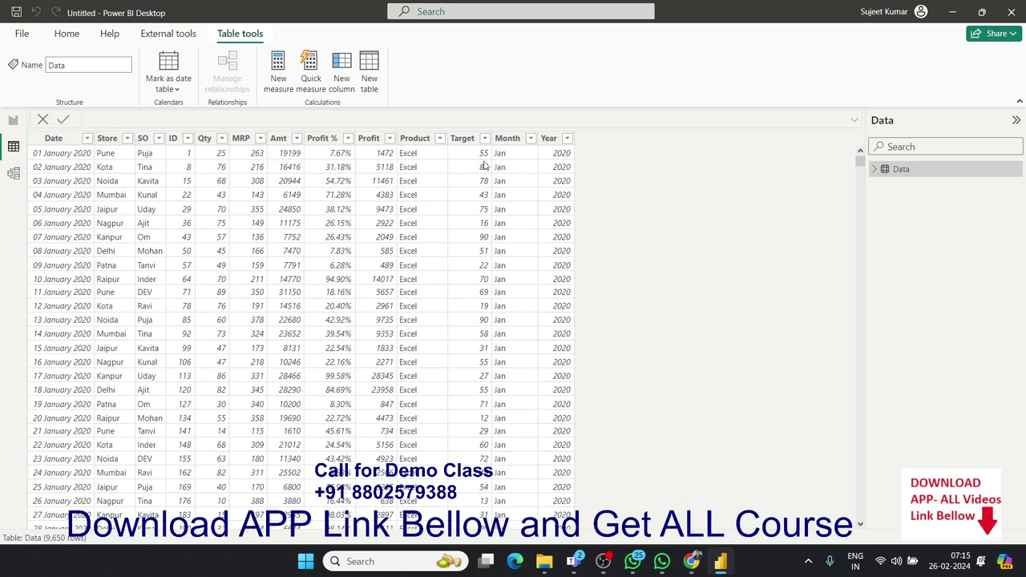
# Step: Browse the 'power bi dashboard' image results, opening and closing one preview
pyautogui.hotkey('alt', 'Tab')
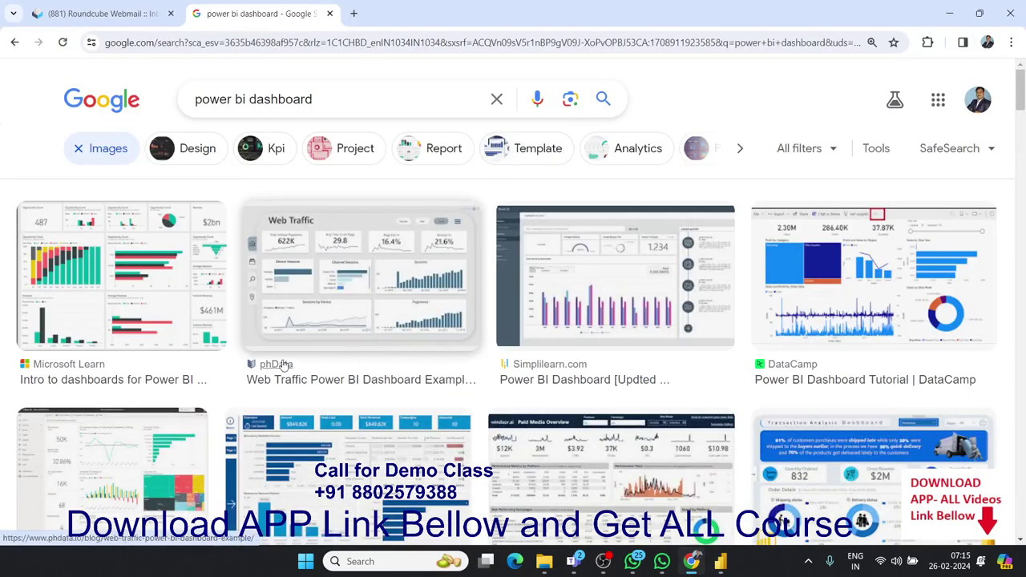
pyautogui.scroll(-2, 283, 365)
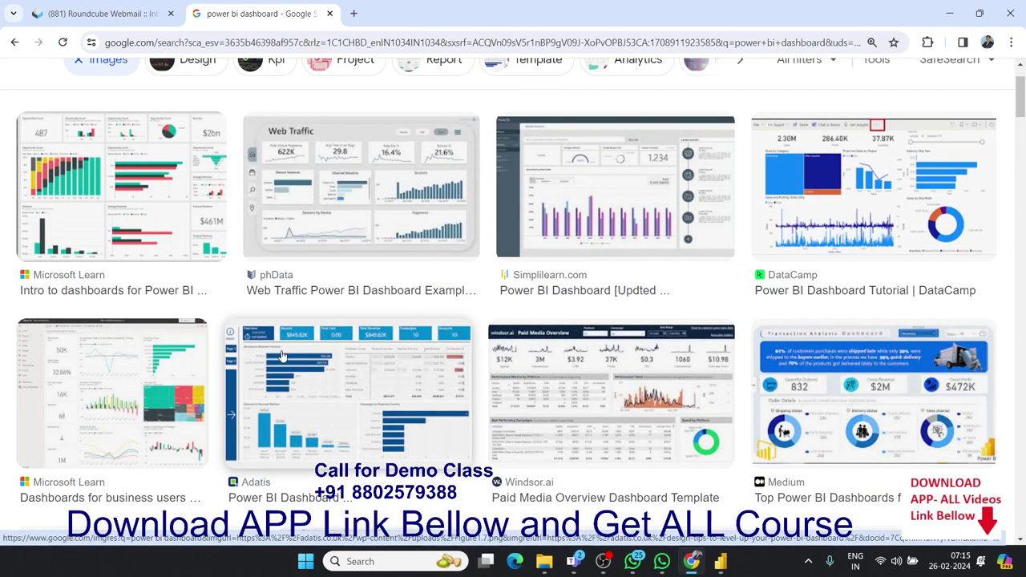
pyautogui.scroll(-2, 282, 355)
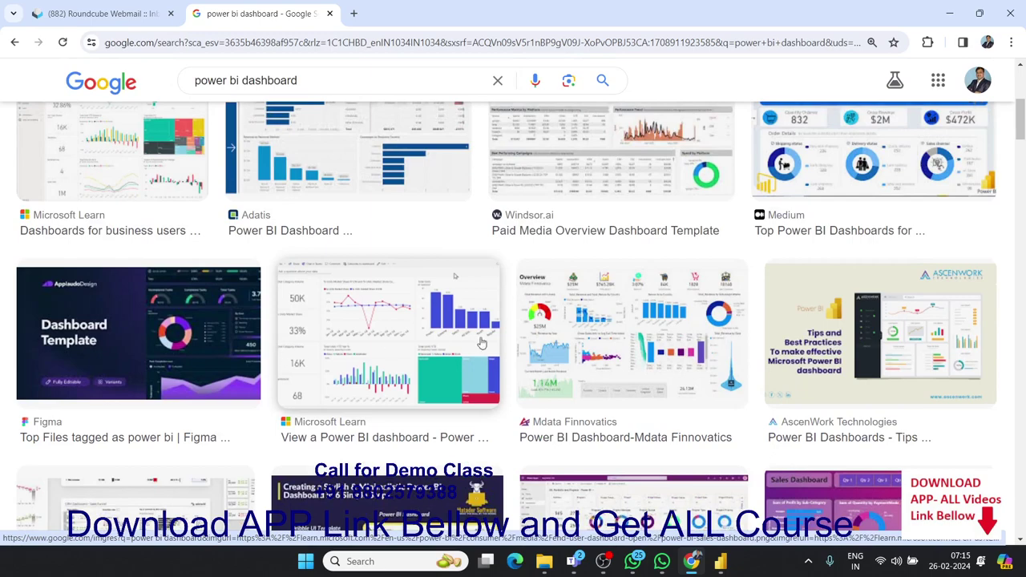
pyautogui.click(633, 355)
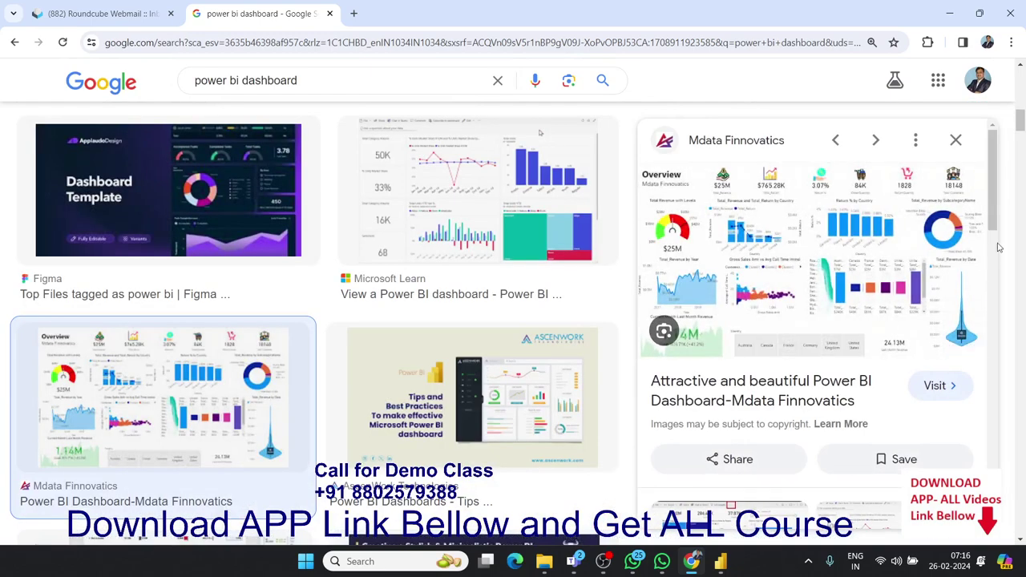
pyautogui.click(956, 141)
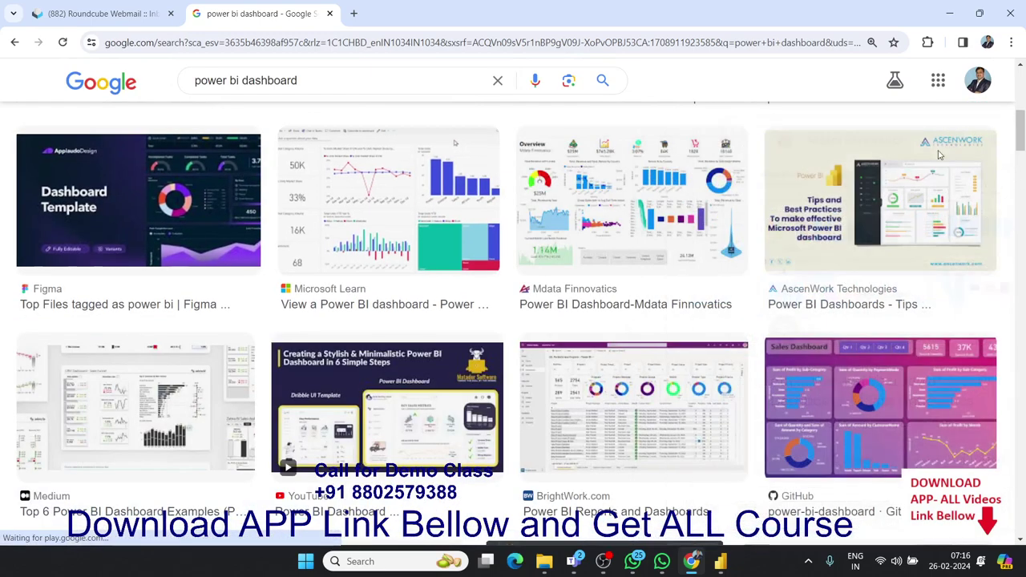
pyautogui.scroll(-3, 619, 310)
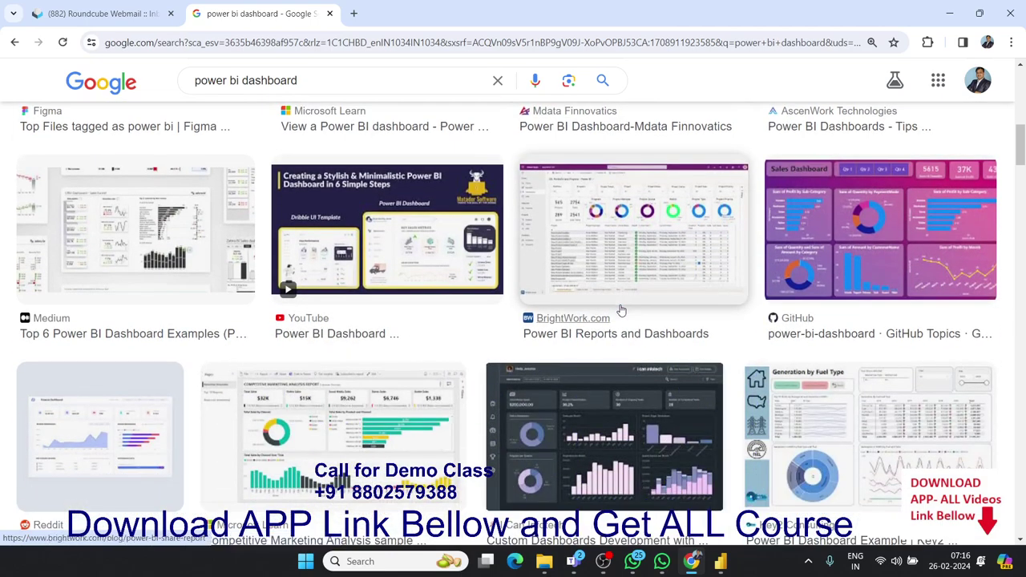
# Step: Preview the pink GitHub Sales Dashboard image, then return to Power BI's Report view
pyautogui.click(818, 272)
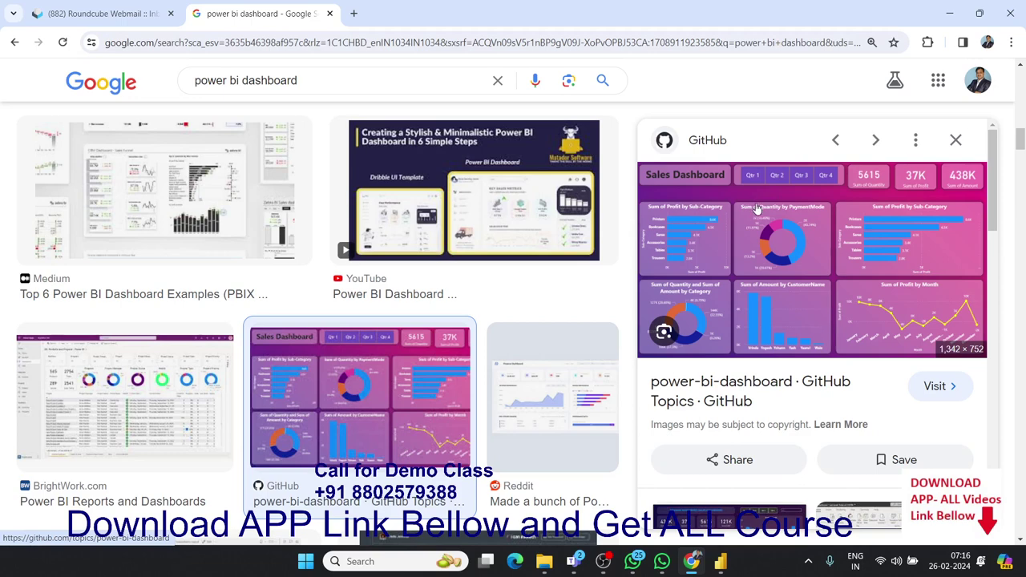
pyautogui.moveTo(720, 562)
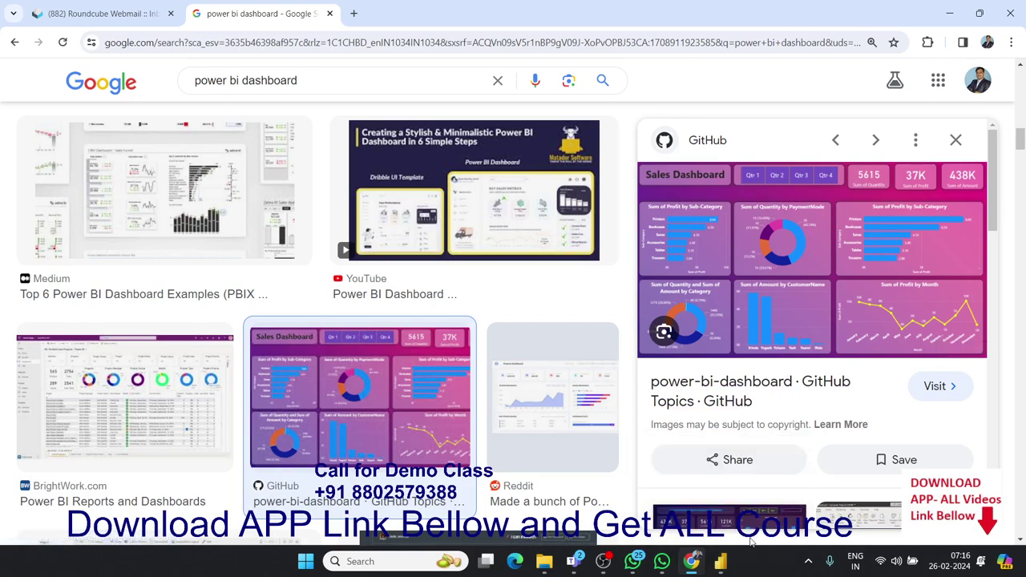
pyautogui.click(720, 561)
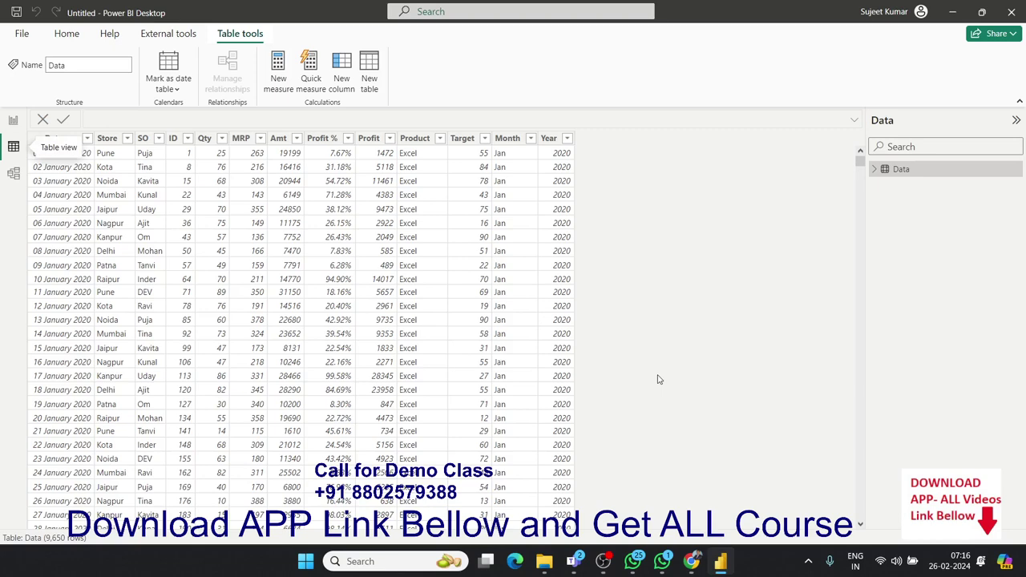
pyautogui.click(14, 121)
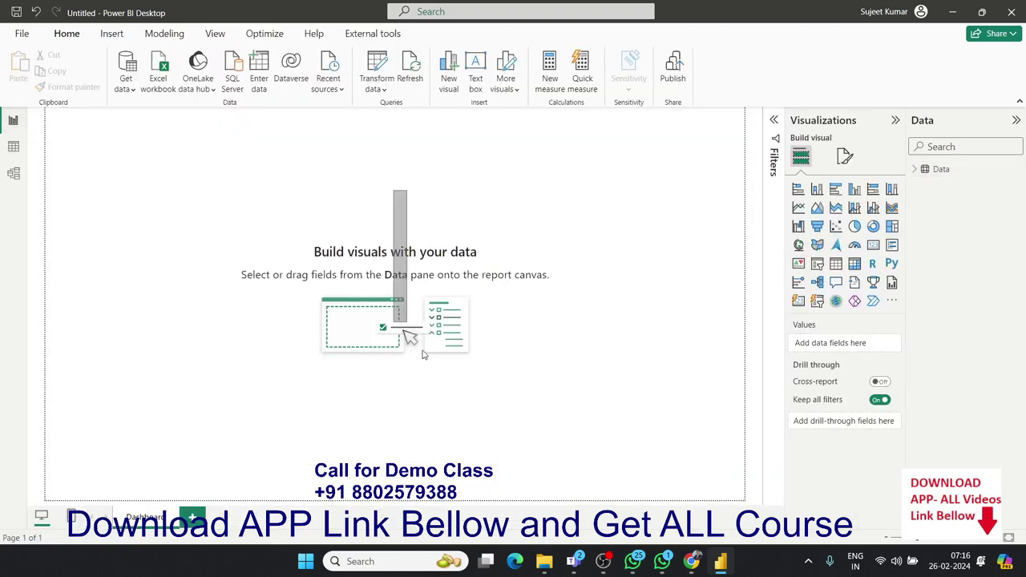
# Step: Set the page's canvas background colour to red under Format page
pyautogui.moveTo(393, 191); pyautogui.dragTo(583, 443)
pyautogui.click(845, 159)
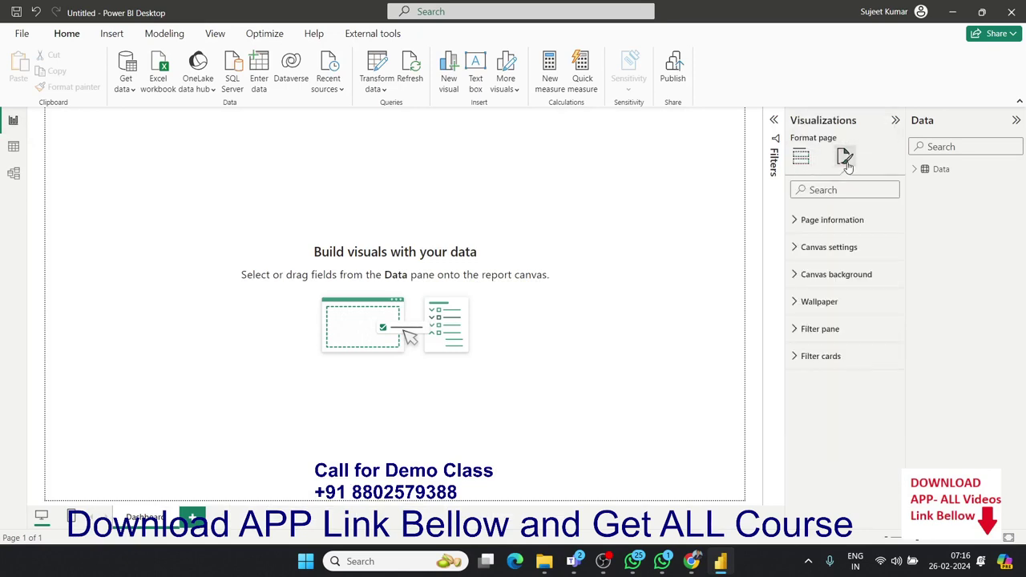
pyautogui.click(796, 279)
pyautogui.click(825, 318)
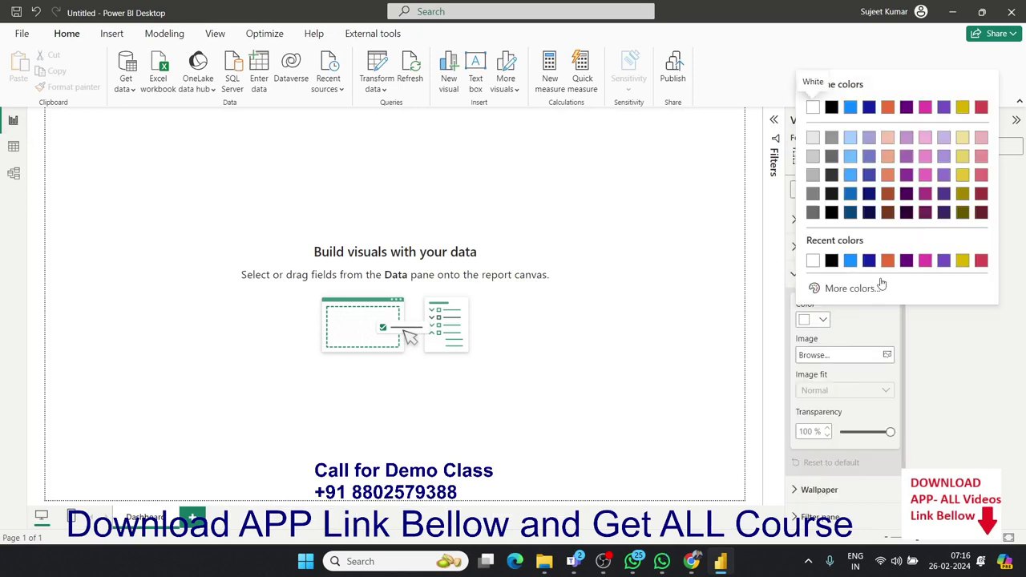
pyautogui.click(982, 108)
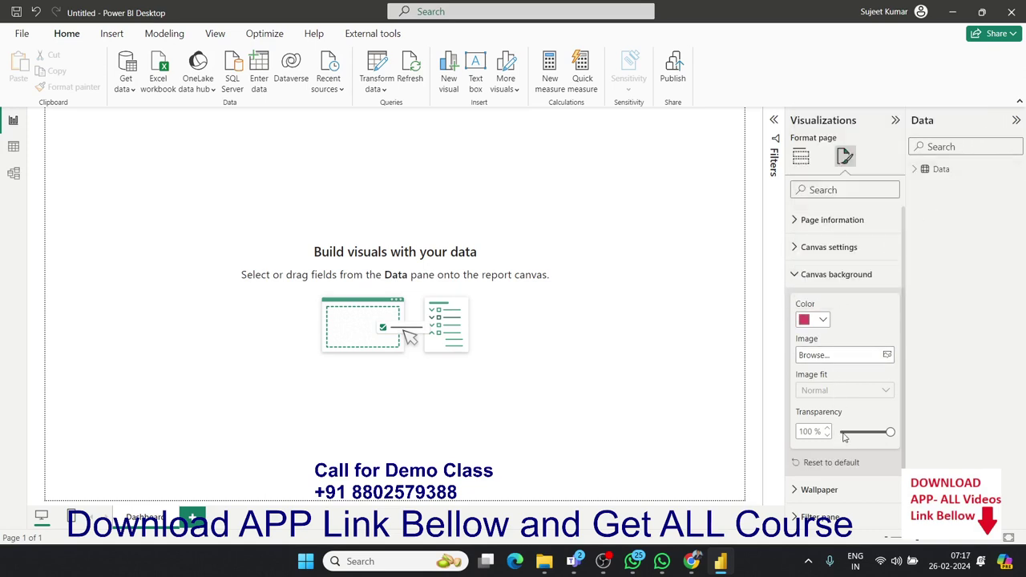
# Step: Try lowering the canvas background transparency, which stays at 100% so the canvas remains white
pyautogui.click(586, 367)
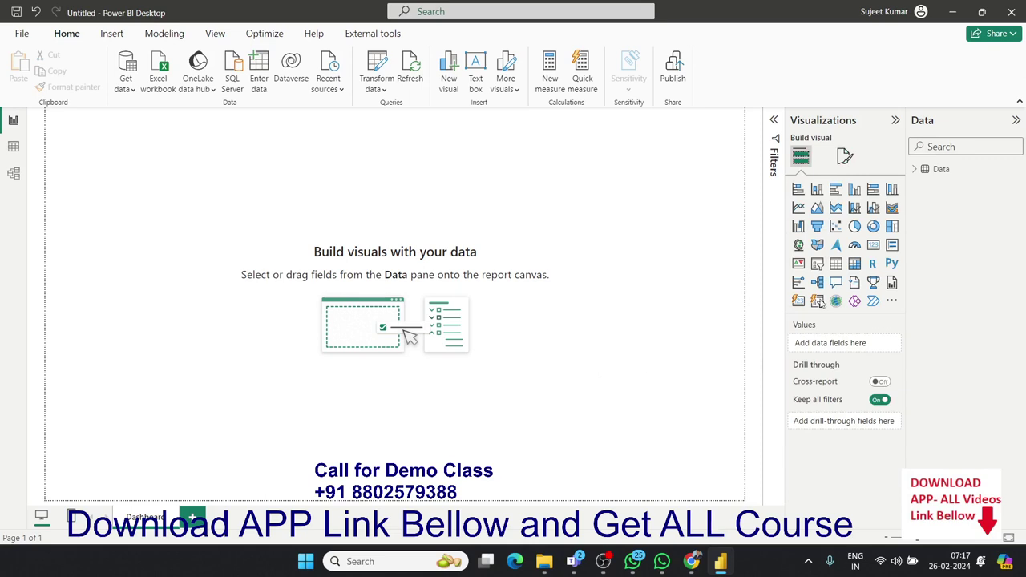
pyautogui.click(845, 156)
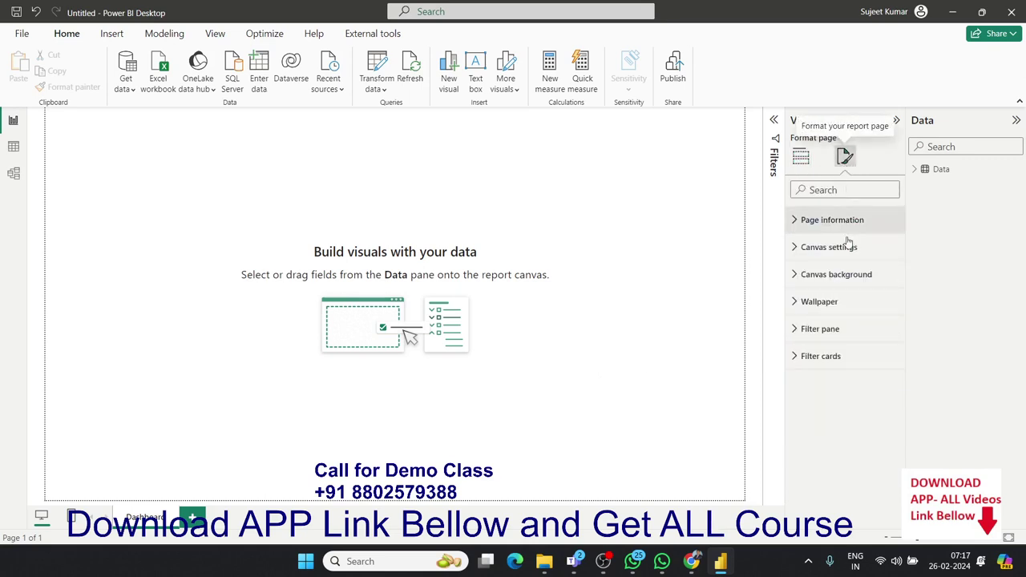
pyautogui.click(804, 303)
pyautogui.click(808, 274)
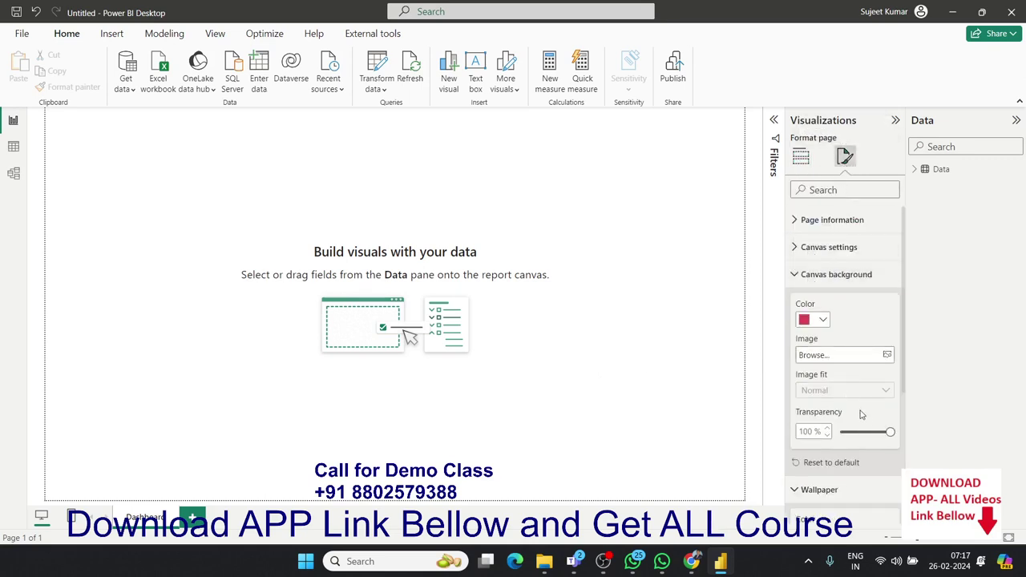
pyautogui.moveTo(889, 431)
pyautogui.mouseDown()
pyautogui.moveTo(849, 431)
pyautogui.moveTo(893, 433)
pyautogui.mouseUp()
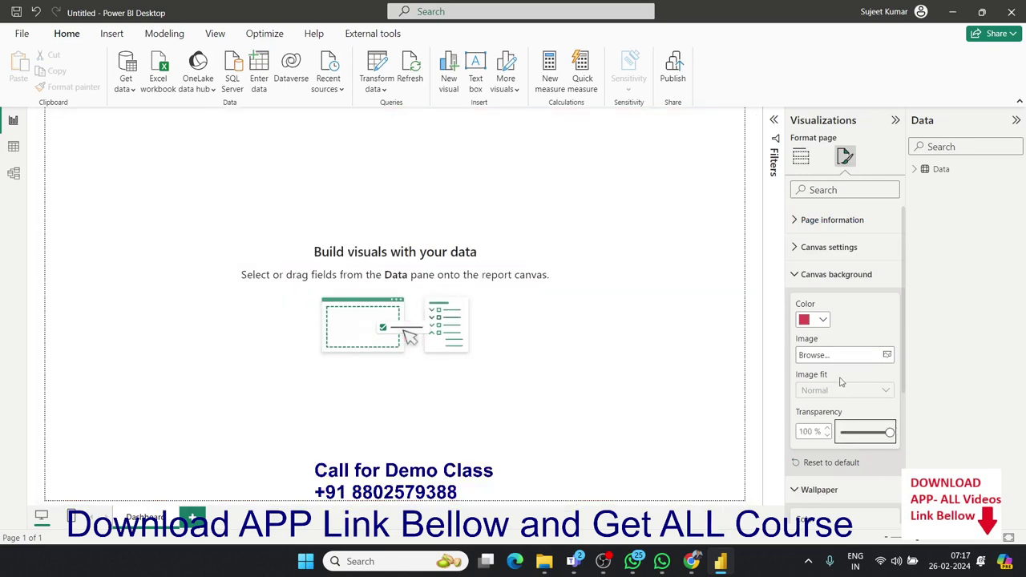
pyautogui.click(823, 321)
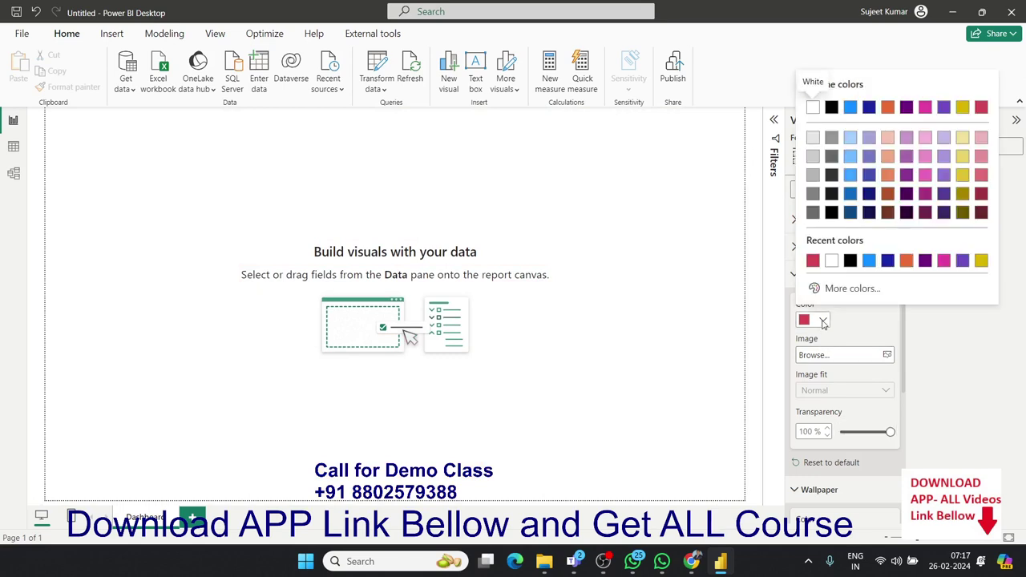
pyautogui.click(822, 321)
pyautogui.click(733, 333)
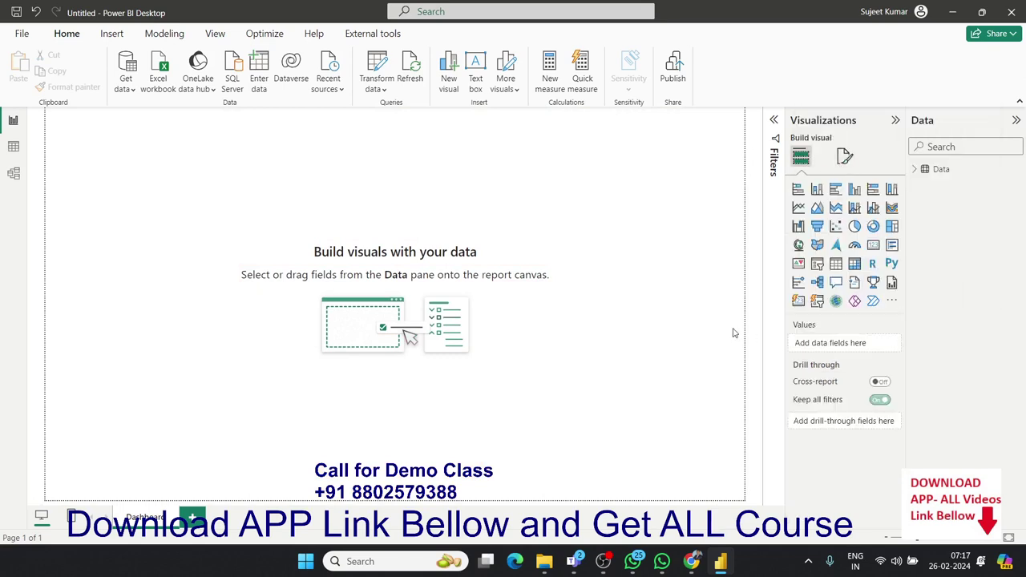
pyautogui.click(844, 155)
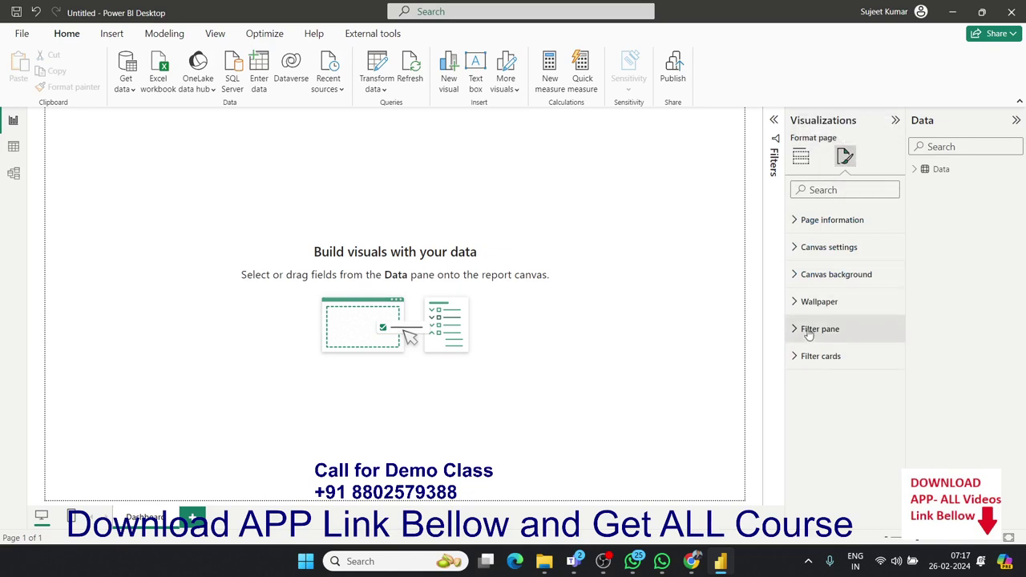
# Step: Change the page wallpaper colour to a custom magenta, #D644C0
pyautogui.click(825, 302)
pyautogui.click(817, 348)
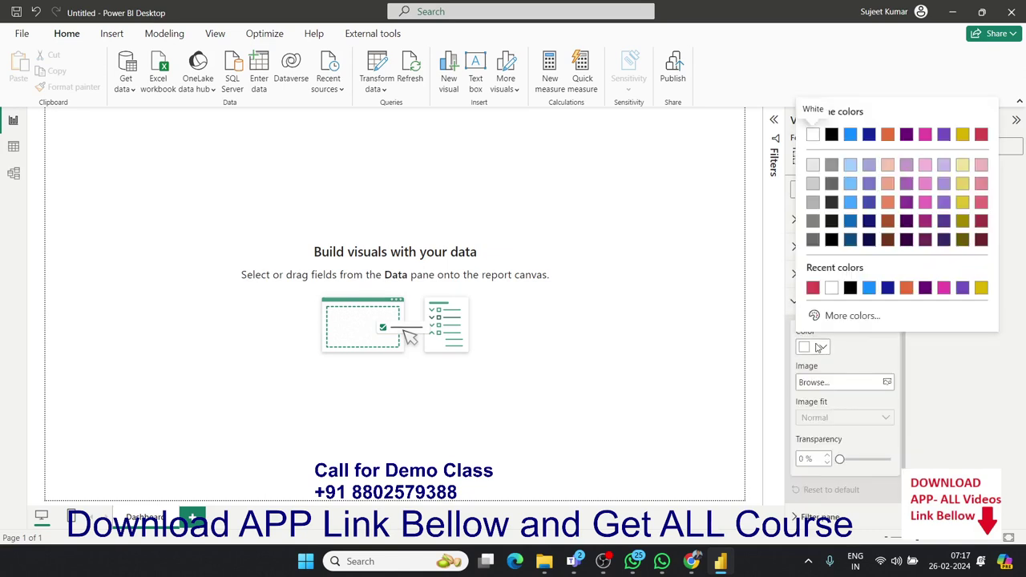
pyautogui.click(813, 287)
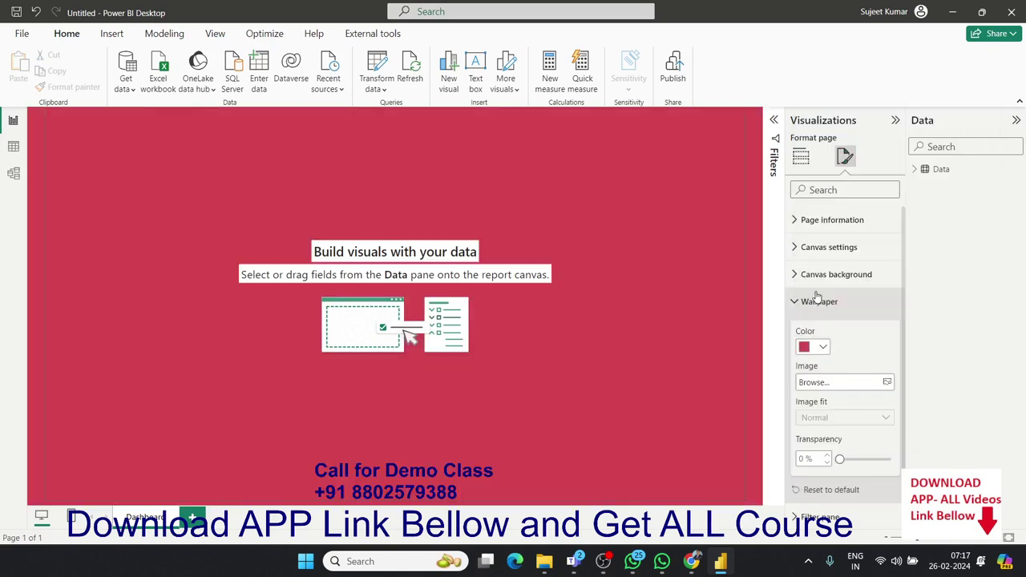
pyautogui.click(826, 347)
pyautogui.click(839, 315)
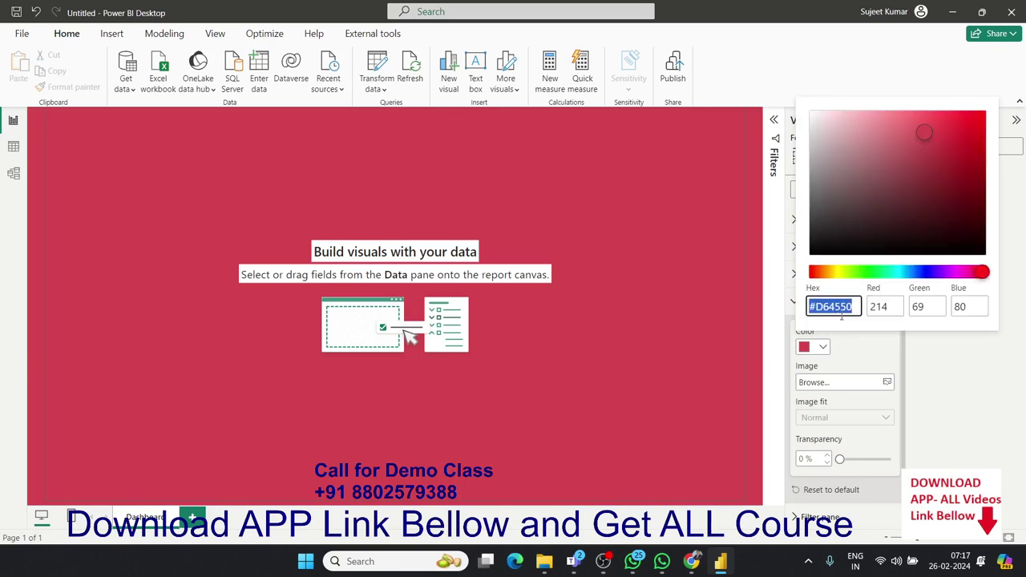
pyautogui.click(961, 273)
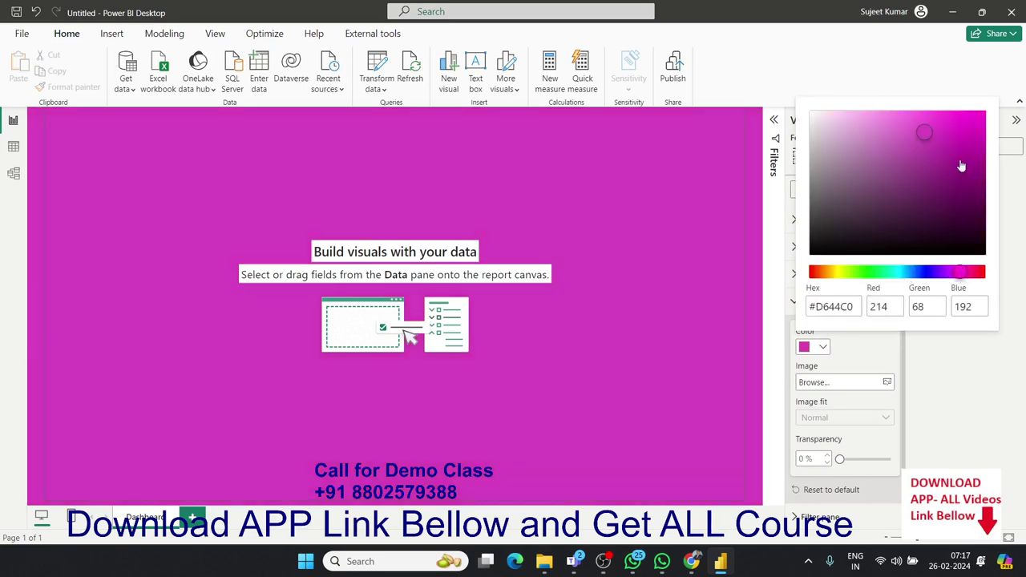
pyautogui.click(681, 274)
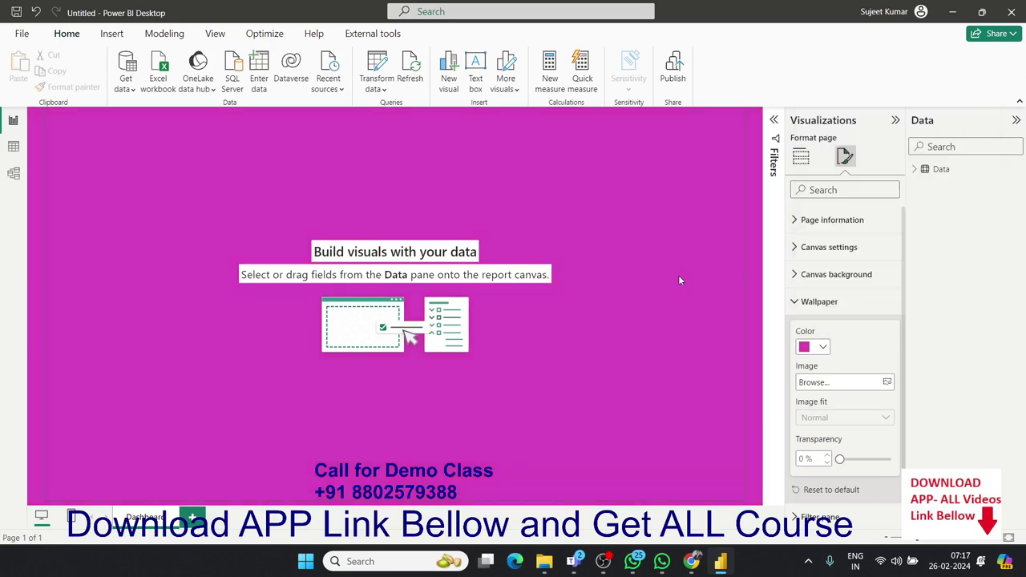
pyautogui.hotkey('alt', 'Tab')
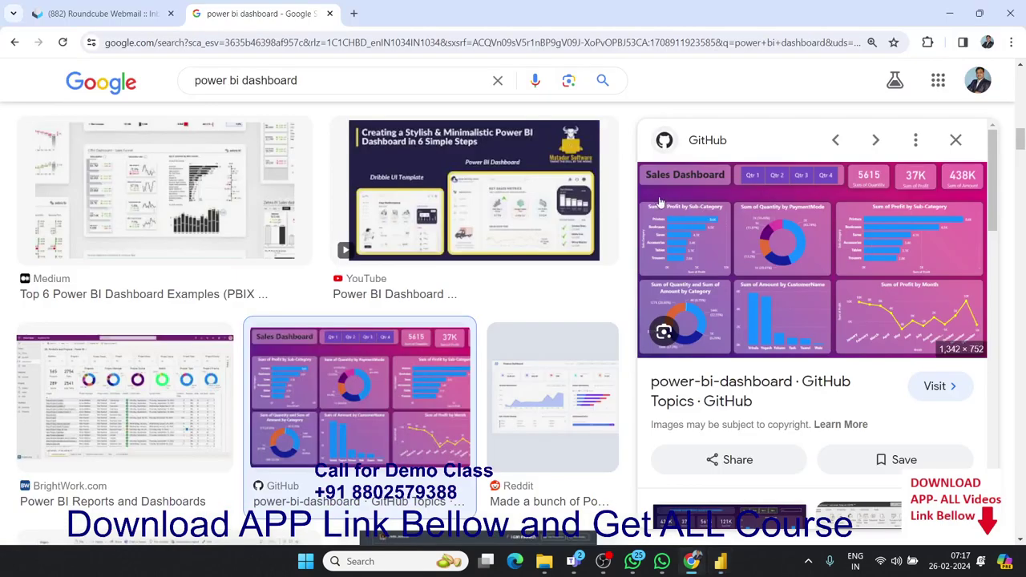
pyautogui.hotkey('alt', 'Tab')
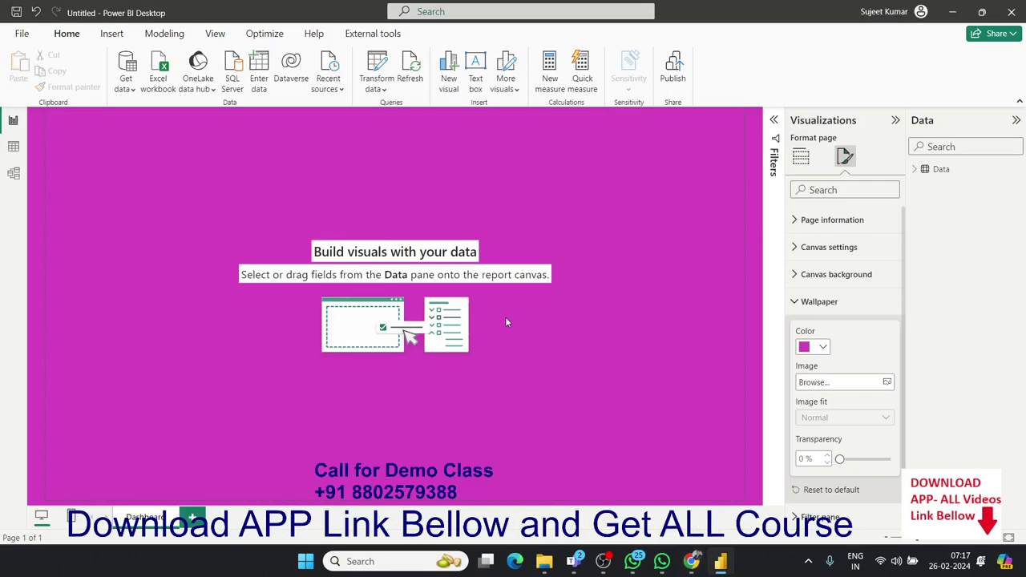
pyautogui.hotkey('alt', 'Tab')
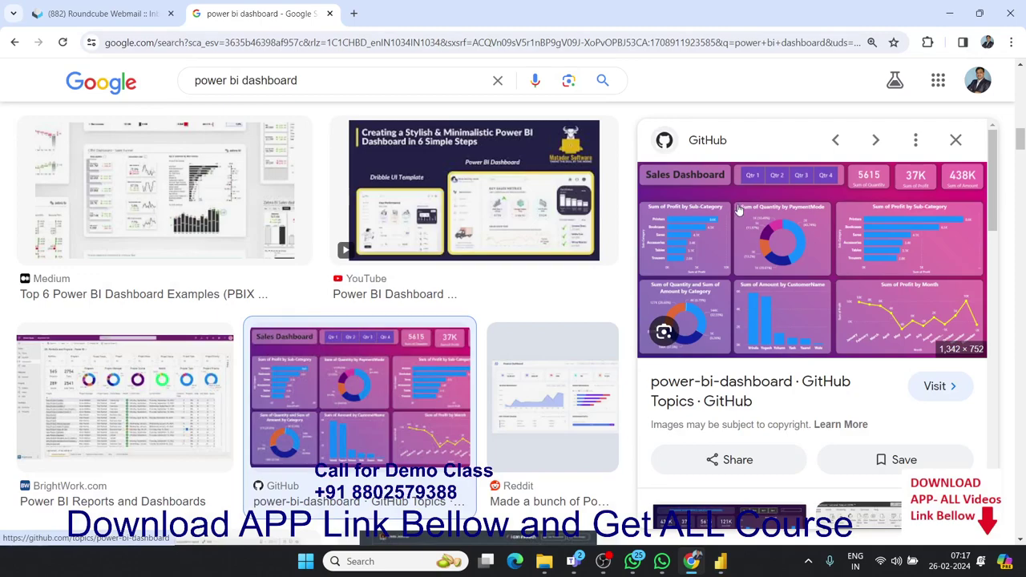
pyautogui.hotkey('alt', 'Tab')
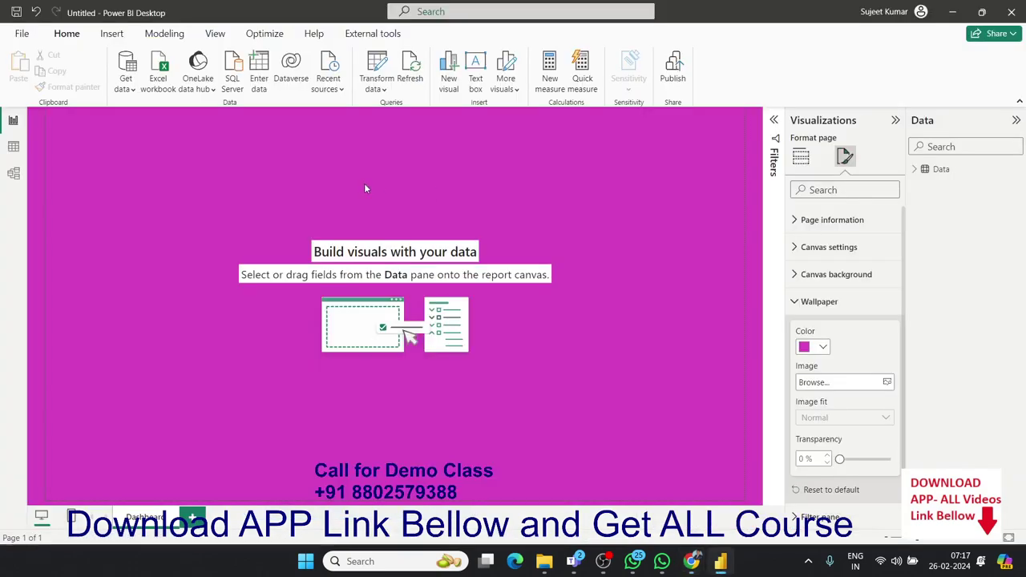
pyautogui.hotkey('alt', 'Tab')
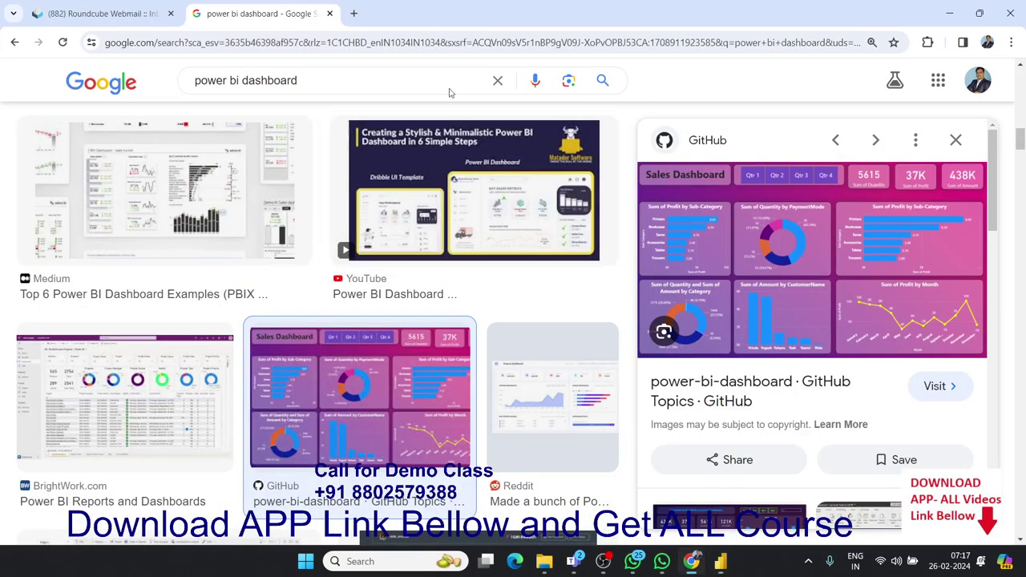
# Step: In a new tab, search Google Images for 'power bi report wallpaper'
pyautogui.click(356, 13)
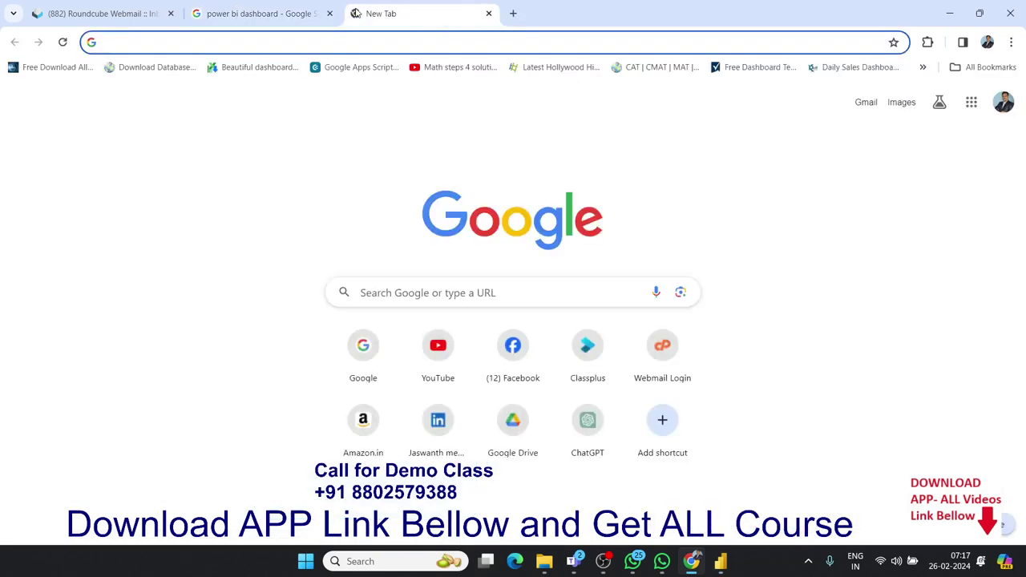
pyautogui.write('po')
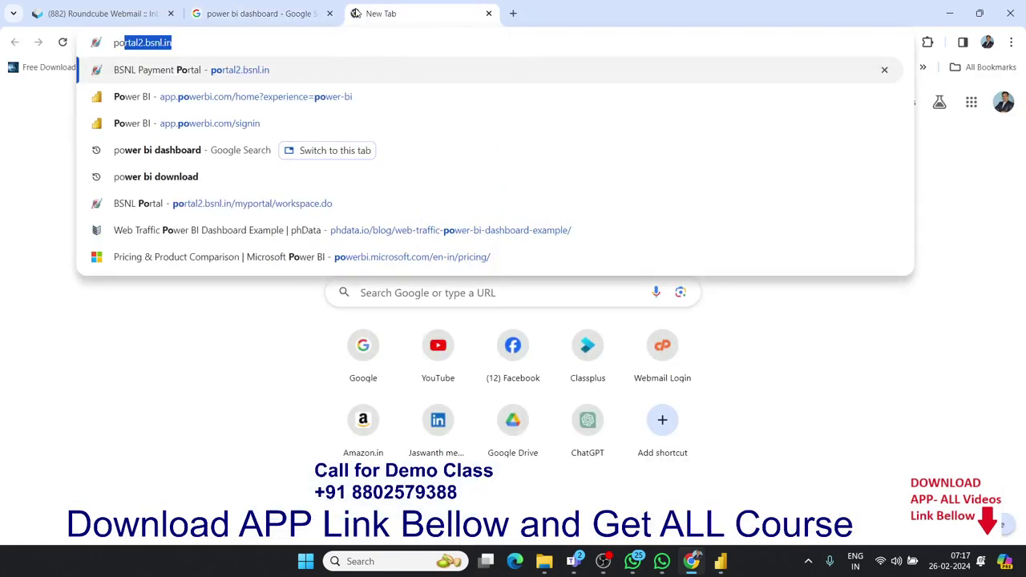
pyautogui.press('BackSpace')
pyautogui.press('BackSpace')
pyautogui.press('BackSpace')
pyautogui.write('p')
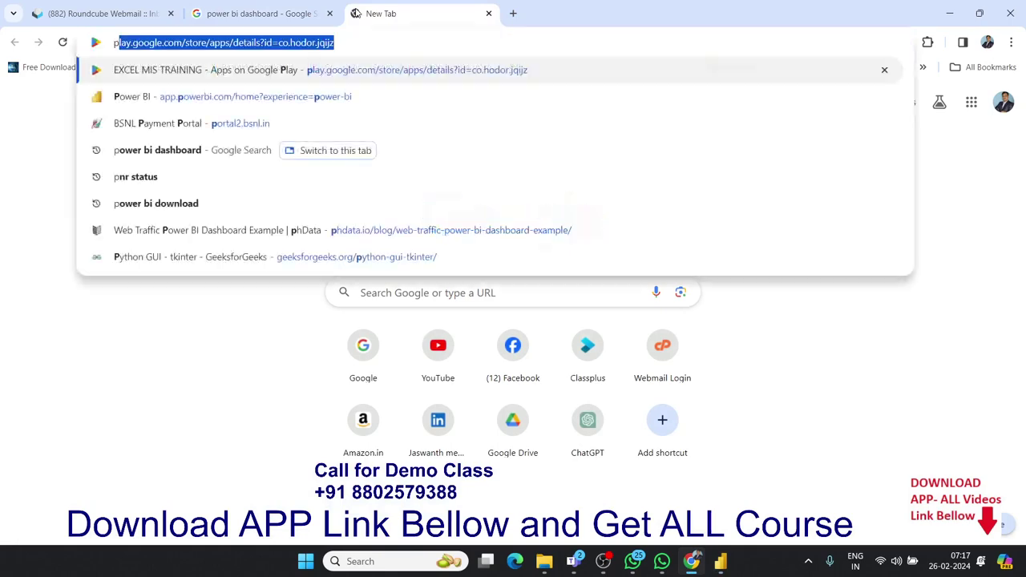
pyautogui.write('ower bi ')
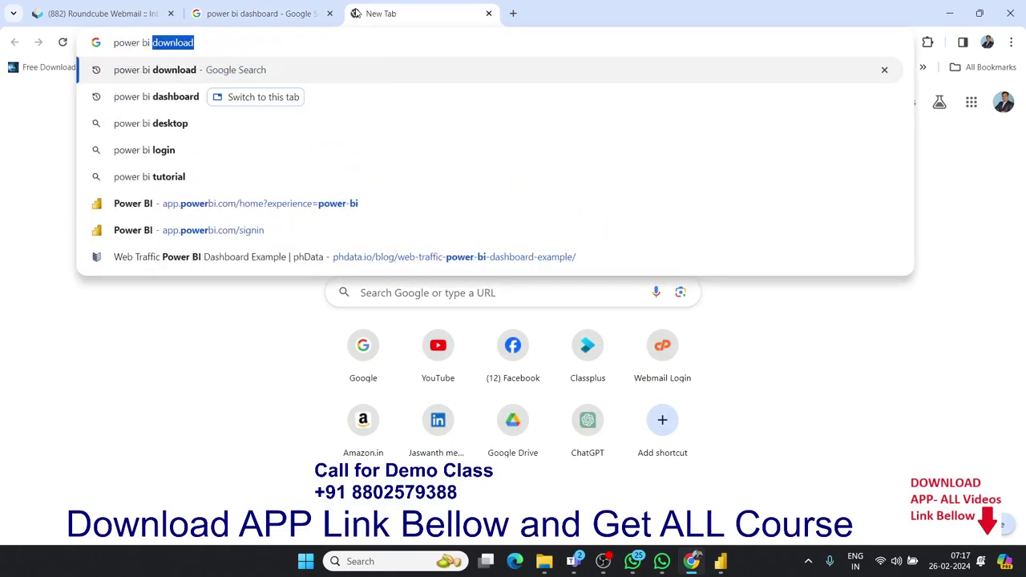
pyautogui.write('report w')
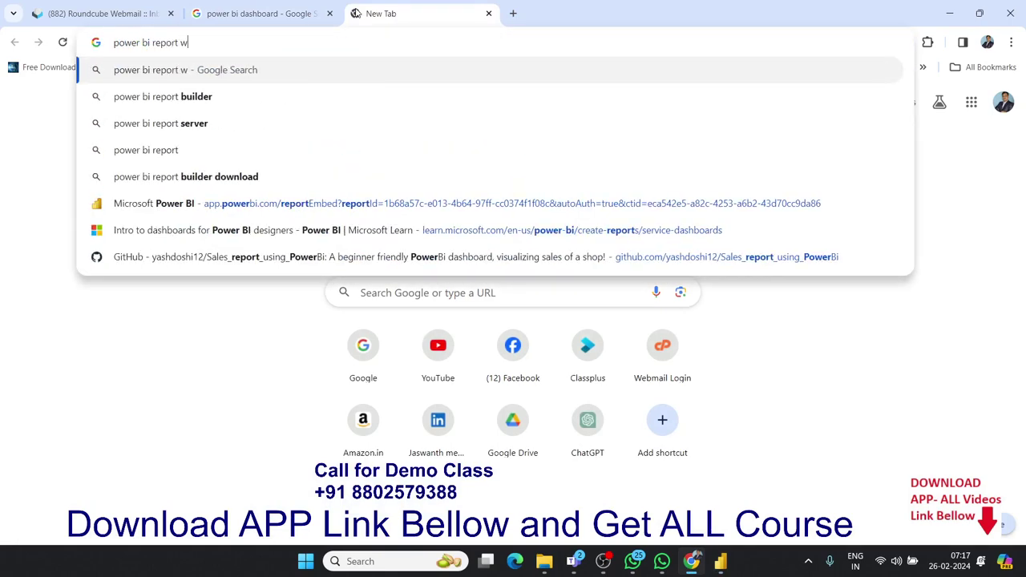
pyautogui.write('a')
pyautogui.press('Down')
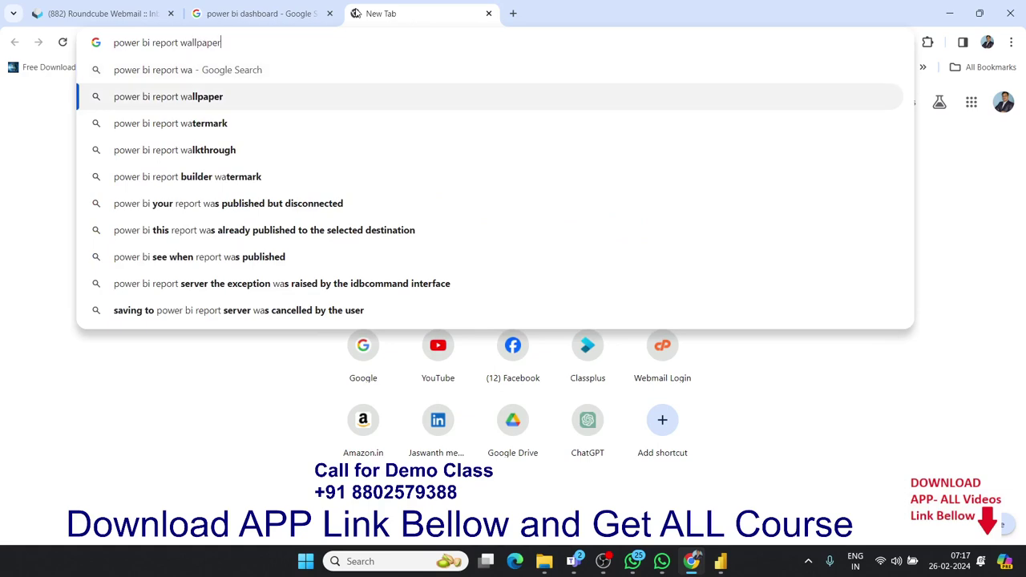
pyautogui.press('Return')
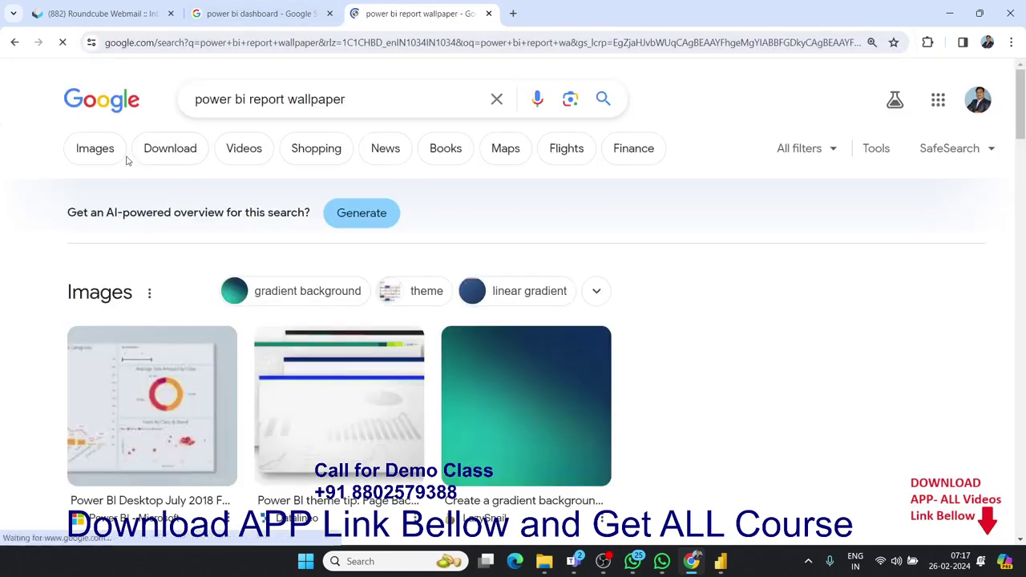
pyautogui.click(108, 157)
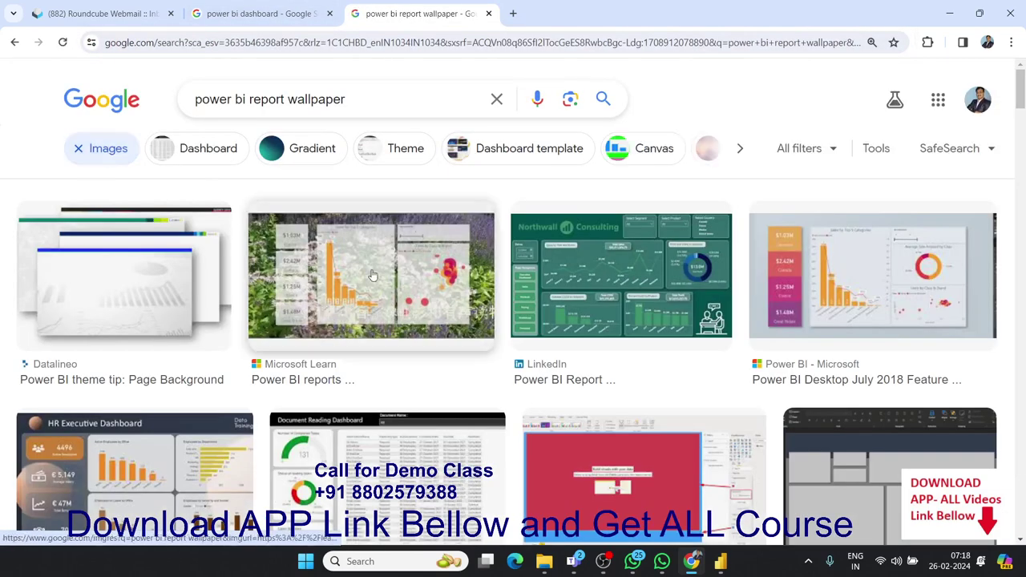
# Step: Scroll through the report wallpaper image examples
pyautogui.scroll(-1, 560, 385)
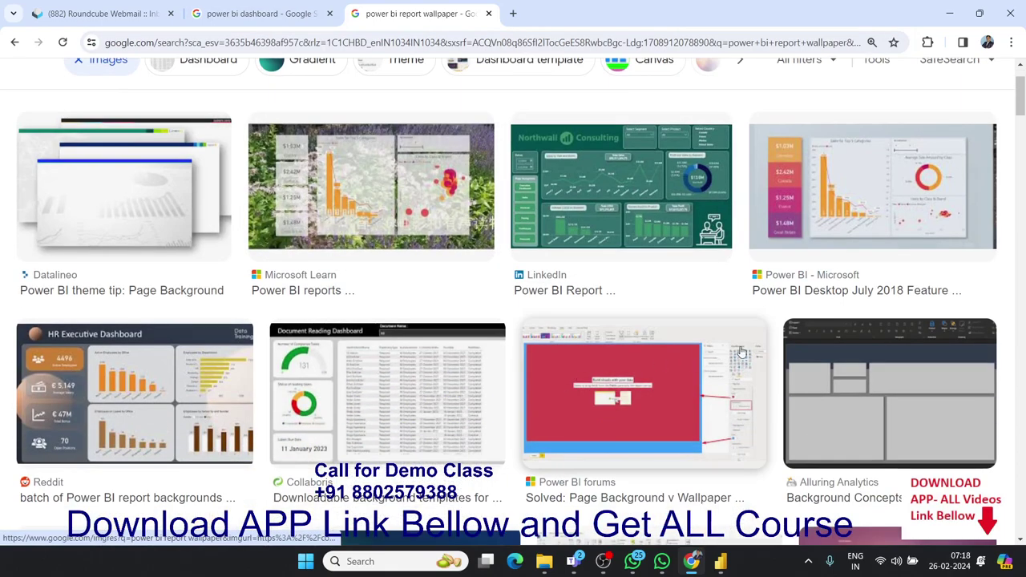
pyautogui.scroll(-2, 742, 353)
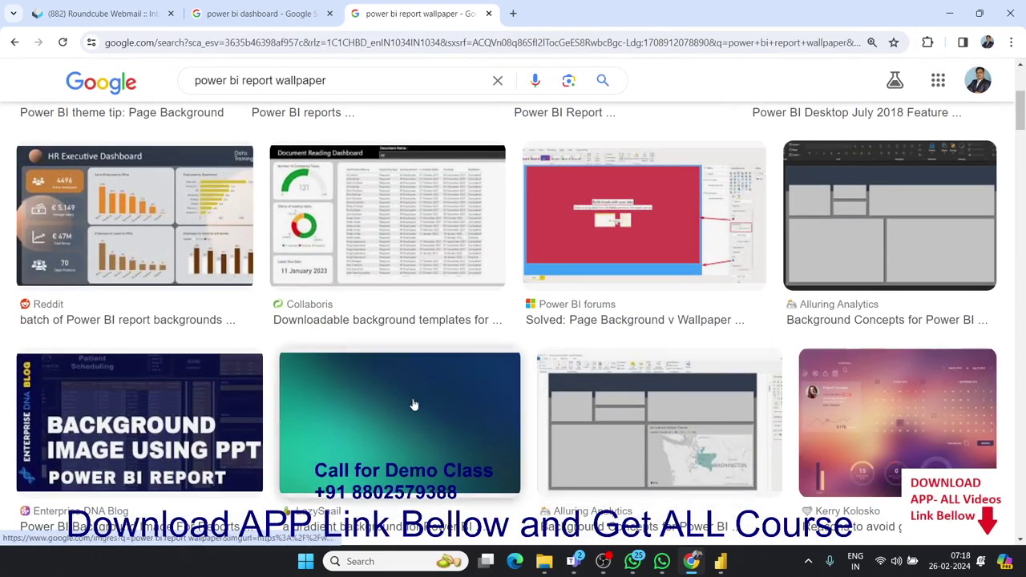
pyautogui.scroll(-2, 420, 396)
pyautogui.scroll(-3, 417, 399)
pyautogui.scroll(-4, 418, 399)
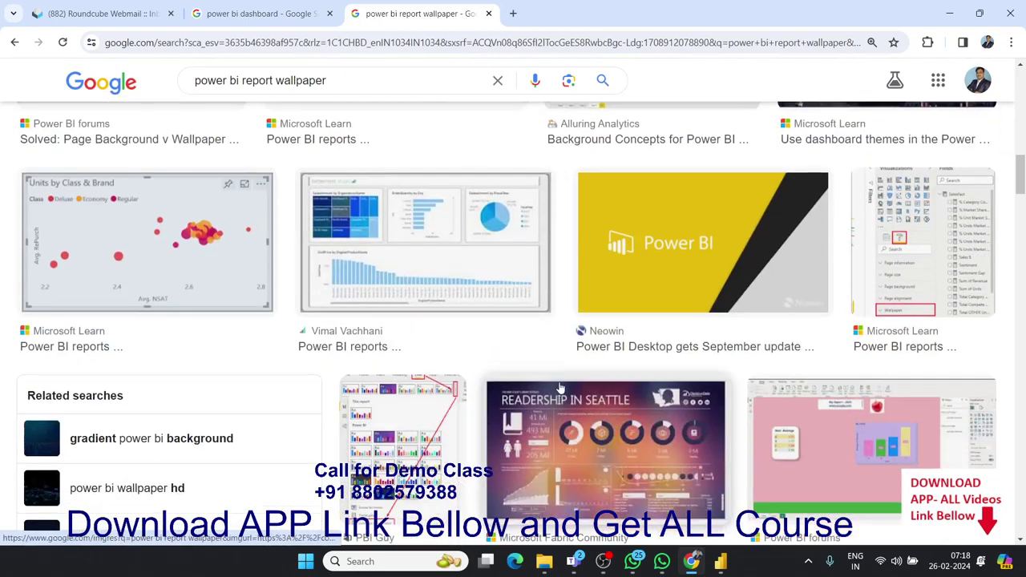
pyautogui.scroll(-2, 559, 388)
pyautogui.scroll(-1, 560, 389)
pyautogui.scroll(3, 438, 307)
pyautogui.scroll(3, 438, 307)
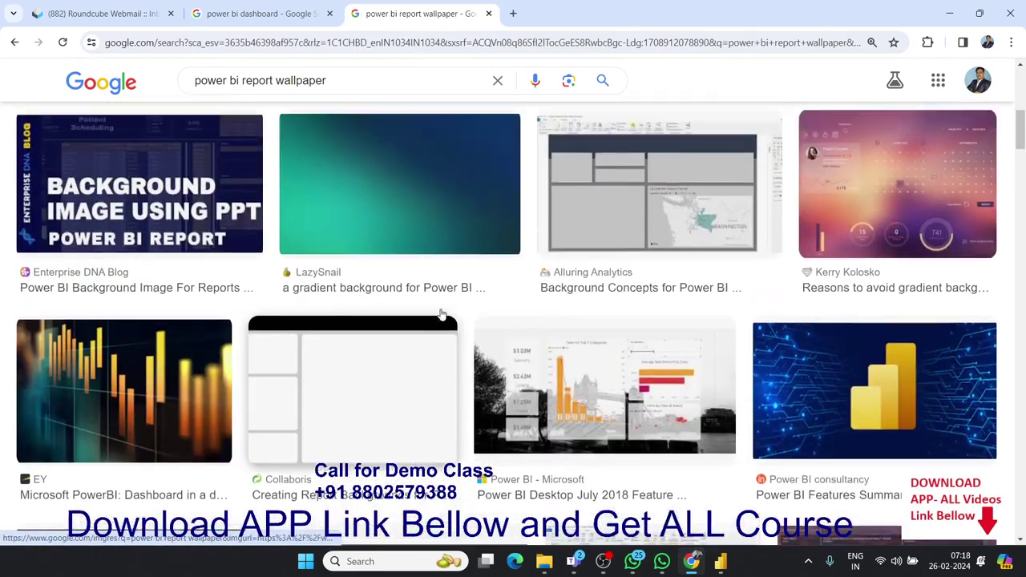
pyautogui.scroll(3, 439, 311)
pyautogui.scroll(3, 386, 173)
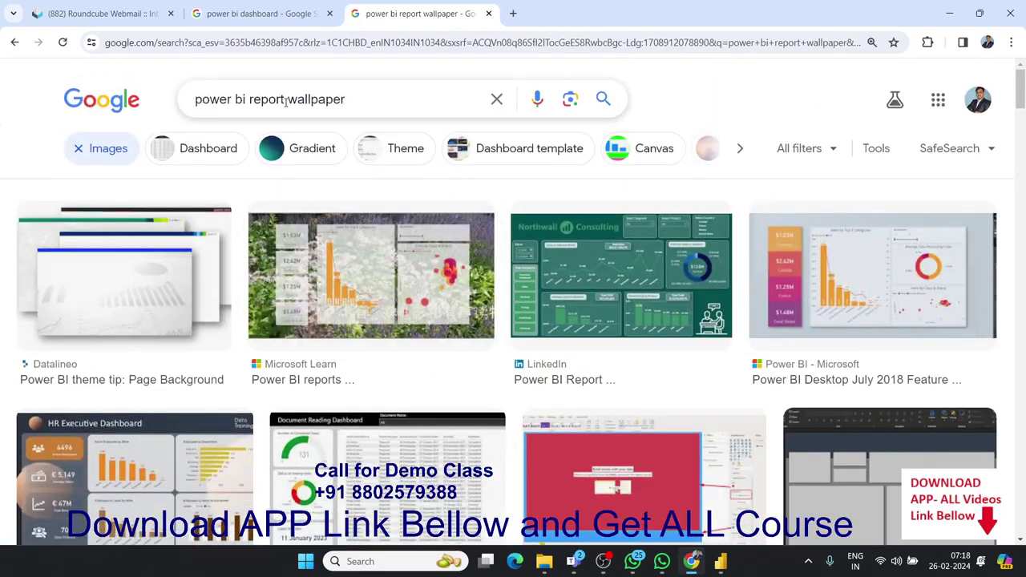
# Step: Shorten the image search query to just 'wallpaper' and rerun it
pyautogui.moveTo(285, 99); pyautogui.dragTo(109, 124)
pyautogui.press('BackSpace')
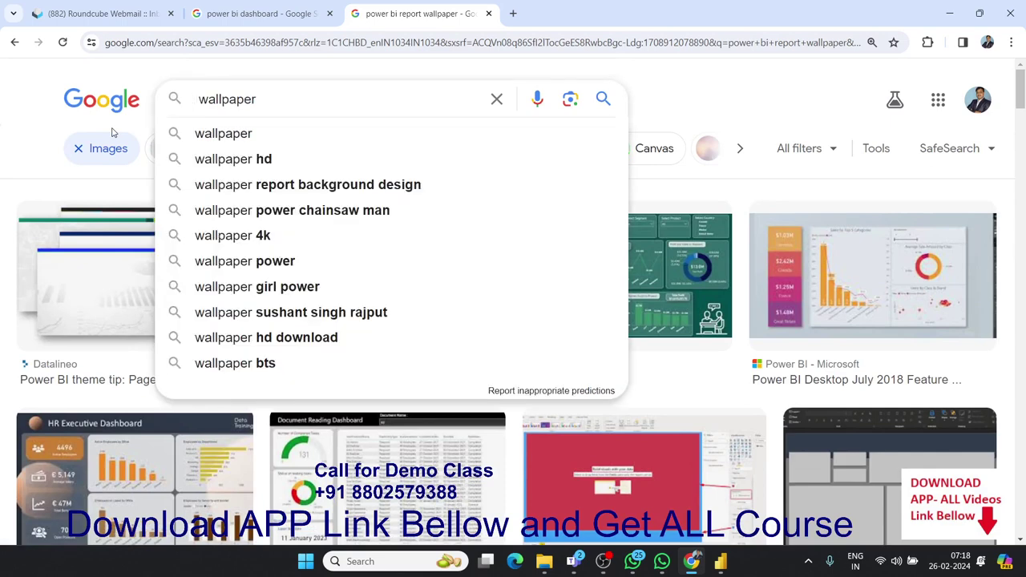
pyautogui.press('Return')
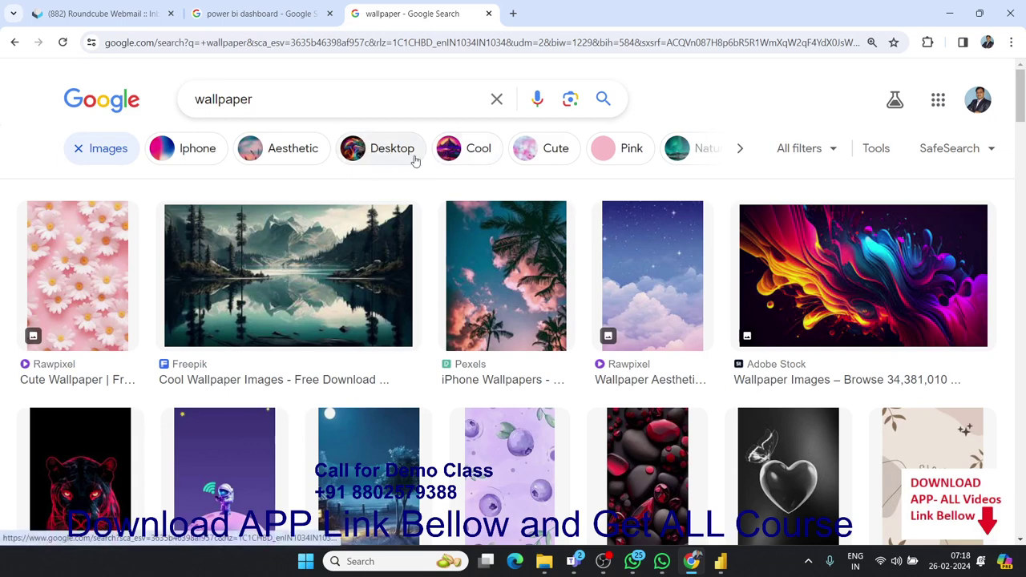
# Step: Try the pink and pink background filters, then go back to plain wallpaper results
pyautogui.click(631, 160)
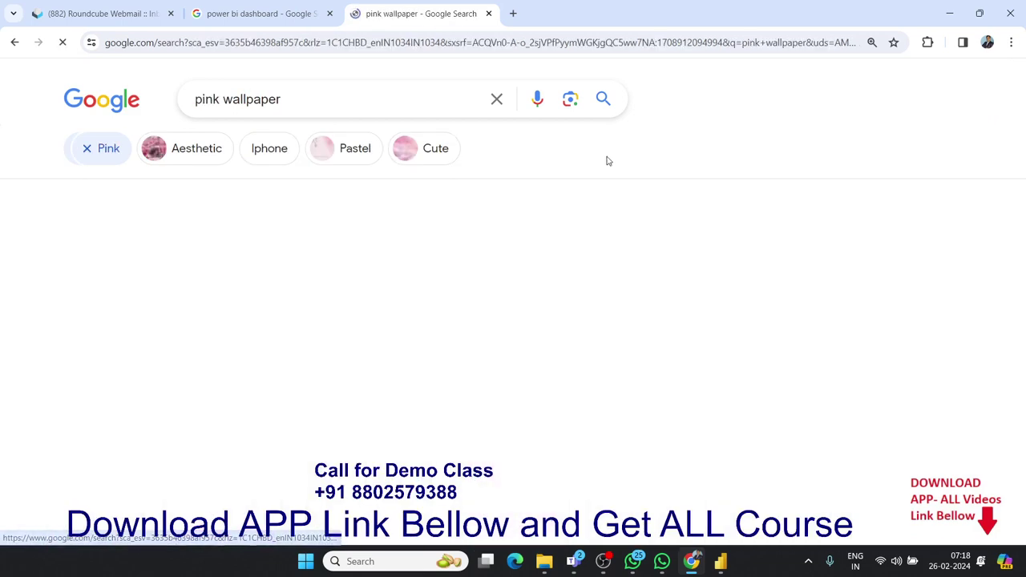
pyautogui.click(316, 102)
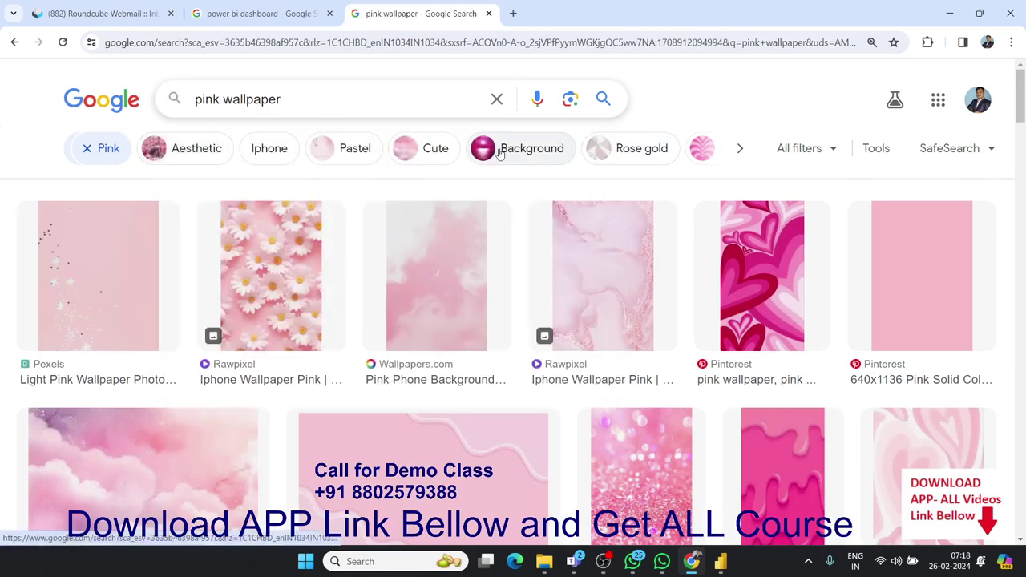
pyautogui.click(496, 152)
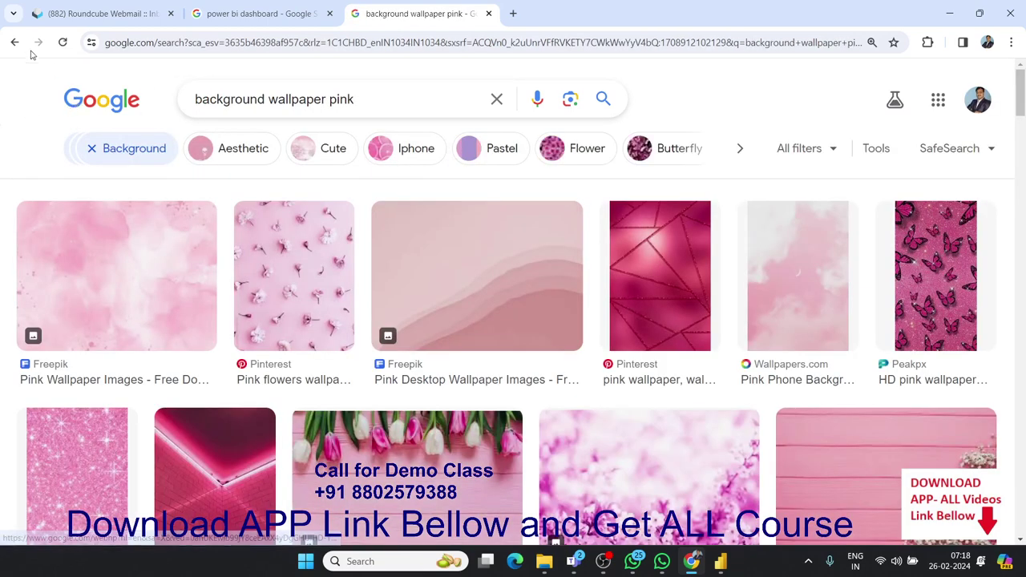
pyautogui.click(15, 43)
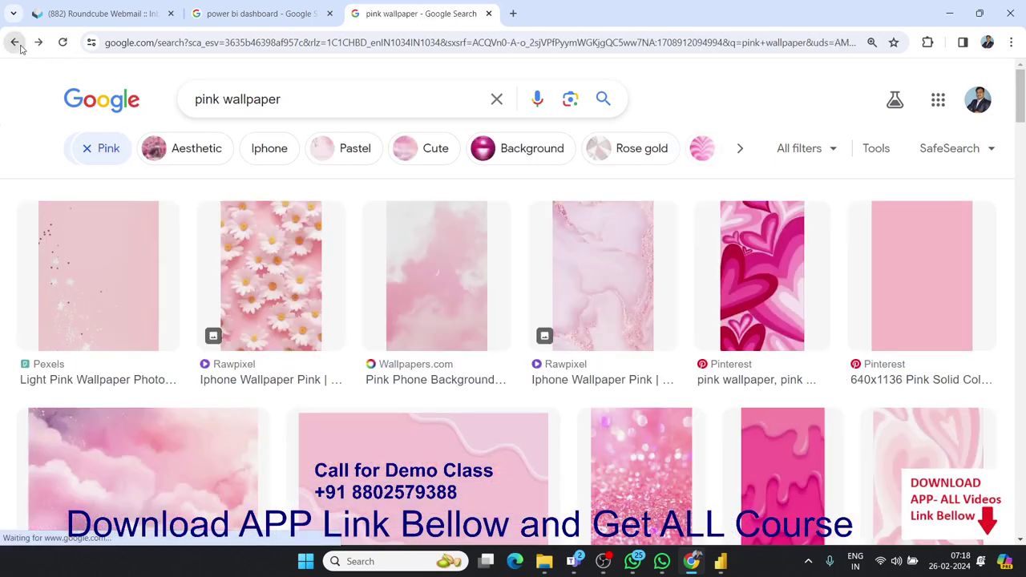
pyautogui.click(15, 42)
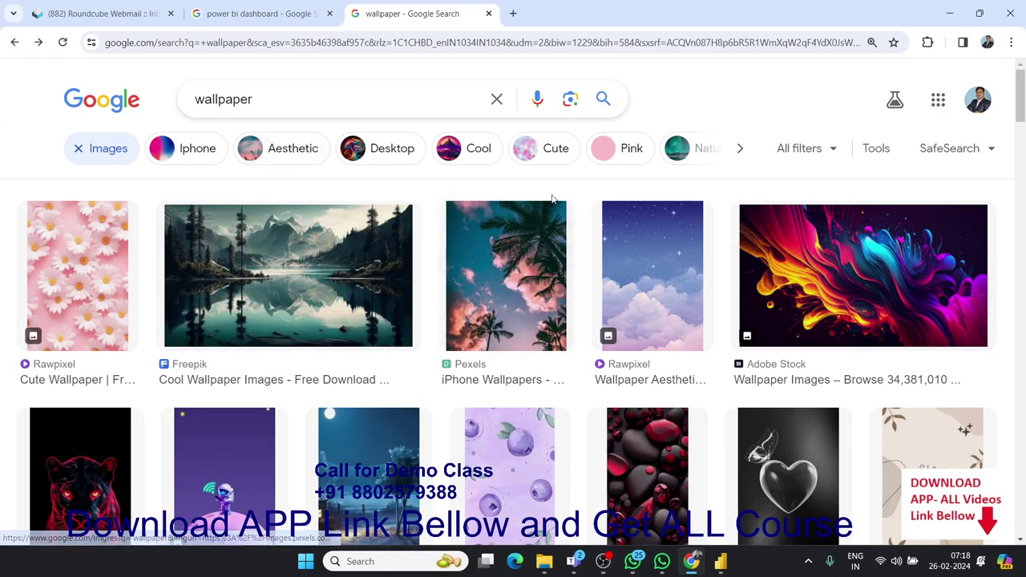
pyautogui.click(354, 155)
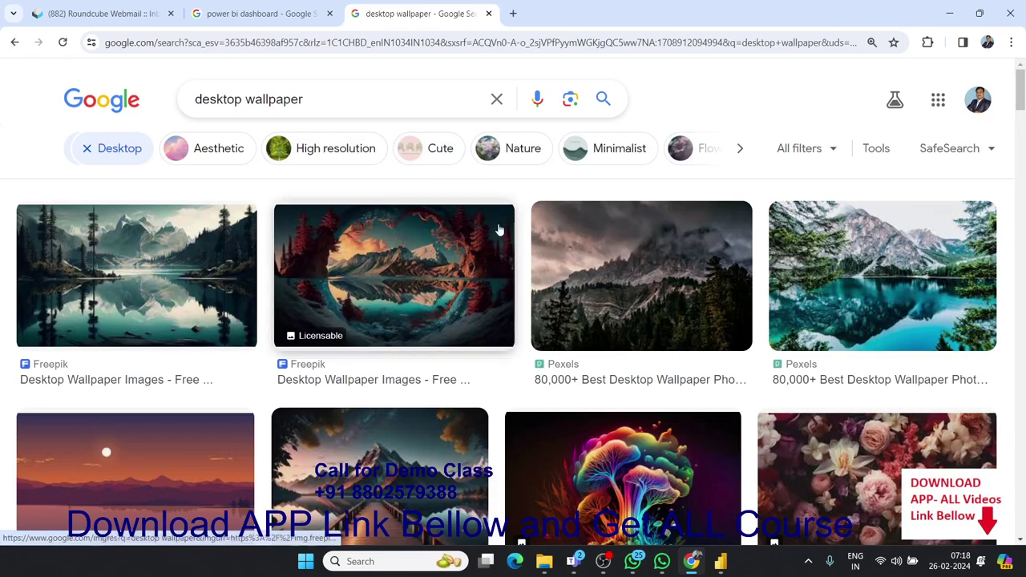
pyautogui.scroll(-1, 376, 360)
pyautogui.scroll(1, 469, 300)
pyautogui.click(414, 95)
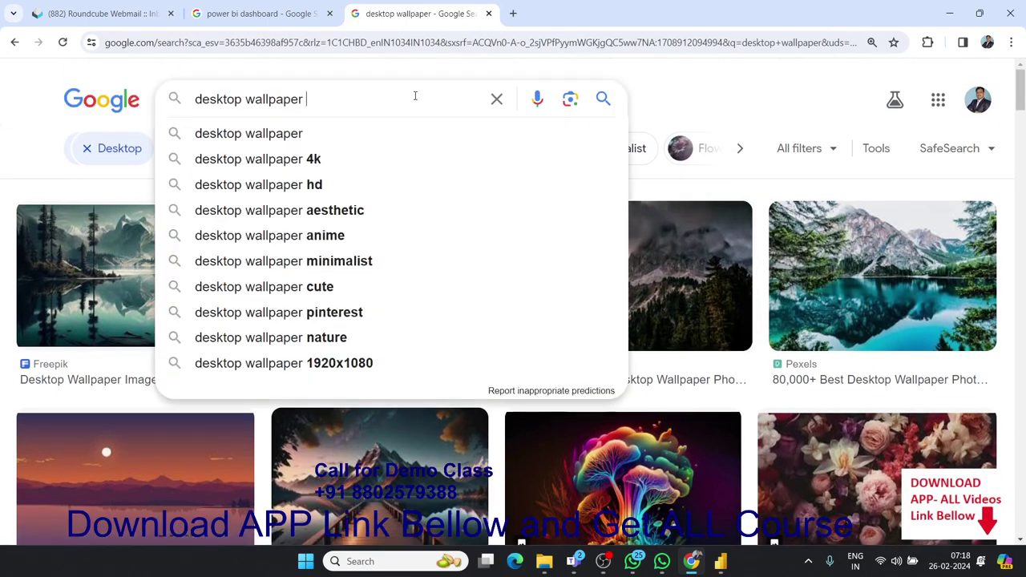
pyautogui.write('in colo')
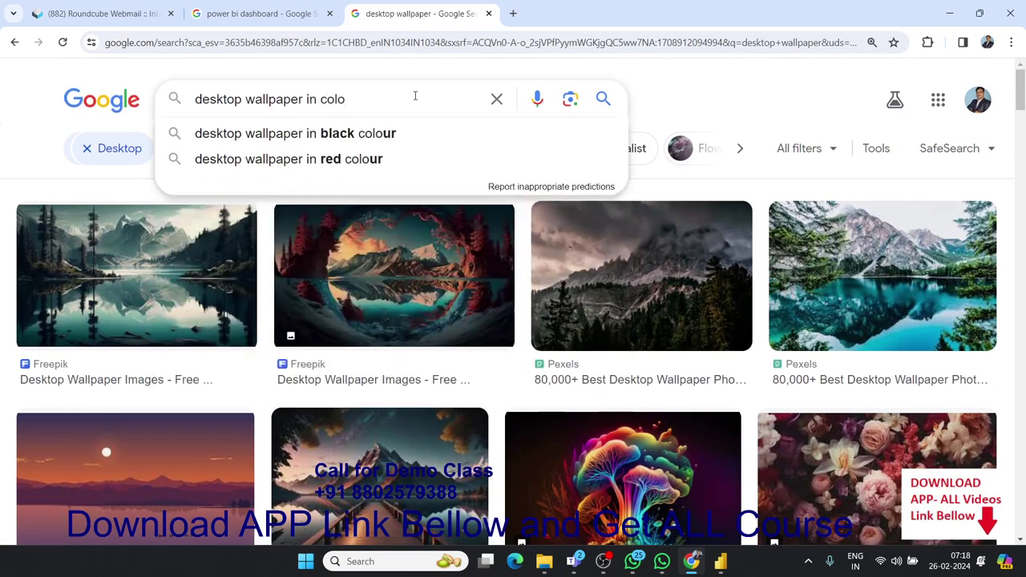
pyautogui.write('r')
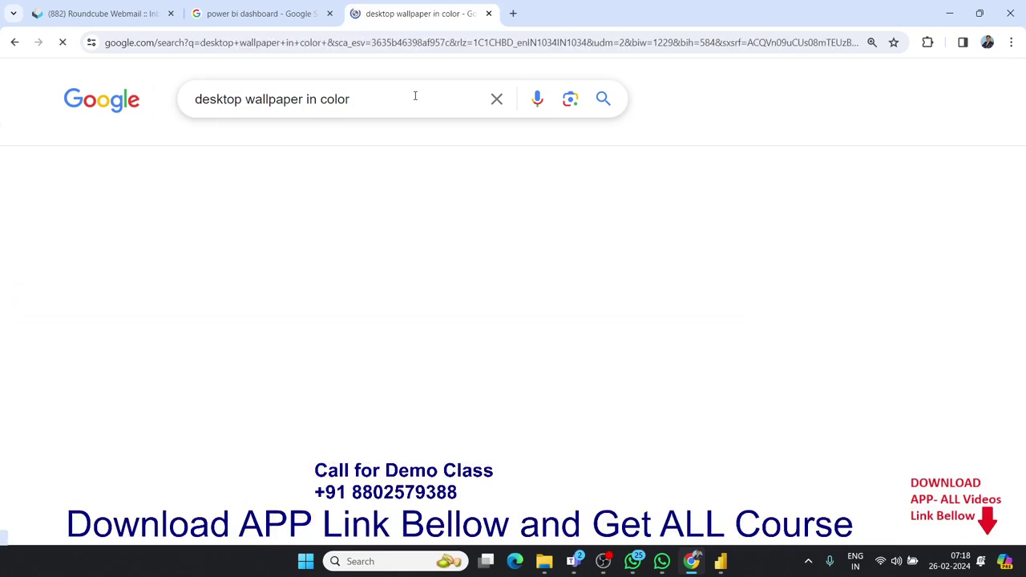
pyautogui.scroll(-1, 830, 377)
pyautogui.scroll(-1, 830, 377)
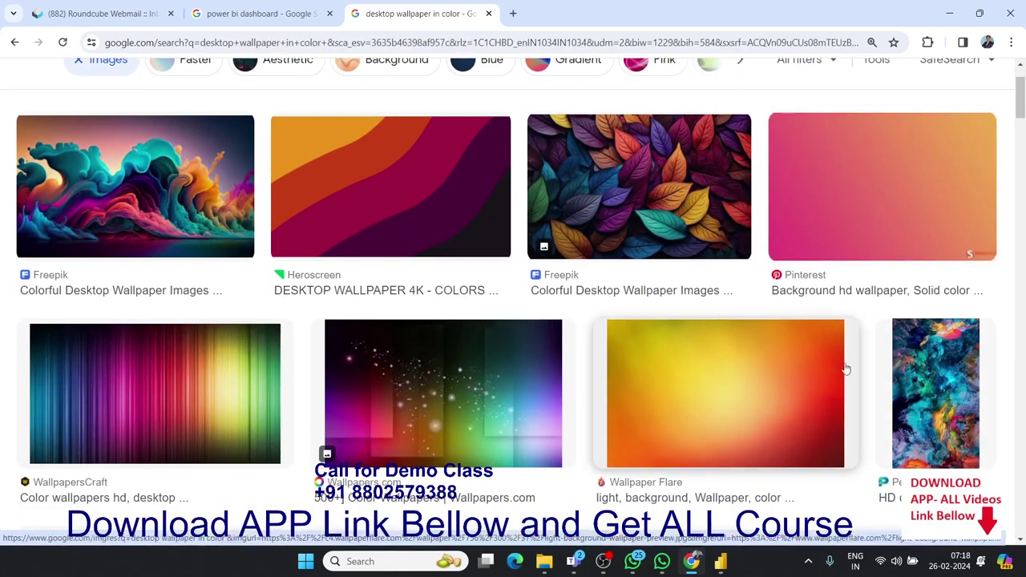
pyautogui.scroll(-2, 906, 383)
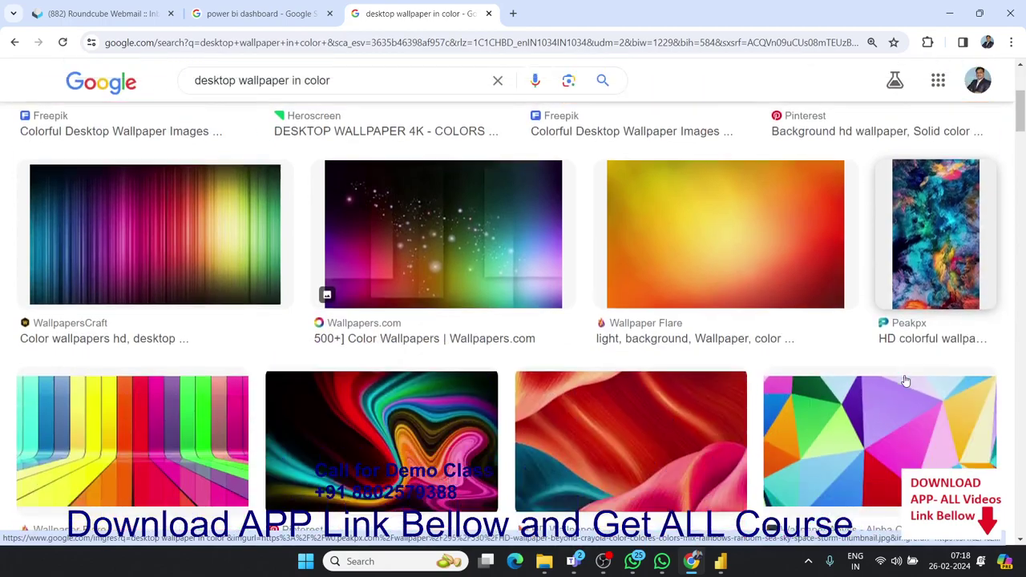
pyautogui.scroll(-1, 906, 382)
pyautogui.scroll(-1, 906, 380)
pyautogui.scroll(-1, 906, 380)
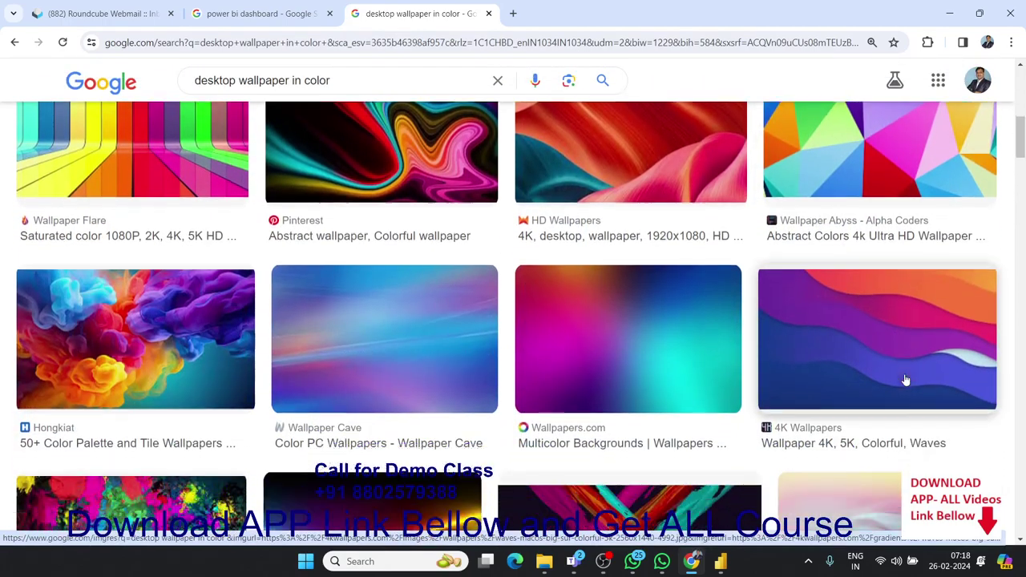
pyautogui.scroll(-1, 906, 380)
pyautogui.scroll(-2, 906, 380)
pyautogui.scroll(-3, 906, 380)
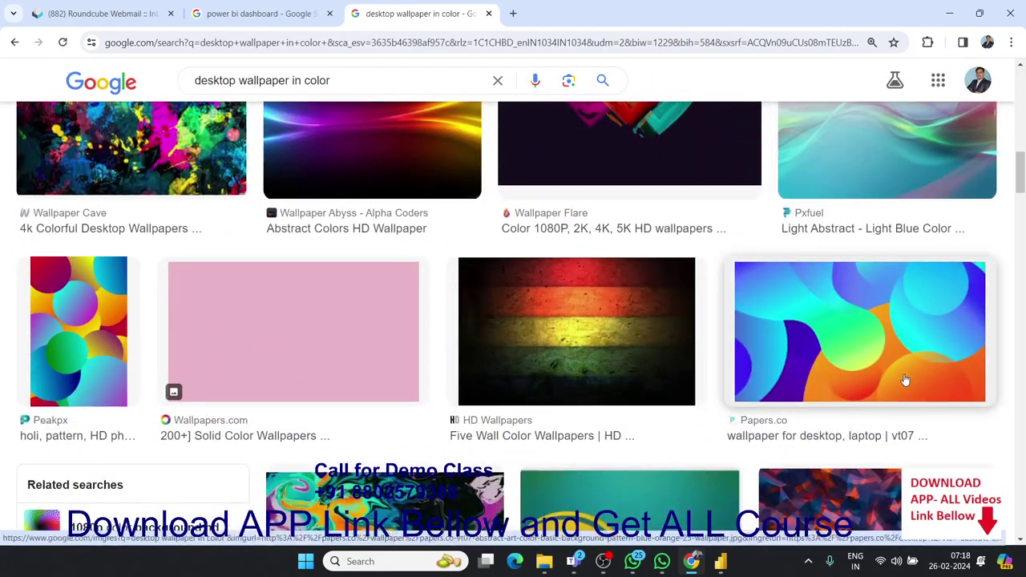
pyautogui.scroll(2, 906, 381)
pyautogui.scroll(-3, 903, 380)
pyautogui.scroll(-3, 904, 380)
pyautogui.scroll(-2, 902, 382)
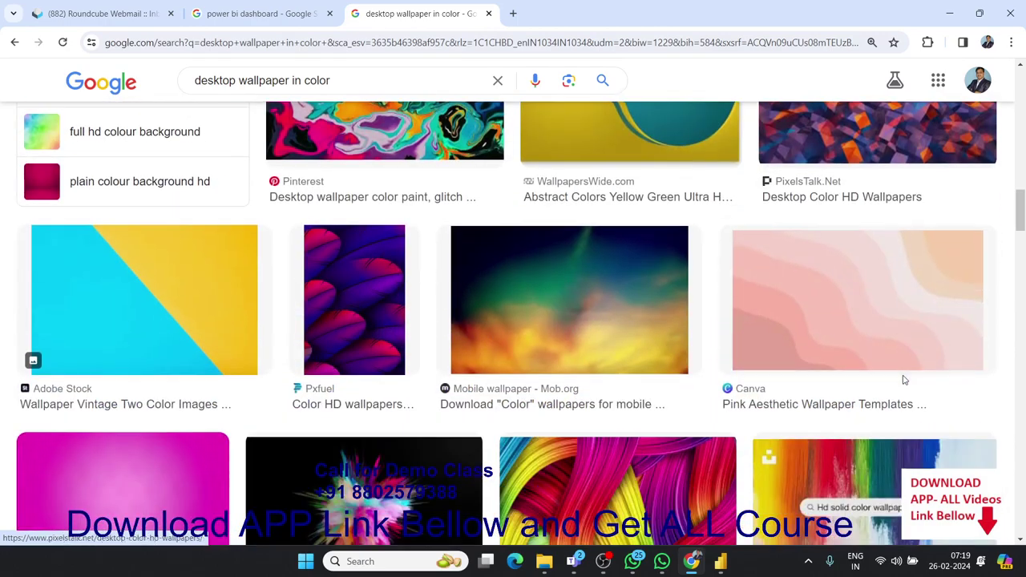
pyautogui.scroll(-2, 901, 383)
pyautogui.scroll(-1, 900, 384)
pyautogui.scroll(-1, 900, 385)
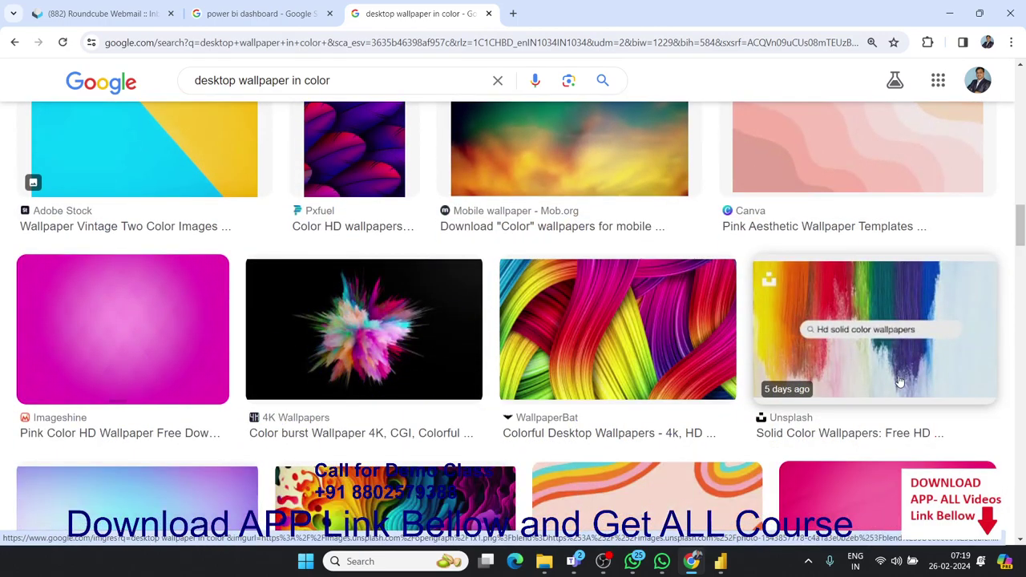
pyautogui.scroll(-1, 900, 382)
pyautogui.scroll(-1, 896, 385)
pyautogui.scroll(-1, 850, 399)
pyautogui.scroll(-2, 840, 393)
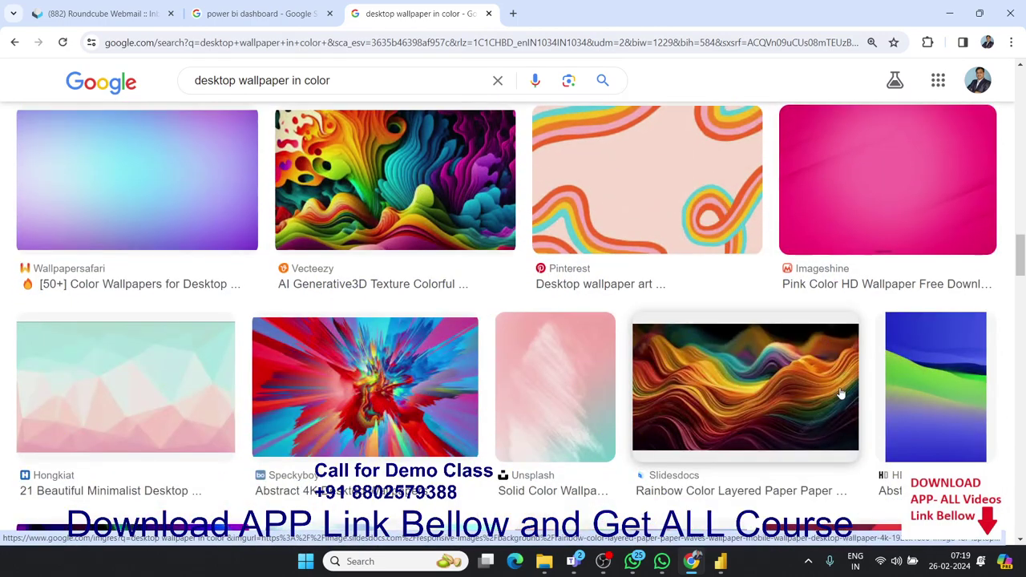
pyautogui.scroll(-2, 840, 393)
pyautogui.scroll(-1, 842, 393)
pyautogui.scroll(-3, 842, 393)
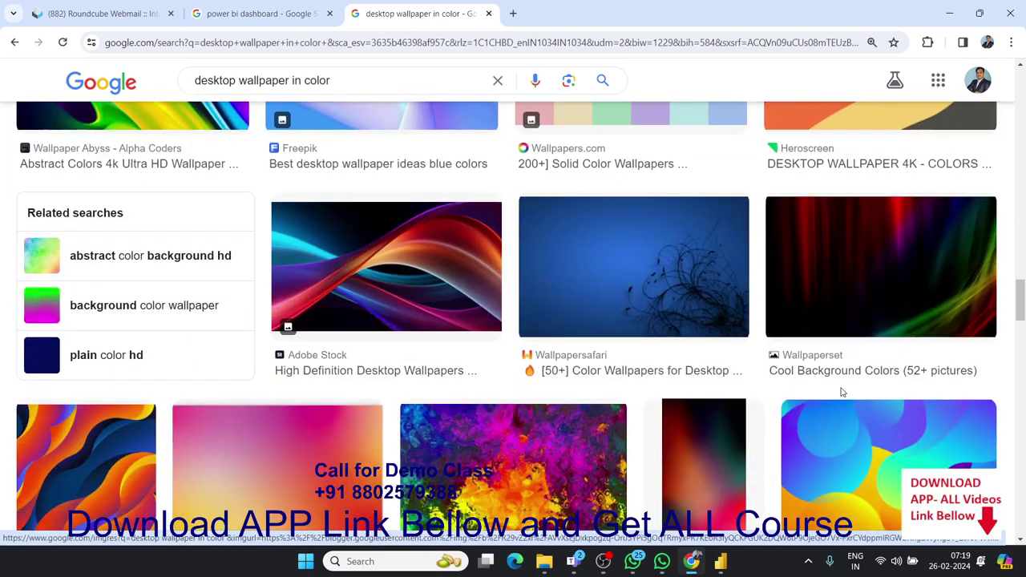
pyautogui.scroll(-1, 844, 384)
pyautogui.scroll(4, 846, 391)
pyautogui.scroll(-3, 845, 391)
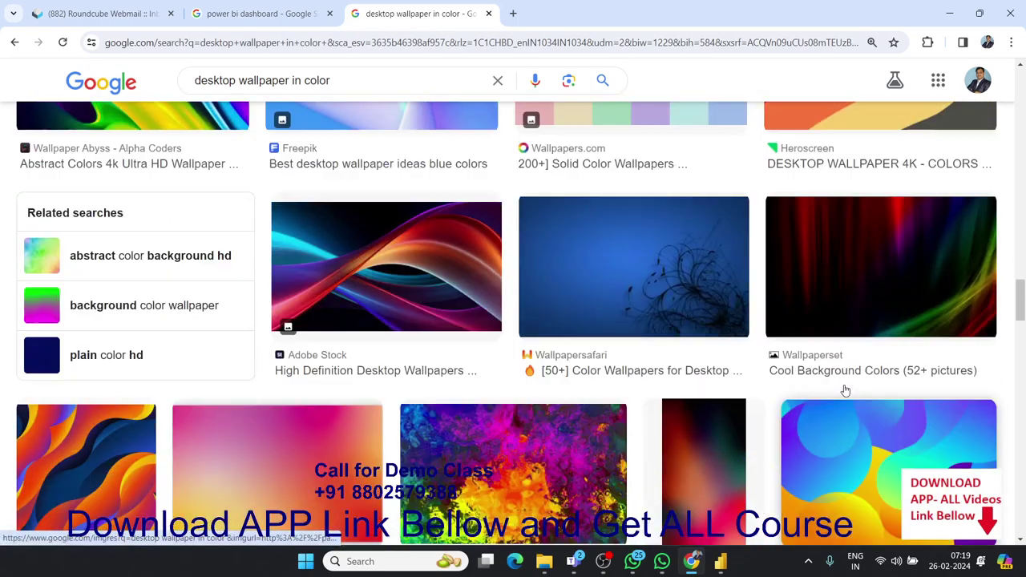
pyautogui.scroll(-1, 845, 391)
pyautogui.click(345, 405)
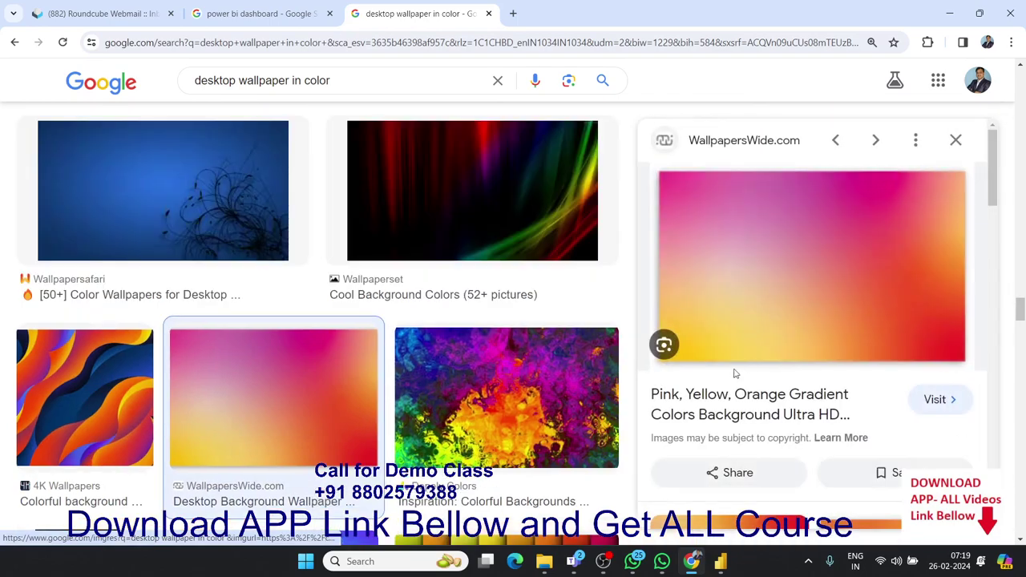
pyautogui.click(639, 374)
pyautogui.scroll(3, 639, 368)
pyautogui.scroll(3, 640, 362)
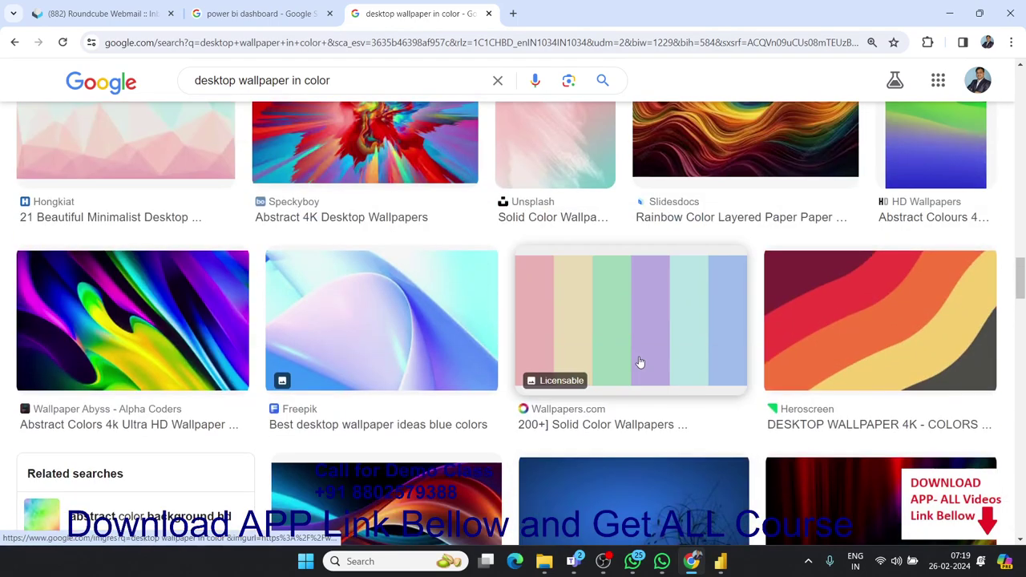
pyautogui.scroll(3, 640, 363)
pyautogui.scroll(2, 638, 365)
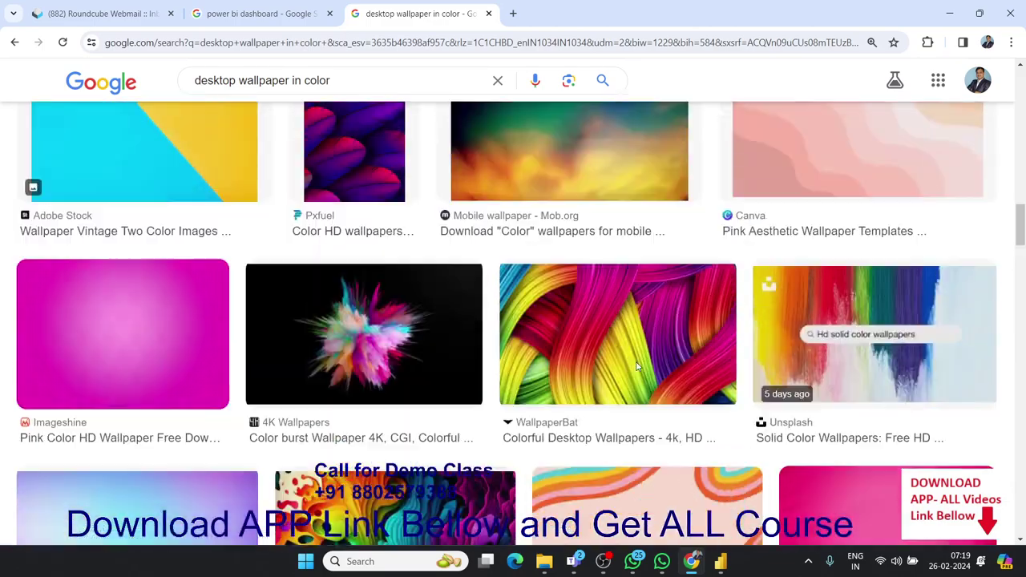
pyautogui.scroll(3, 638, 366)
pyautogui.scroll(5, 638, 367)
pyautogui.scroll(3, 637, 366)
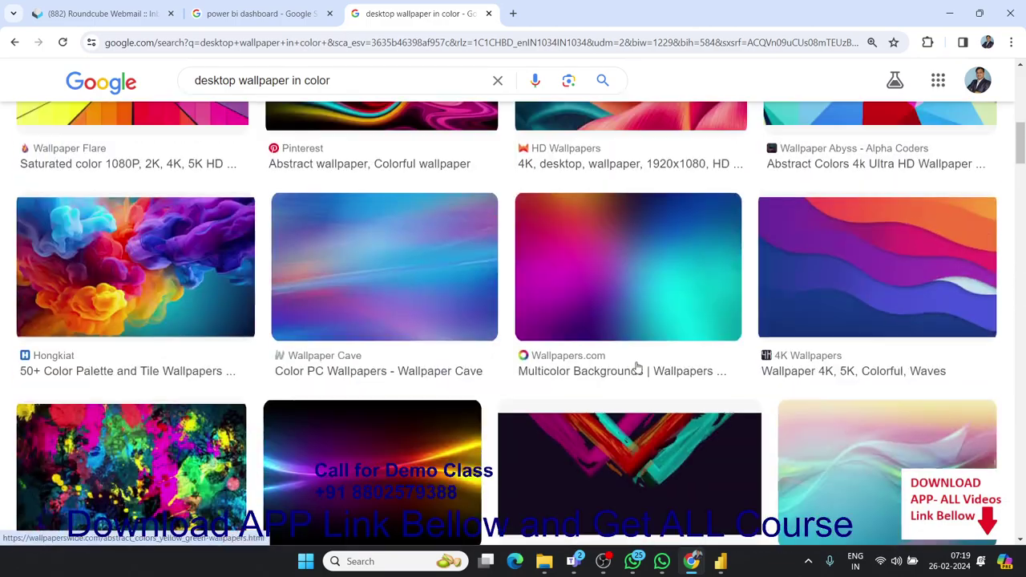
pyautogui.scroll(3, 637, 366)
pyautogui.scroll(3, 637, 366)
pyautogui.scroll(-2, 637, 366)
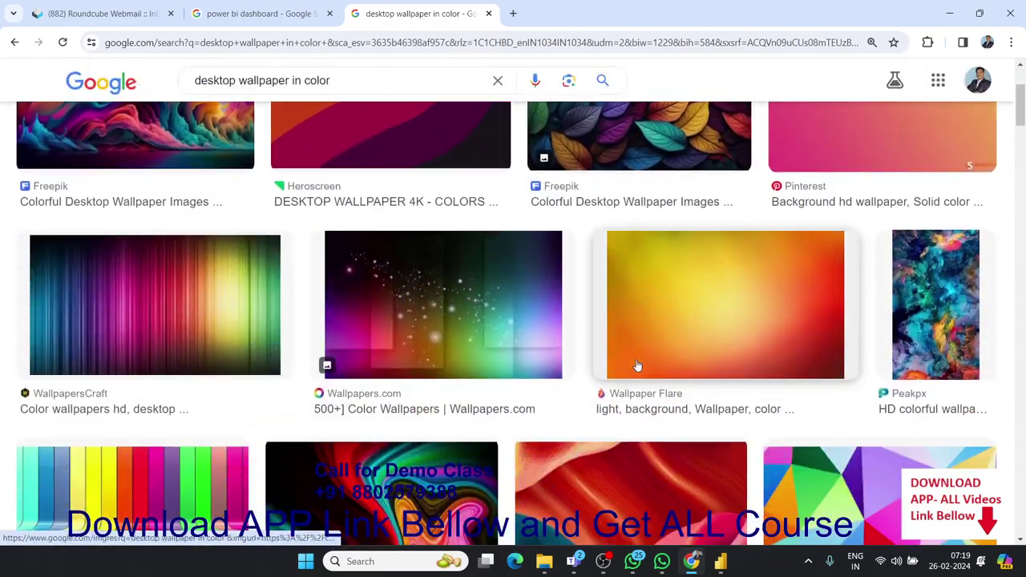
pyautogui.scroll(2, 638, 366)
pyautogui.scroll(-2, 638, 366)
pyautogui.scroll(2, 637, 366)
# Step: Refine the search to 'desktop wallpaper in color for report' and scroll the results
pyautogui.click(393, 101)
pyautogui.write('for report')
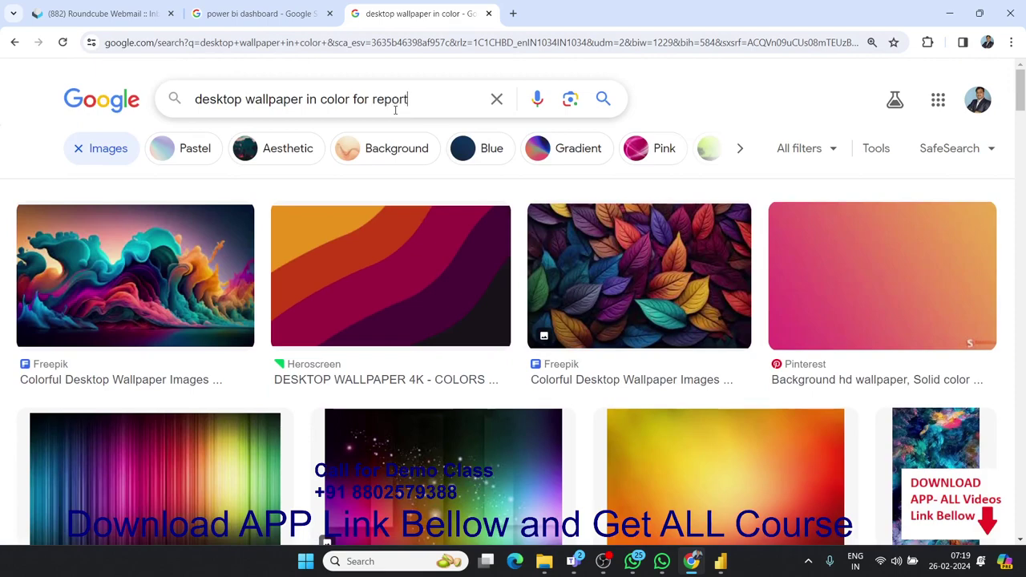
pyautogui.press('Return')
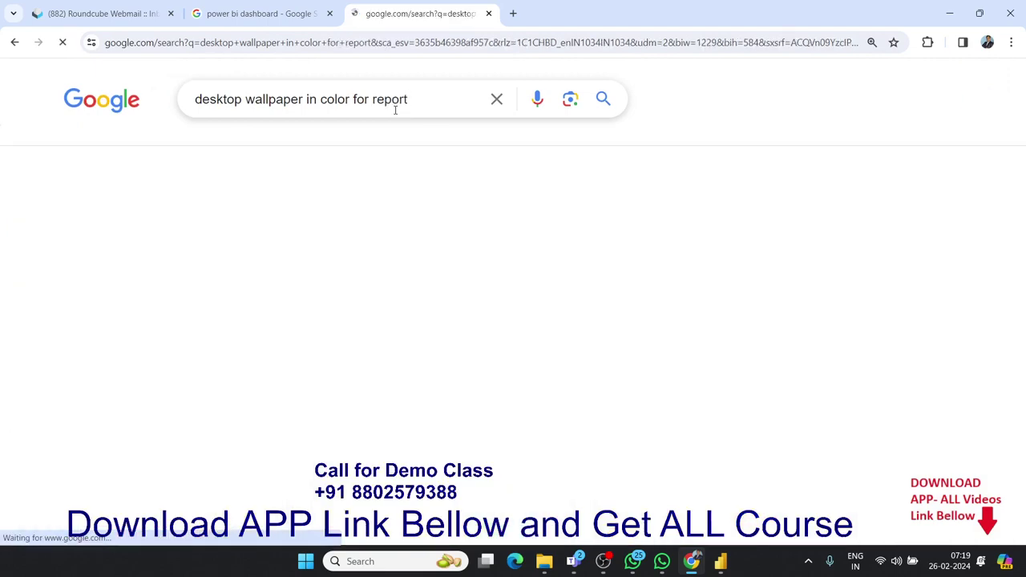
pyautogui.scroll(-2, 628, 323)
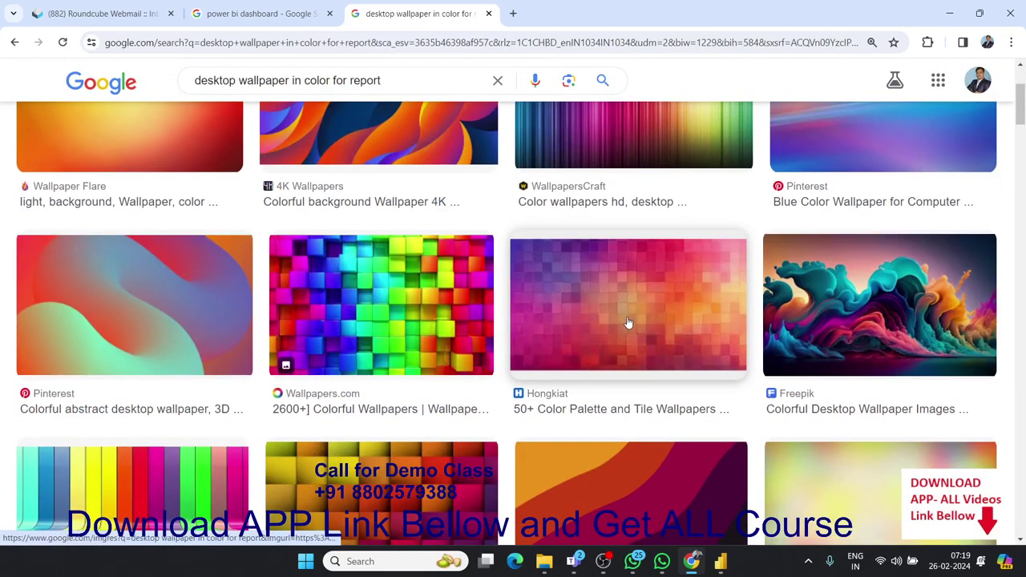
pyautogui.scroll(-3, 629, 323)
pyautogui.scroll(-1, 629, 323)
pyautogui.scroll(-1, 628, 321)
pyautogui.scroll(-2, 628, 320)
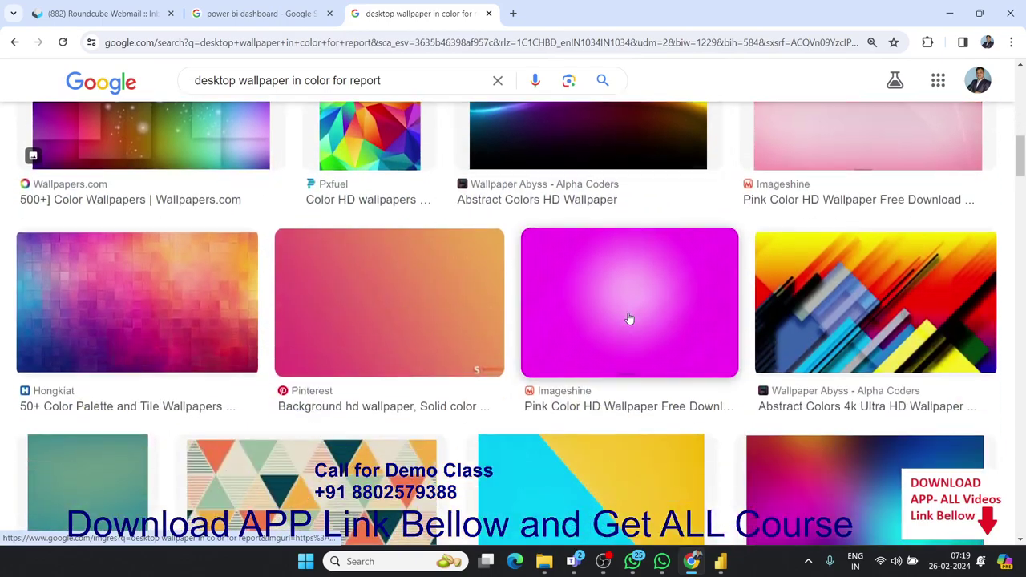
pyautogui.scroll(-3, 630, 317)
pyautogui.scroll(-2, 629, 317)
pyautogui.scroll(-2, 629, 316)
pyautogui.scroll(-1, 630, 314)
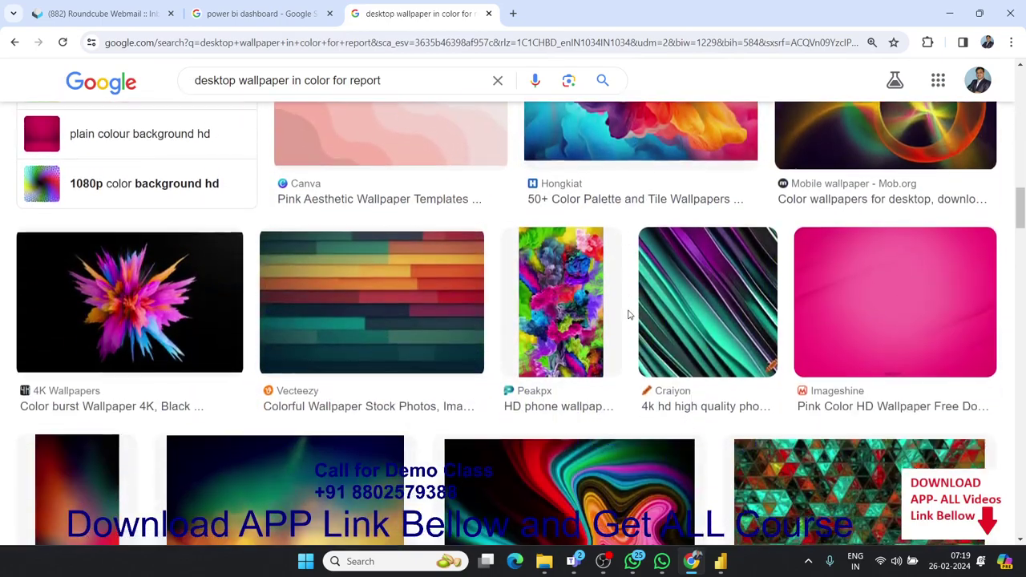
pyautogui.scroll(1, 631, 314)
pyautogui.scroll(1, 482, 281)
pyautogui.scroll(-2, 481, 281)
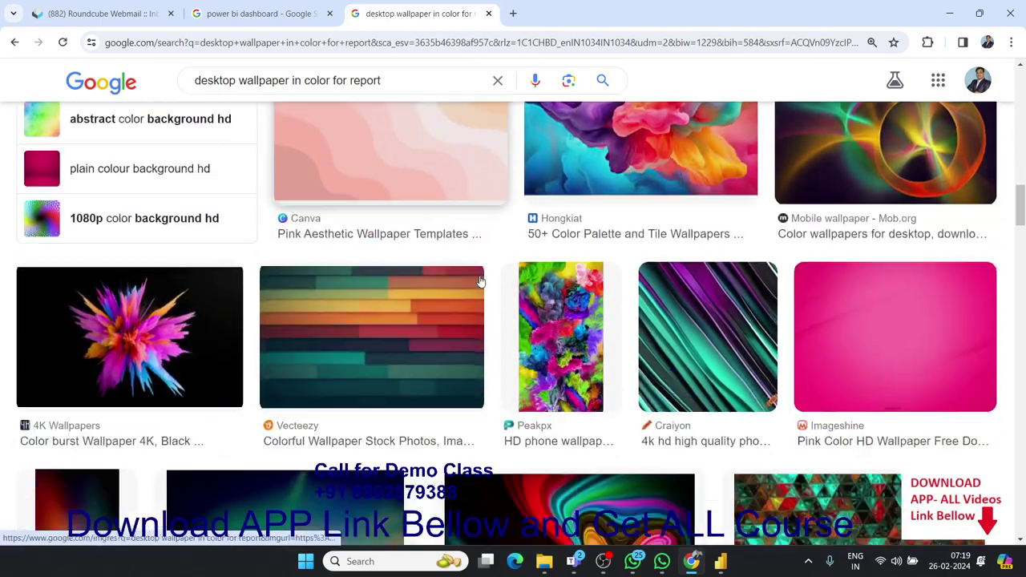
# Step: Glance back at the power bi dashboard tab, then keep browsing the wallpaper results
pyautogui.click(265, 14)
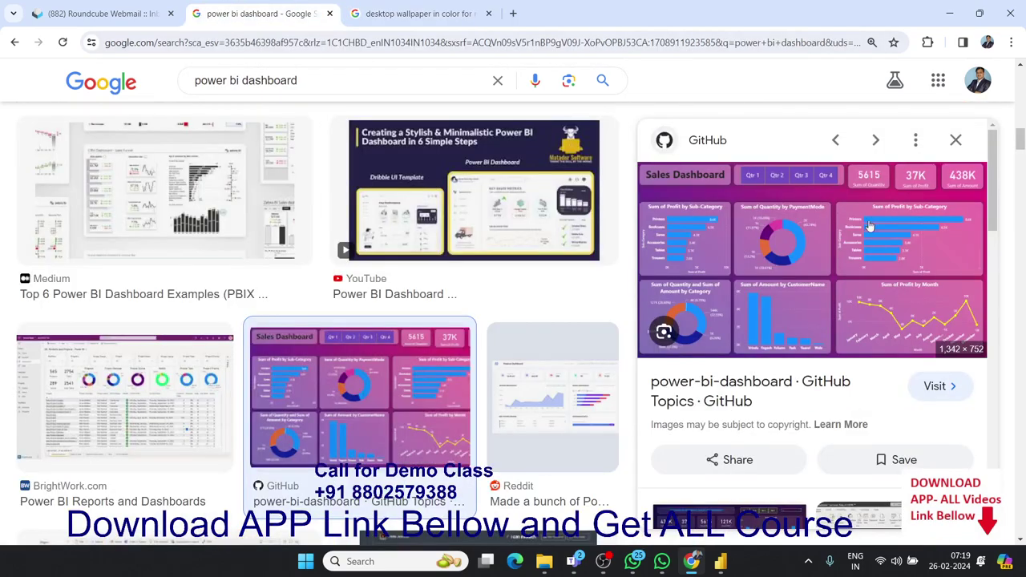
pyautogui.click(417, 14)
pyautogui.scroll(3, 552, 368)
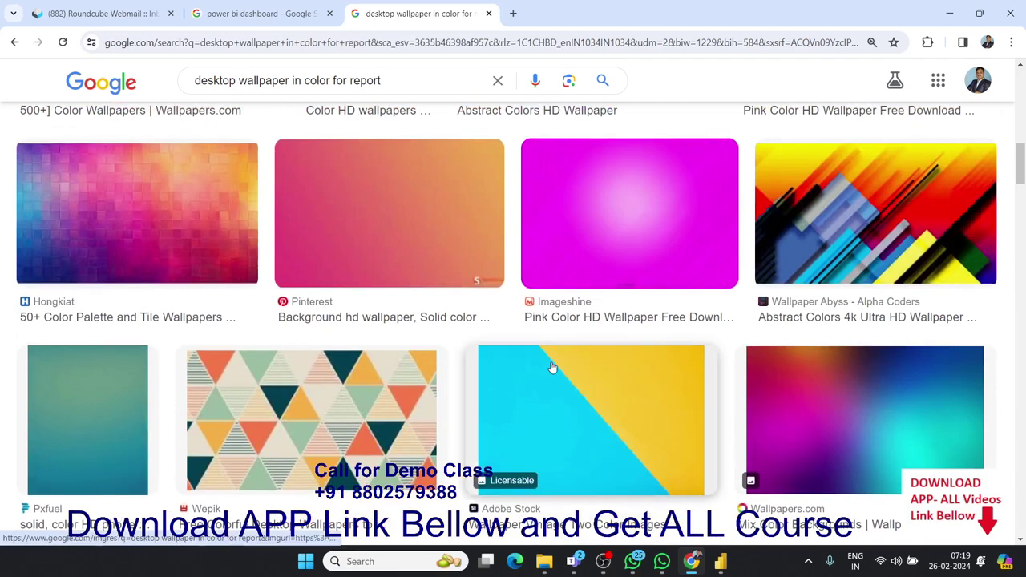
pyautogui.scroll(2, 553, 357)
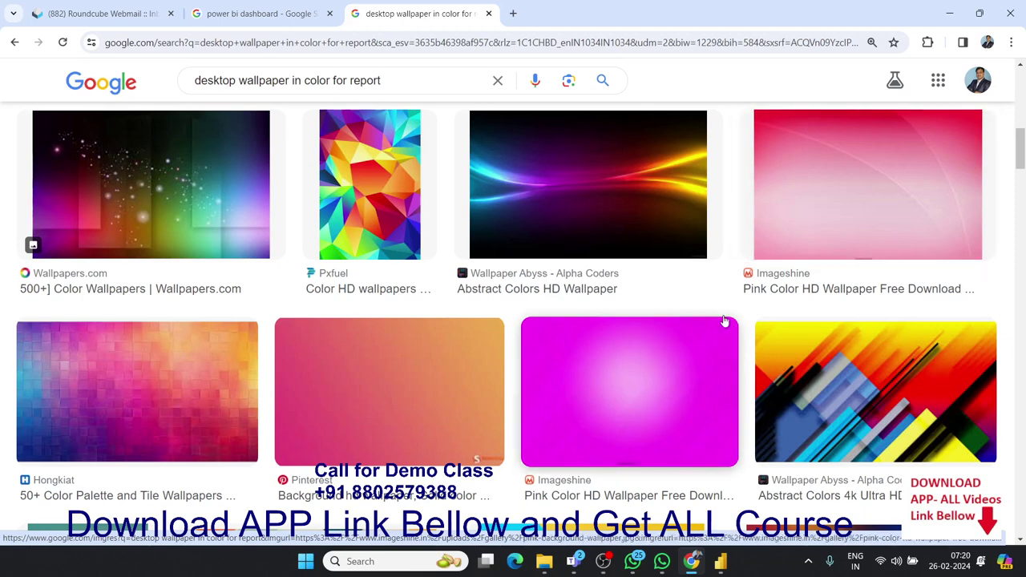
pyautogui.scroll(2, 724, 320)
pyautogui.scroll(4, 724, 320)
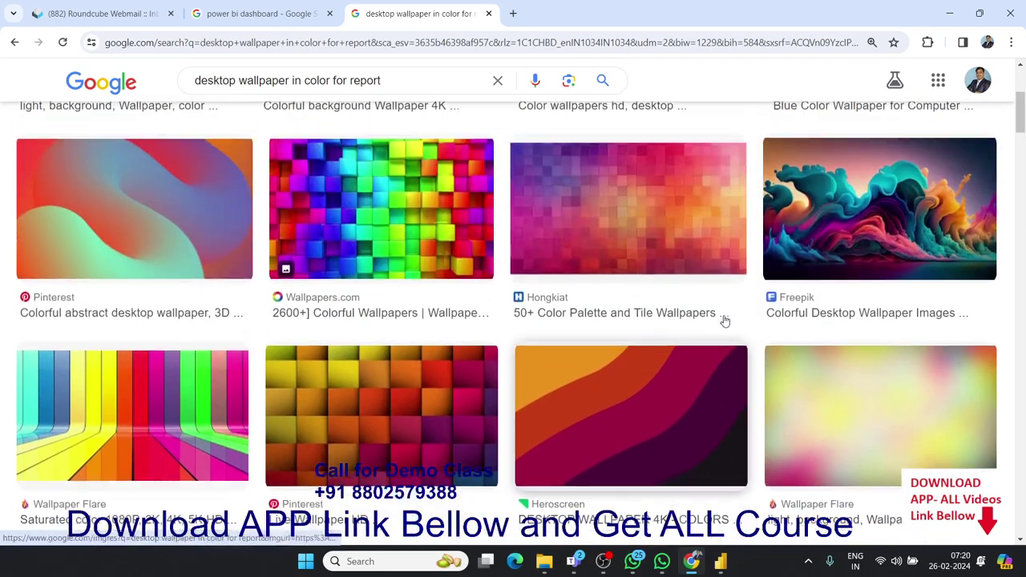
pyautogui.scroll(-4, 725, 320)
pyautogui.scroll(-4, 725, 320)
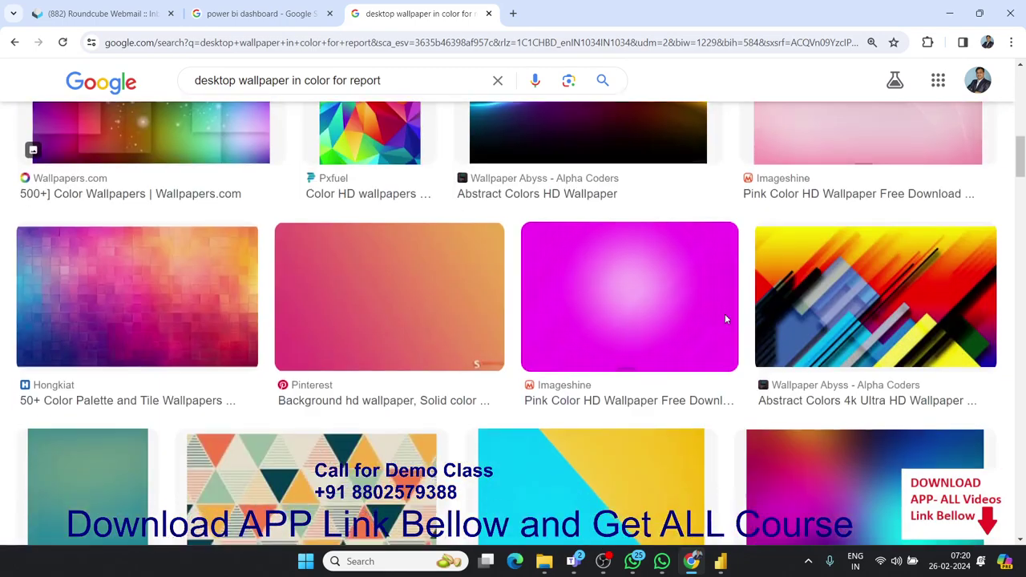
pyautogui.scroll(-2, 726, 319)
pyautogui.scroll(-1, 726, 320)
pyautogui.scroll(-2, 727, 320)
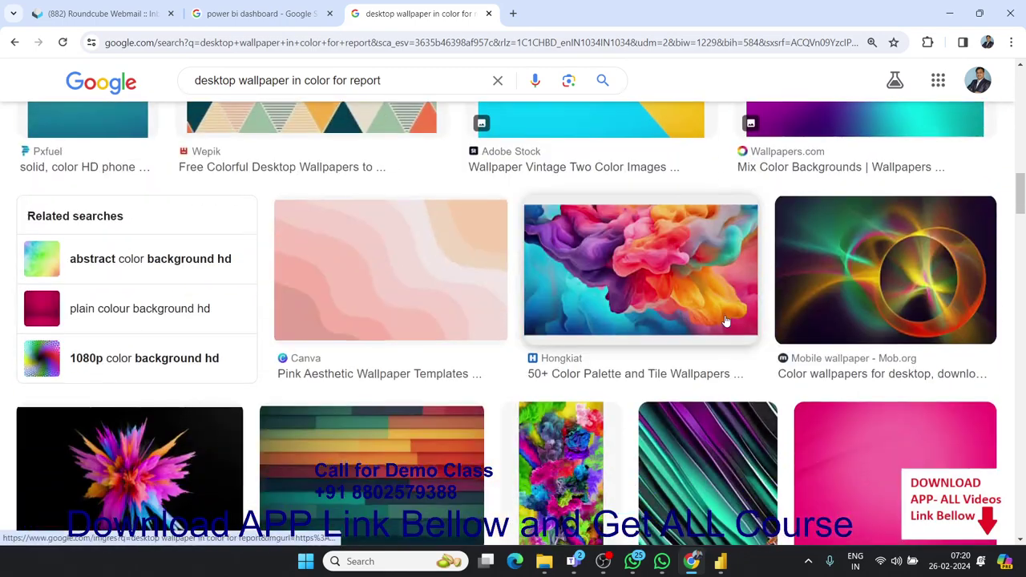
pyautogui.scroll(-1, 727, 321)
pyautogui.scroll(-2, 726, 322)
pyautogui.scroll(3, 726, 322)
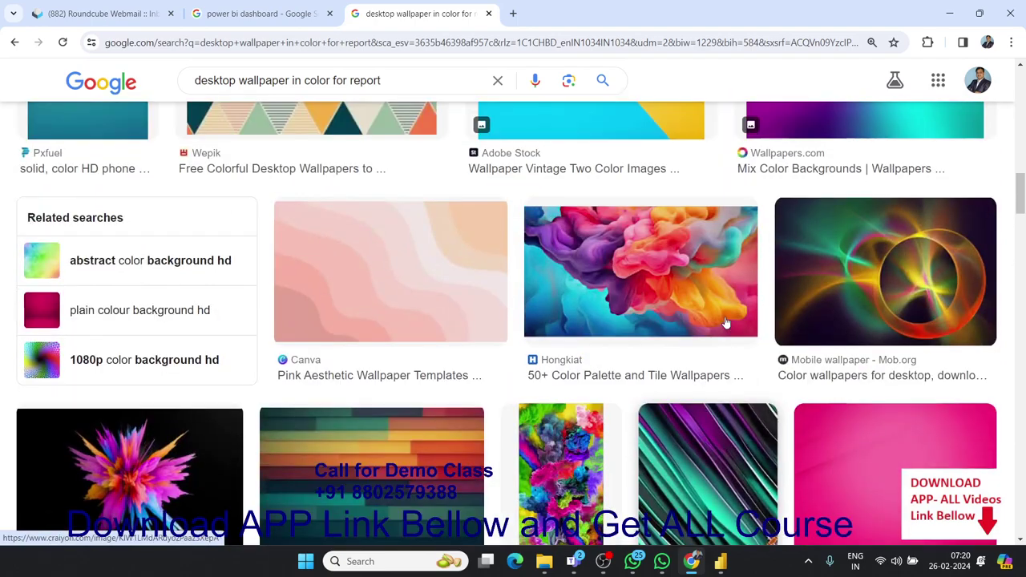
pyautogui.scroll(3, 727, 323)
pyautogui.scroll(-4, 725, 323)
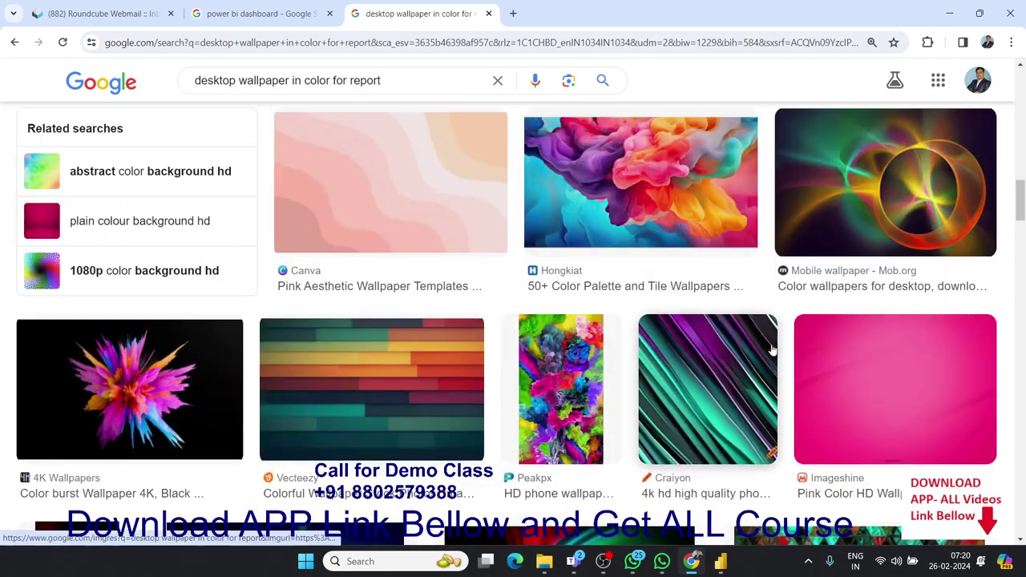
# Step: Save the 1,600 × 1,080 pink Imageshine wallpaper to Downloads as bg.jpg
pyautogui.click(832, 360)
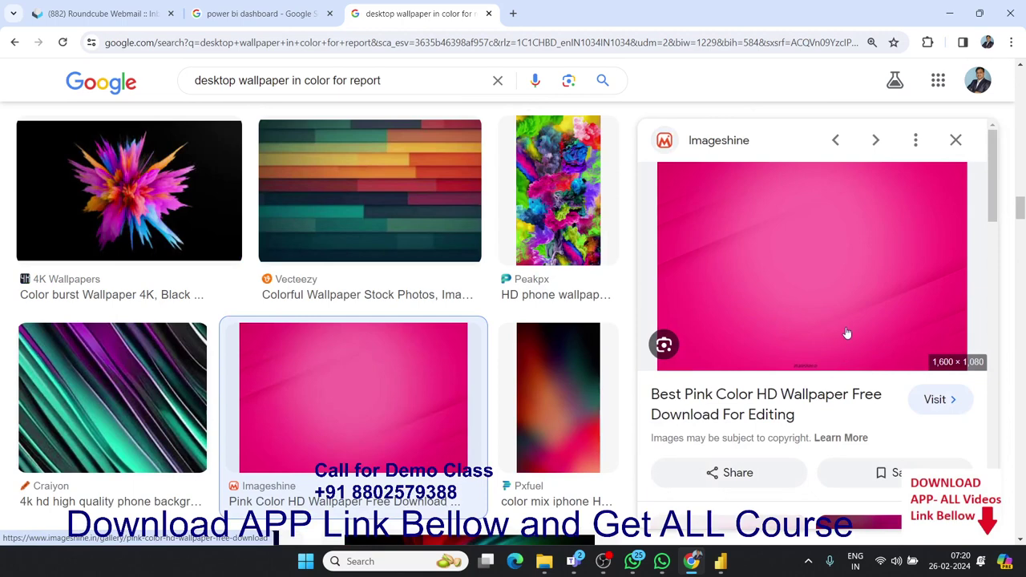
pyautogui.rightClick(846, 328)
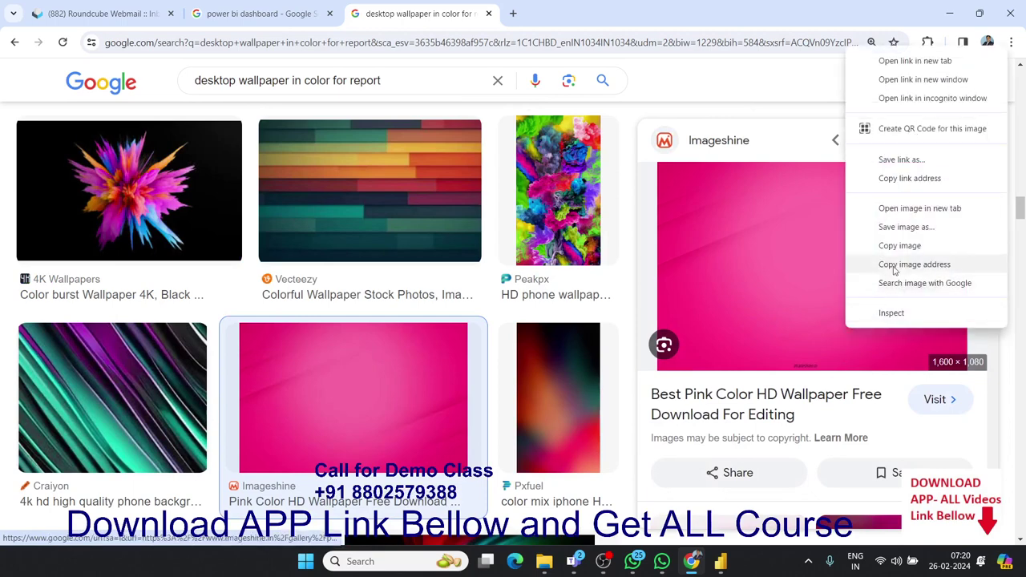
pyautogui.click(906, 228)
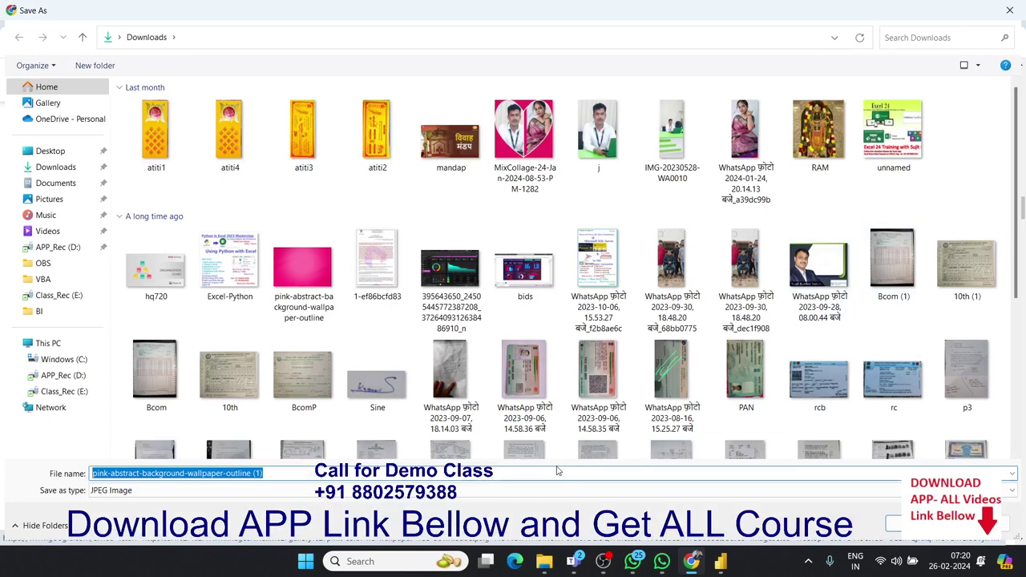
pyautogui.write('bg')
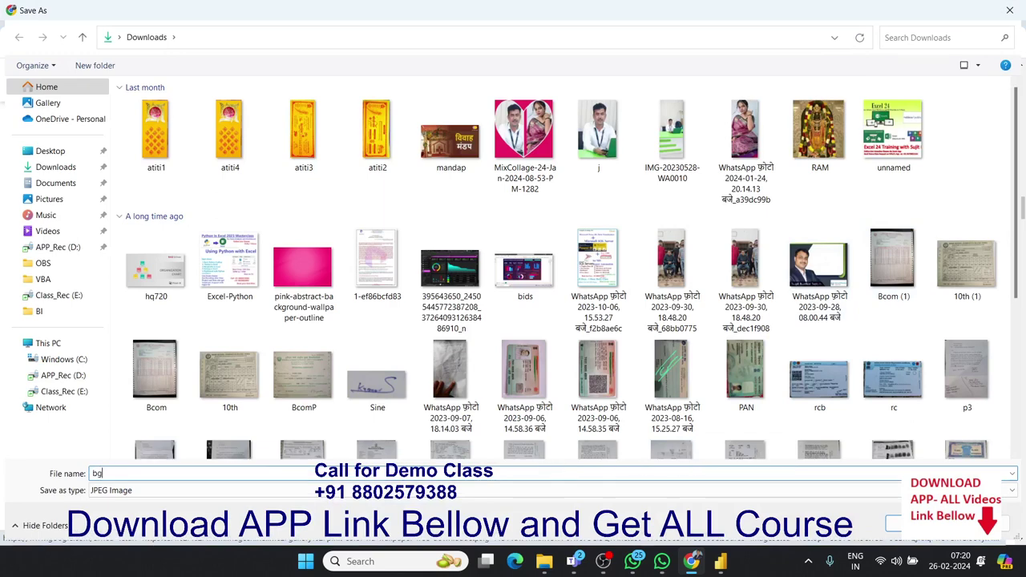
pyautogui.press('Return')
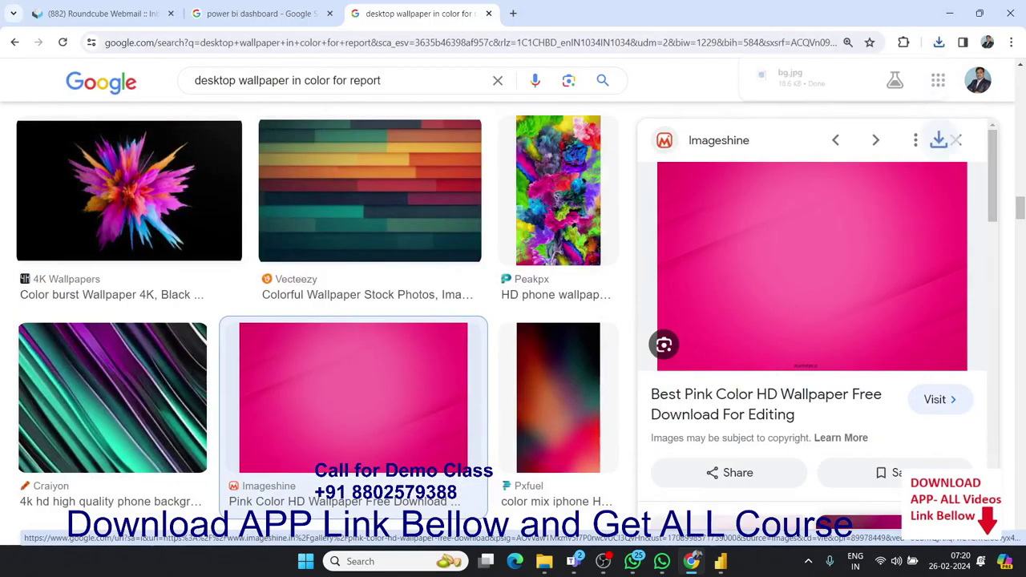
# Step: Set the Dashboard page wallpaper to the bg.jpg image from the Downloads folder
pyautogui.click(721, 561)
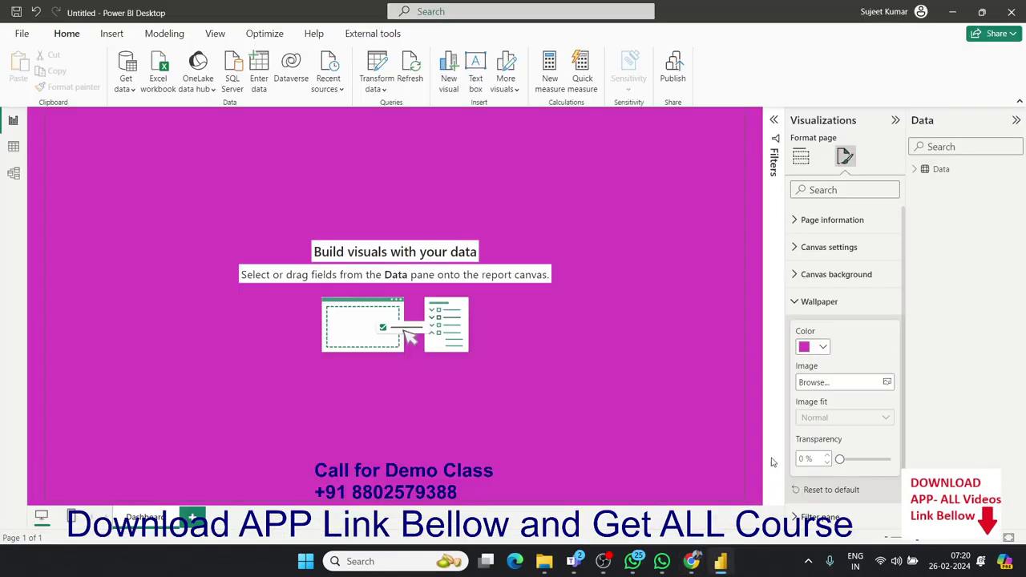
pyautogui.click(824, 347)
pyautogui.click(824, 346)
pyautogui.click(888, 383)
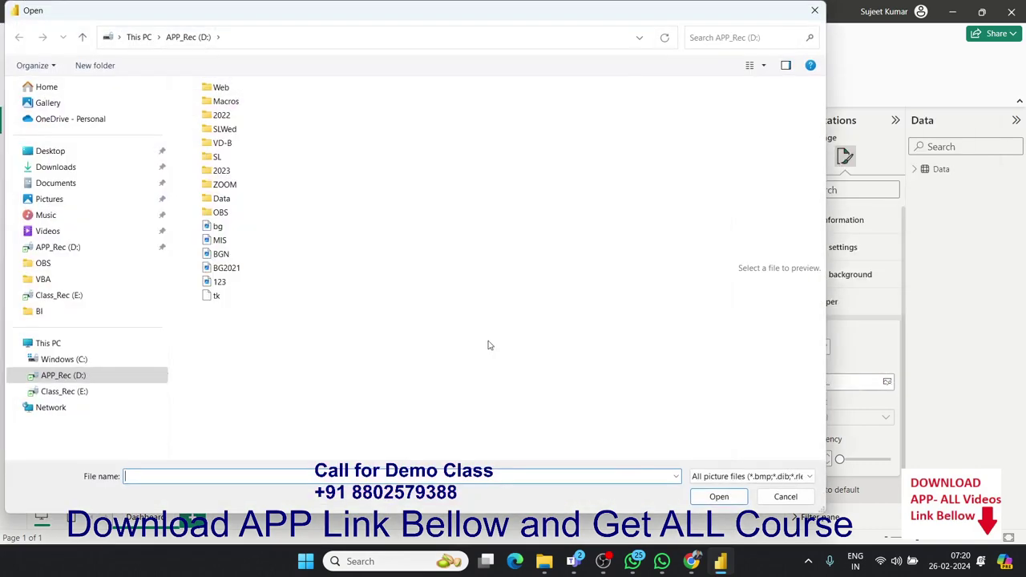
pyautogui.click(56, 167)
pyautogui.click(213, 134)
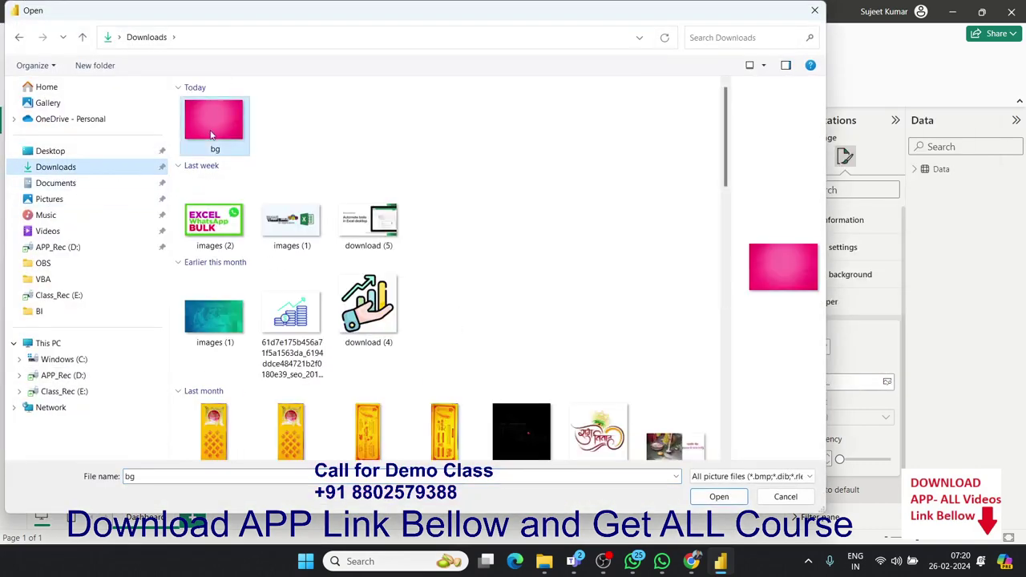
pyautogui.click(712, 501)
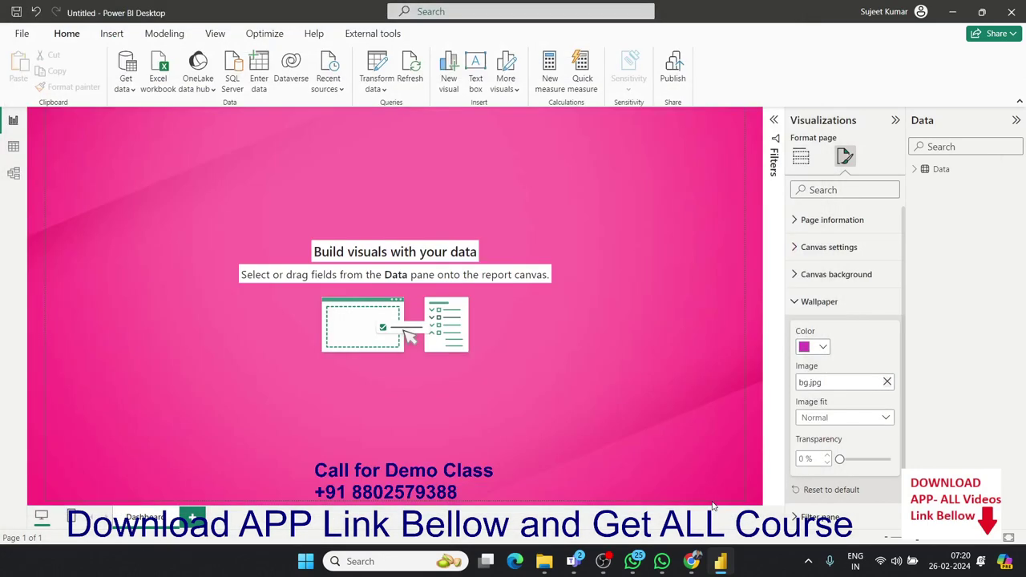
# Step: Adjust the wallpaper image transparency to about 12% for a deeper pink
pyautogui.click(839, 457)
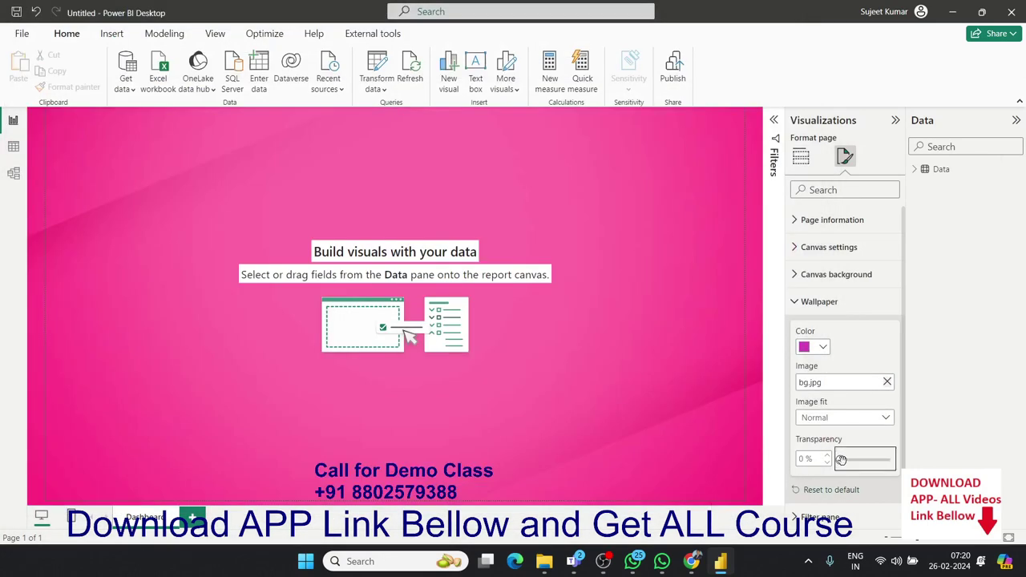
pyautogui.moveTo(843, 461); pyautogui.dragTo(881, 472)
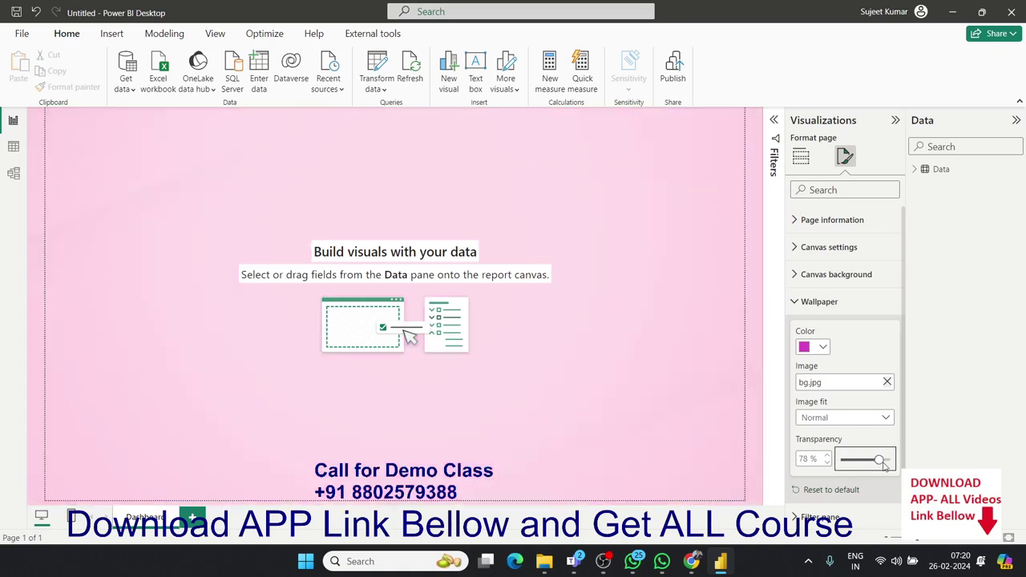
pyautogui.moveTo(882, 463); pyautogui.dragTo(845, 460)
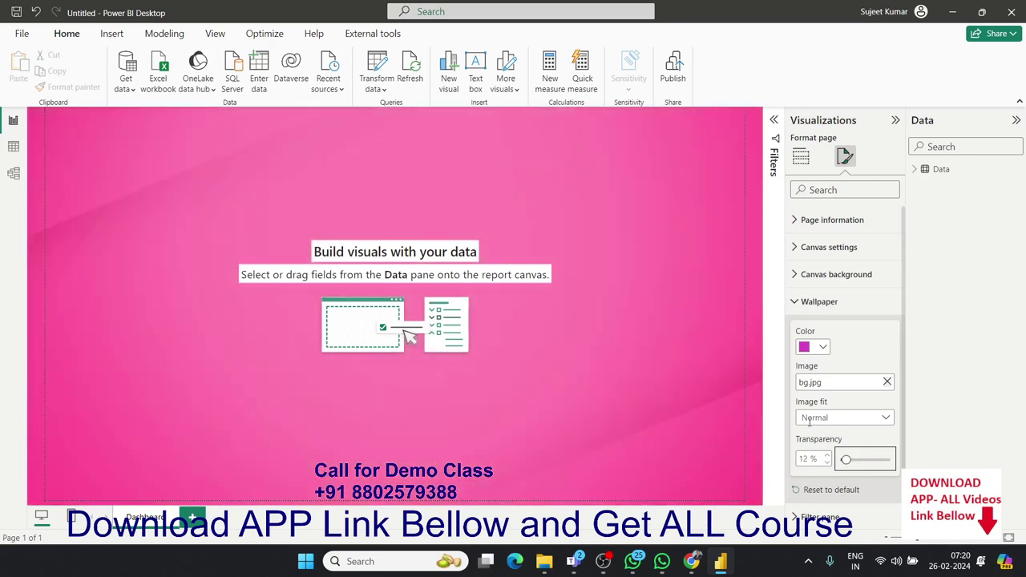
pyautogui.click(667, 335)
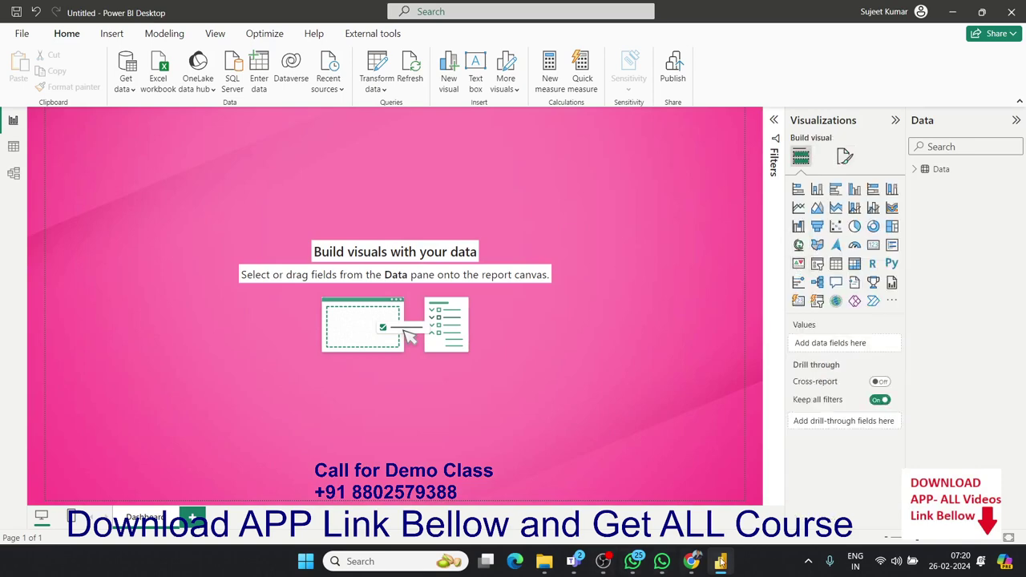
# Step: Look at the pink GitHub Sales Dashboard example in Chrome's 'power bi dashboard' image results, then return to Power BI
pyautogui.click(691, 561)
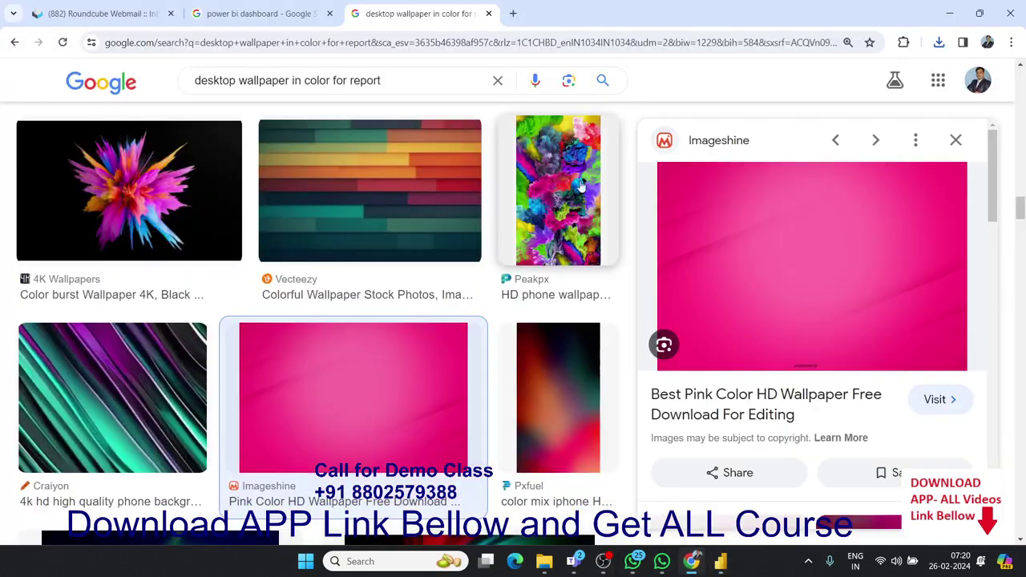
pyautogui.click(257, 14)
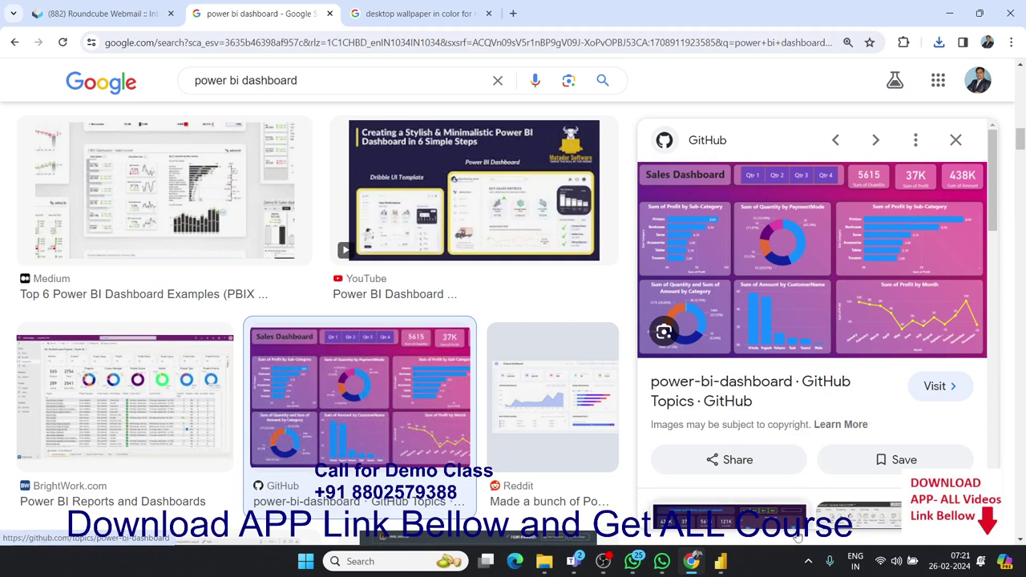
pyautogui.click(696, 550)
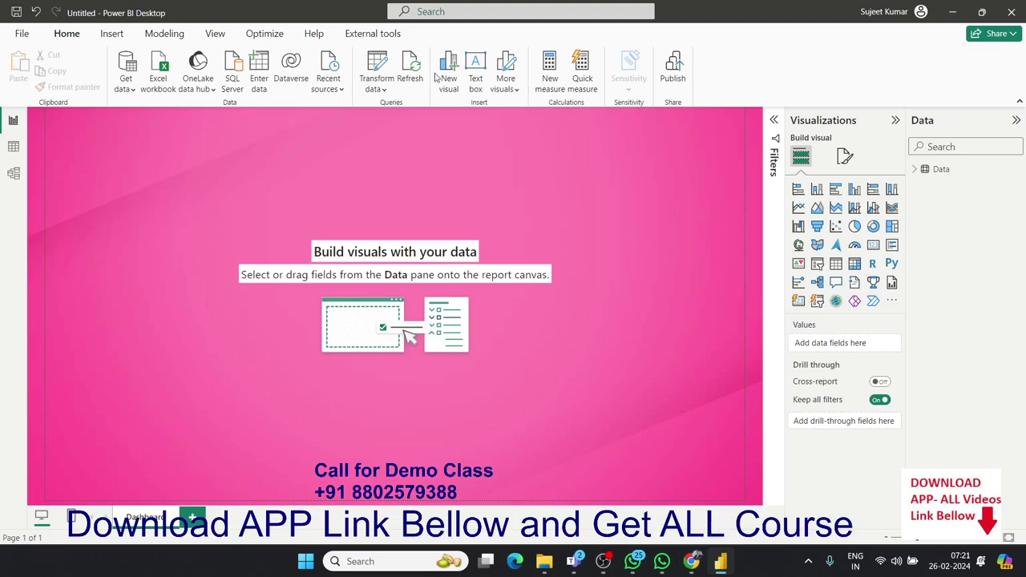
# Step: Insert a text box and reshape it wide and short at the top left of the page
pyautogui.click(109, 35)
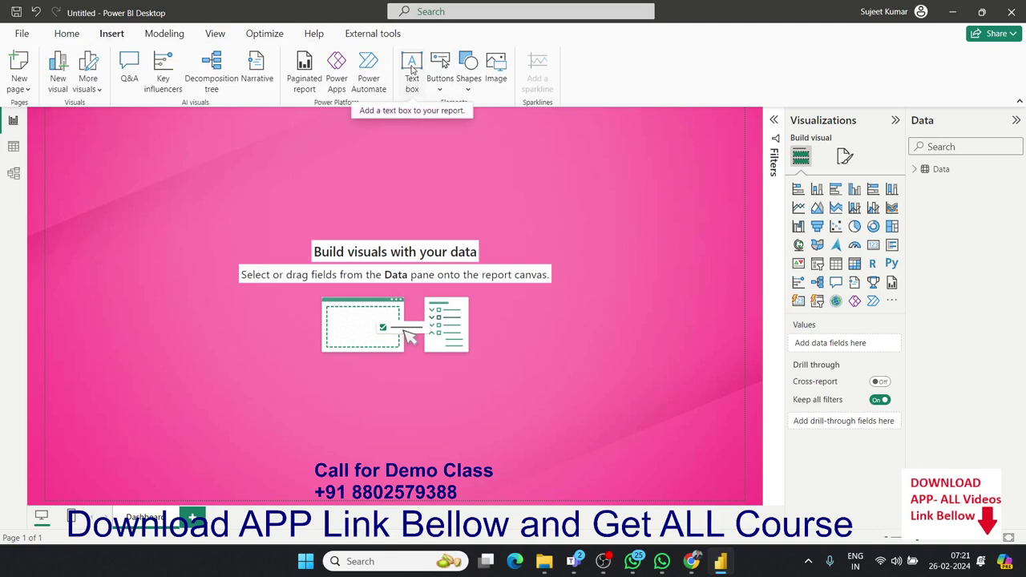
pyautogui.click(411, 70)
pyautogui.write('Sales Dashboard')
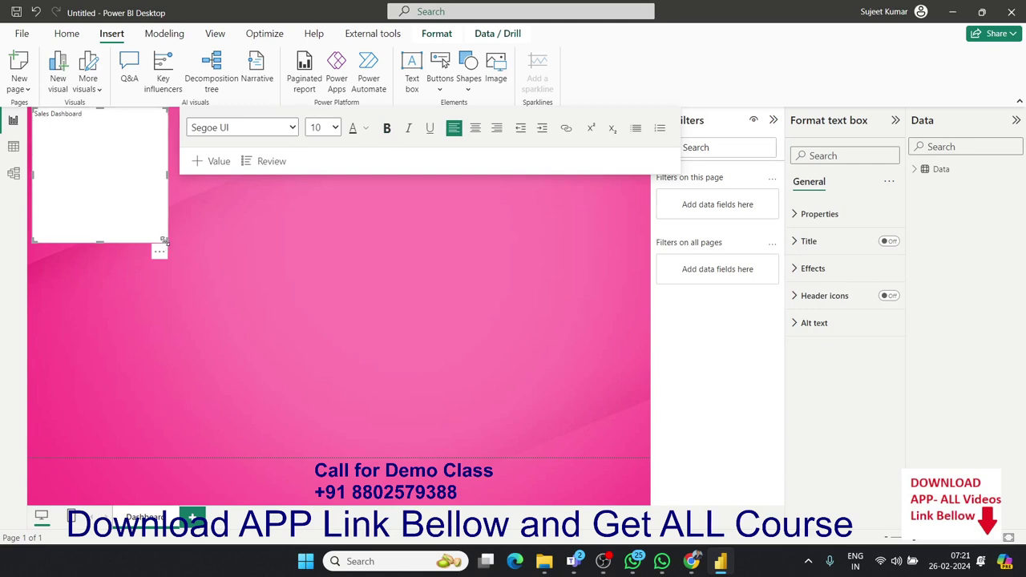
pyautogui.moveTo(164, 238); pyautogui.dragTo(209, 136)
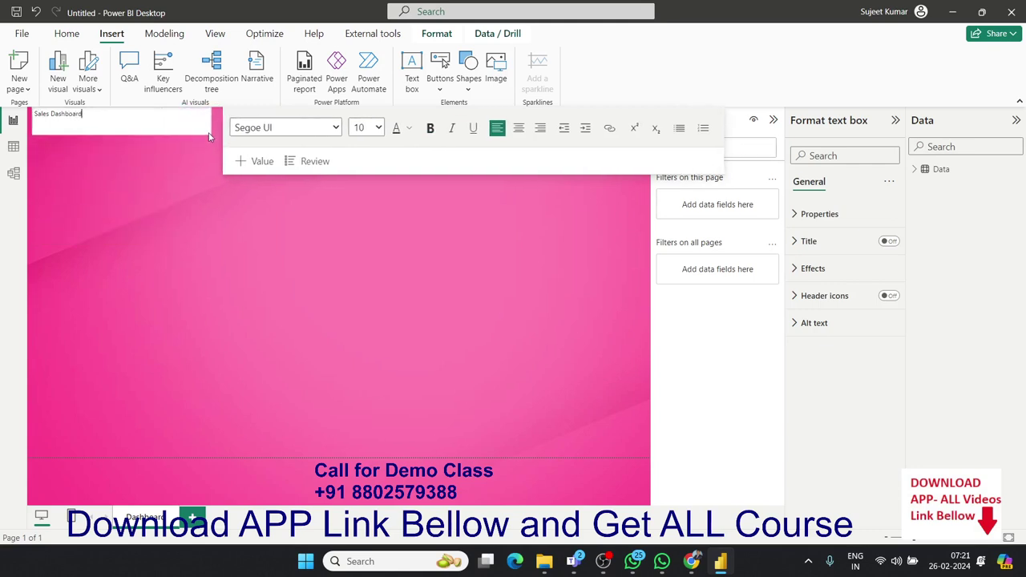
# Step: Make the Sales Dashboard text 32 point and centre it in the box
pyautogui.moveTo(116, 113); pyautogui.dragTo(32, 114)
pyautogui.click(380, 129)
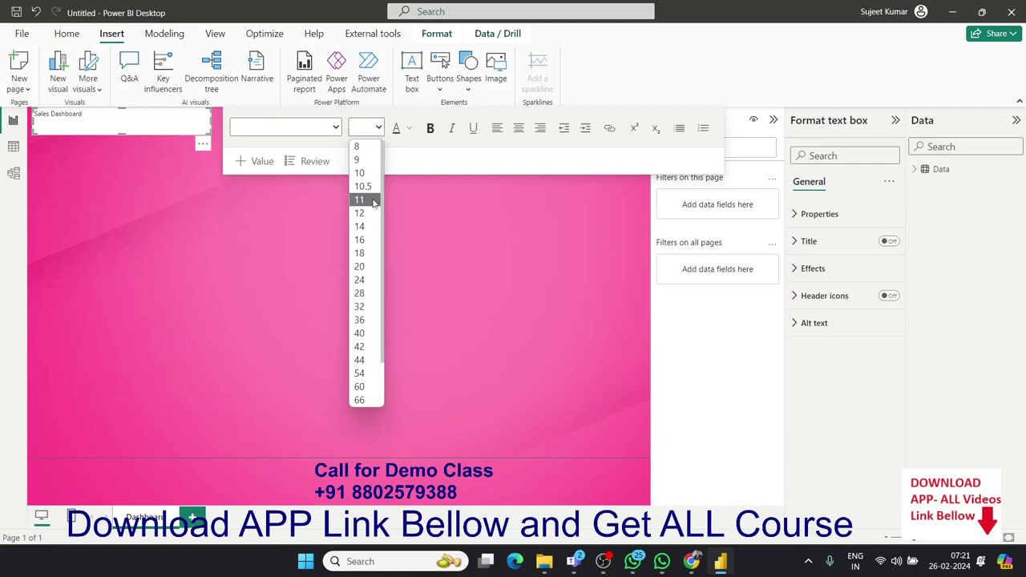
pyautogui.click(360, 280)
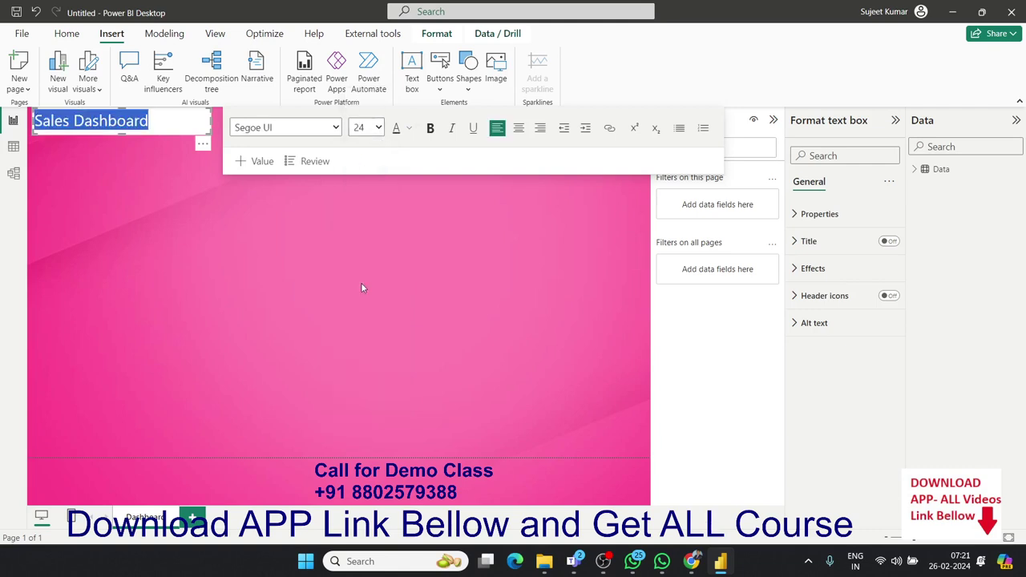
pyautogui.click(380, 129)
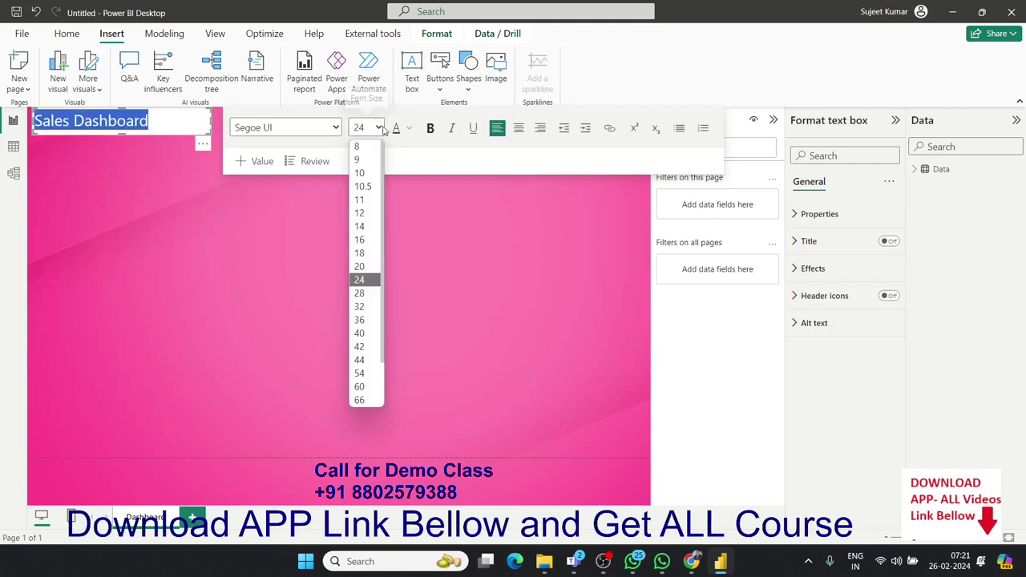
pyautogui.click(364, 308)
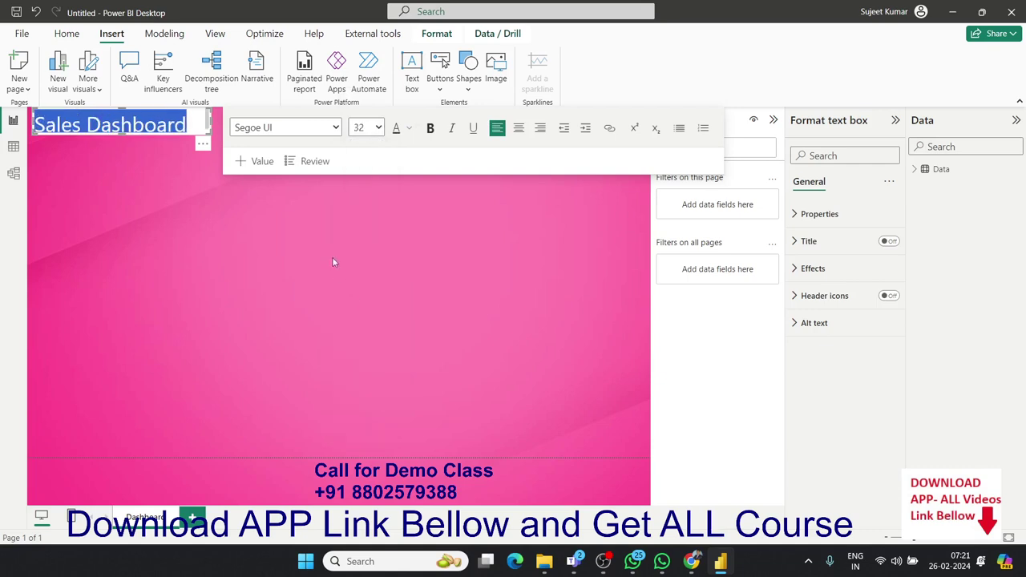
pyautogui.click(519, 129)
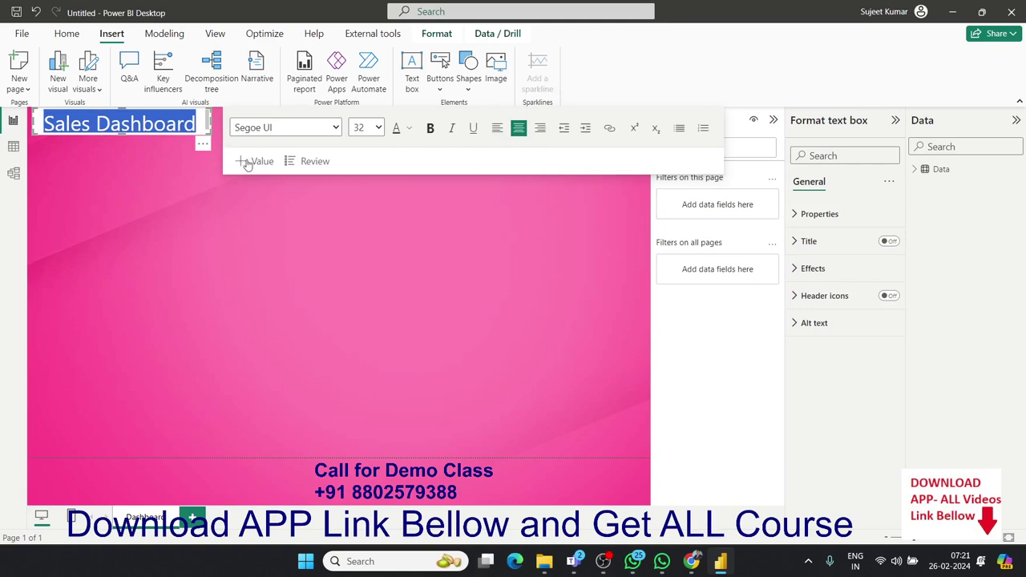
pyautogui.click(165, 187)
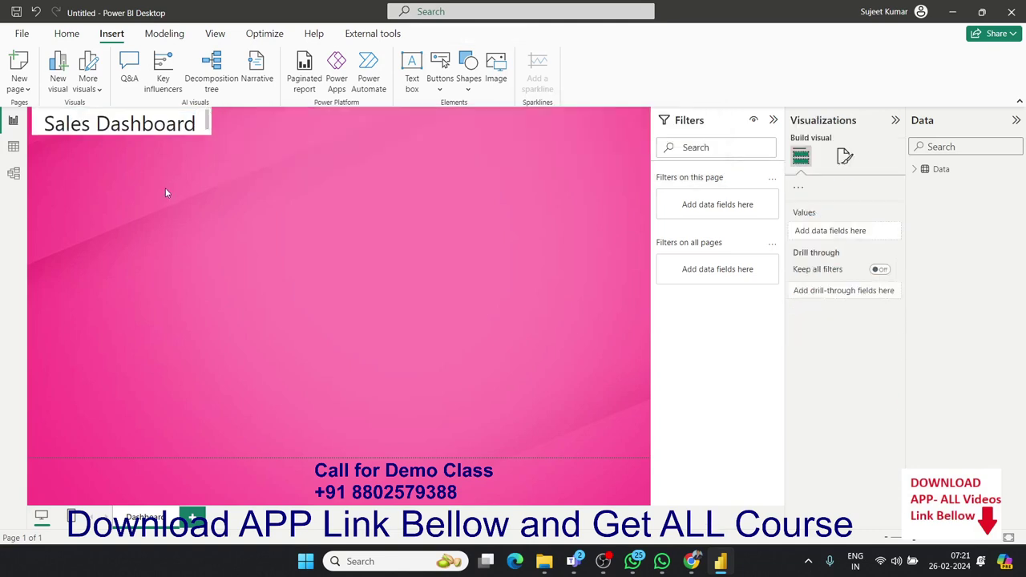
# Step: Nudge the Sales Dashboard title box slightly lower and widen it to the right
pyautogui.moveTo(203, 136); pyautogui.dragTo(205, 146)
pyautogui.click(206, 144)
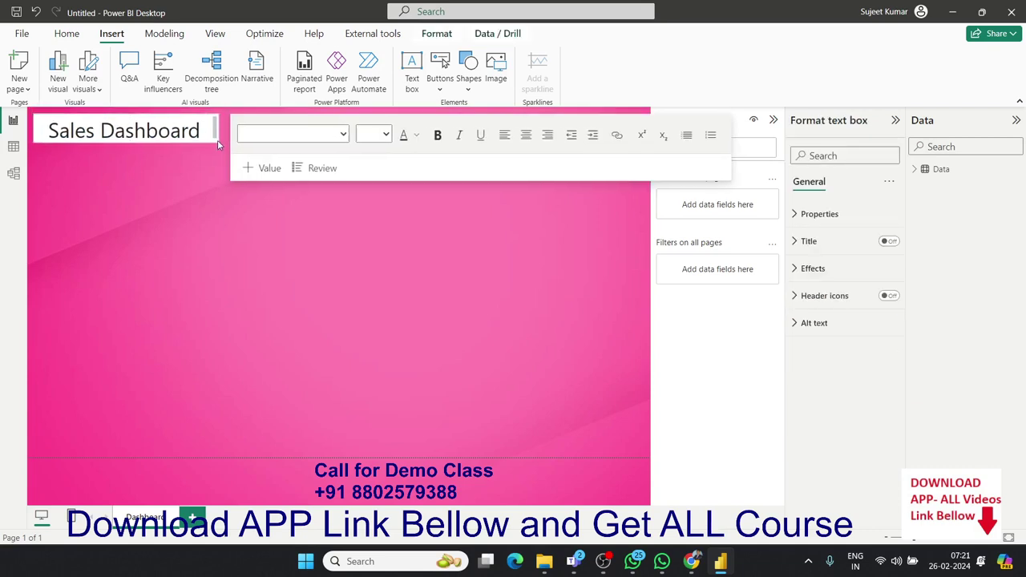
pyautogui.moveTo(215, 144)
pyautogui.mouseDown()
pyautogui.moveTo(248, 150)
pyautogui.moveTo(230, 150)
pyautogui.mouseUp()
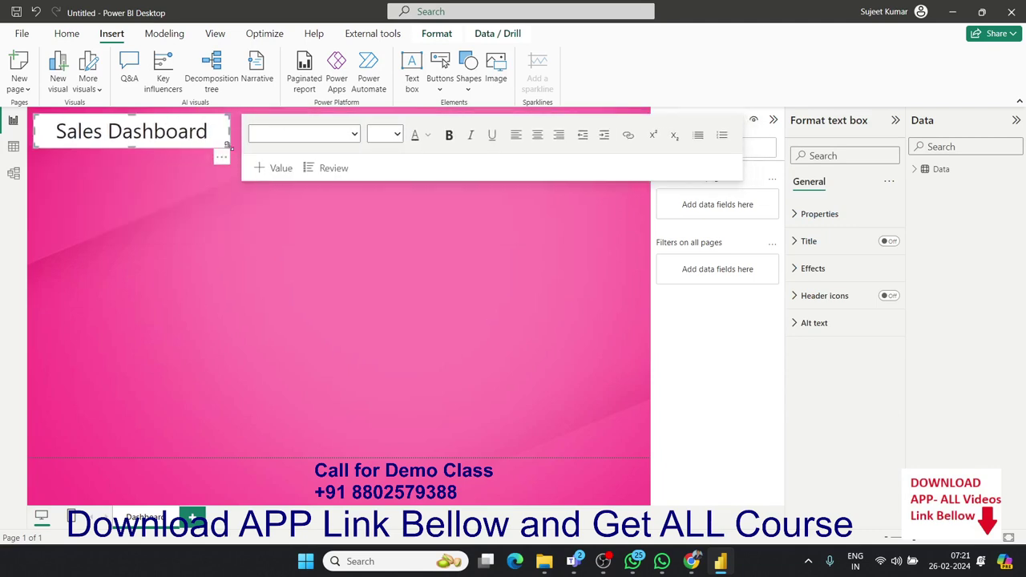
pyautogui.click(226, 203)
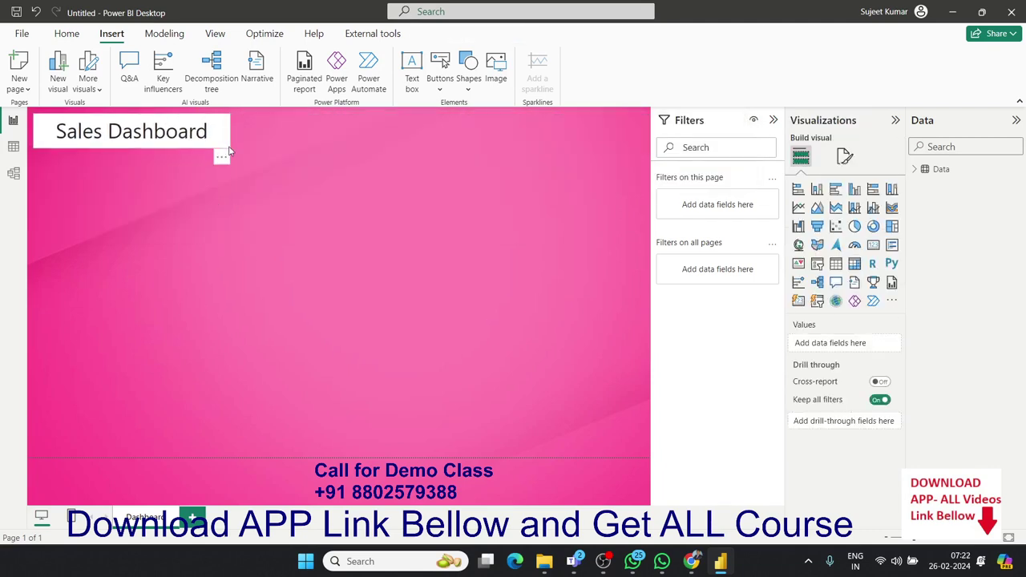
pyautogui.click(229, 151)
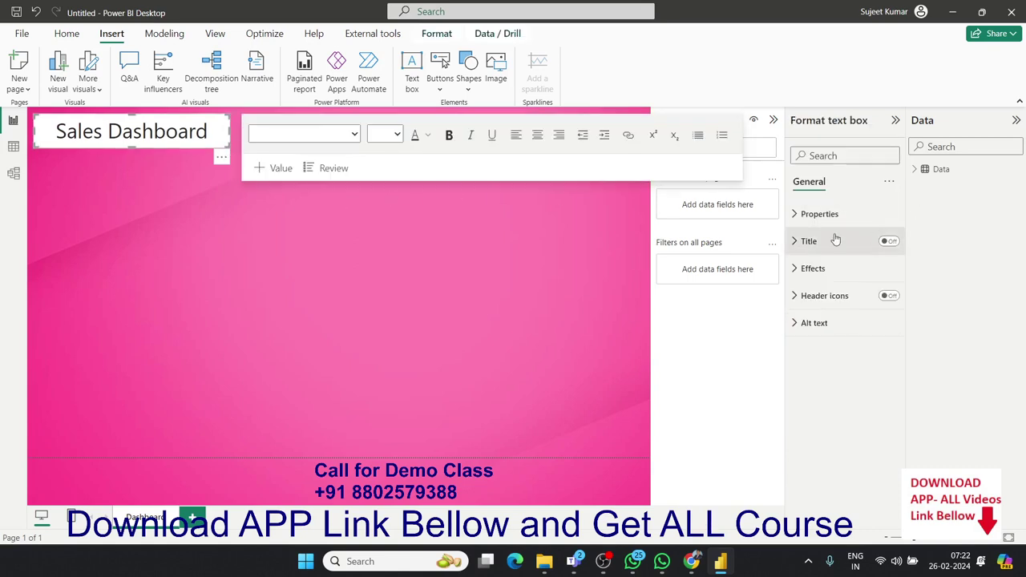
# Step: Give the title box a white background at about 75% transparency
pyautogui.click(807, 273)
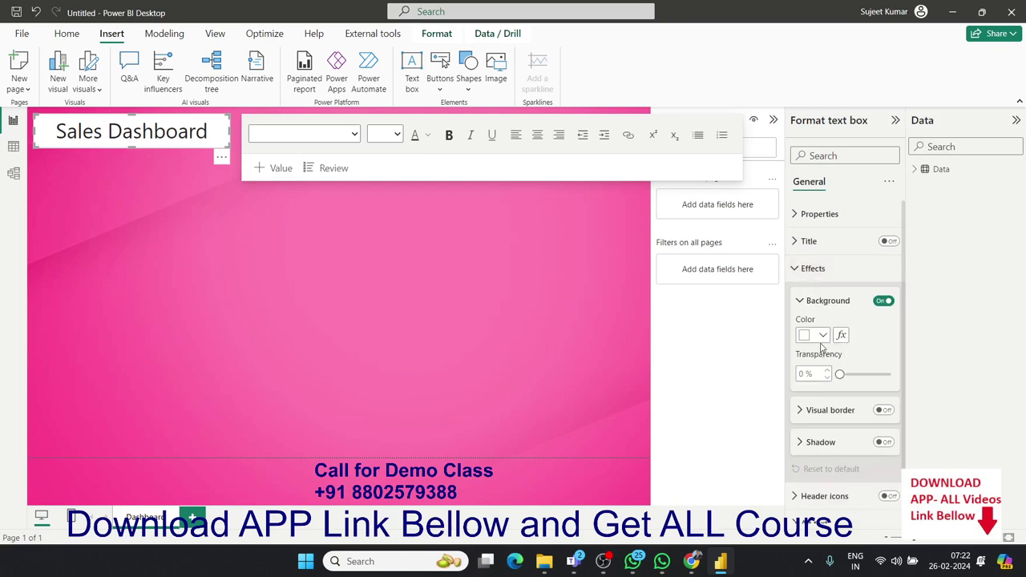
pyautogui.click(822, 336)
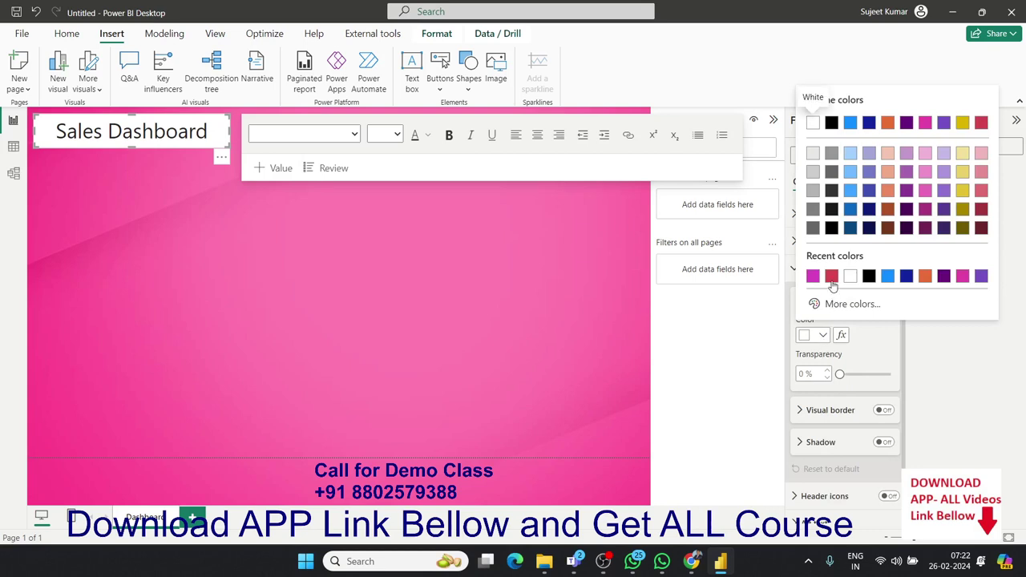
pyautogui.click(849, 384)
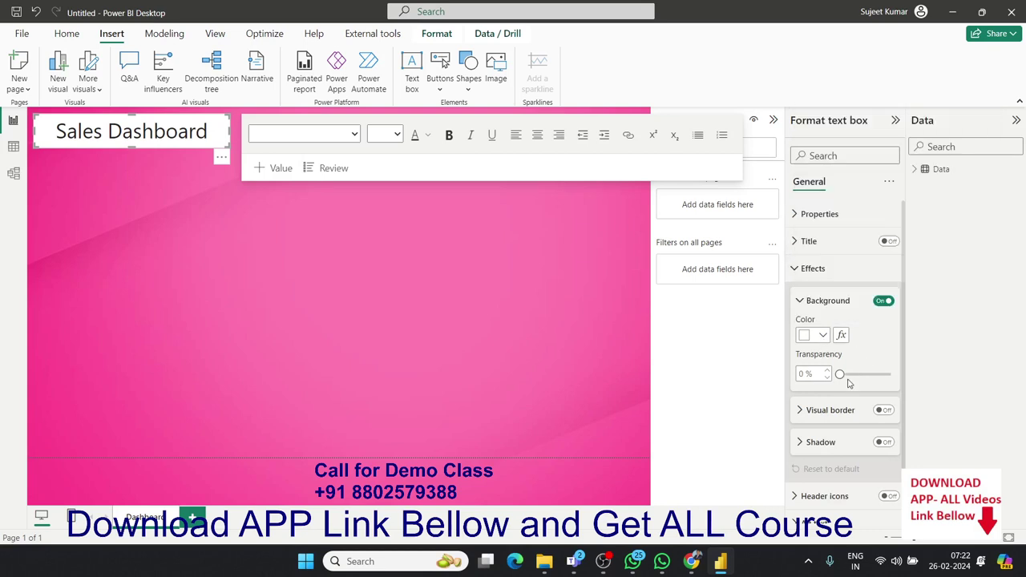
pyautogui.moveTo(841, 374); pyautogui.dragTo(879, 374)
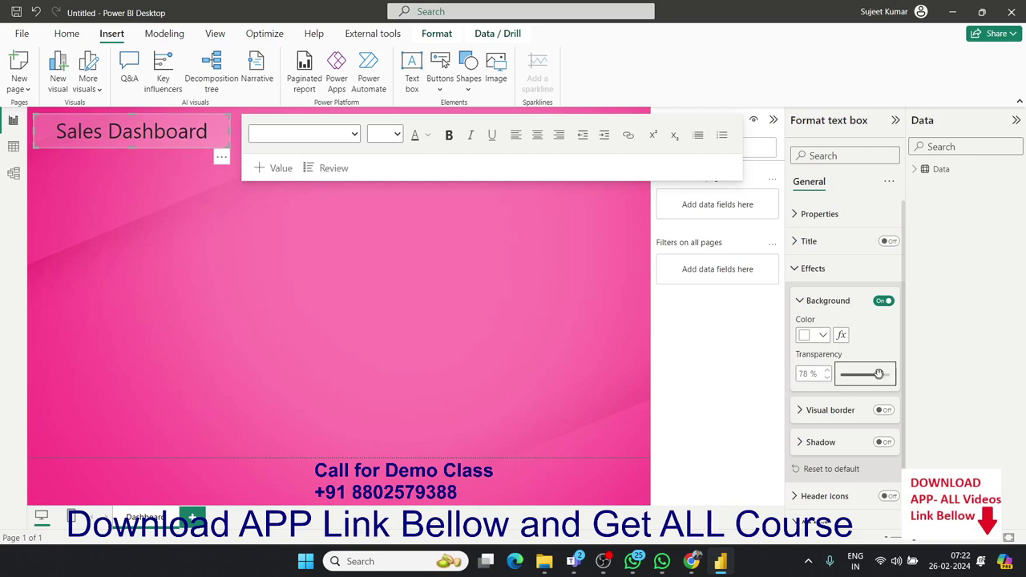
pyautogui.moveTo(878, 375); pyautogui.dragTo(878, 375)
pyautogui.click(427, 309)
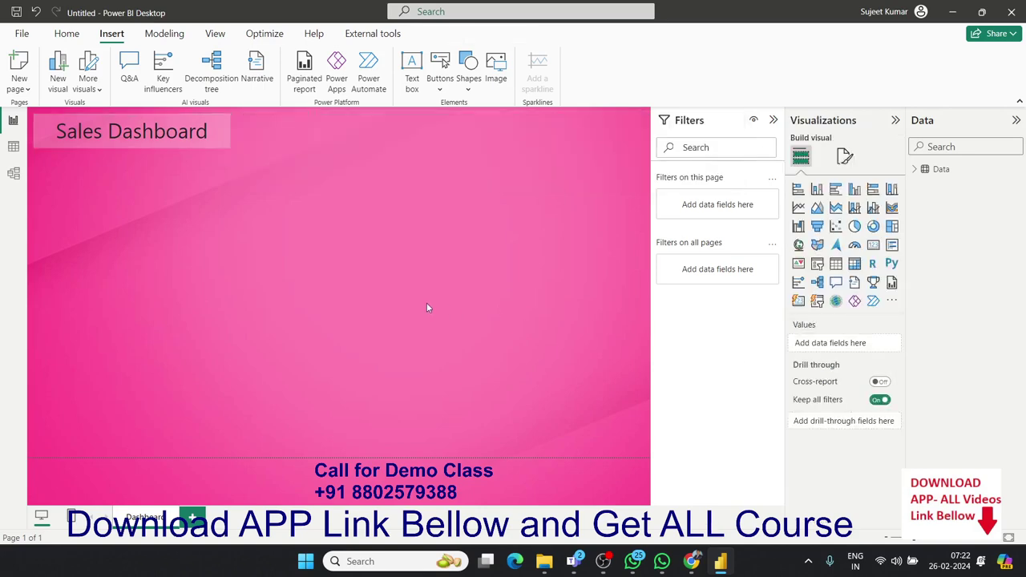
pyautogui.click(233, 146)
pyautogui.hotkey('alt', 'Tab')
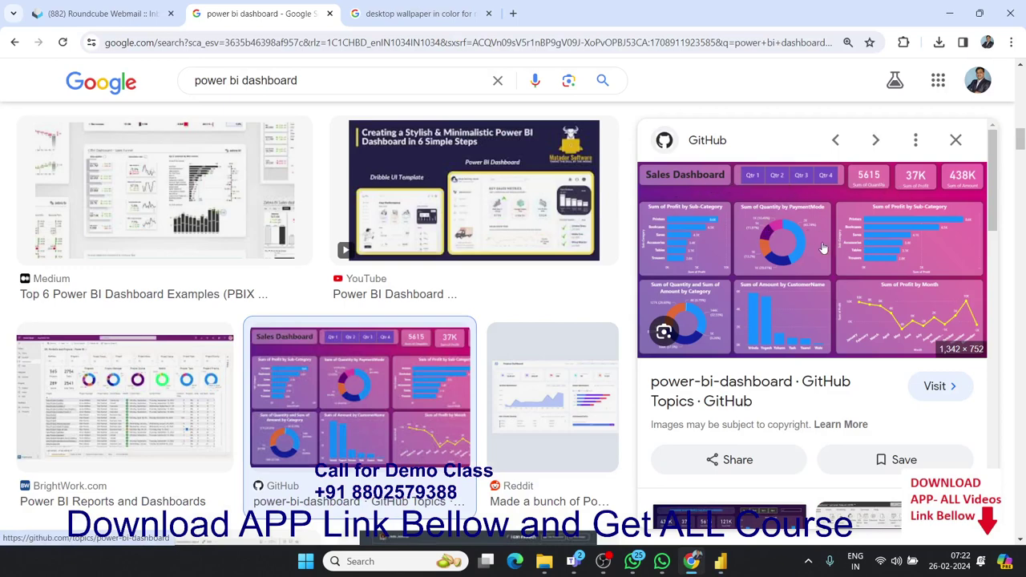
pyautogui.hotkey('alt', 'Tab')
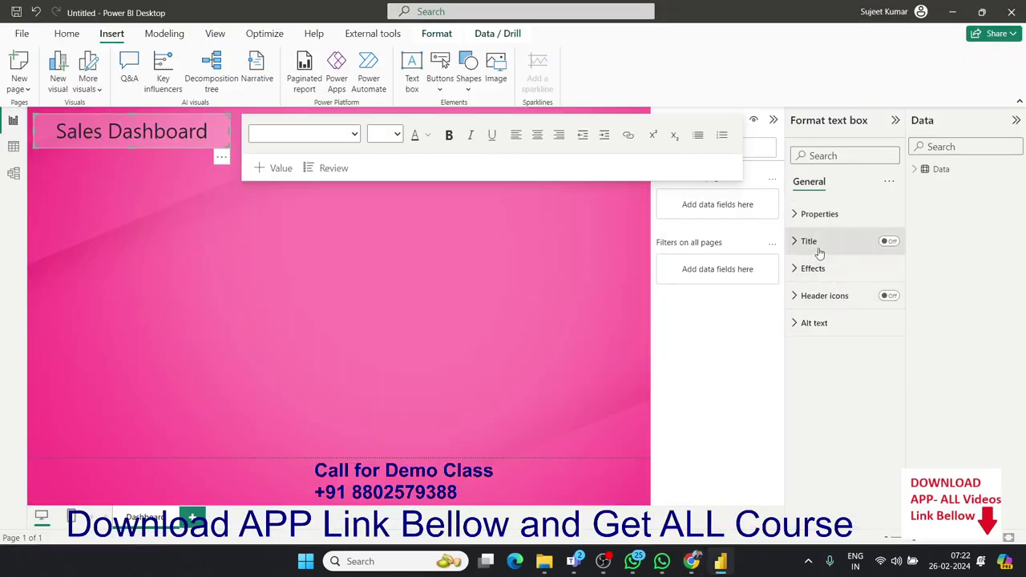
# Step: Set the title box background transparency to 71% and add a drop shadow
pyautogui.click(808, 267)
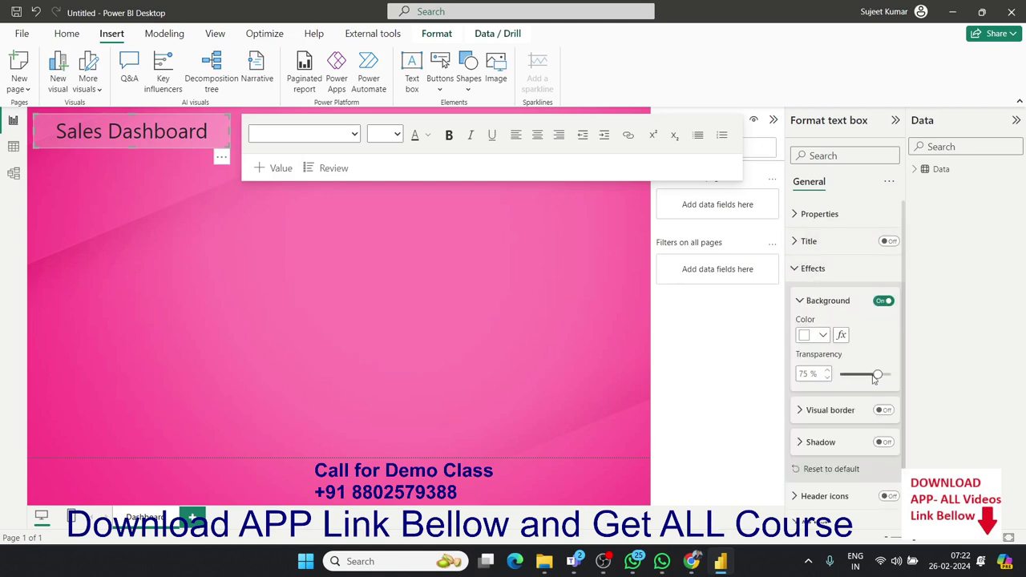
pyautogui.moveTo(879, 373); pyautogui.dragTo(866, 376)
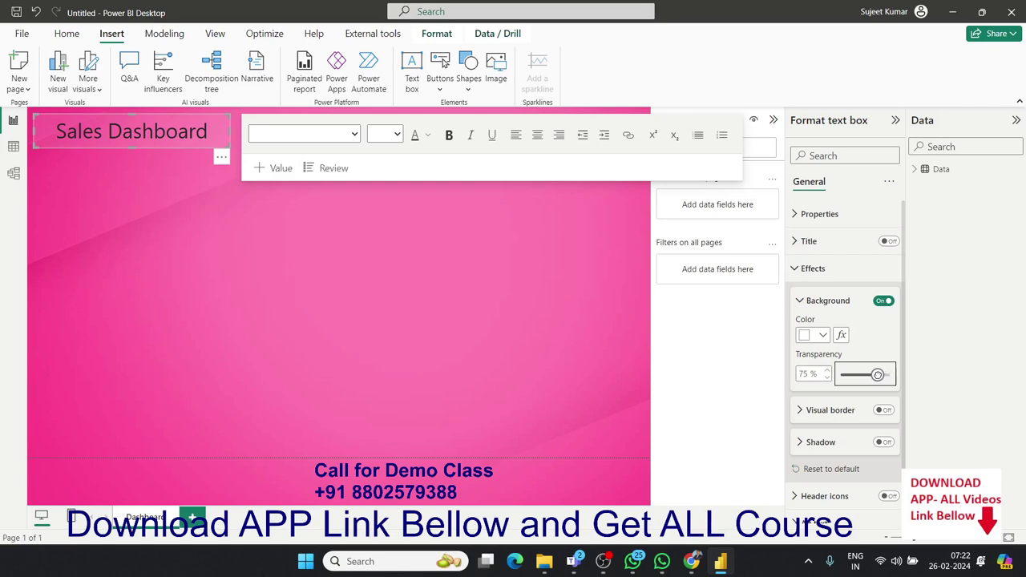
pyautogui.click(422, 259)
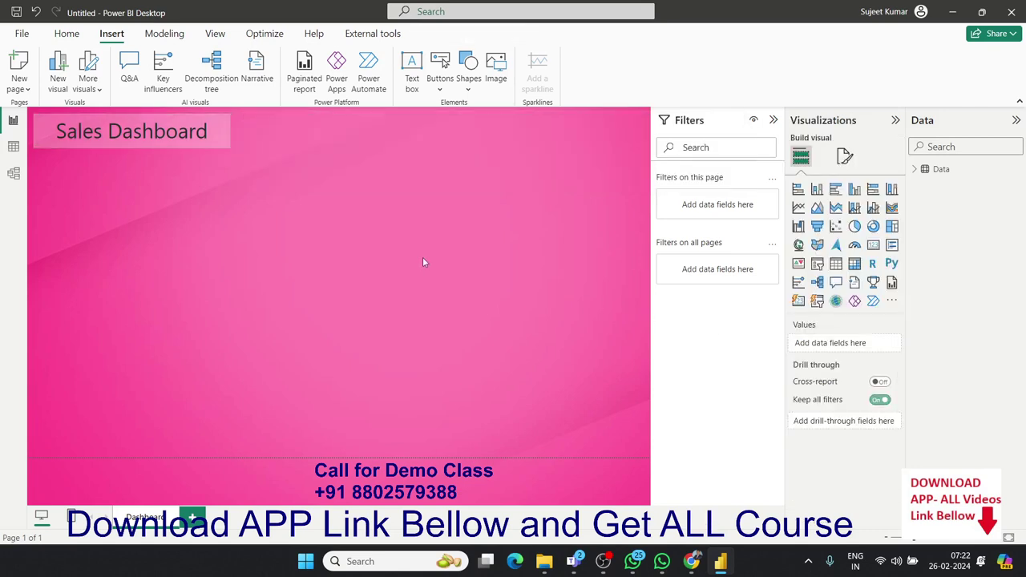
pyautogui.click(228, 150)
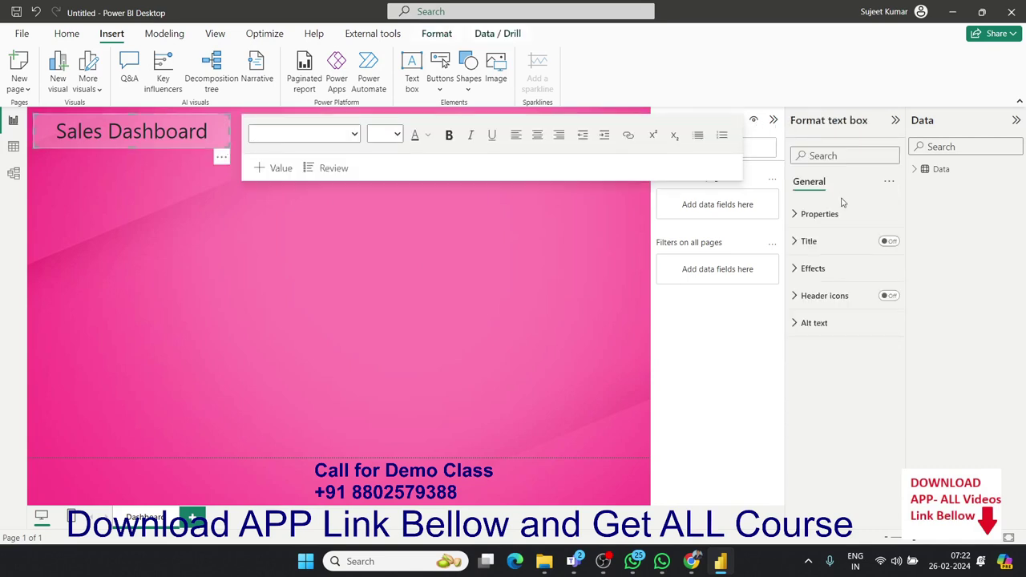
pyautogui.click(828, 269)
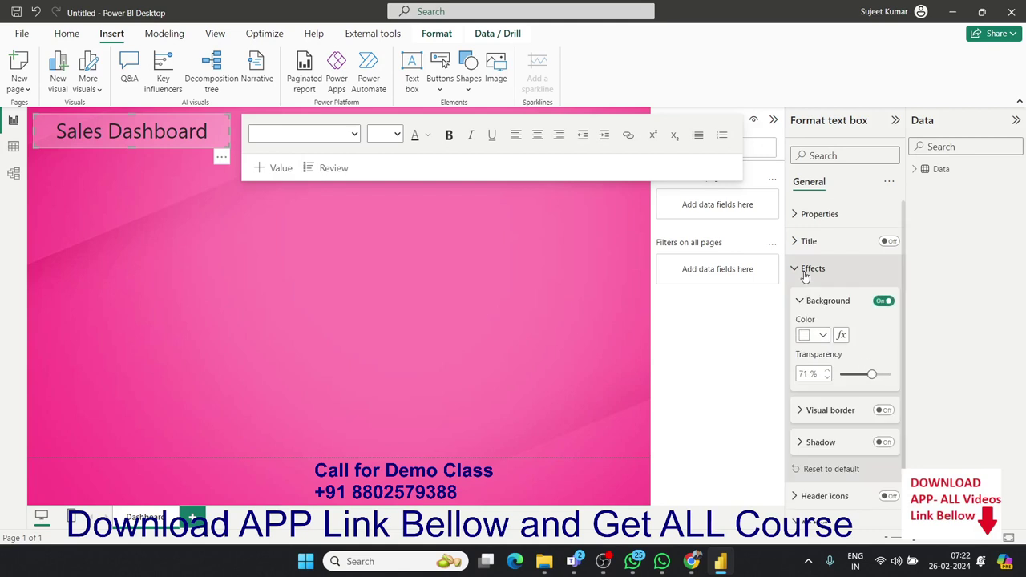
pyautogui.click(886, 443)
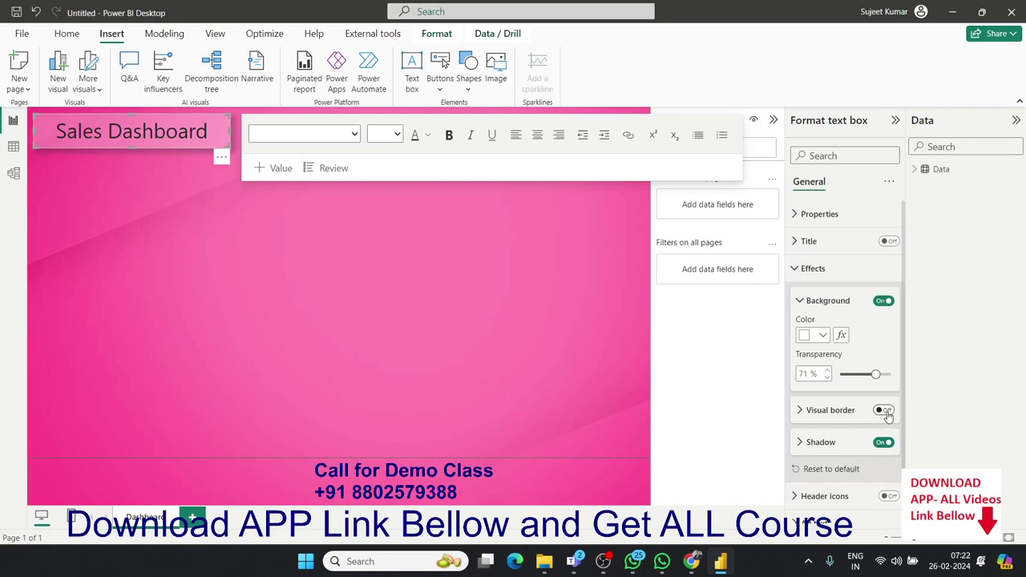
pyautogui.click(385, 317)
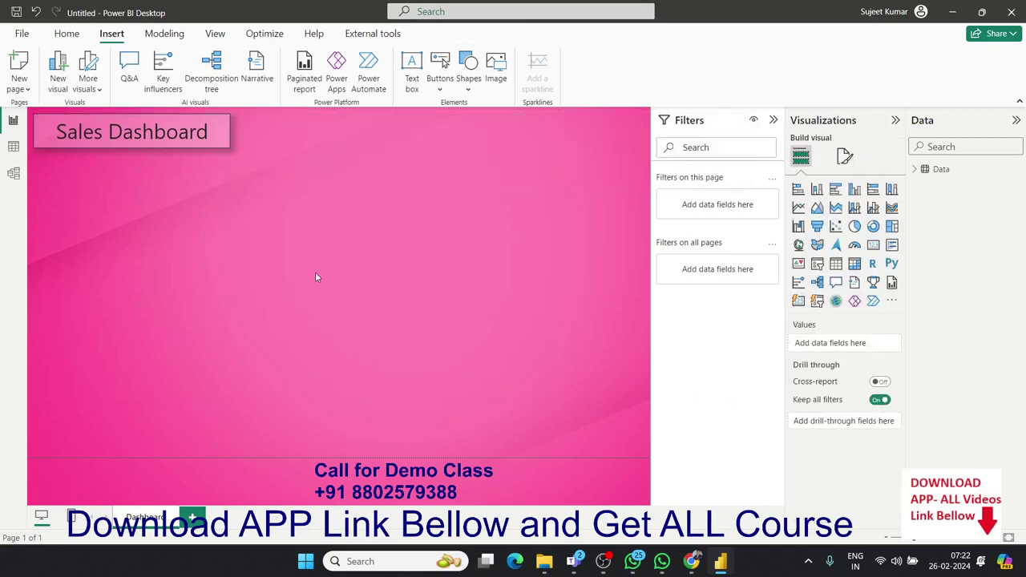
# Step: Make sure the title box's visual border is turned off
pyautogui.click(228, 144)
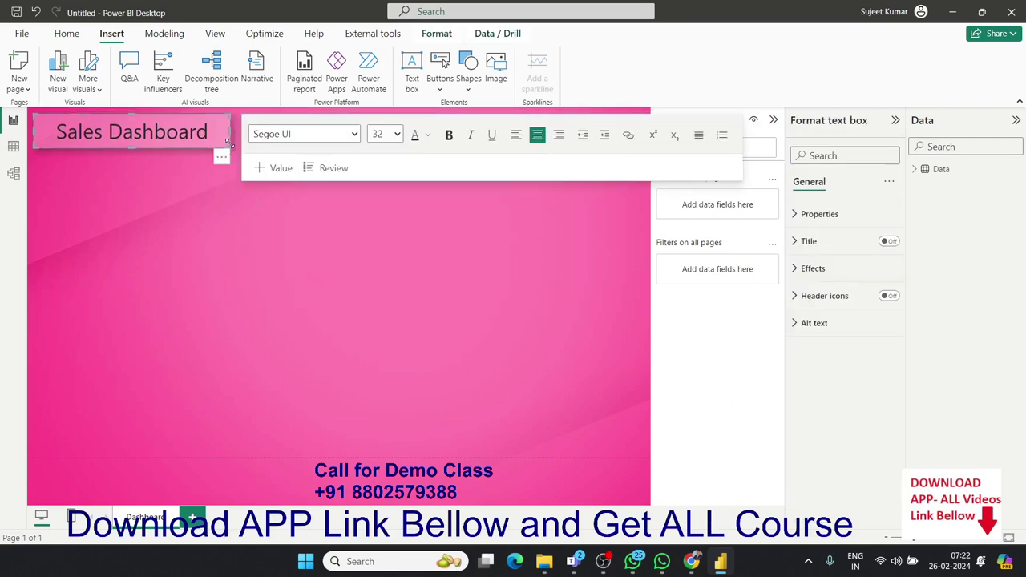
pyautogui.click(798, 275)
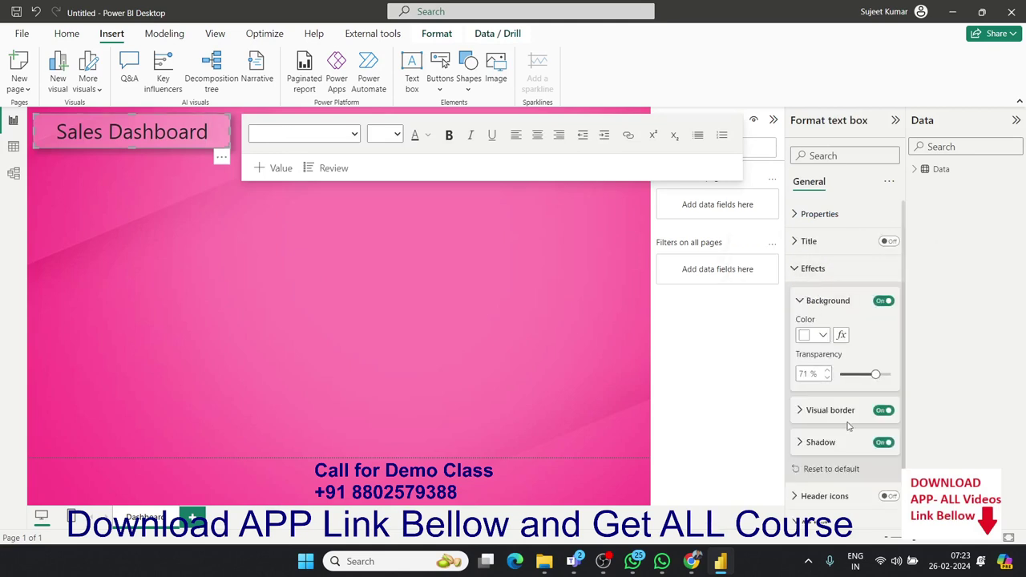
pyautogui.scroll(-1, 805, 401)
pyautogui.click(805, 398)
pyautogui.scroll(-2, 806, 400)
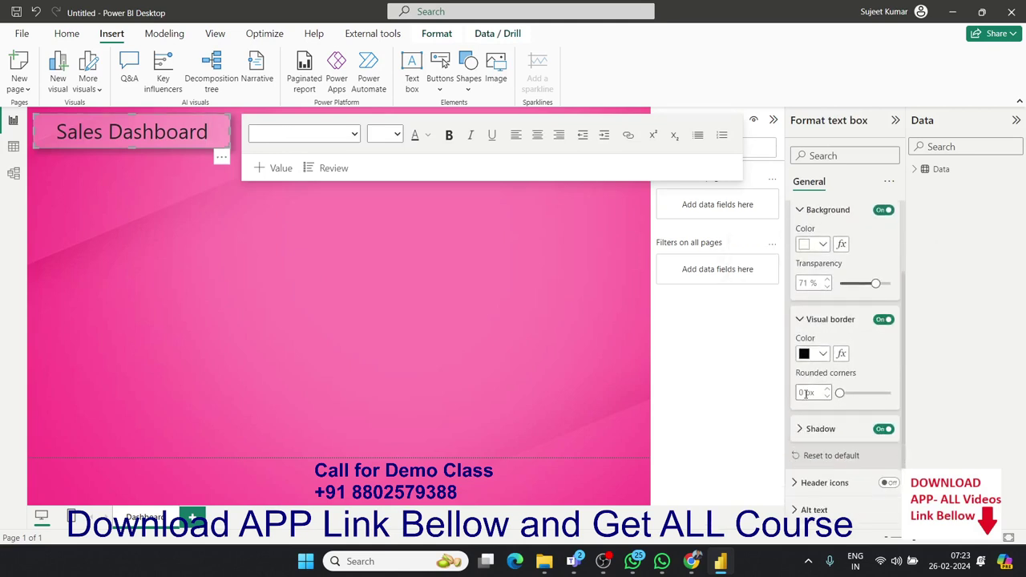
pyautogui.click(883, 319)
pyautogui.scroll(-1, 842, 373)
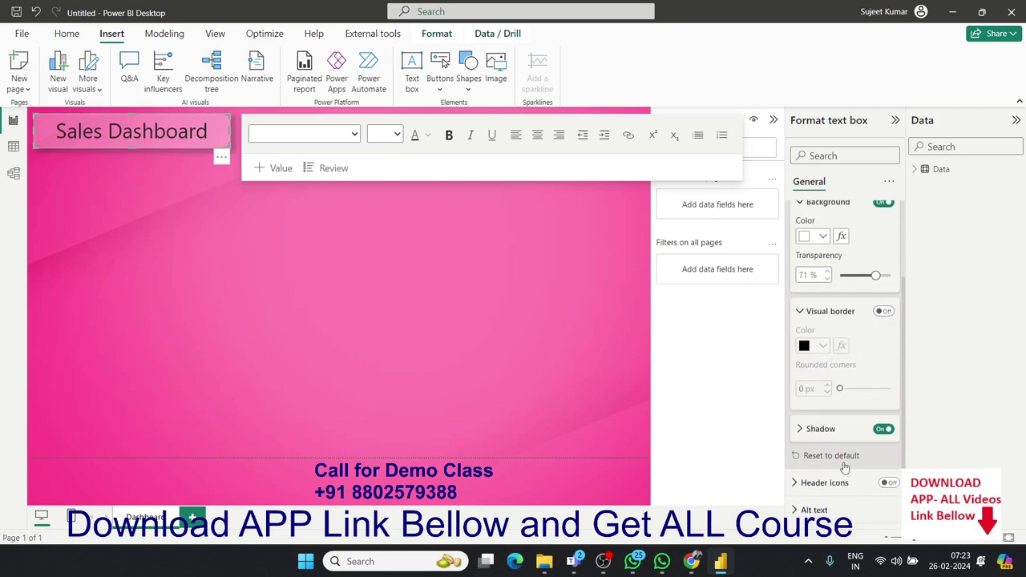
pyautogui.scroll(3, 831, 259)
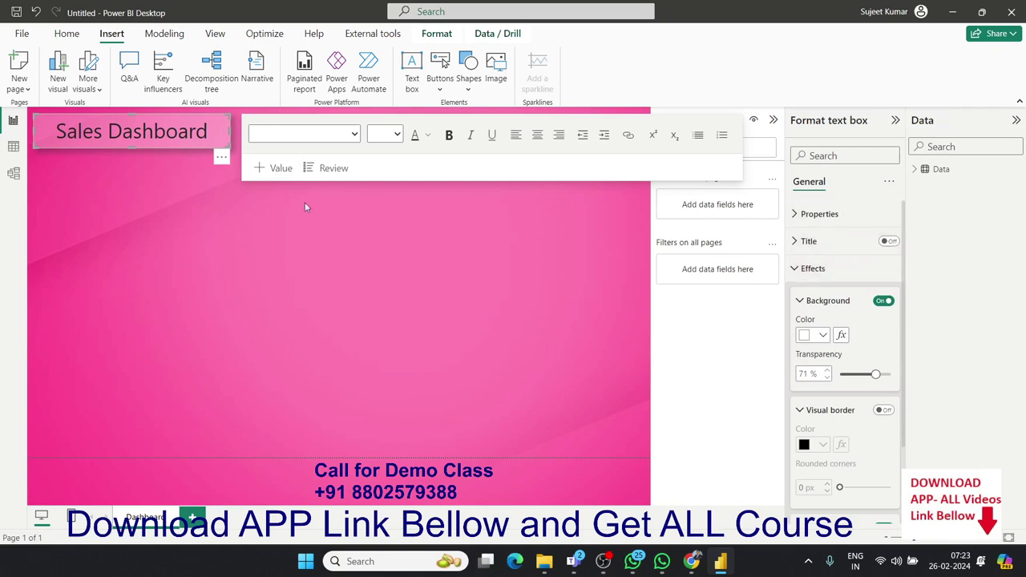
# Step: Make the whole Sales Dashboard title text white and bold, then compare with the reference image
pyautogui.click(213, 146)
pyautogui.moveTo(210, 133); pyautogui.dragTo(54, 134)
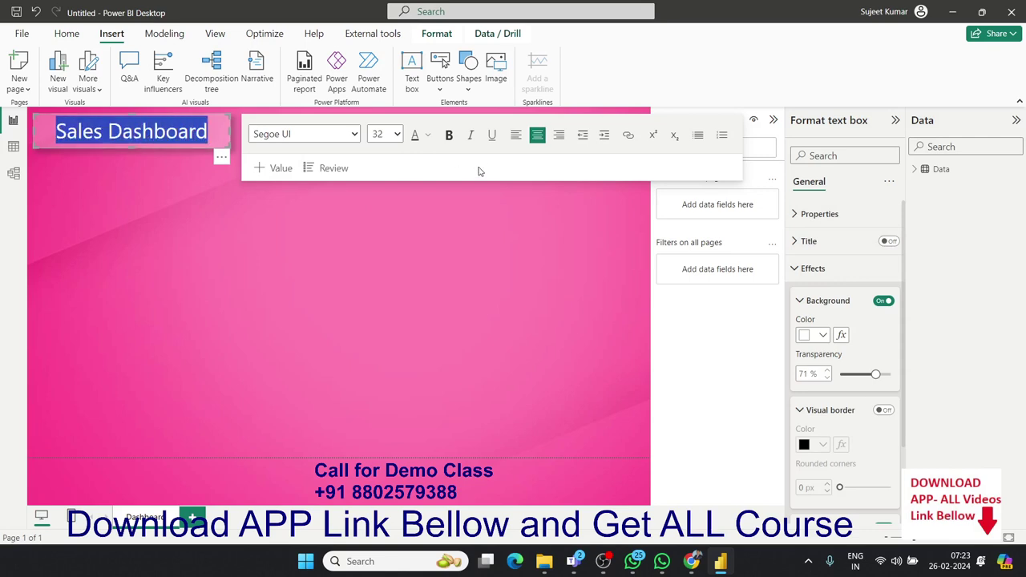
pyautogui.click(429, 137)
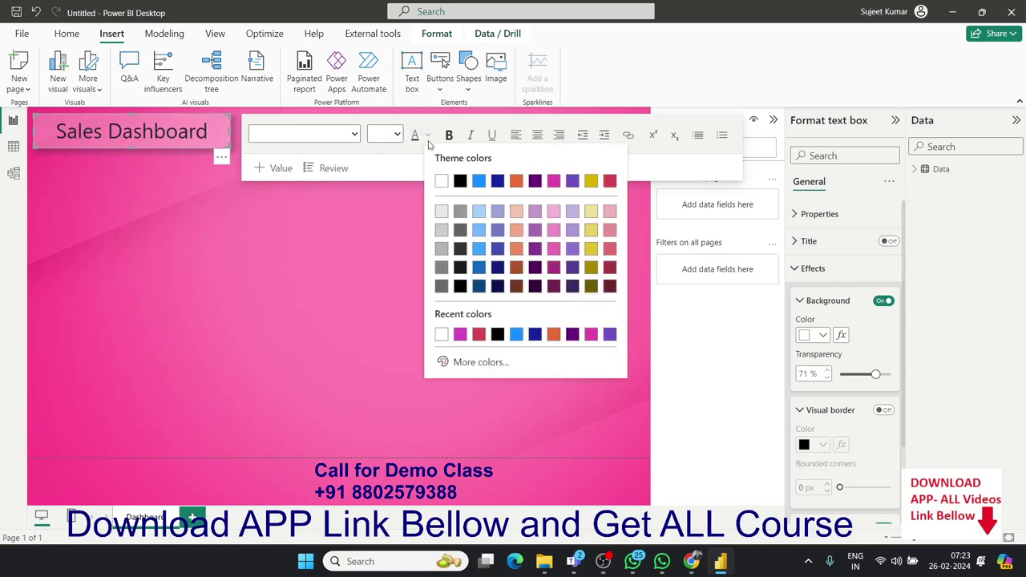
pyautogui.click(440, 181)
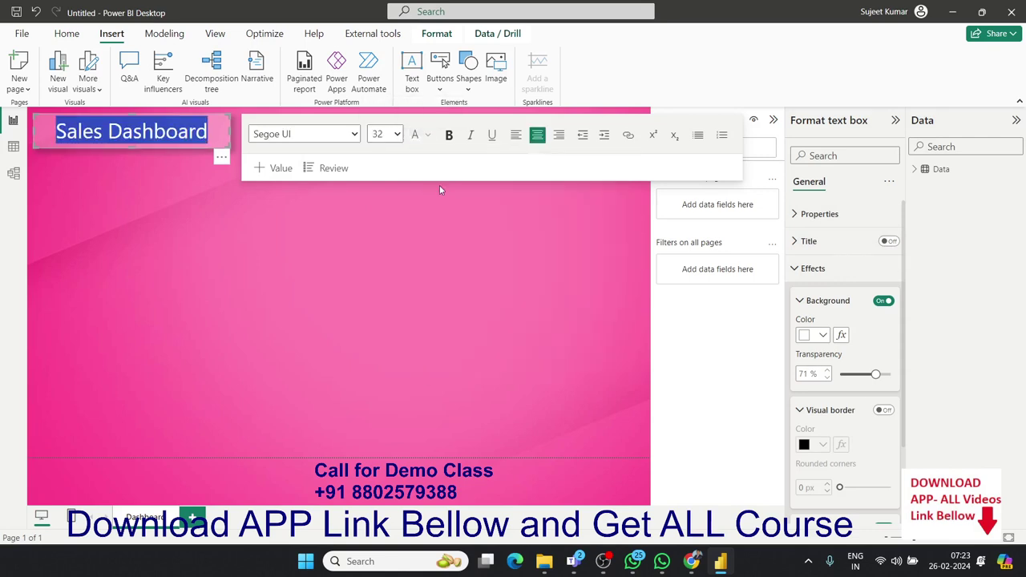
pyautogui.click(449, 135)
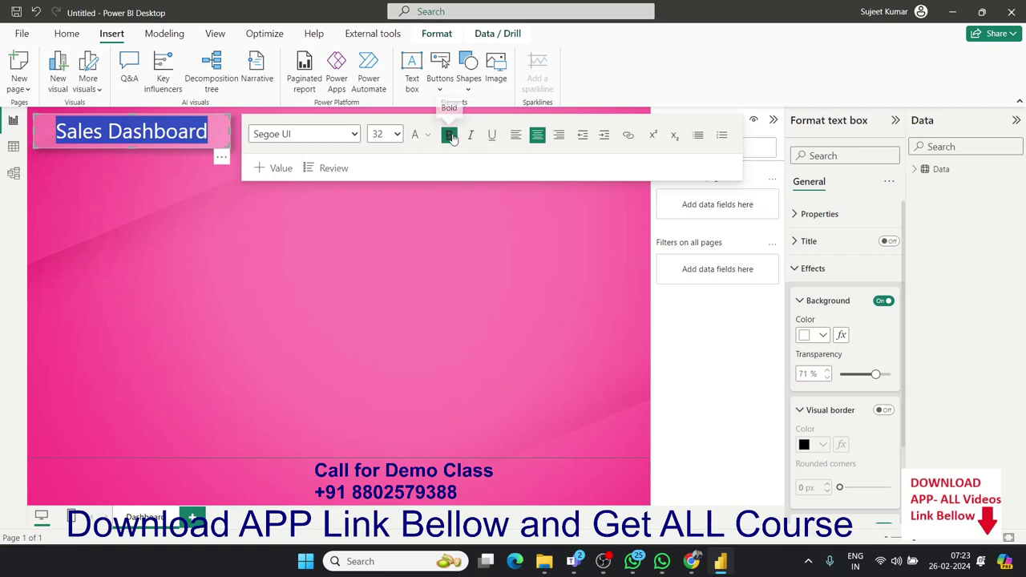
pyautogui.click(404, 223)
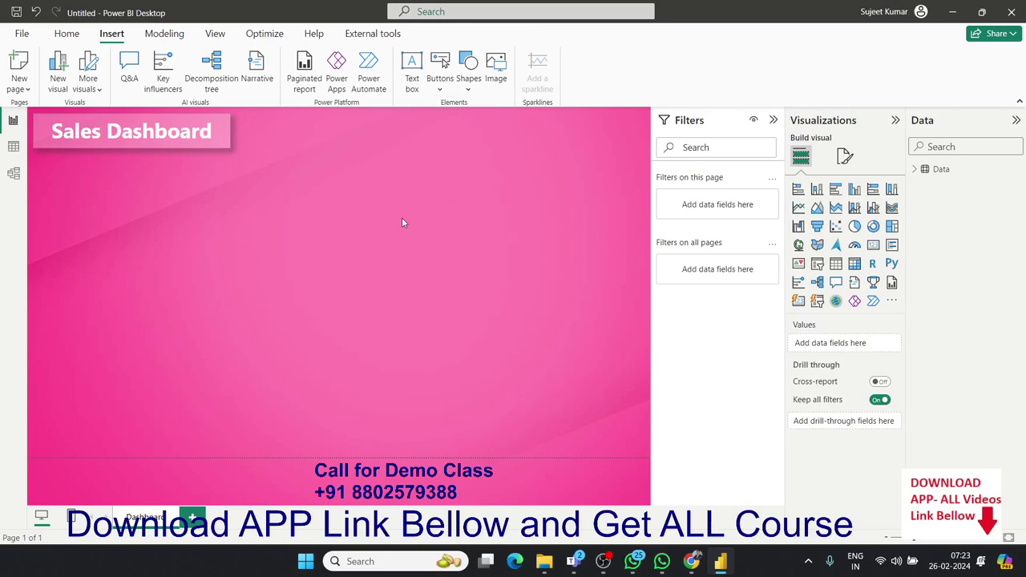
pyautogui.hotkey('alt', 'Tab')
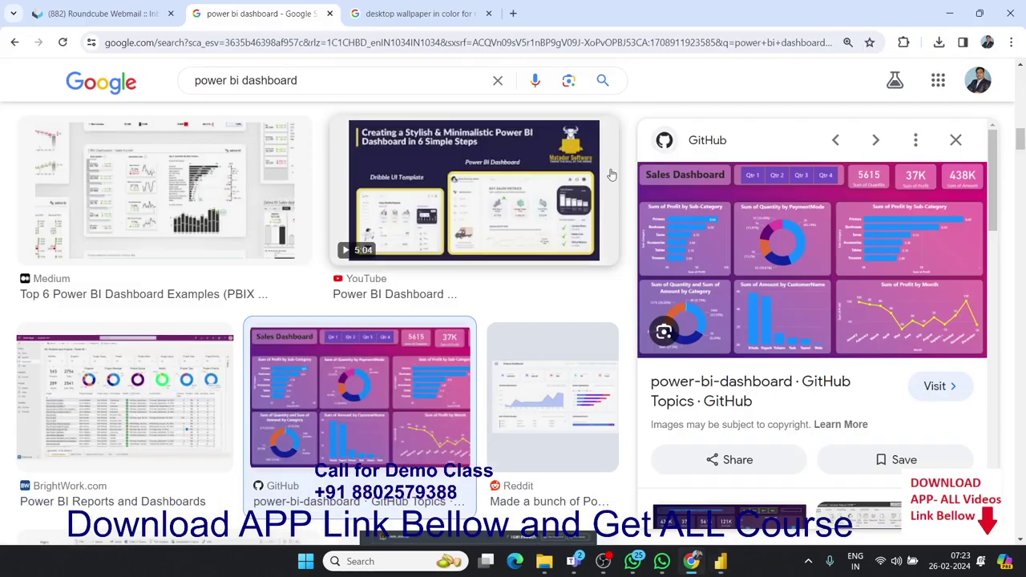
pyautogui.hotkey('alt', 'Tab')
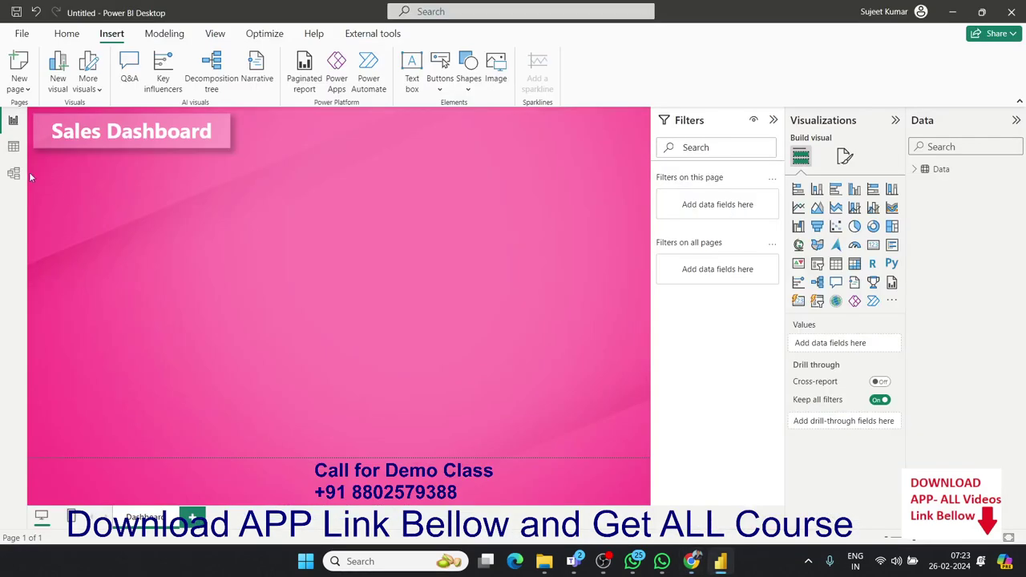
pyautogui.click(15, 148)
pyautogui.click(87, 137)
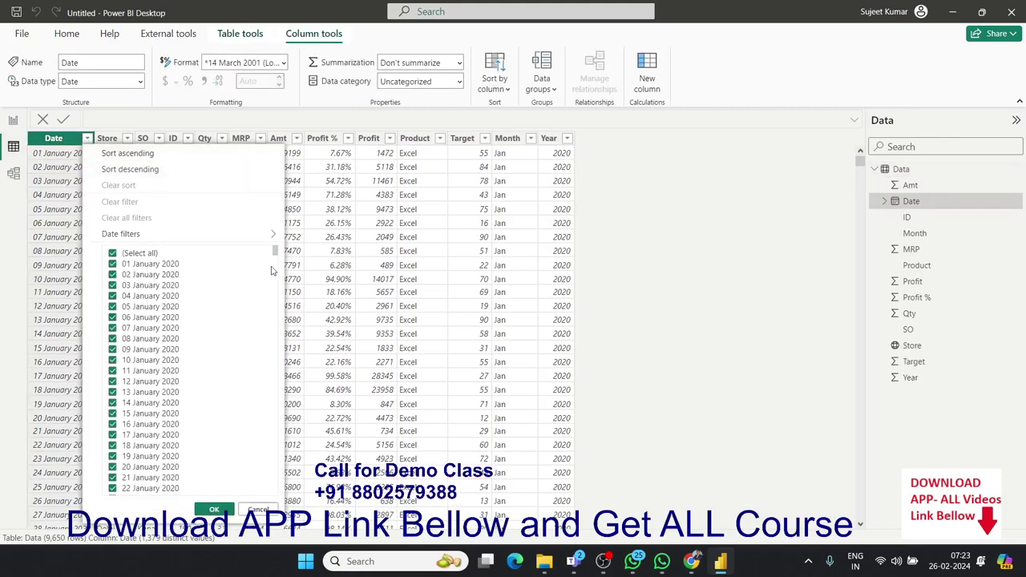
pyautogui.moveTo(275, 252)
pyautogui.mouseDown()
pyautogui.moveTo(283, 494)
pyautogui.moveTo(287, 211)
pyautogui.mouseUp()
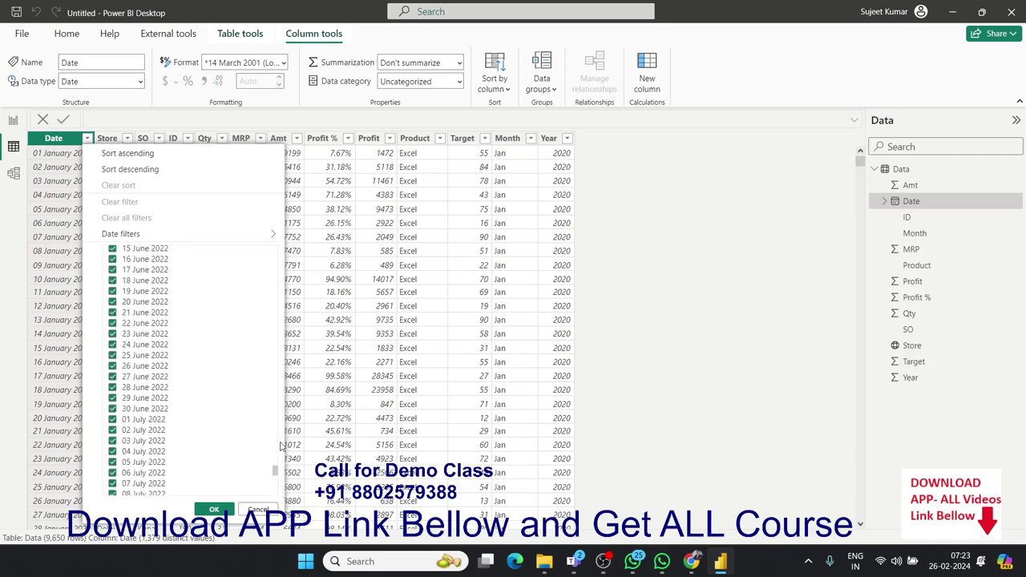
pyautogui.click(481, 397)
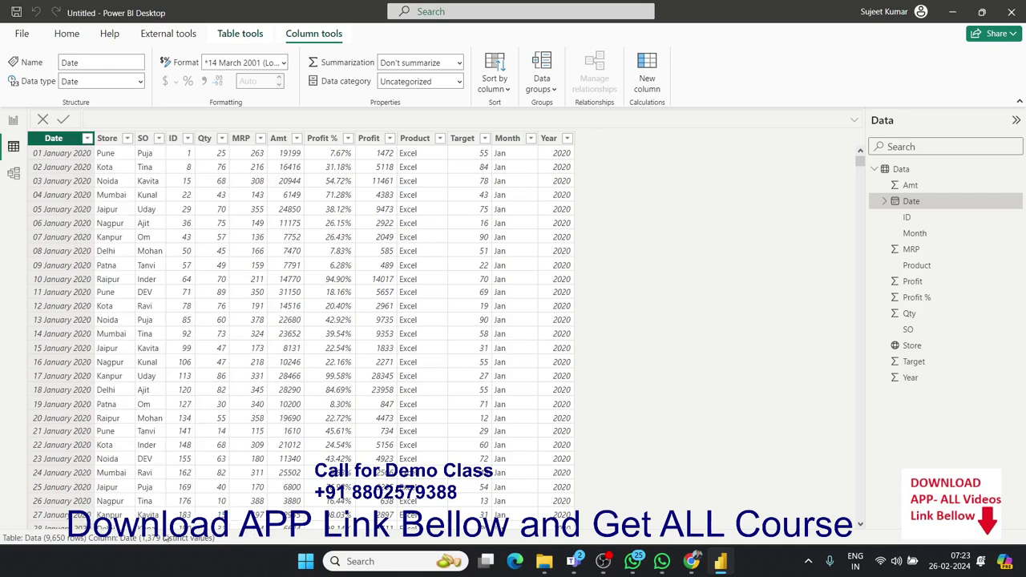
pyautogui.click(550, 137)
pyautogui.click(567, 138)
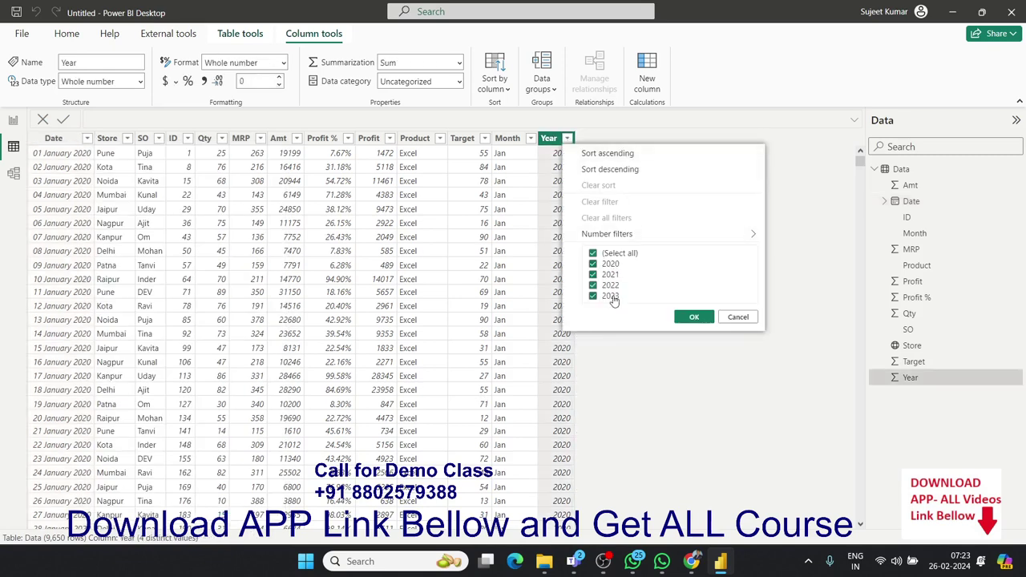
pyautogui.click(12, 122)
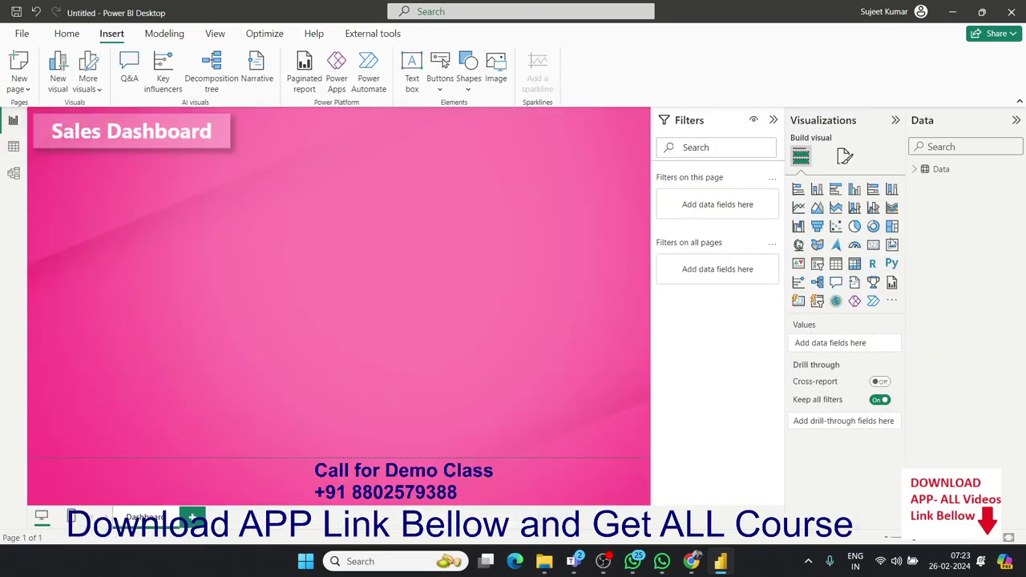
# Step: Add a slicer near the top centre and bind it to the Data table's Year field (2020–2023)
pyautogui.click(817, 271)
pyautogui.moveTo(224, 240)
pyautogui.mouseDown()
pyautogui.moveTo(379, 247)
pyautogui.moveTo(479, 191)
pyautogui.mouseUp()
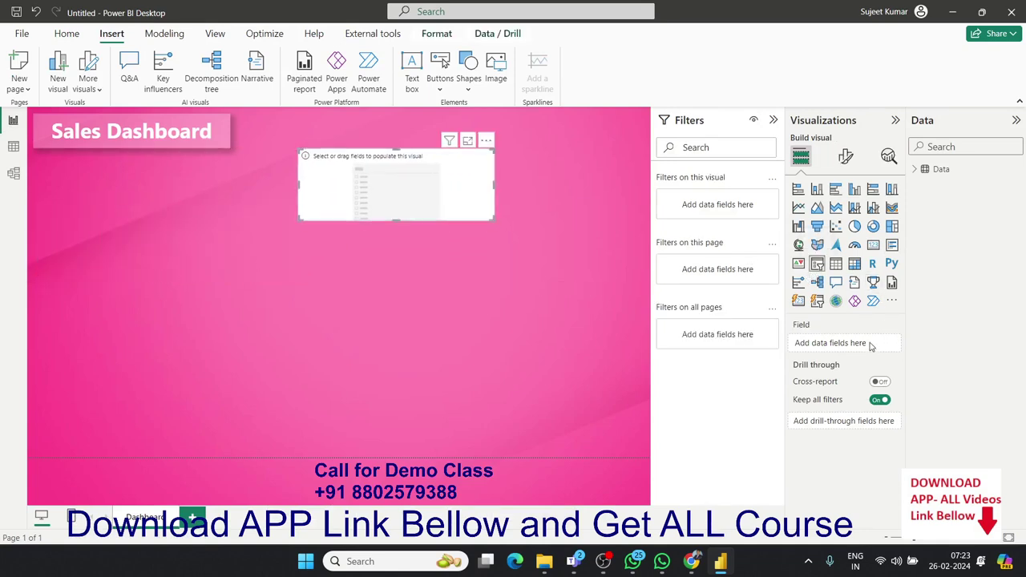
pyautogui.click(934, 170)
pyautogui.click(915, 169)
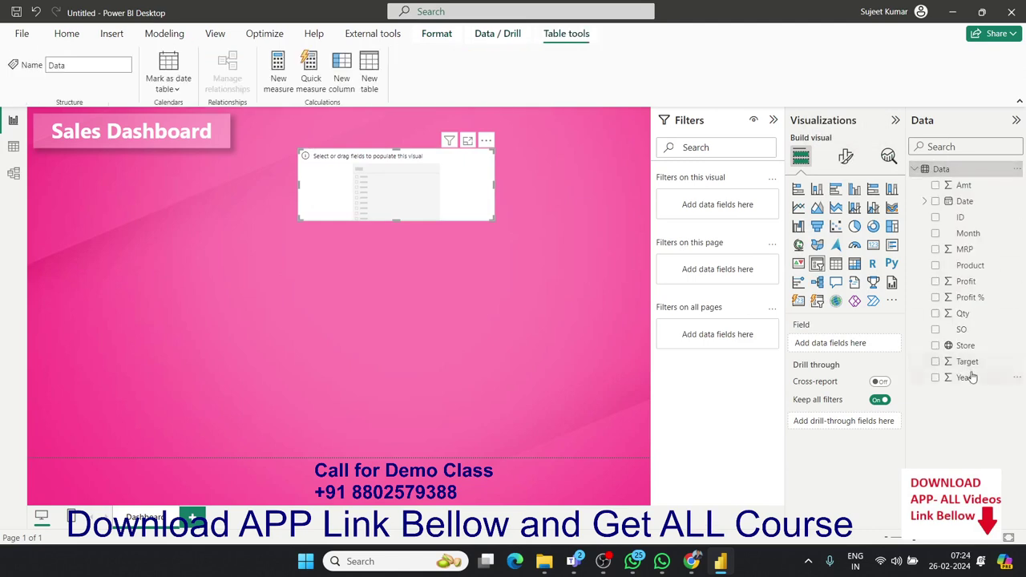
pyautogui.moveTo(970, 377); pyautogui.dragTo(417, 202)
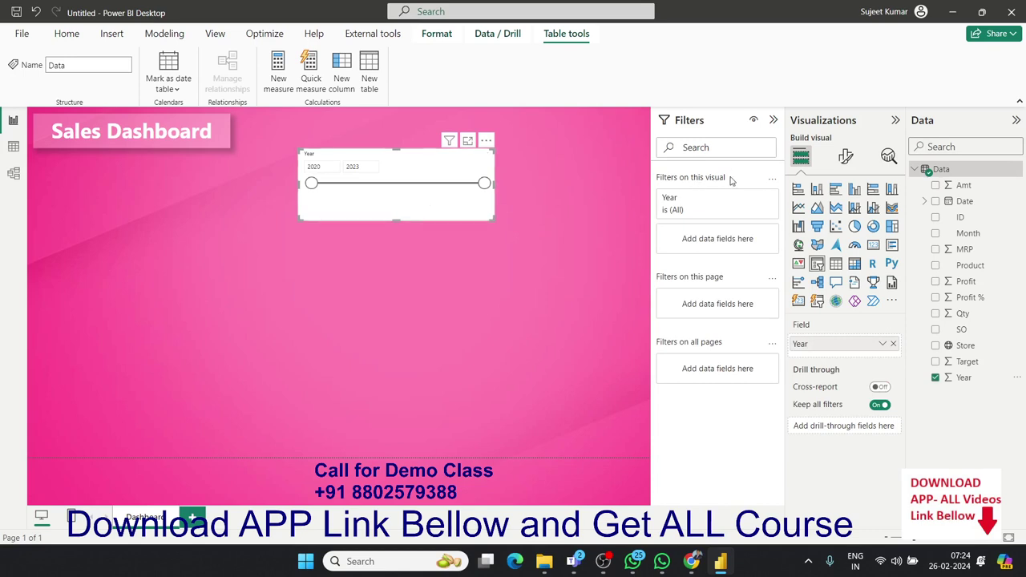
# Step: Switch the Year slicer's style to Tile in the slicer settings
pyautogui.click(846, 157)
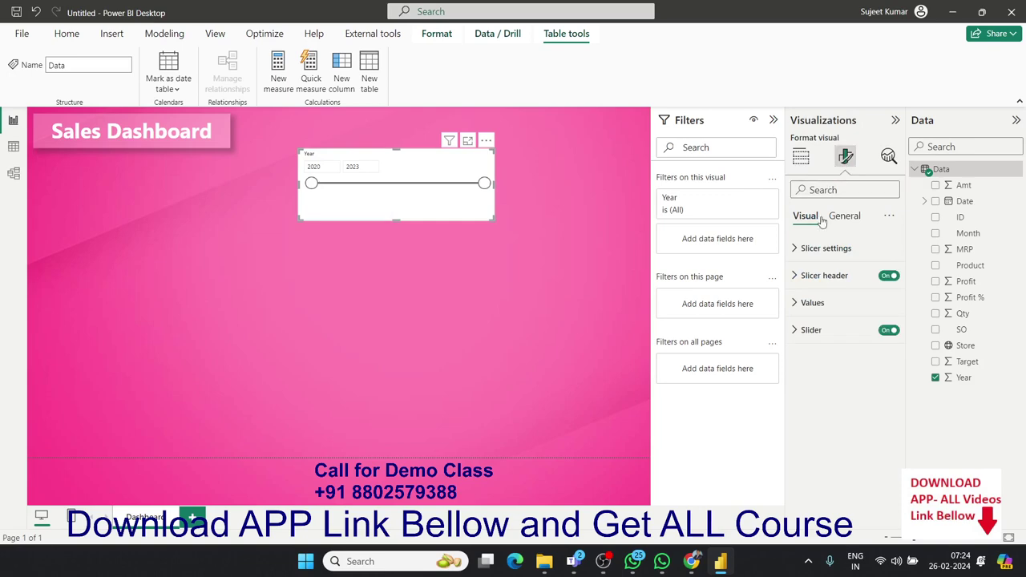
pyautogui.click(813, 245)
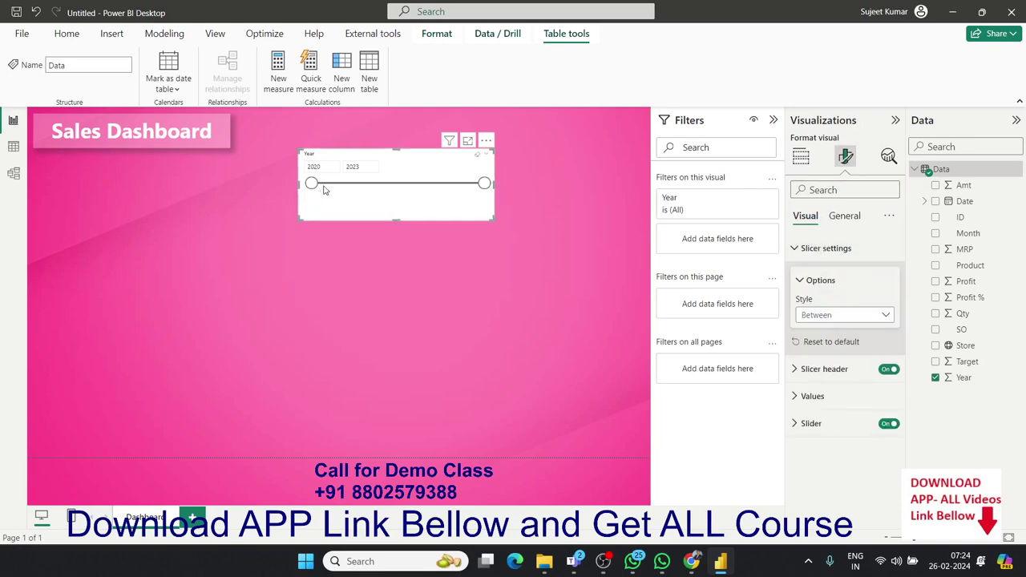
pyautogui.hotkey('alt', 'Tab')
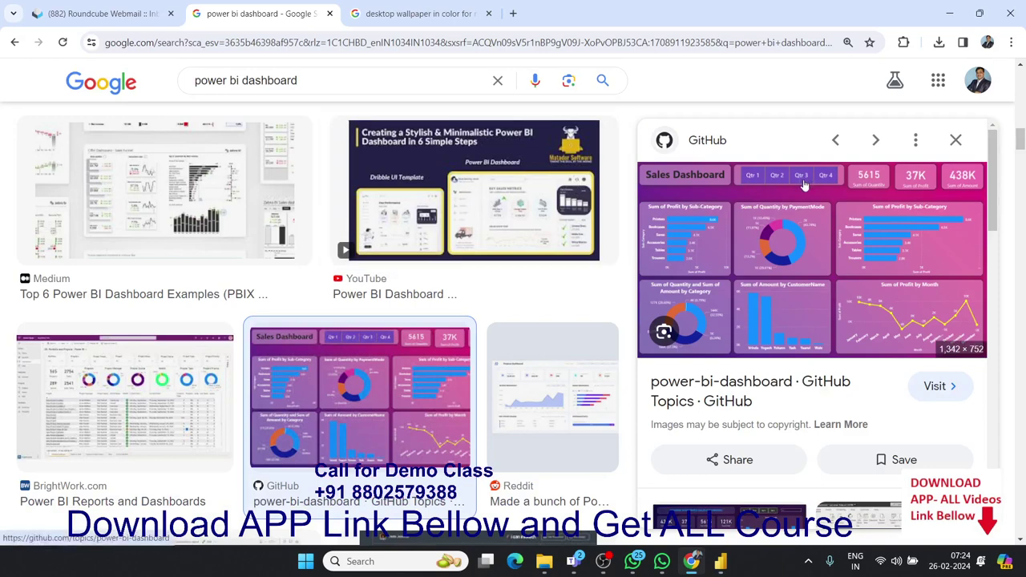
pyautogui.hotkey('alt', 'Tab')
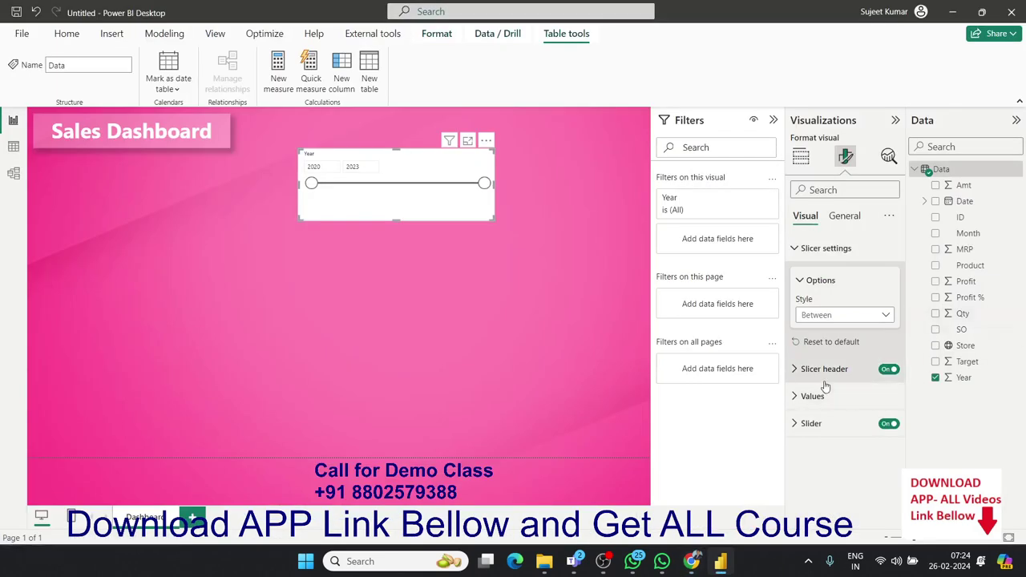
pyautogui.click(829, 320)
pyautogui.click(826, 348)
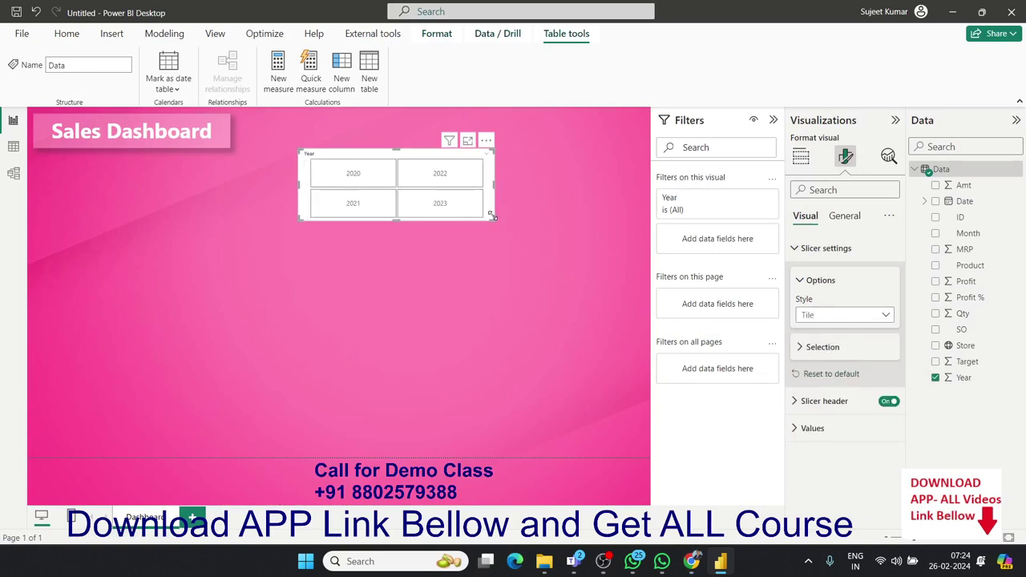
# Step: Resize the slicer to one row of 2020–2023 tiles and move it beside the Sales Dashboard title
pyautogui.moveTo(492, 217); pyautogui.dragTo(506, 179)
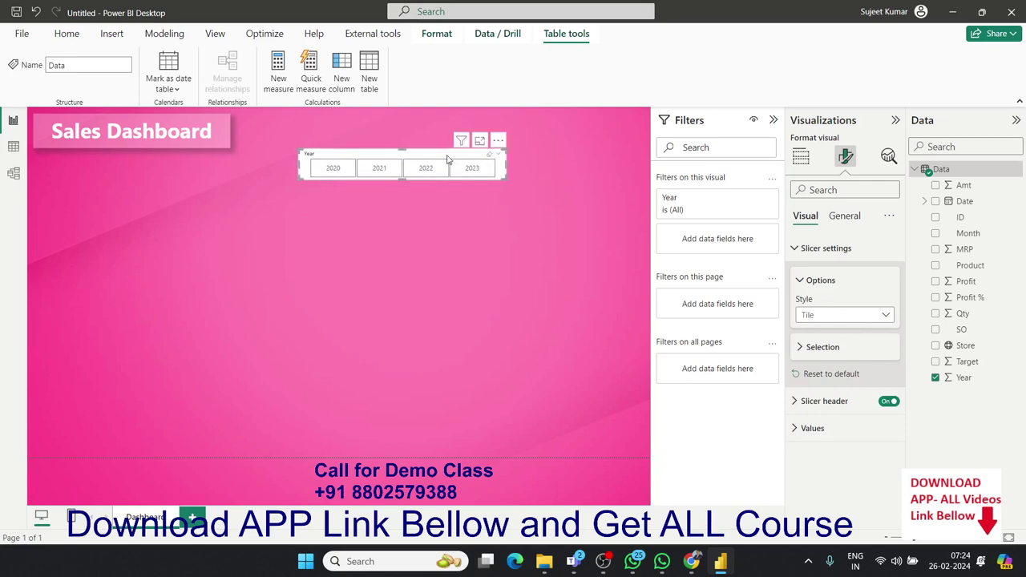
pyautogui.moveTo(448, 159); pyautogui.dragTo(391, 127)
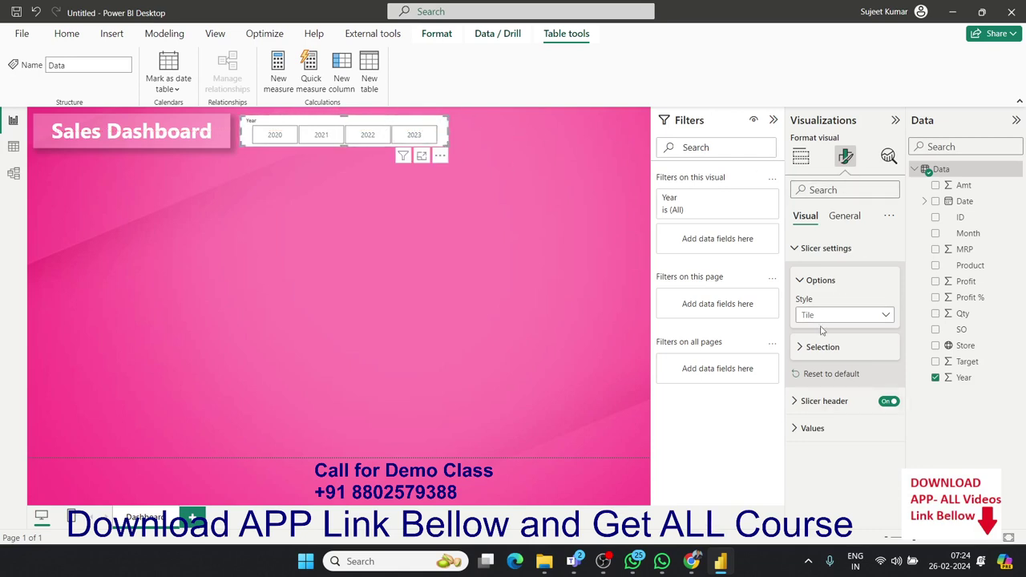
pyautogui.click(799, 255)
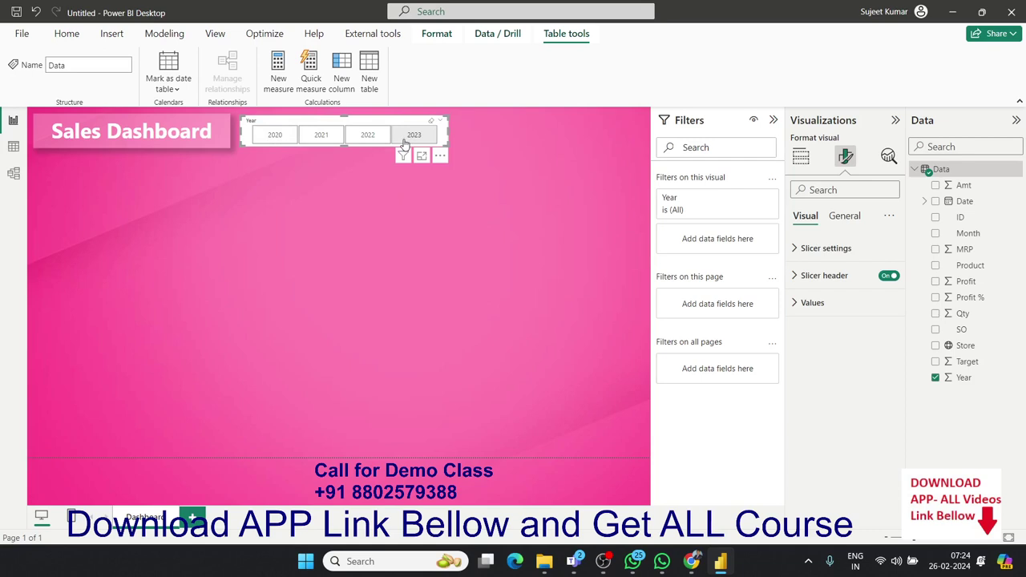
# Step: Turn off the Year slicer's header
pyautogui.click(889, 277)
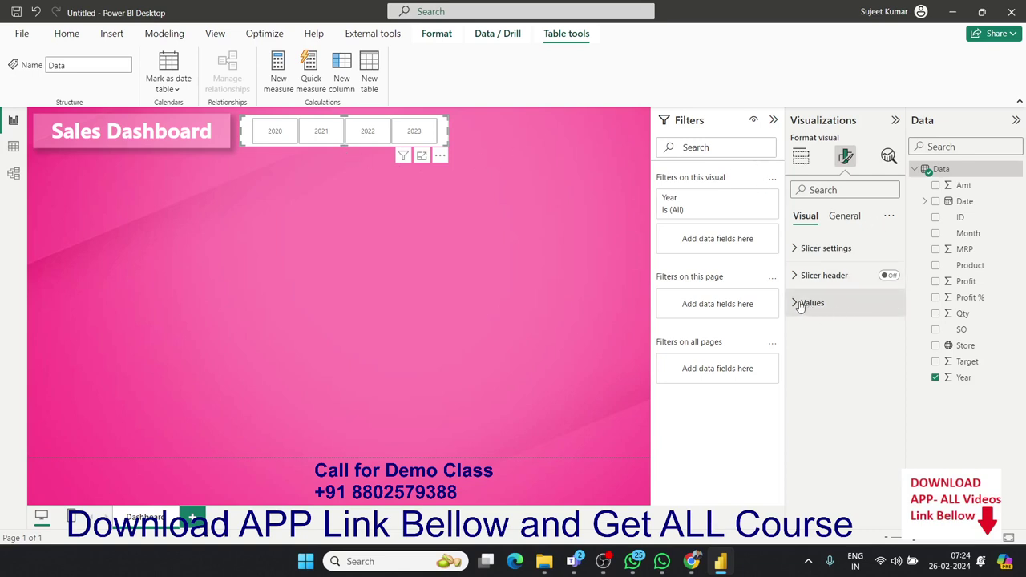
pyautogui.click(799, 305)
pyautogui.hotkey('alt', 'Tab')
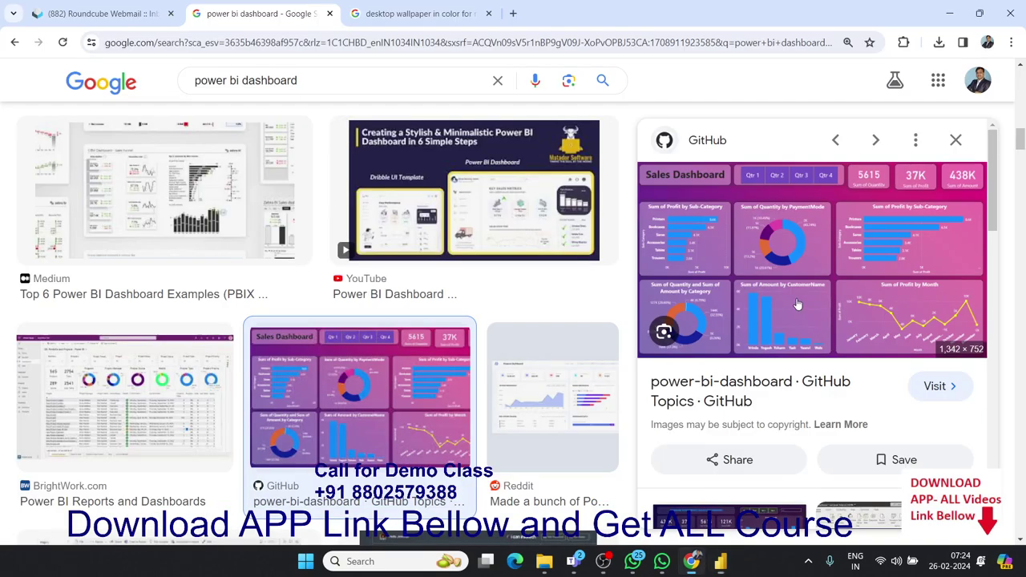
pyautogui.hotkey('alt', 'Tab')
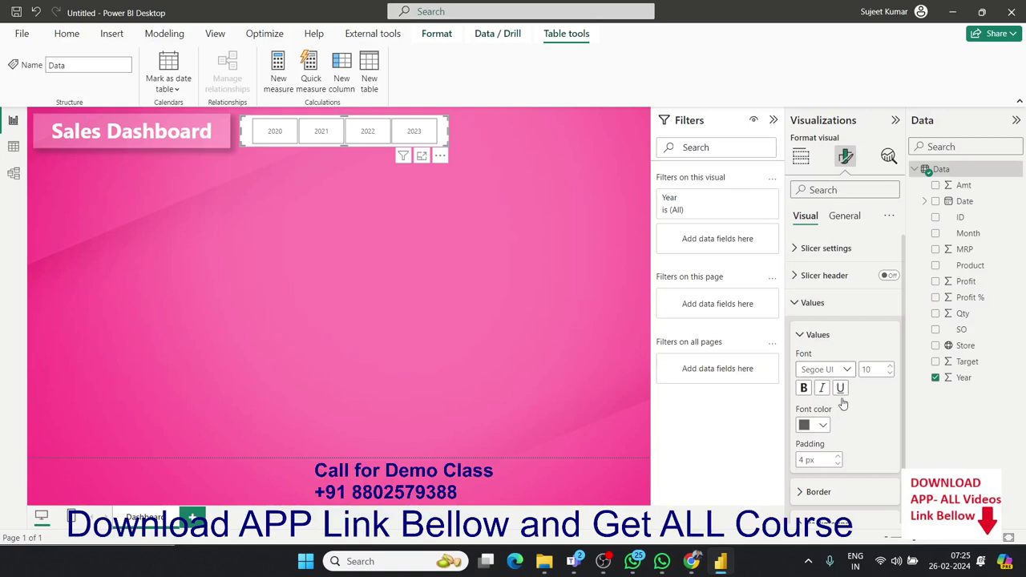
# Step: Give the year tiles a blue background and white year labels
pyautogui.scroll(-1, 844, 421)
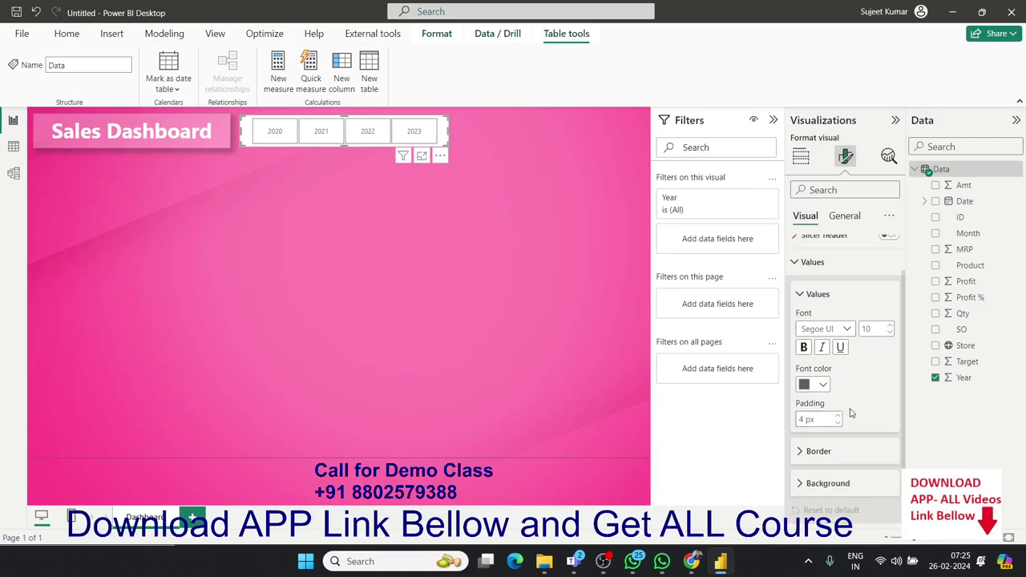
pyautogui.click(800, 486)
pyautogui.scroll(-1, 801, 489)
pyautogui.click(816, 486)
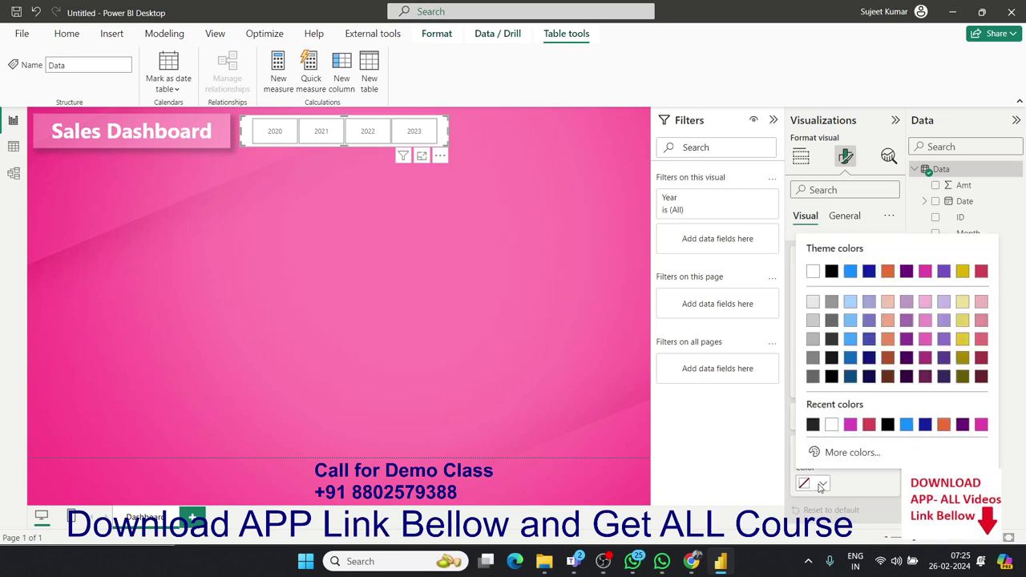
pyautogui.click(907, 425)
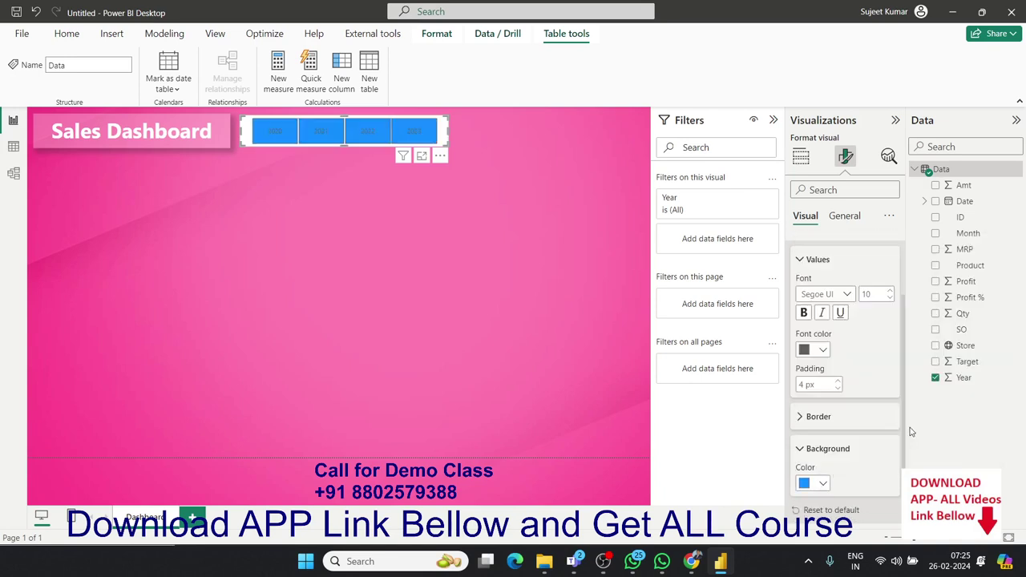
pyautogui.click(822, 350)
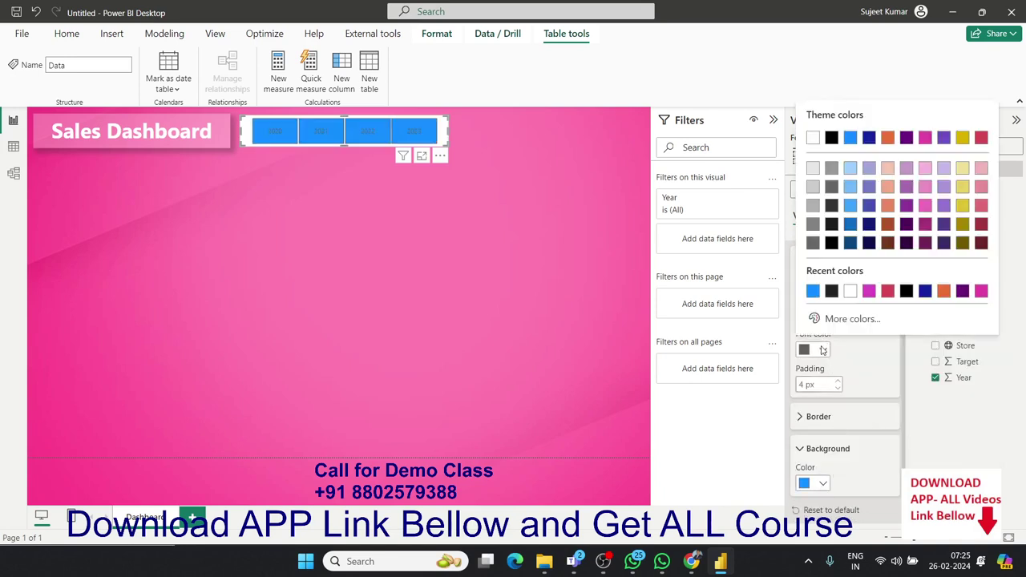
pyautogui.click(813, 138)
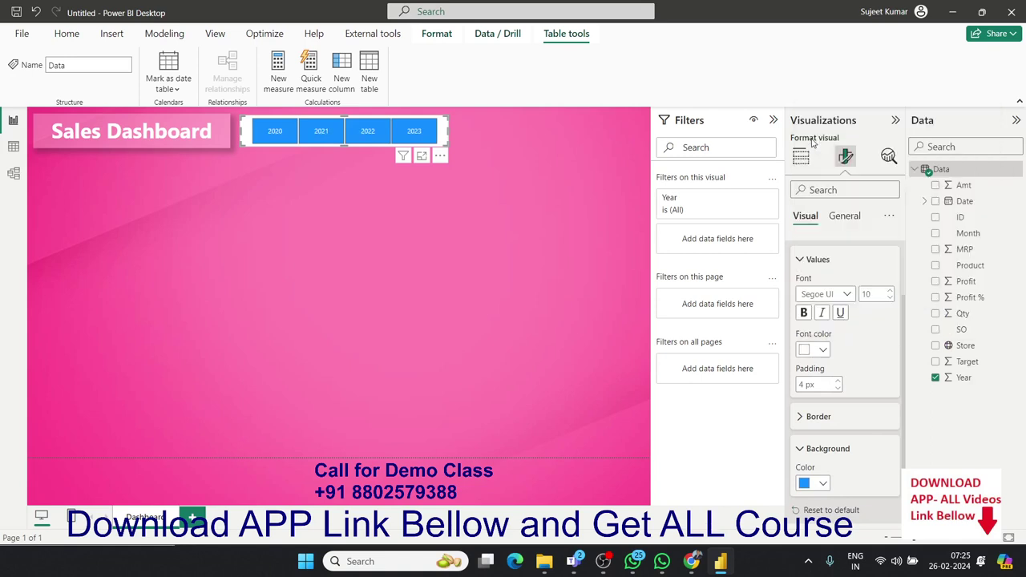
pyautogui.click(442, 235)
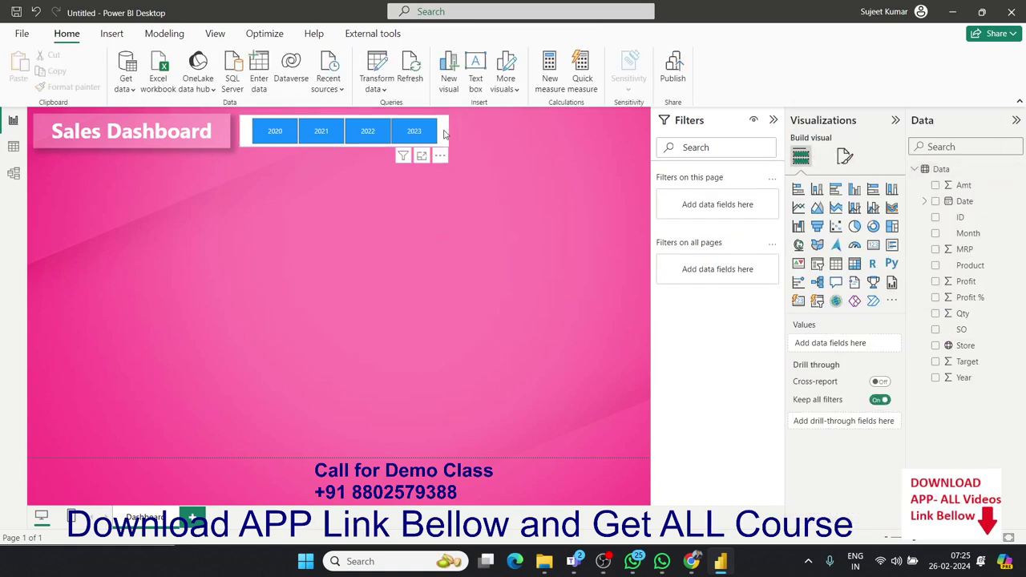
# Step: Check the Sales Dashboard title's transparency and shadow effects for reference
pyautogui.click(445, 134)
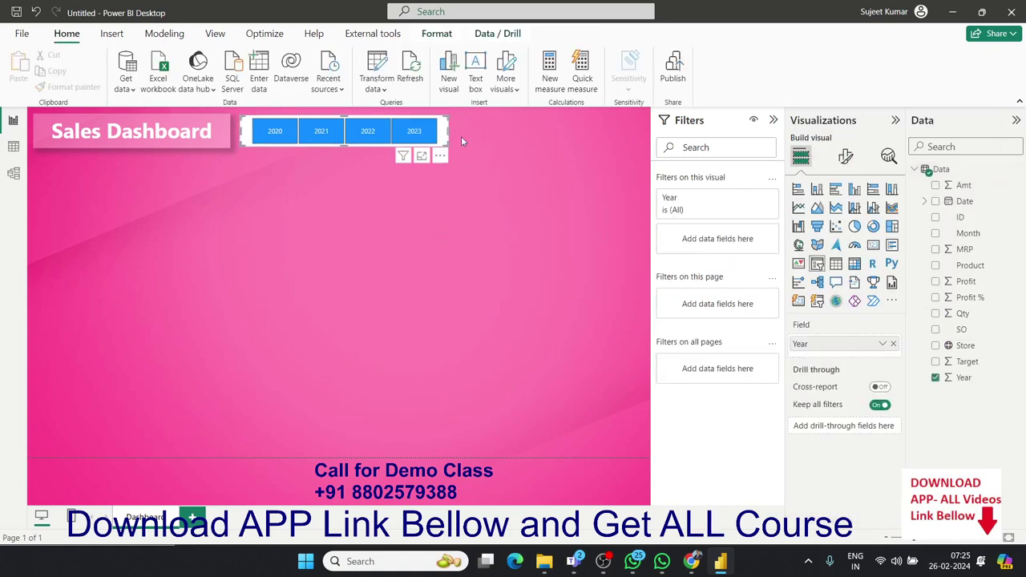
pyautogui.click(847, 158)
pyautogui.click(844, 216)
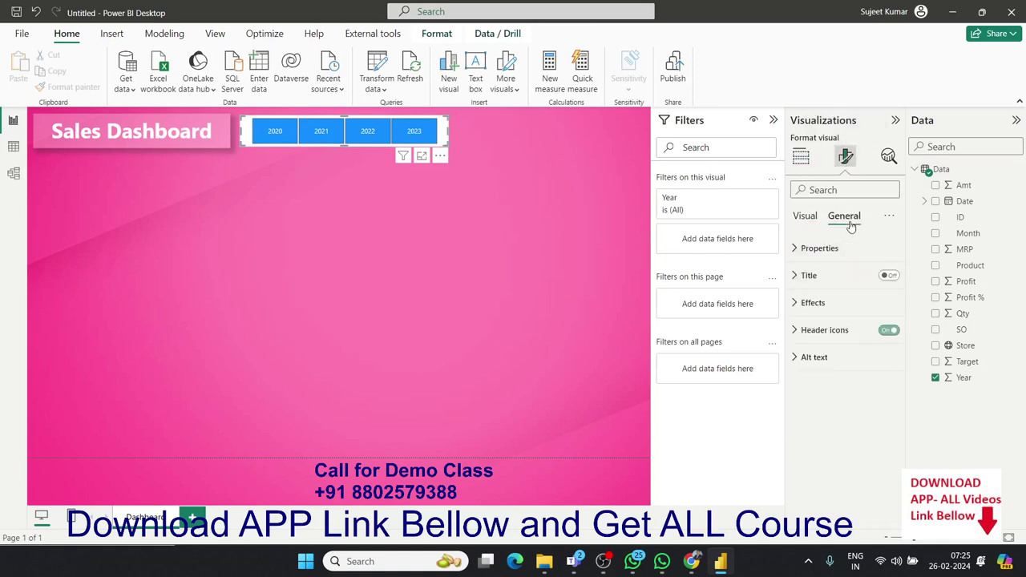
pyautogui.click(806, 303)
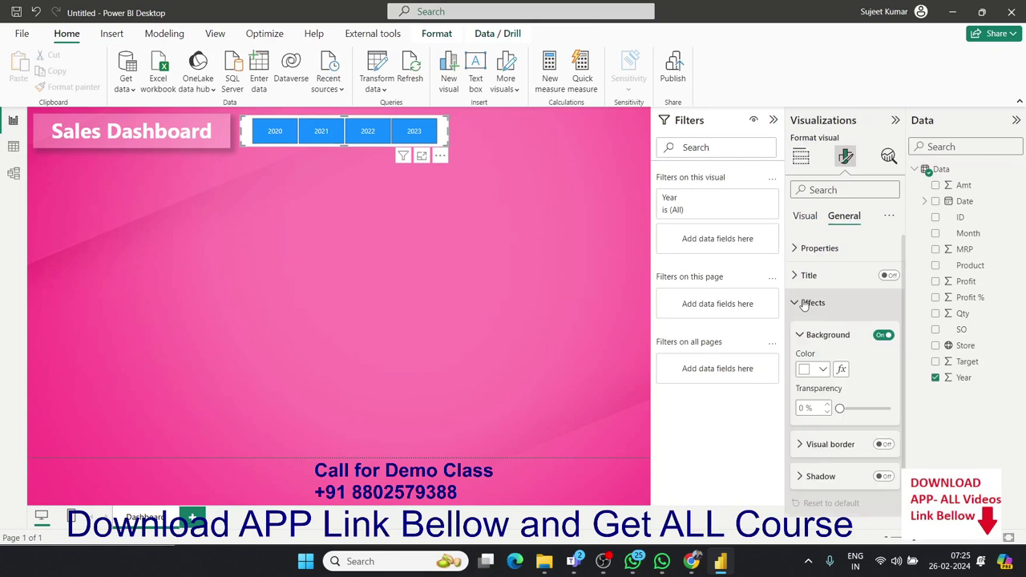
pyautogui.click(212, 149)
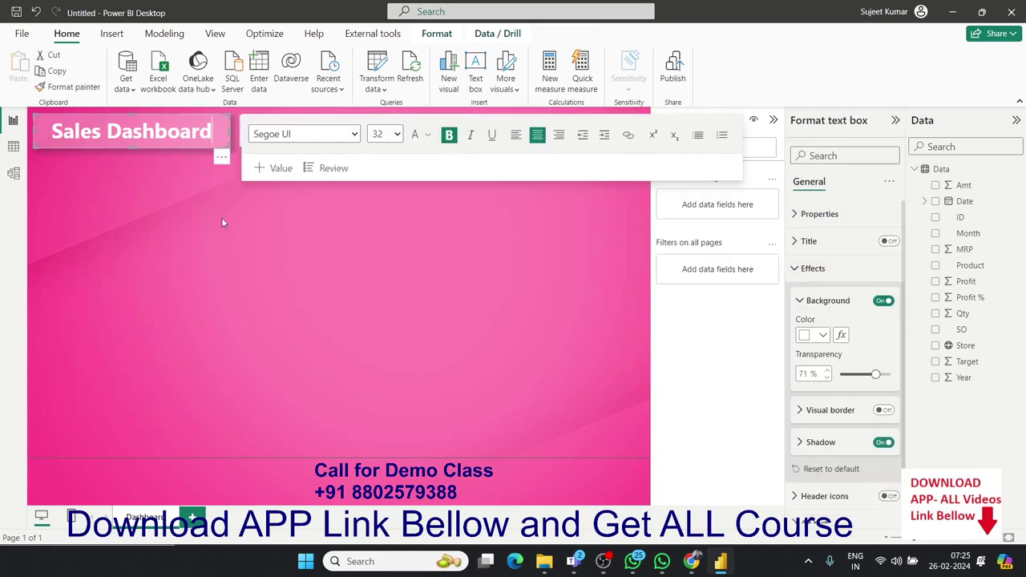
# Step: Set the slicer's background transparency to 71% and switch its shadow on
pyautogui.click(244, 154)
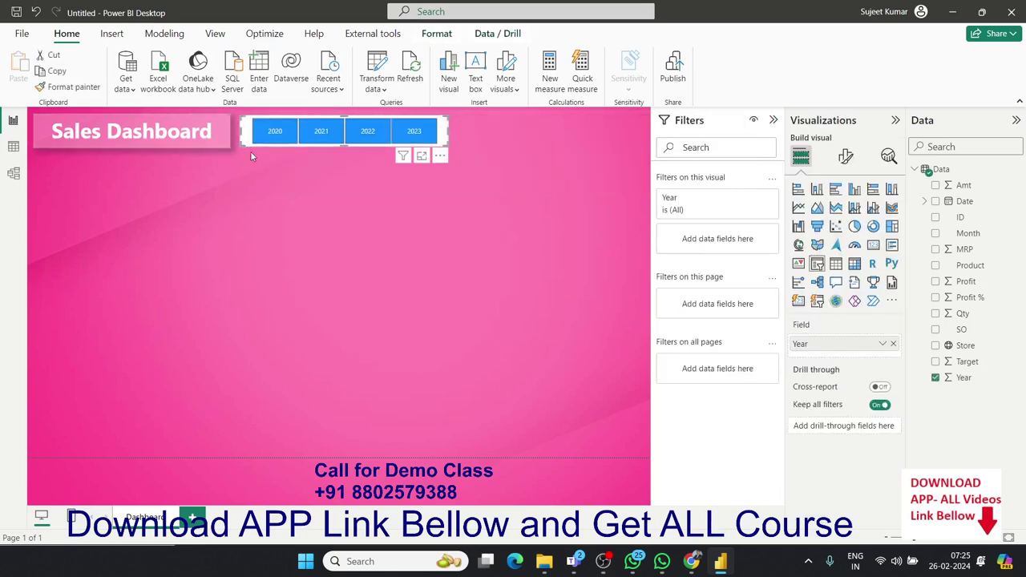
pyautogui.click(845, 157)
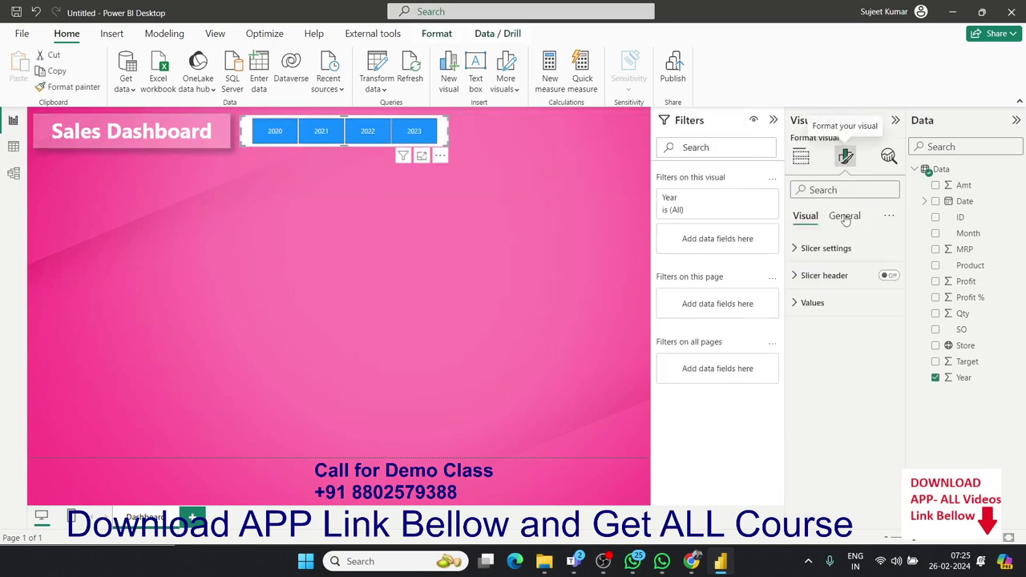
pyautogui.click(844, 217)
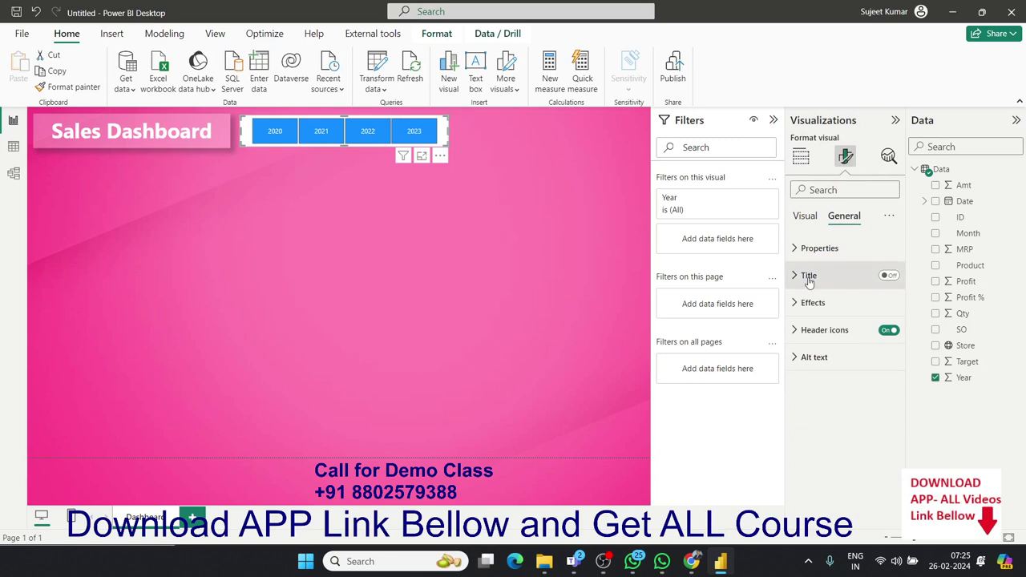
pyautogui.click(802, 307)
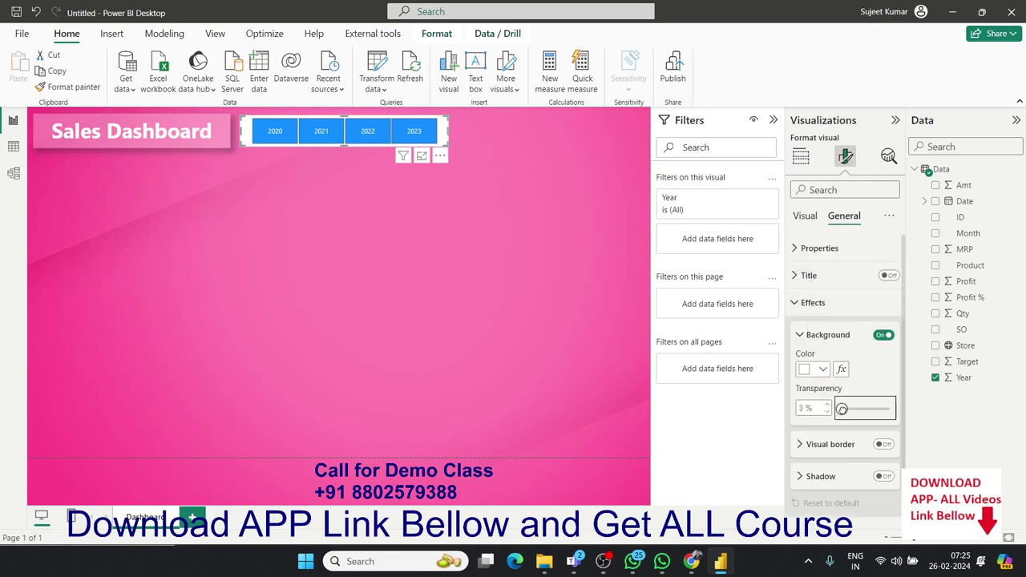
pyautogui.moveTo(839, 408); pyautogui.dragTo(875, 409)
pyautogui.moveTo(875, 408); pyautogui.dragTo(877, 406)
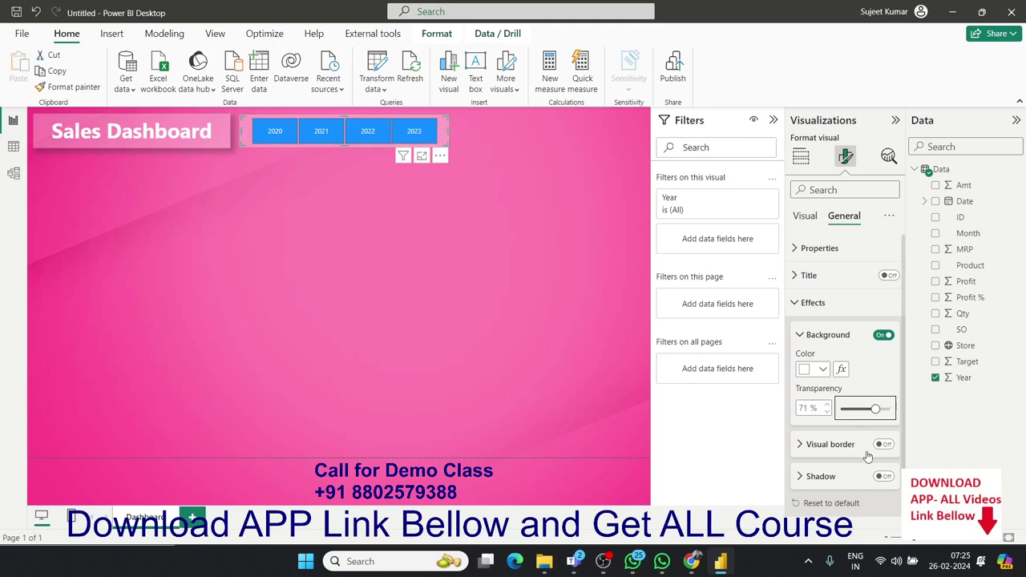
pyautogui.click(886, 478)
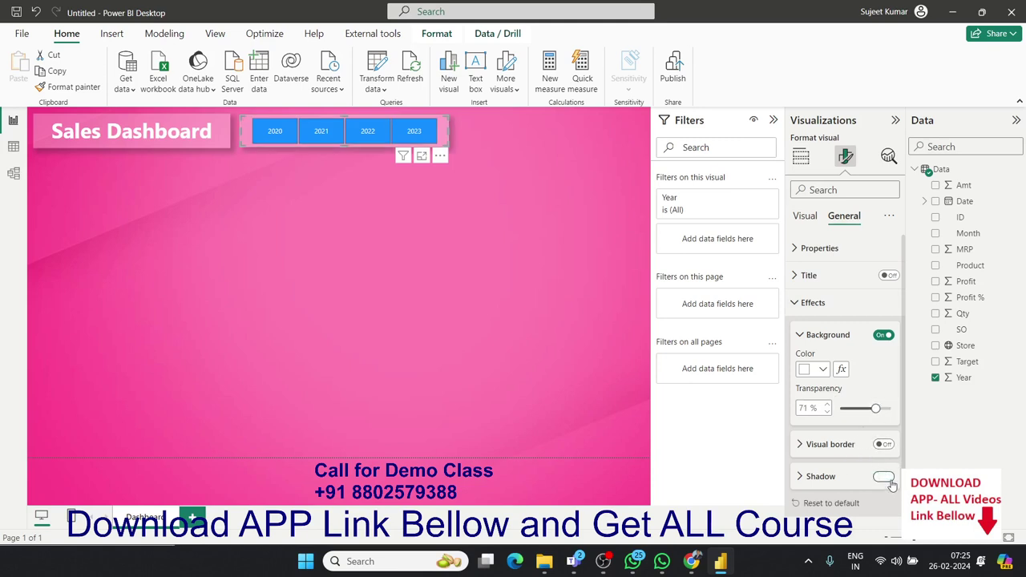
pyautogui.click(473, 340)
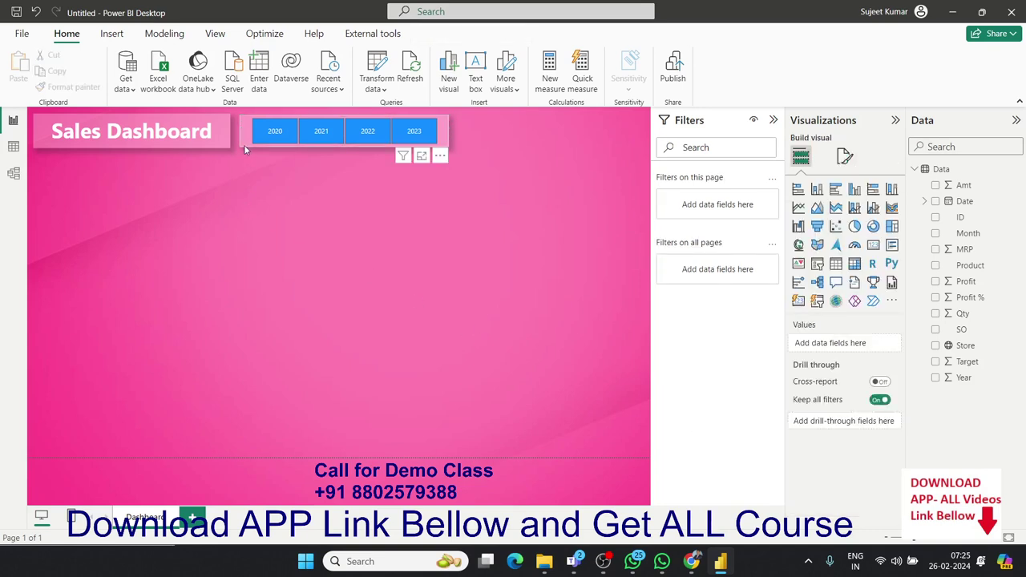
pyautogui.moveTo(244, 145); pyautogui.dragTo(238, 144)
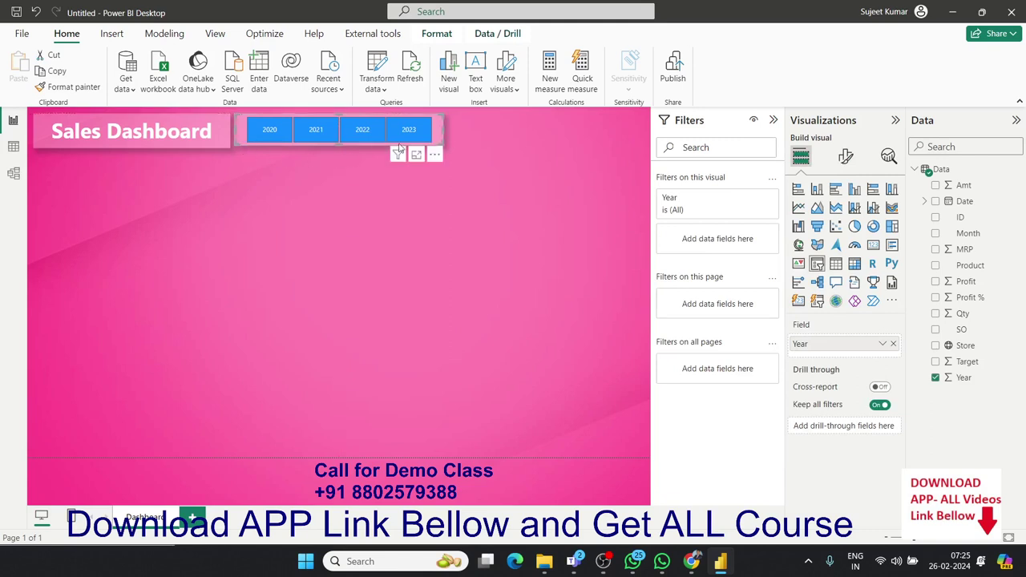
pyautogui.moveTo(438, 140); pyautogui.dragTo(440, 147)
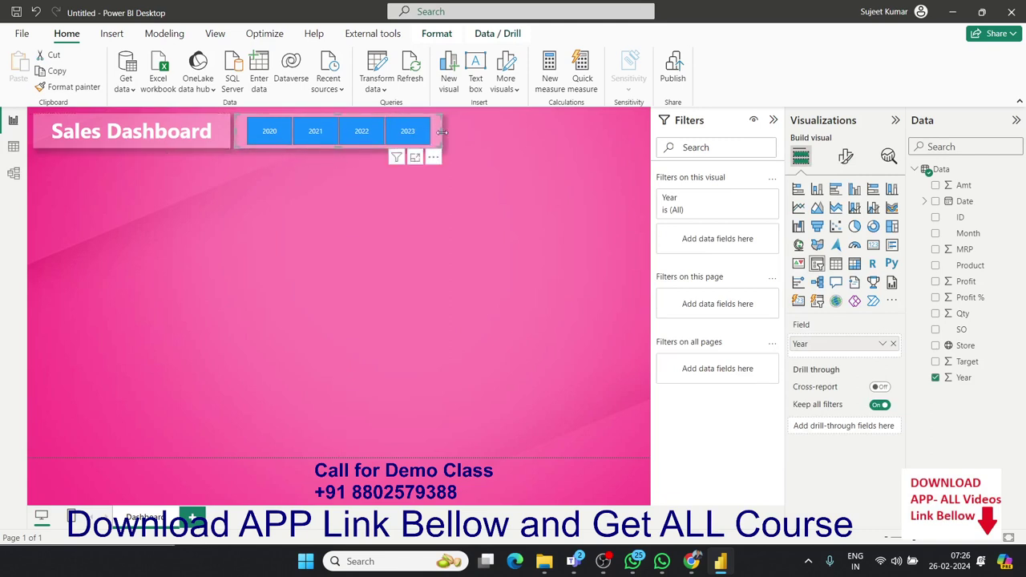
pyautogui.moveTo(442, 131); pyautogui.dragTo(398, 140)
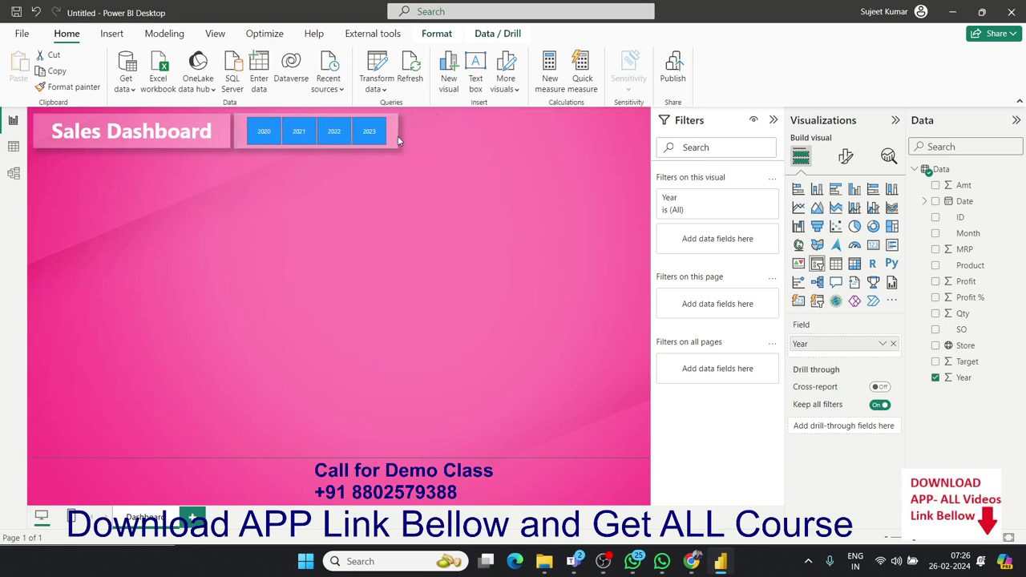
pyautogui.click(296, 226)
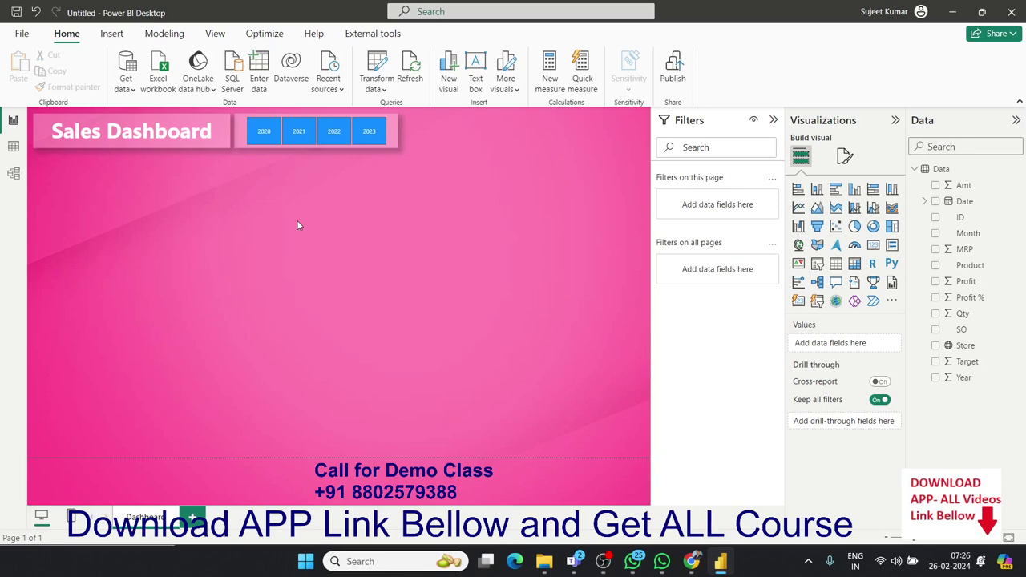
pyautogui.hotkey('alt', 'Tab')
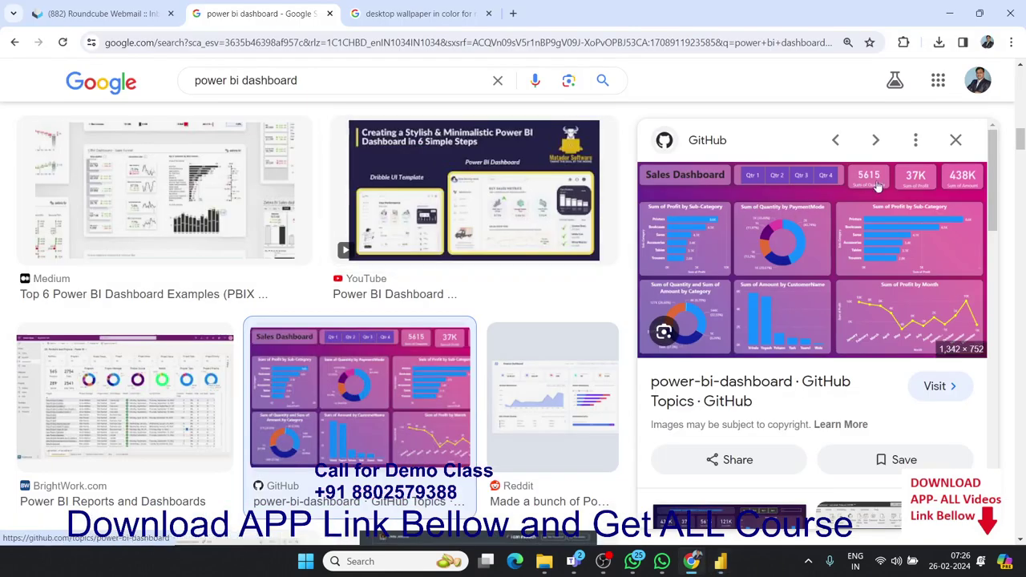
pyautogui.hotkey('alt', 'Tab')
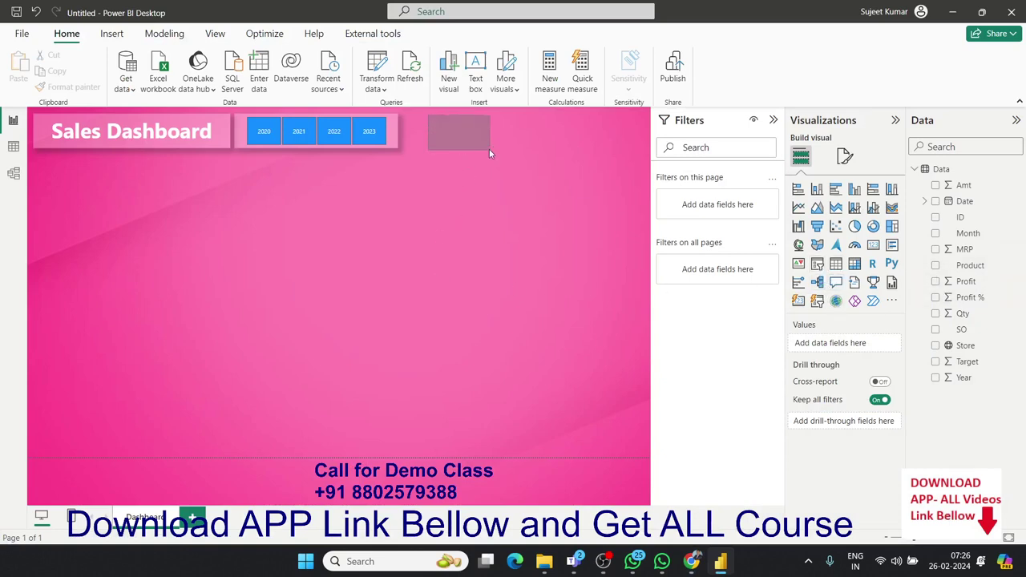
# Step: Add a card near the top centre showing Sum of Qty (487K)
pyautogui.moveTo(491, 153); pyautogui.dragTo(493, 157)
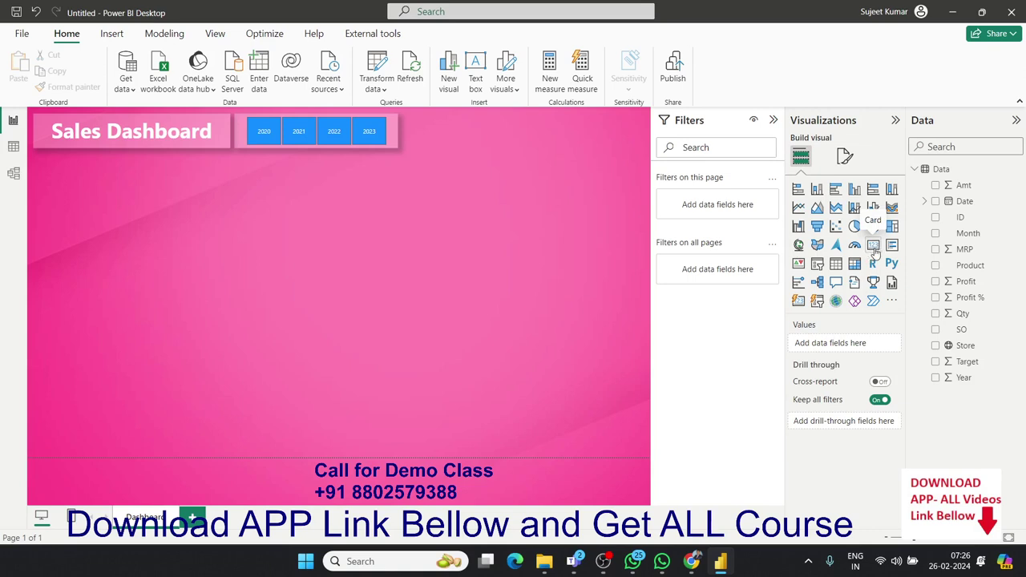
pyautogui.click(874, 247)
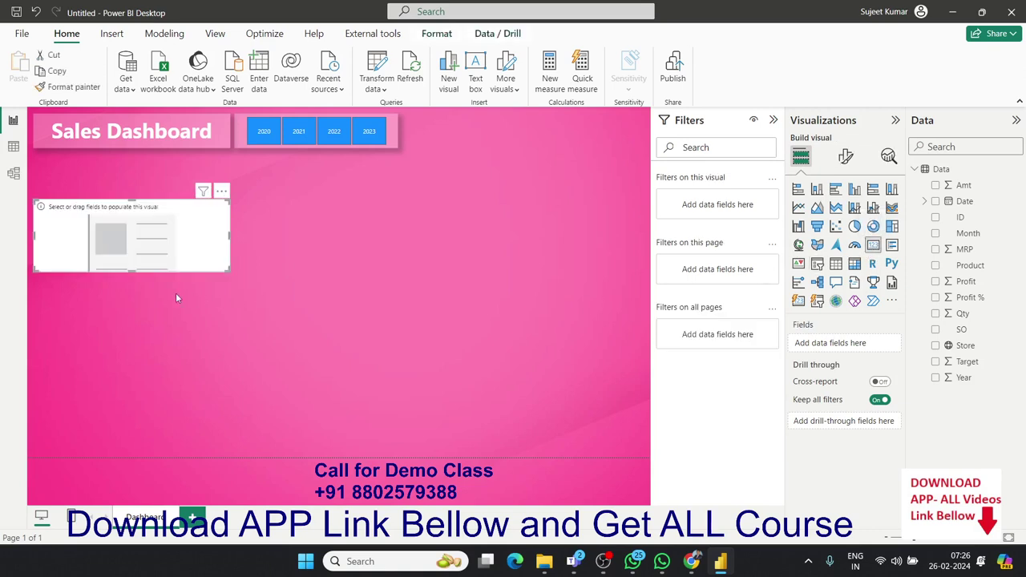
pyautogui.moveTo(197, 272); pyautogui.dragTo(550, 259)
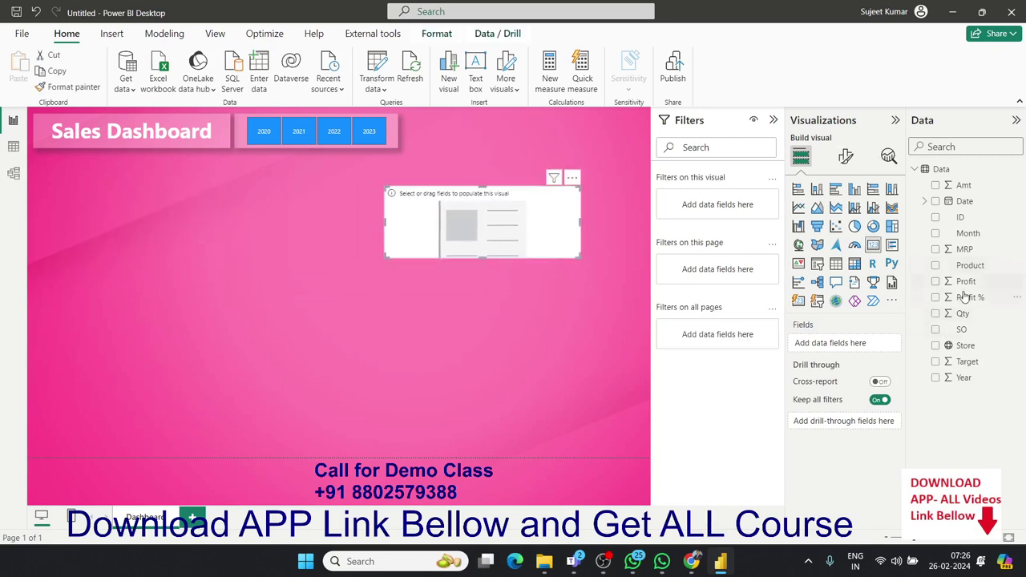
pyautogui.moveTo(965, 314); pyautogui.dragTo(542, 243)
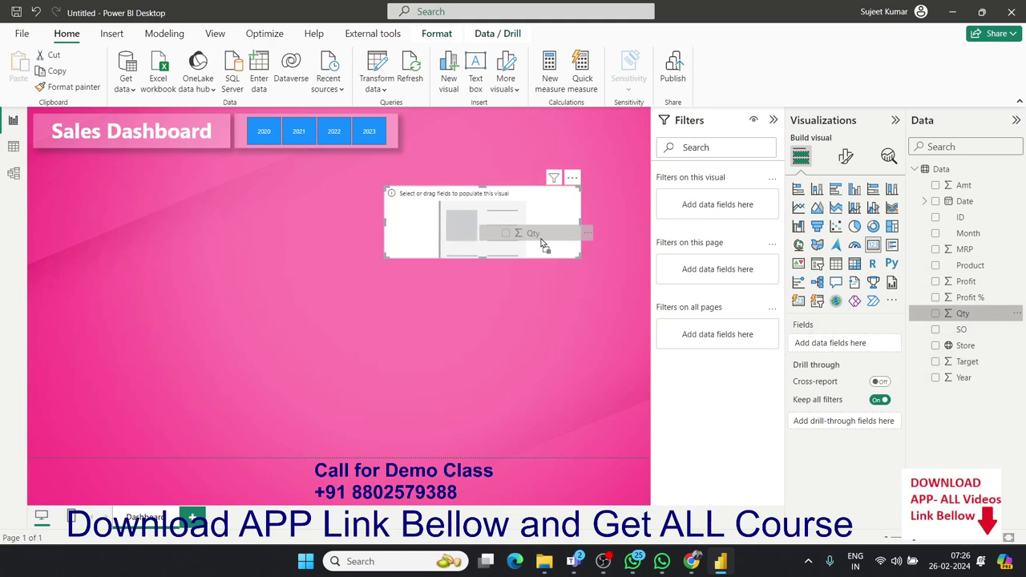
pyautogui.moveTo(541, 243); pyautogui.dragTo(525, 237)
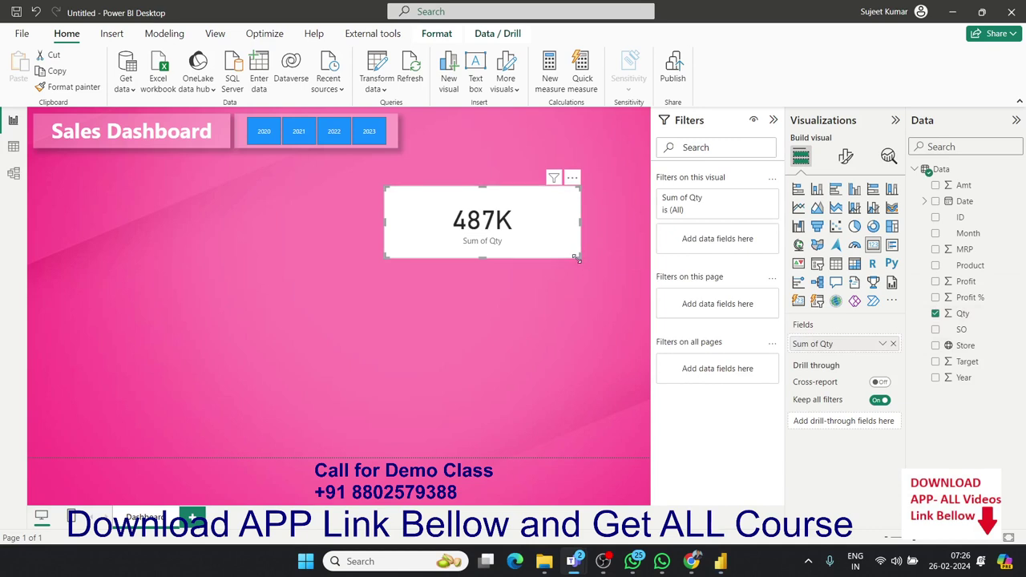
# Step: Shrink the 487K card and compare it with the reference dashboard
pyautogui.moveTo(574, 260); pyautogui.dragTo(504, 246)
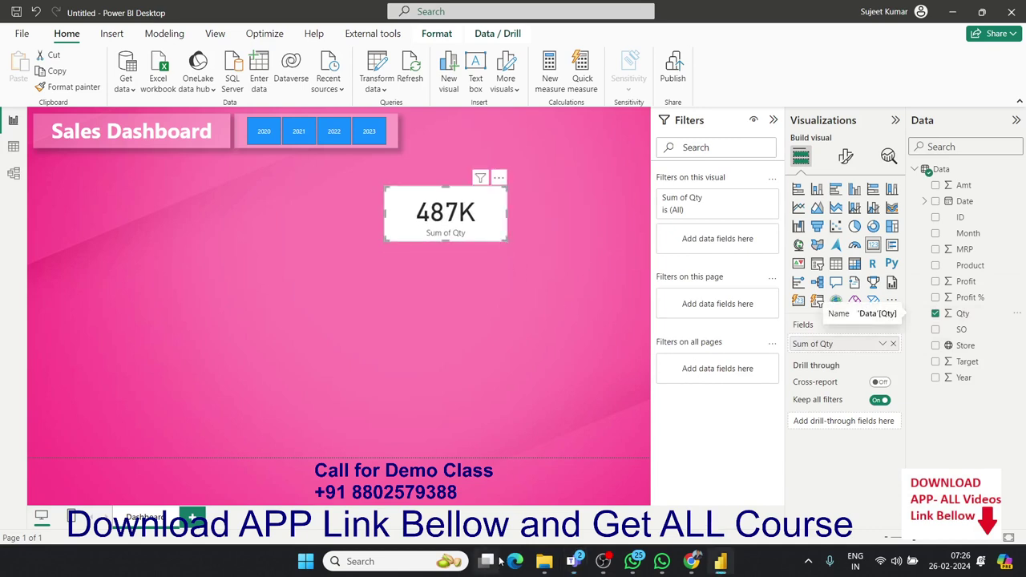
pyautogui.hotkey('alt', 'Tab')
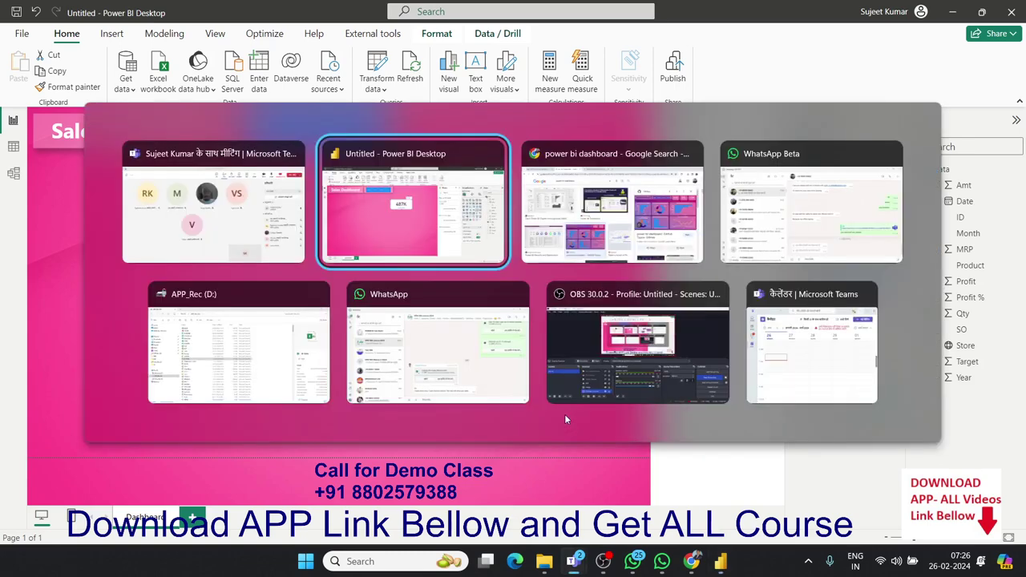
pyautogui.press('Tab')
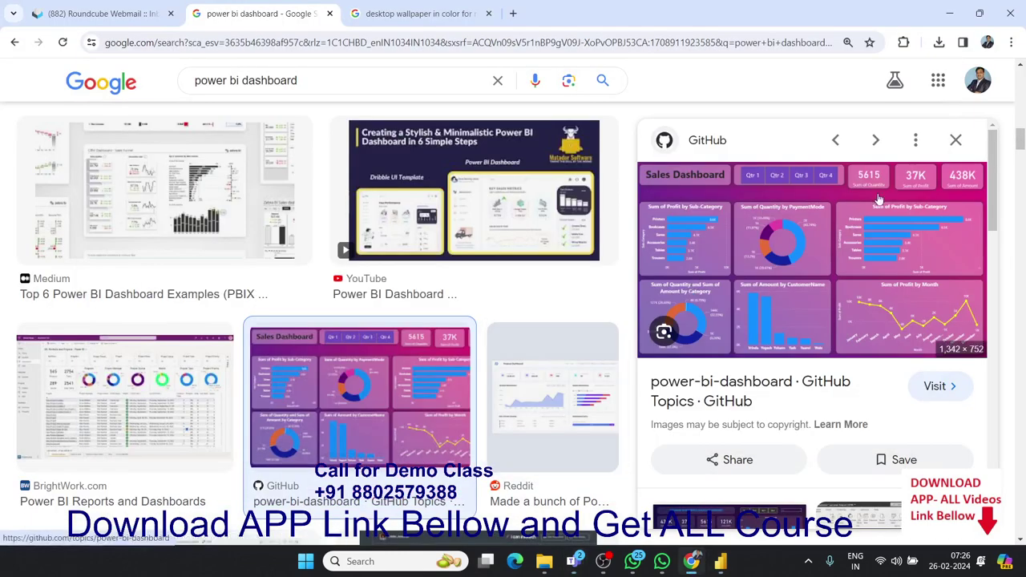
pyautogui.hotkey('alt', 'Tab')
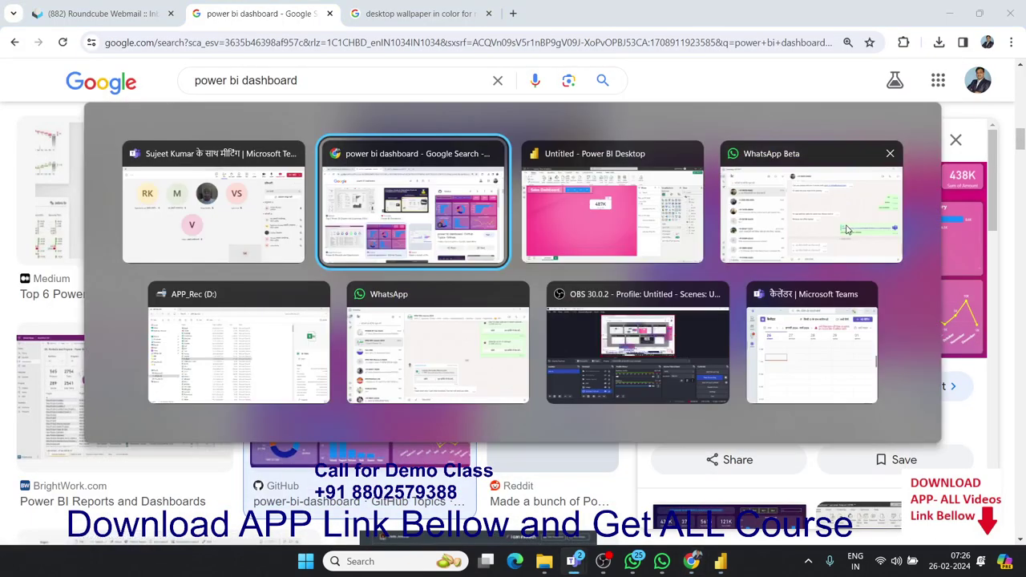
# Step: Set the 487K card's background transparency to 71% and add a drop shadow
pyautogui.press('Tab')
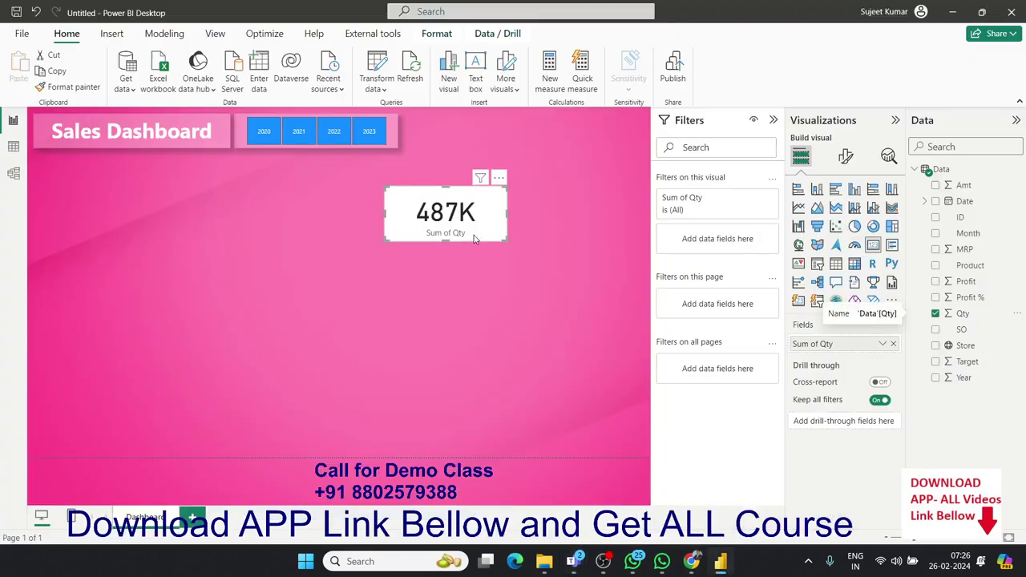
pyautogui.click(846, 165)
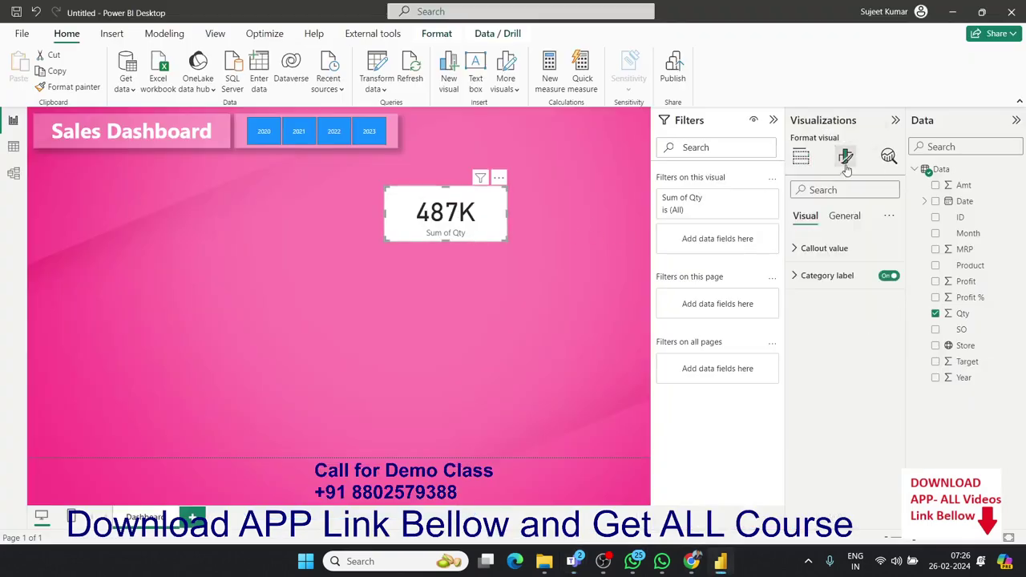
pyautogui.click(801, 156)
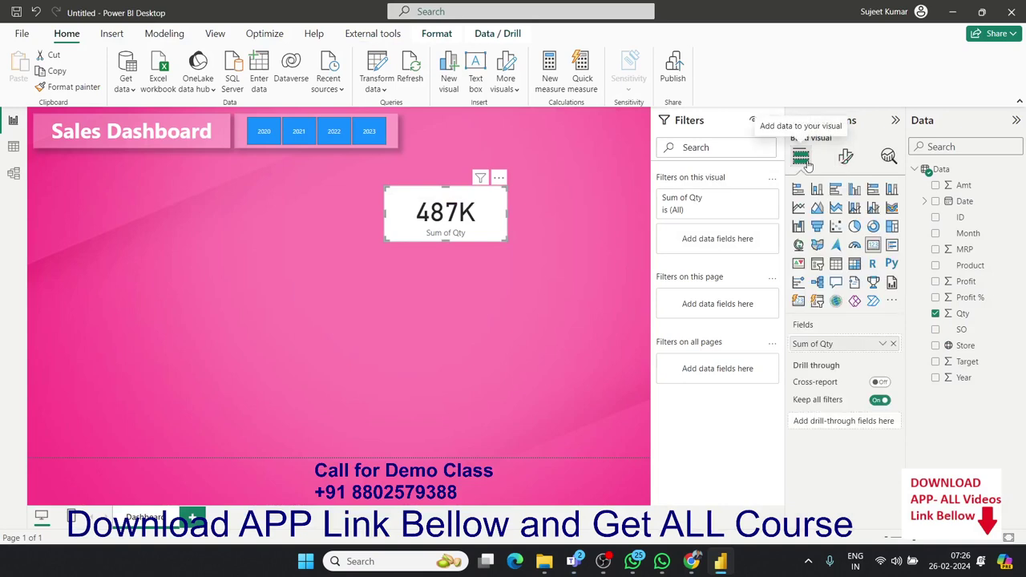
pyautogui.click(846, 156)
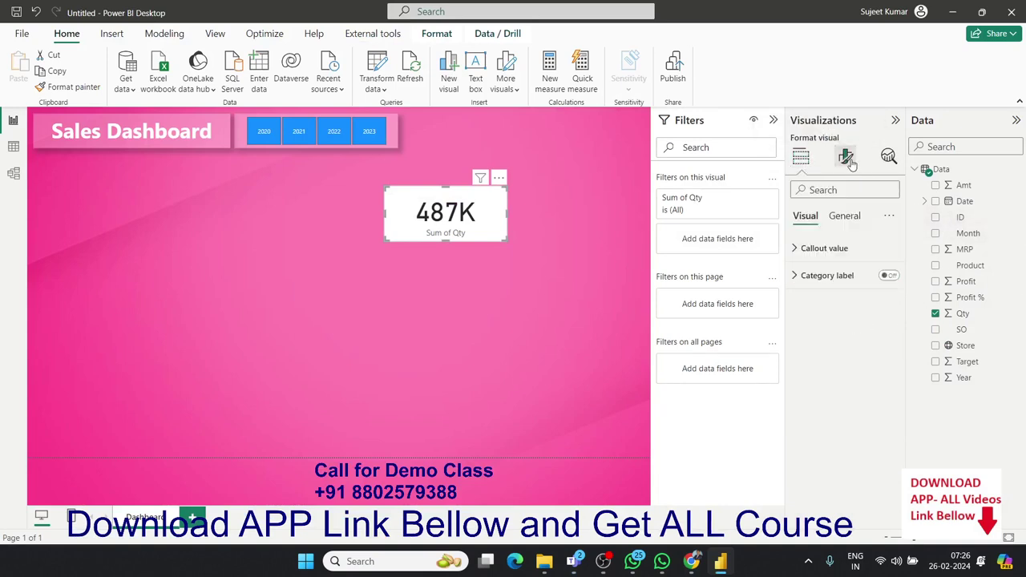
pyautogui.click(844, 216)
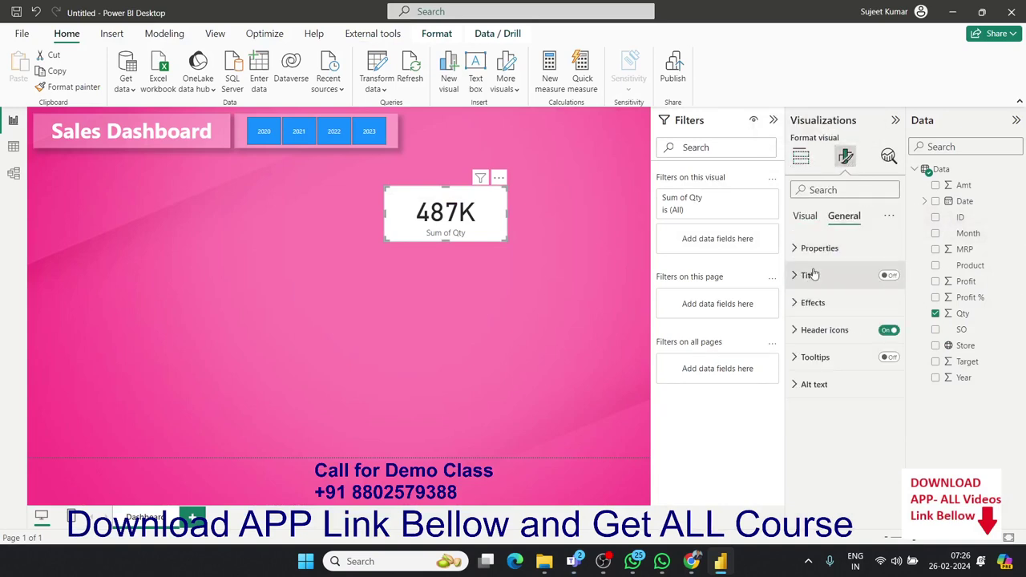
pyautogui.click(811, 302)
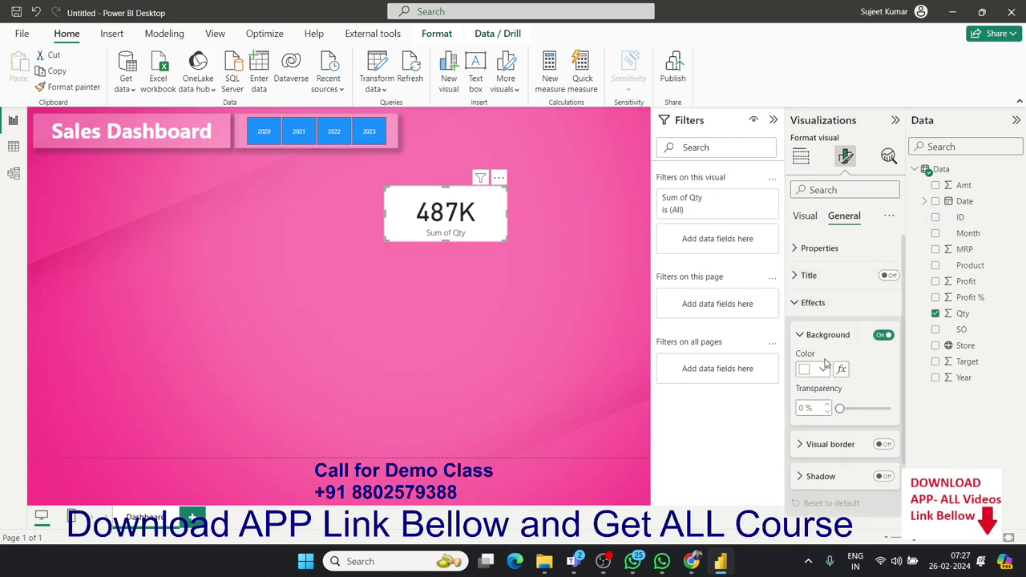
pyautogui.click(813, 408)
pyautogui.write('71')
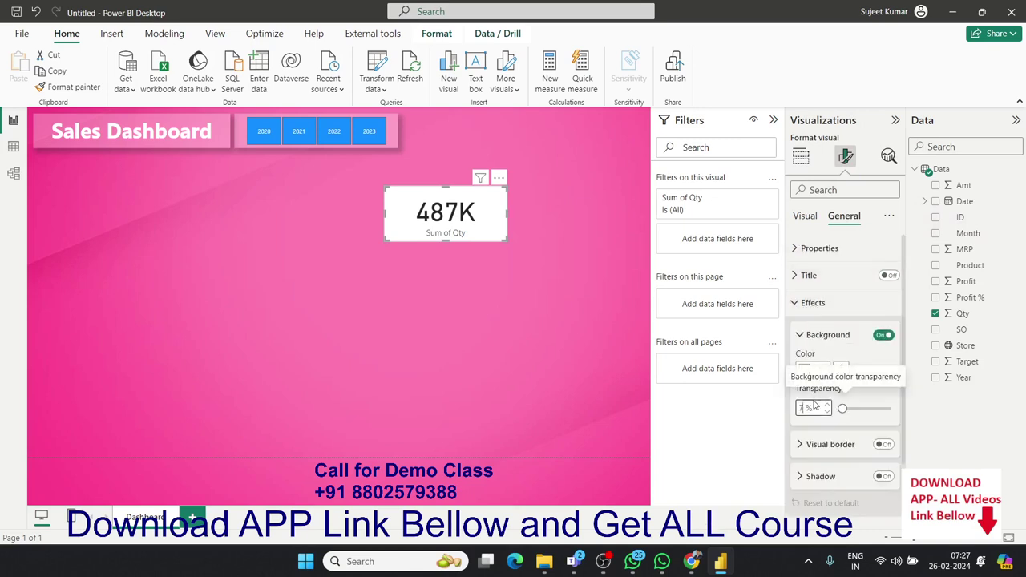
pyautogui.press('Return')
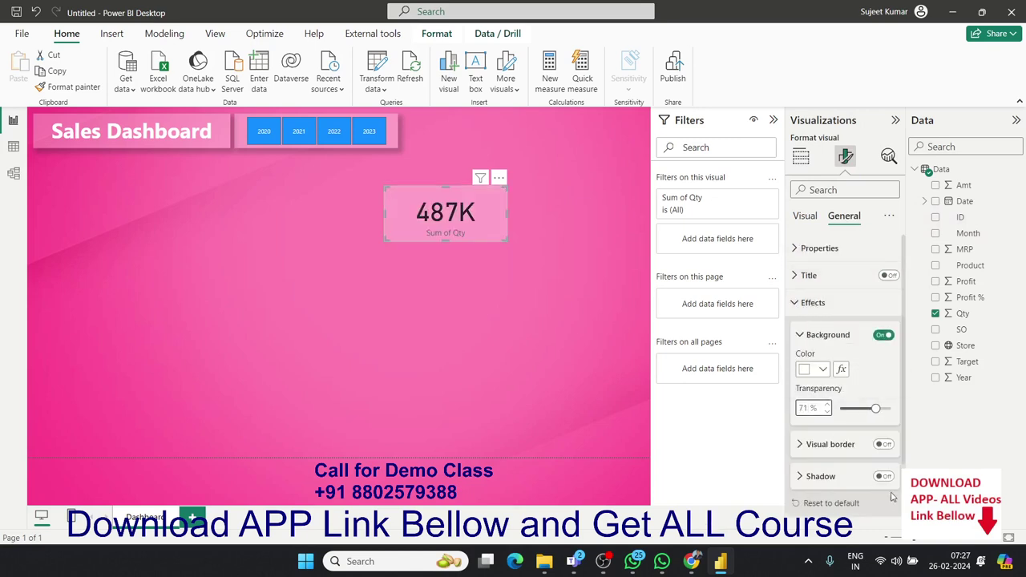
pyautogui.click(884, 477)
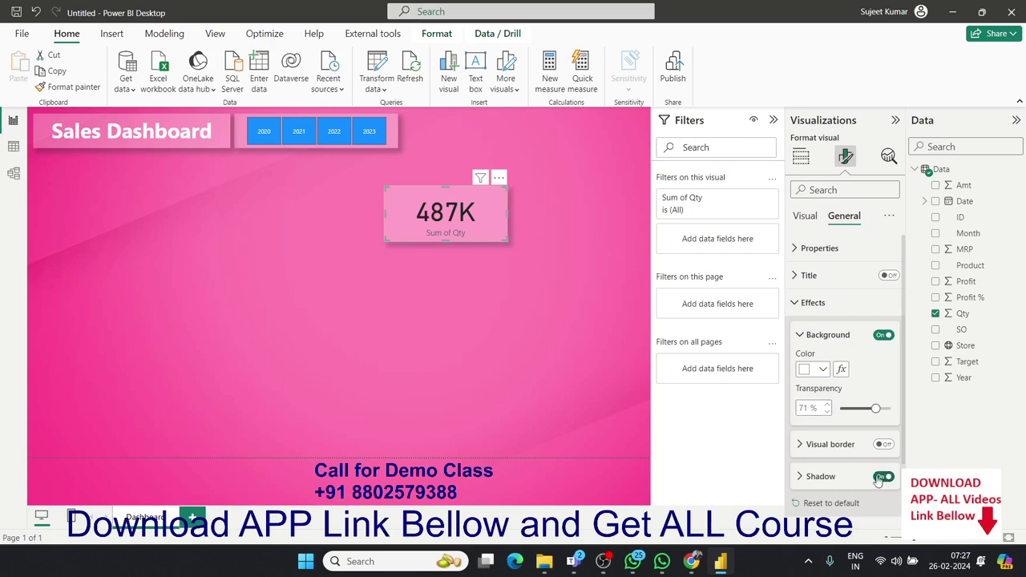
# Step: Turn on Maintain layer order in the card's advanced options
pyautogui.scroll(-2, 872, 465)
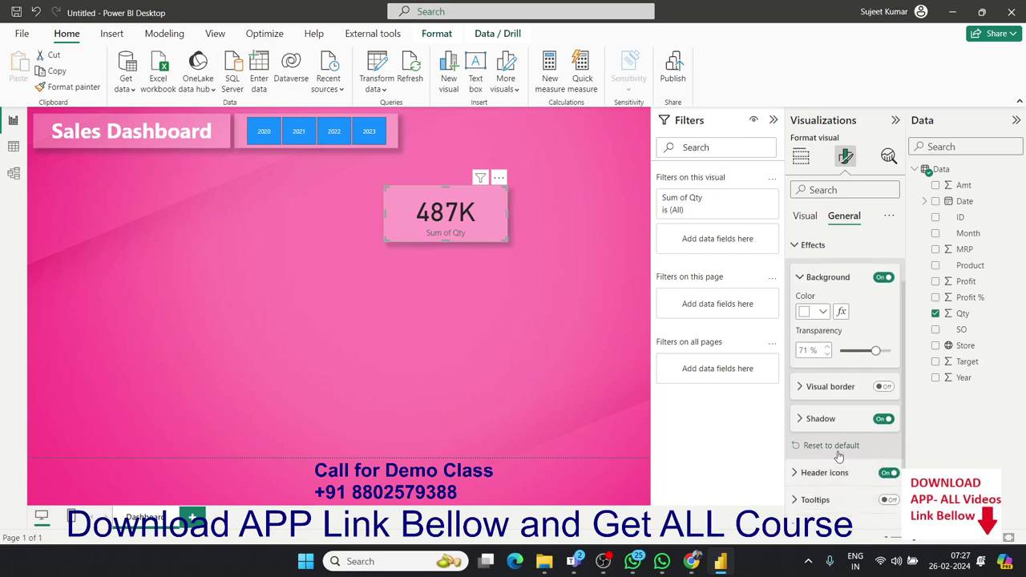
pyautogui.scroll(2, 810, 469)
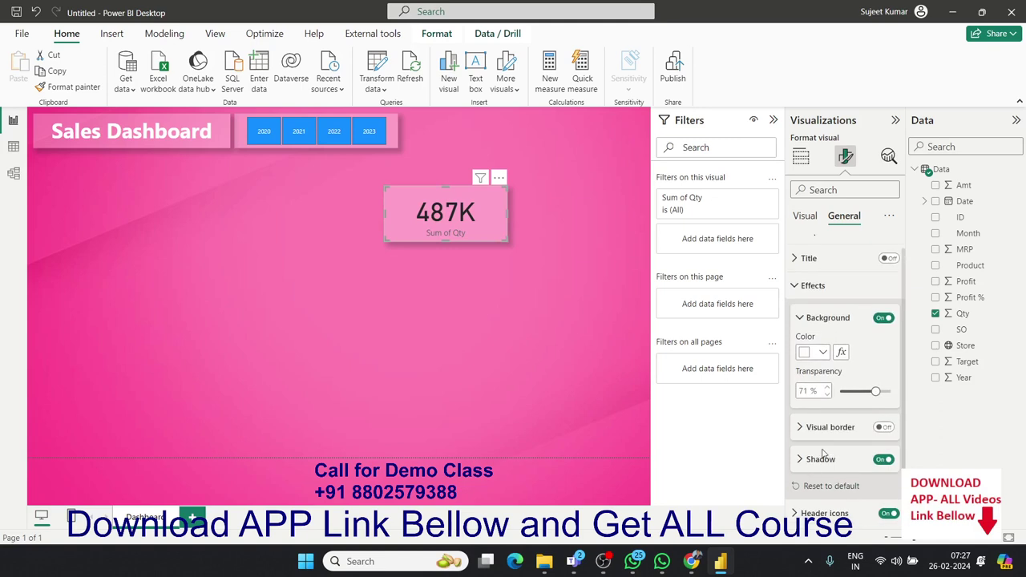
pyautogui.click(795, 302)
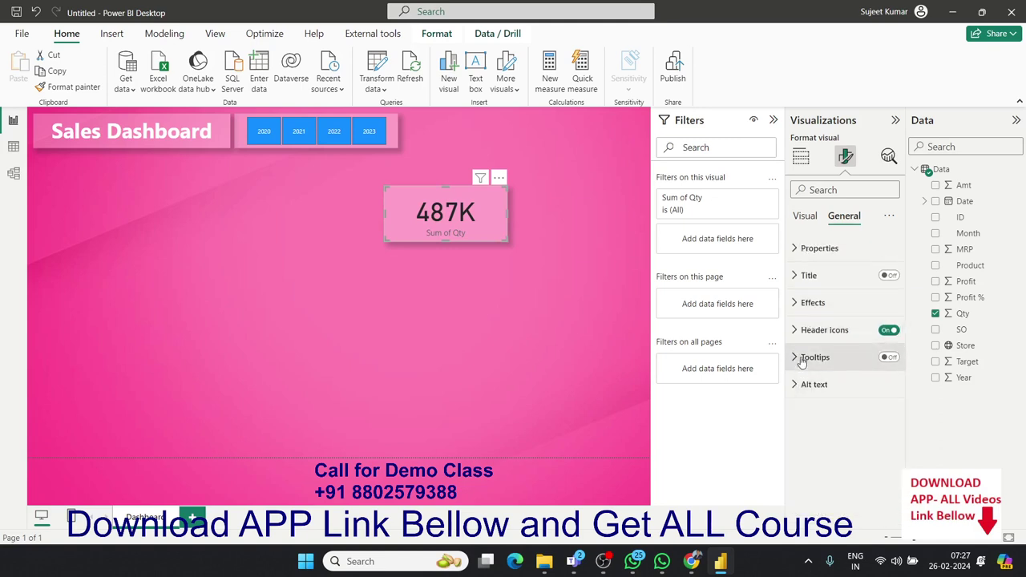
pyautogui.click(797, 250)
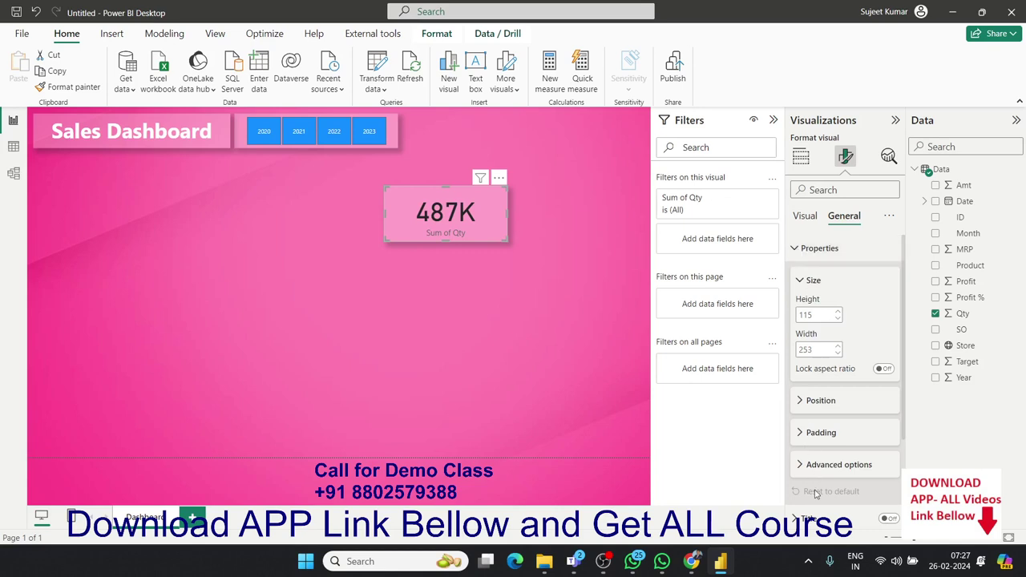
pyautogui.click(802, 433)
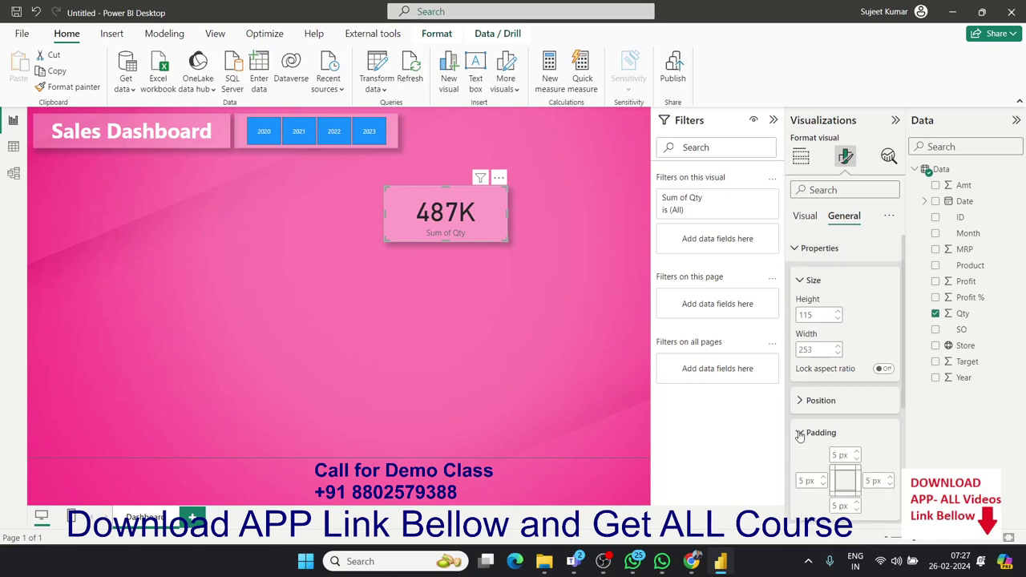
pyautogui.click(800, 434)
pyautogui.click(800, 462)
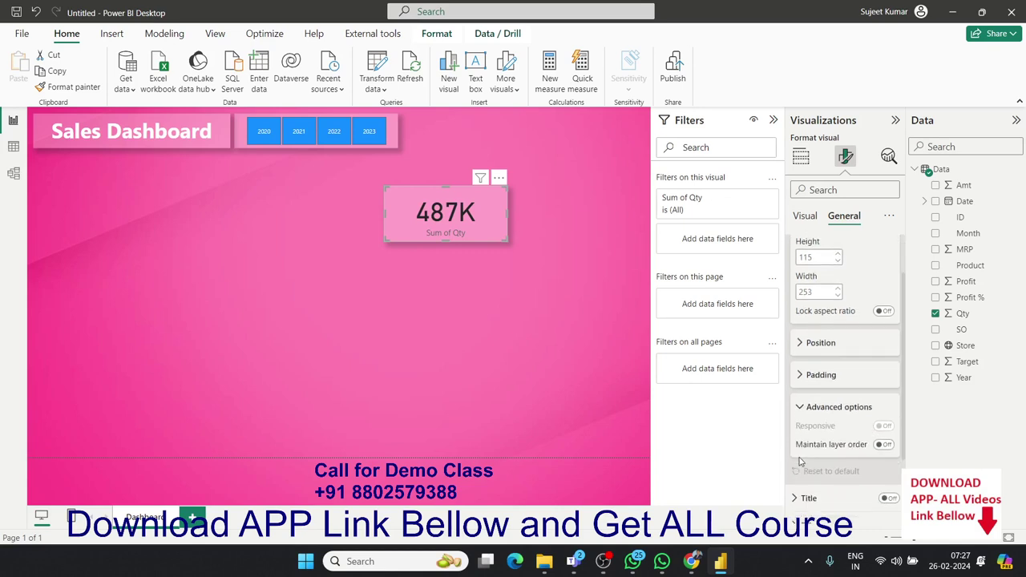
pyautogui.click(885, 445)
pyautogui.click(485, 323)
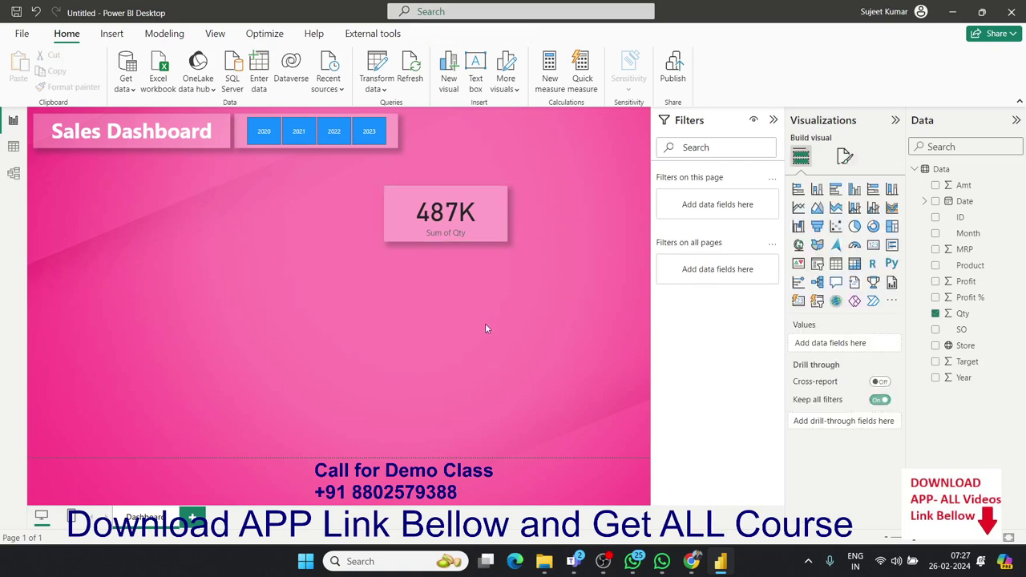
# Step: Make the card's Sum of Qty category label white
pyautogui.click(497, 240)
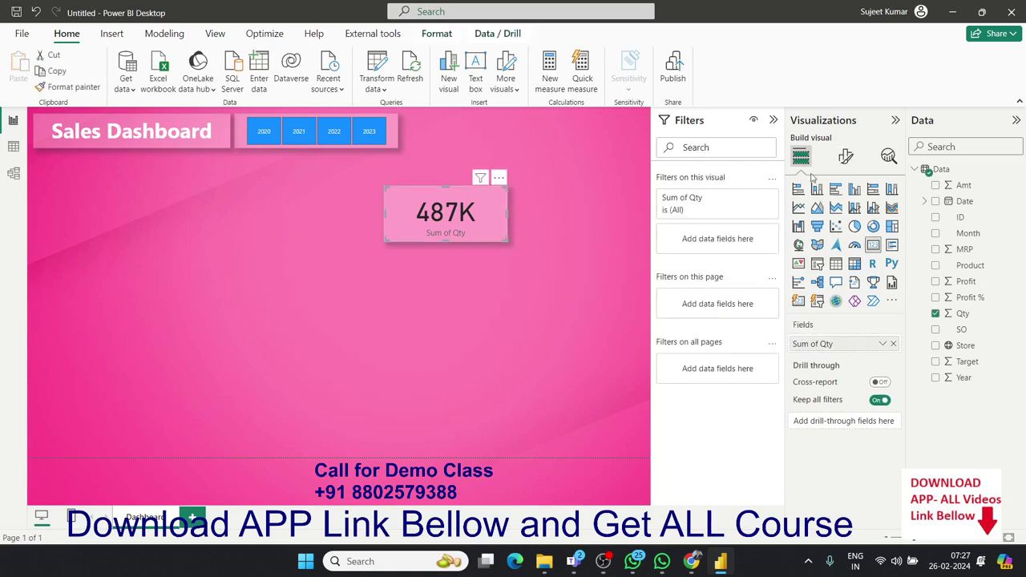
pyautogui.click(847, 160)
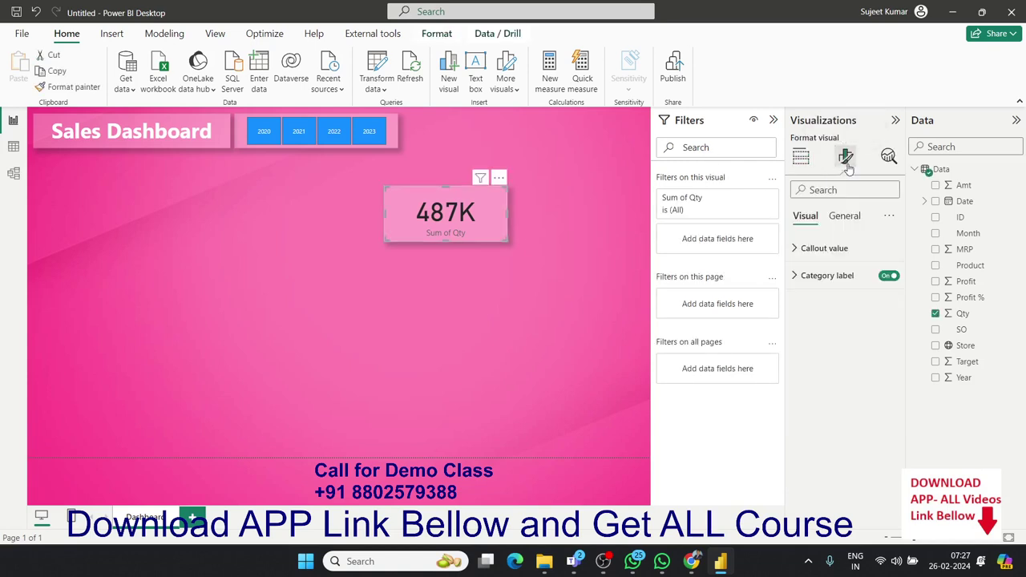
pyautogui.click(798, 281)
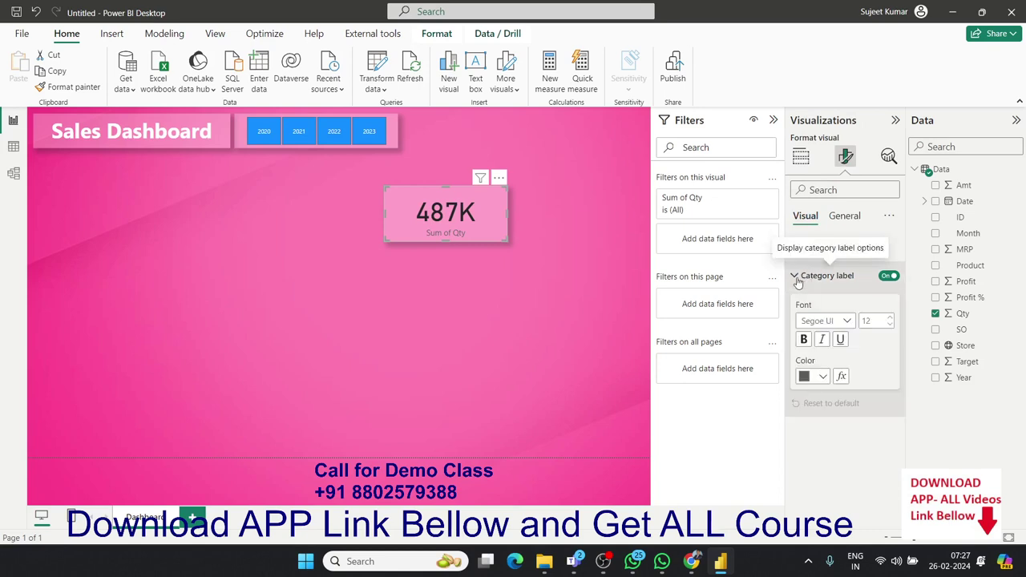
pyautogui.click(796, 277)
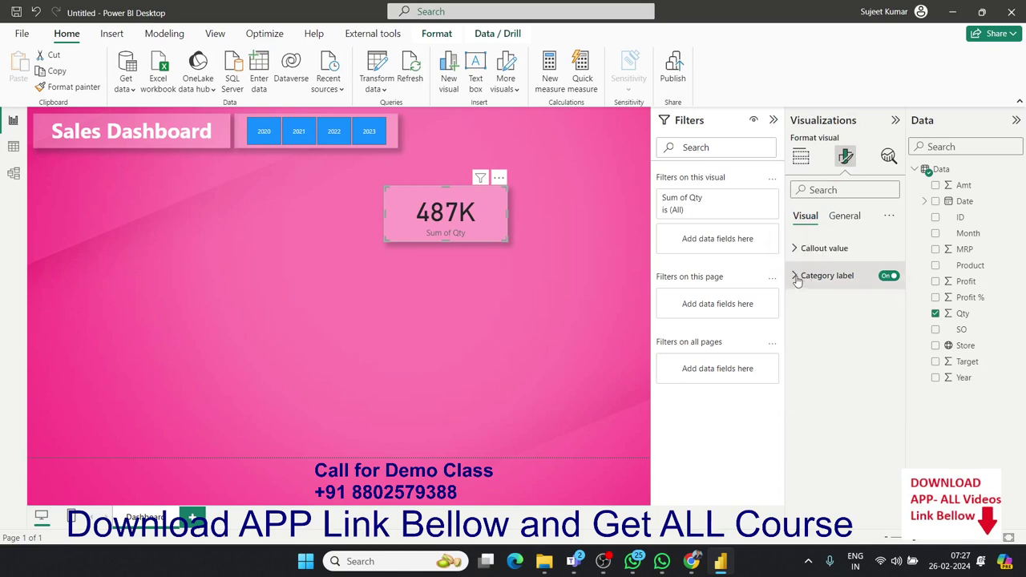
pyautogui.click(797, 280)
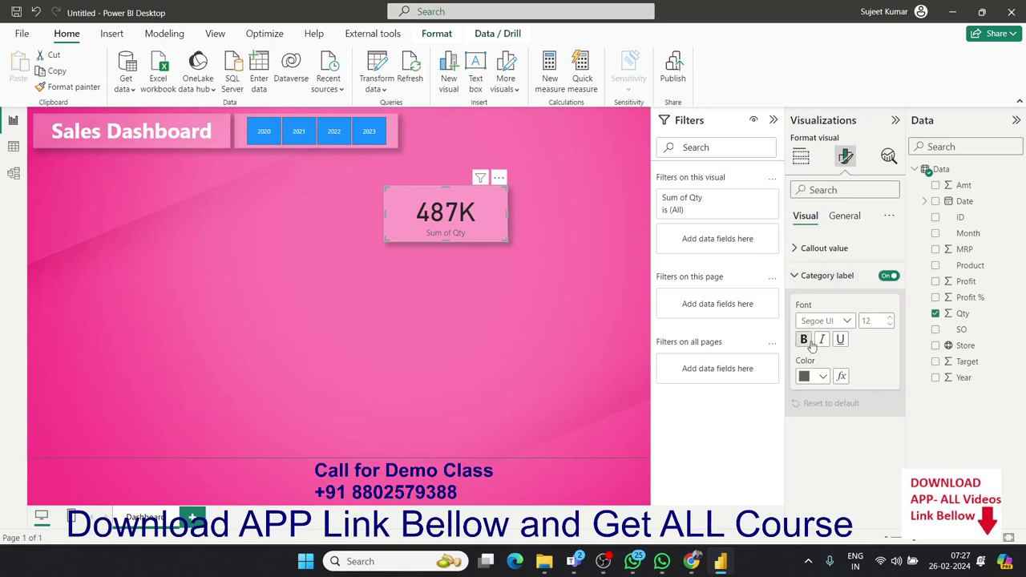
pyautogui.click(823, 377)
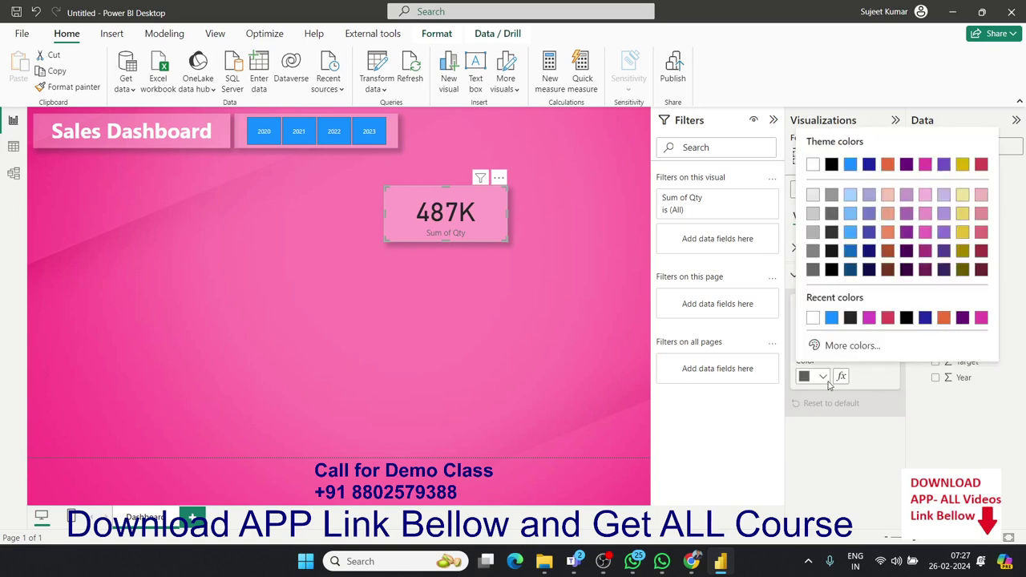
pyautogui.click(813, 164)
# Step: Make the 487K callout value white and bold
pyautogui.click(797, 250)
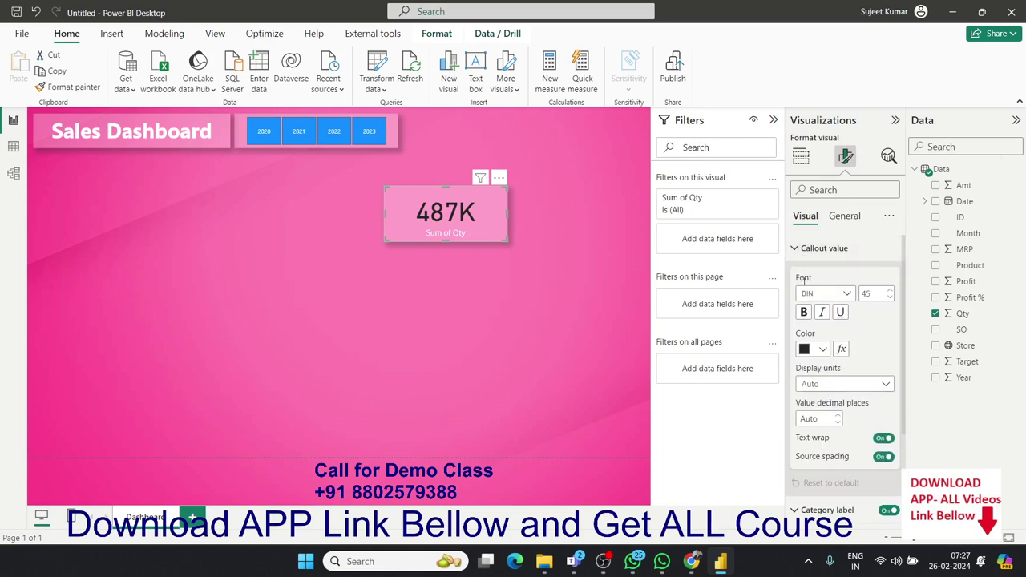
pyautogui.click(822, 351)
pyautogui.click(813, 138)
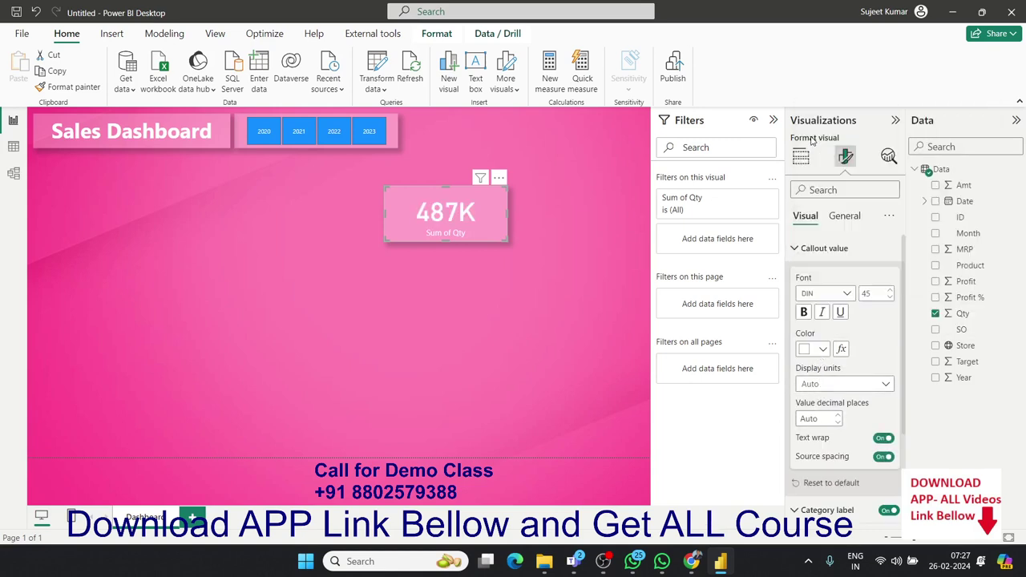
pyautogui.click(805, 314)
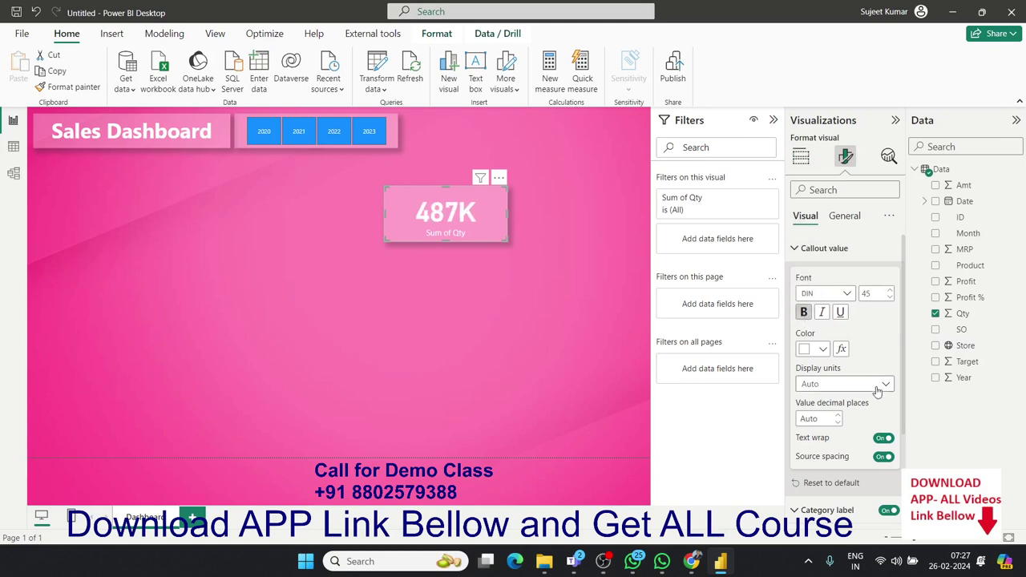
pyautogui.scroll(-3, 878, 393)
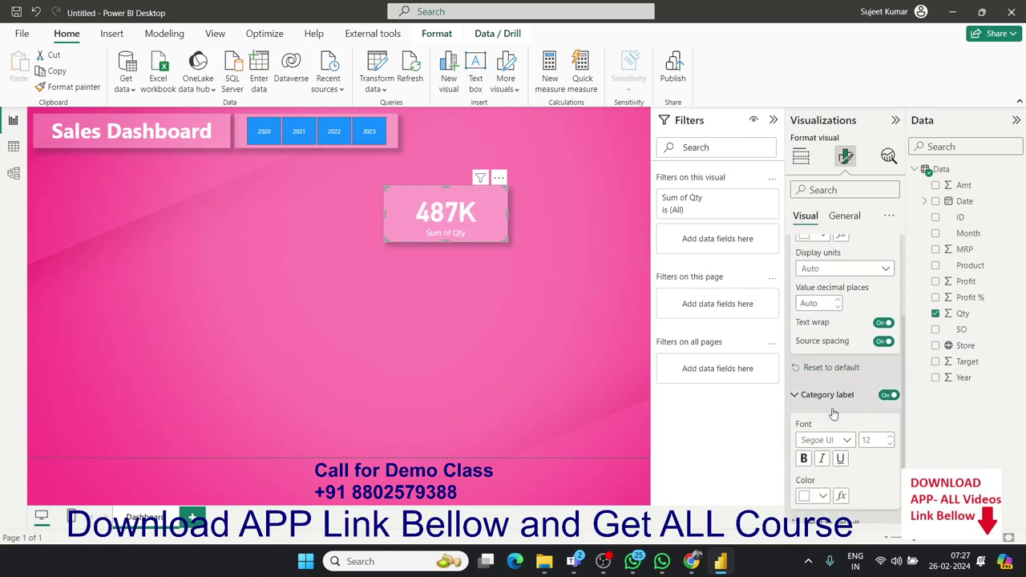
pyautogui.scroll(-1, 833, 411)
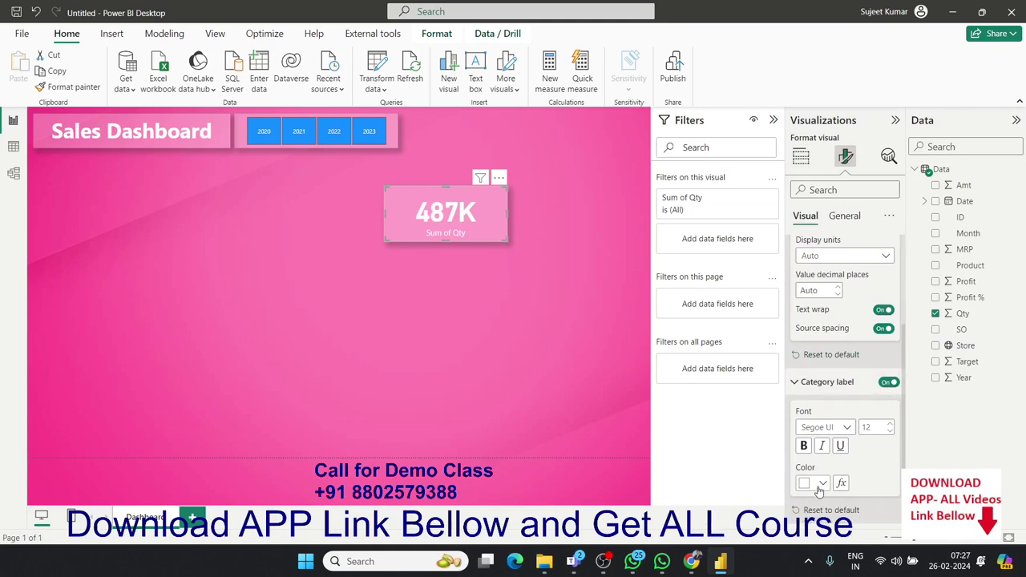
pyautogui.scroll(3, 826, 412)
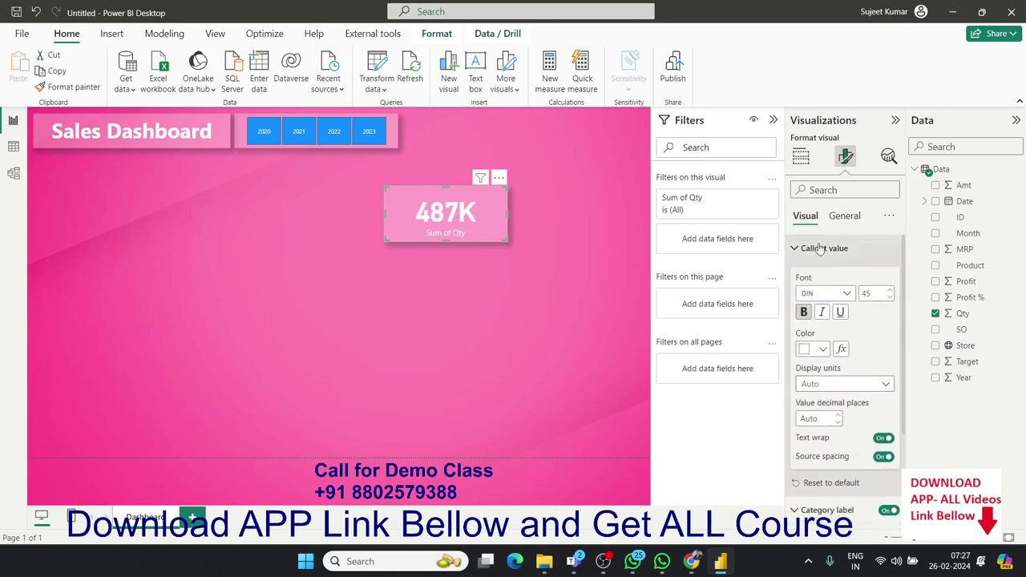
pyautogui.scroll(-2, 857, 397)
pyautogui.scroll(-1, 857, 398)
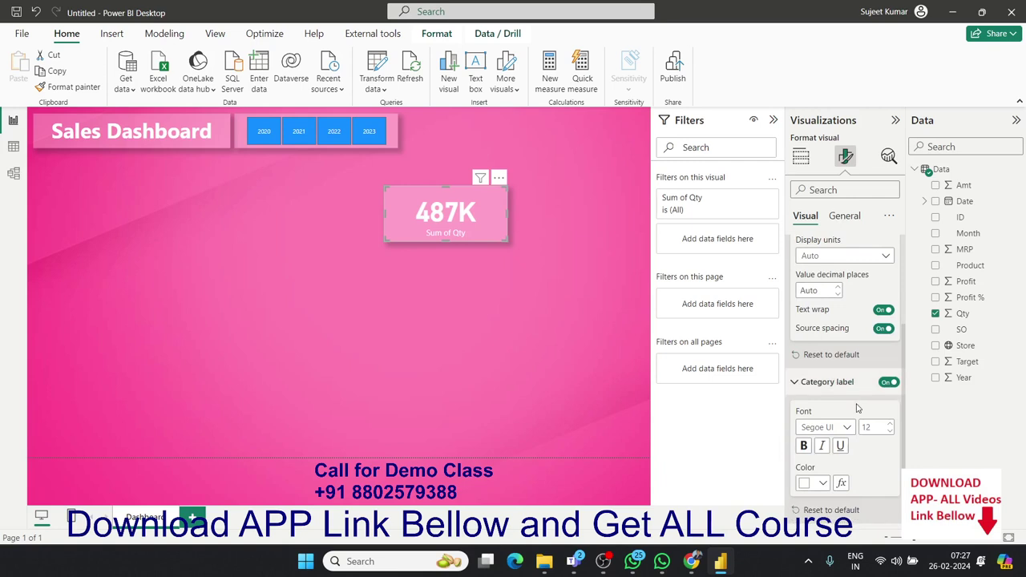
pyautogui.scroll(3, 857, 398)
pyautogui.click(571, 275)
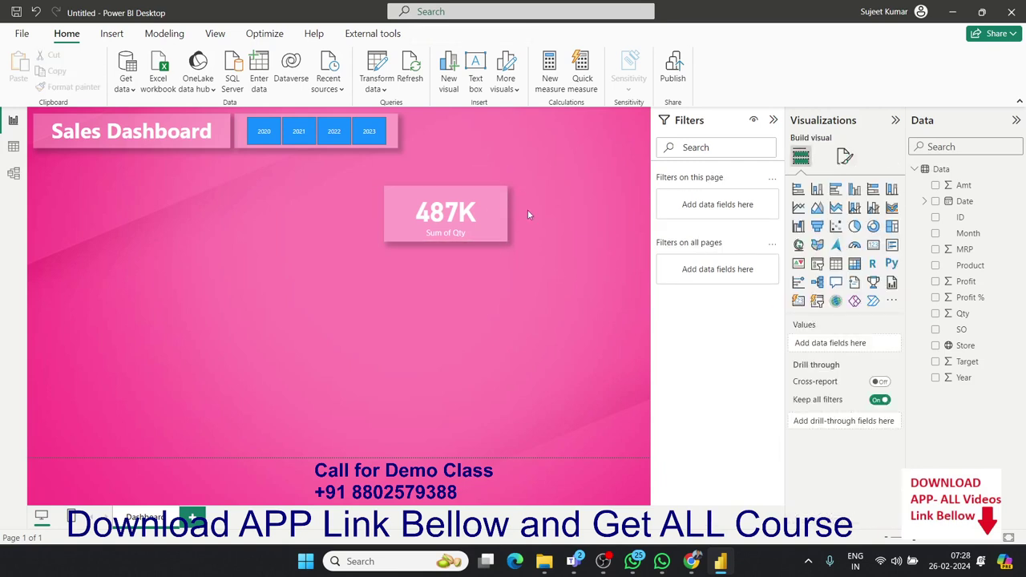
# Step: Turn on a visual border around the 487K card
pyautogui.click(503, 239)
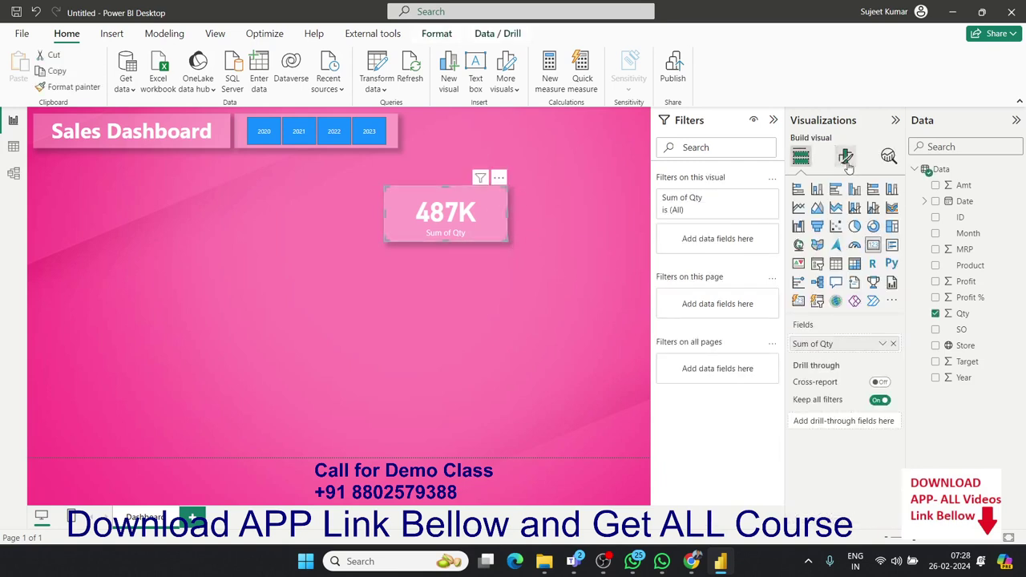
pyautogui.click(845, 156)
pyautogui.click(842, 222)
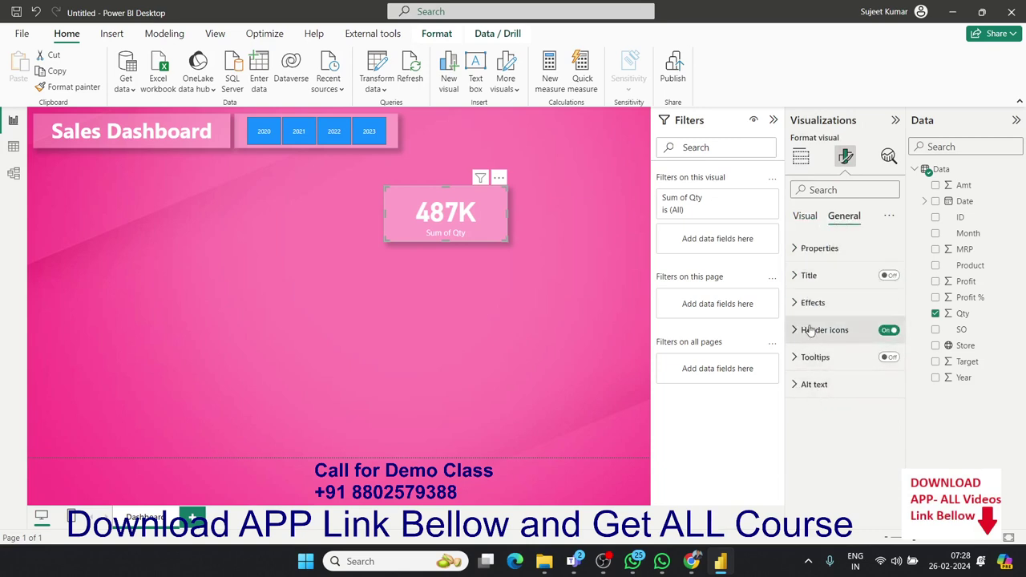
pyautogui.click(806, 249)
pyautogui.click(804, 249)
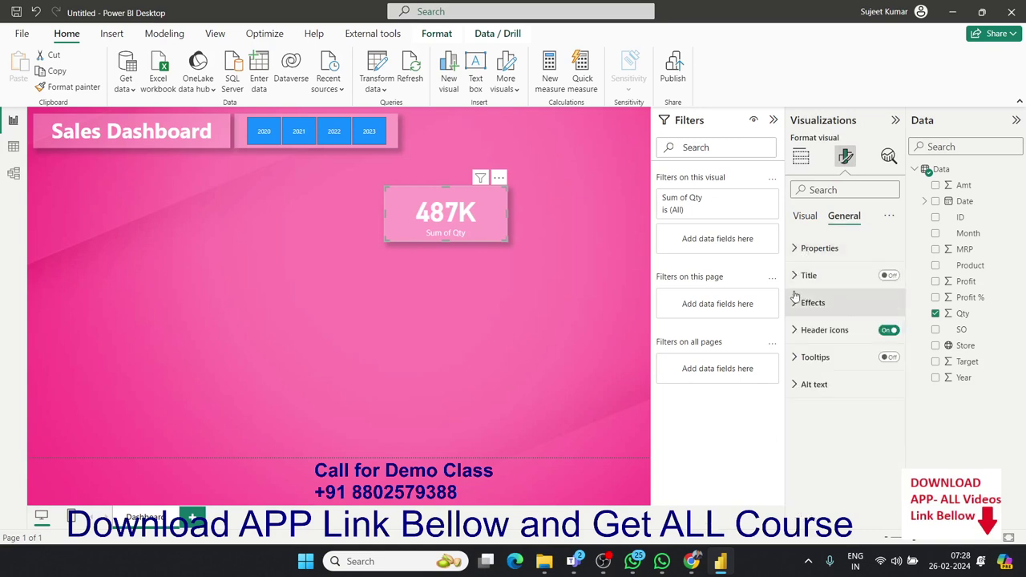
pyautogui.click(801, 300)
pyautogui.scroll(-2, 831, 429)
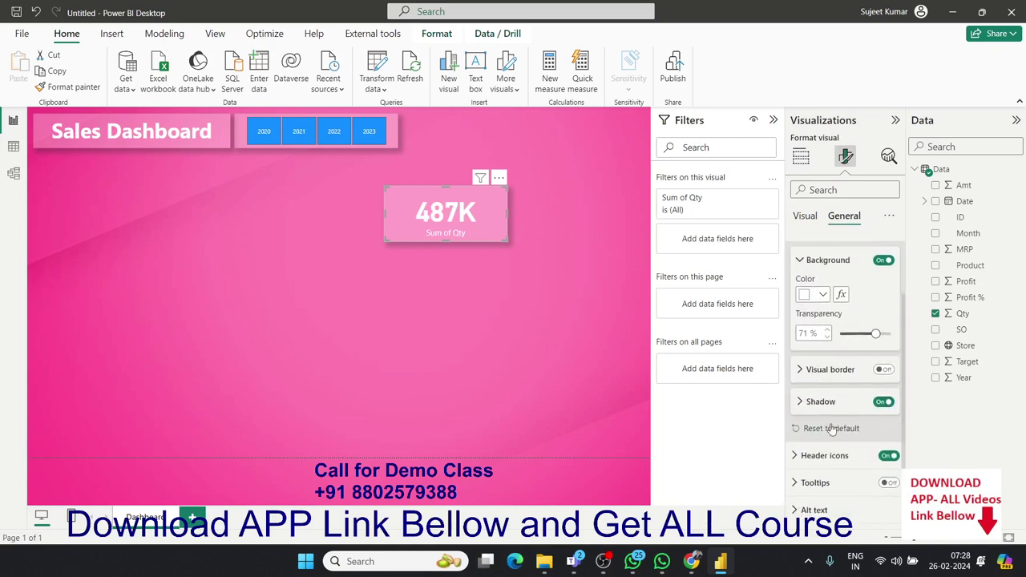
pyautogui.click(884, 369)
pyautogui.click(800, 378)
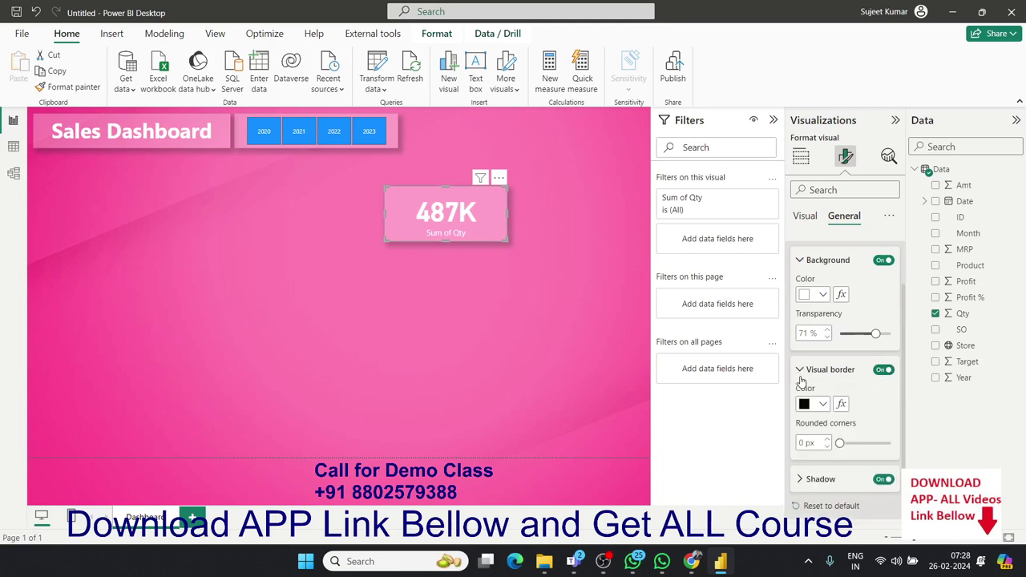
pyautogui.scroll(-1, 802, 382)
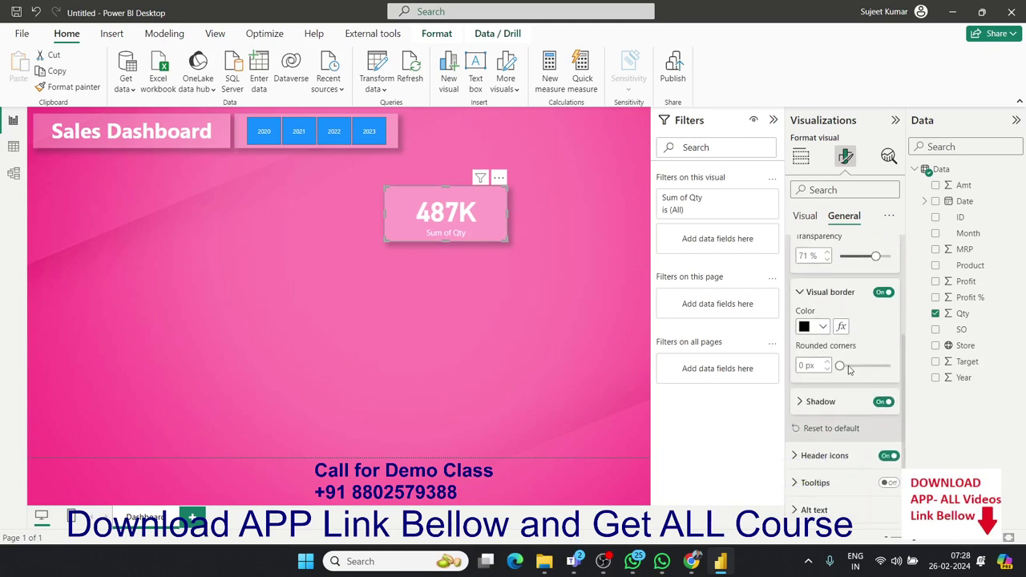
pyautogui.click(491, 317)
# Step: Make the card's border white and round its corners to about 6 px
pyautogui.click(506, 235)
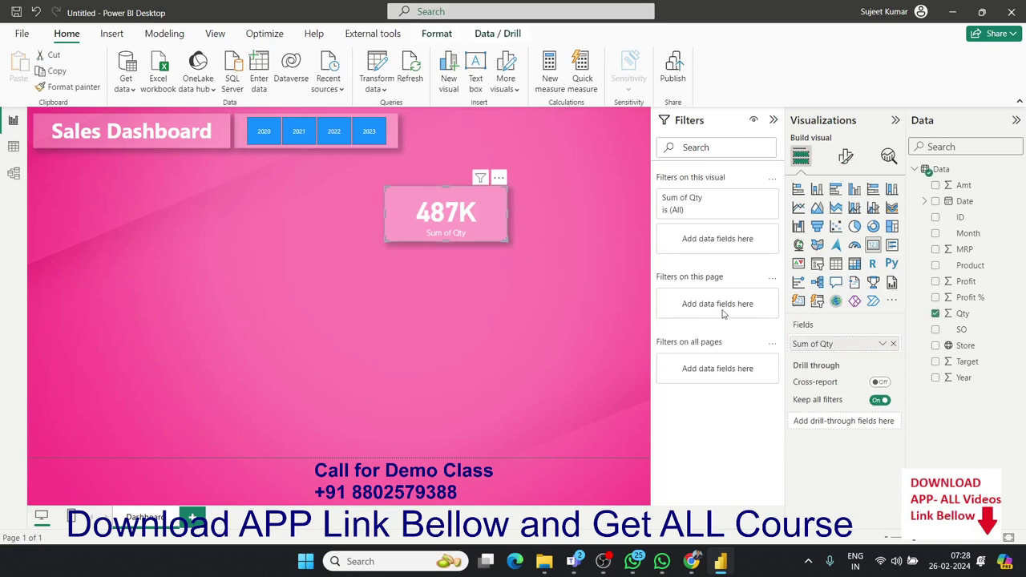
pyautogui.click(846, 156)
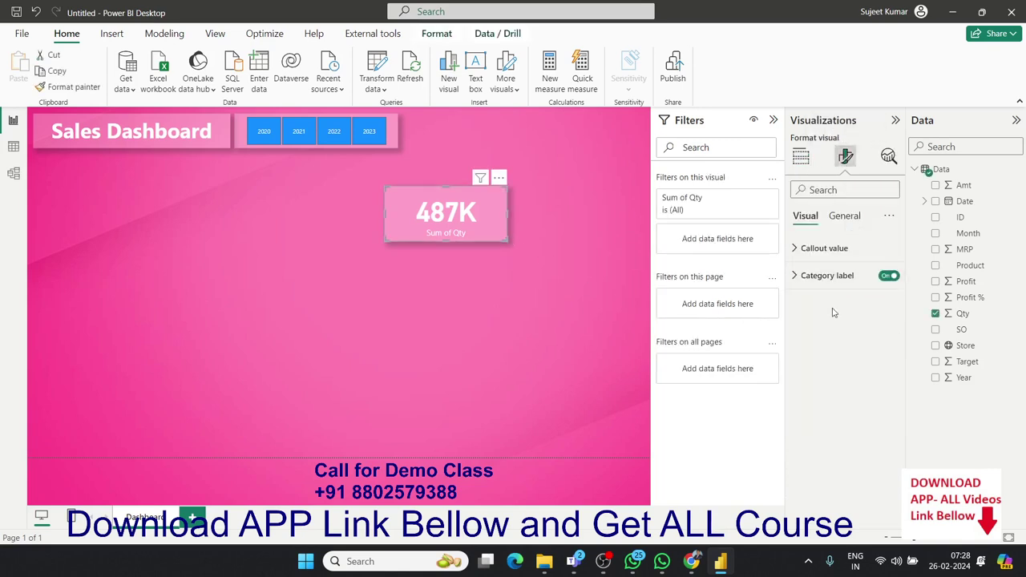
pyautogui.click(848, 215)
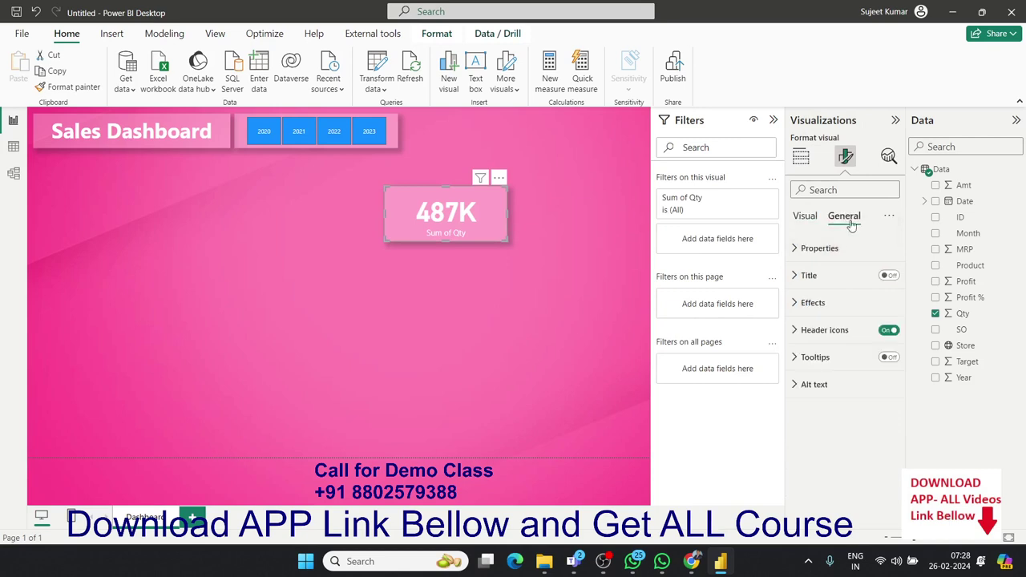
pyautogui.click(800, 303)
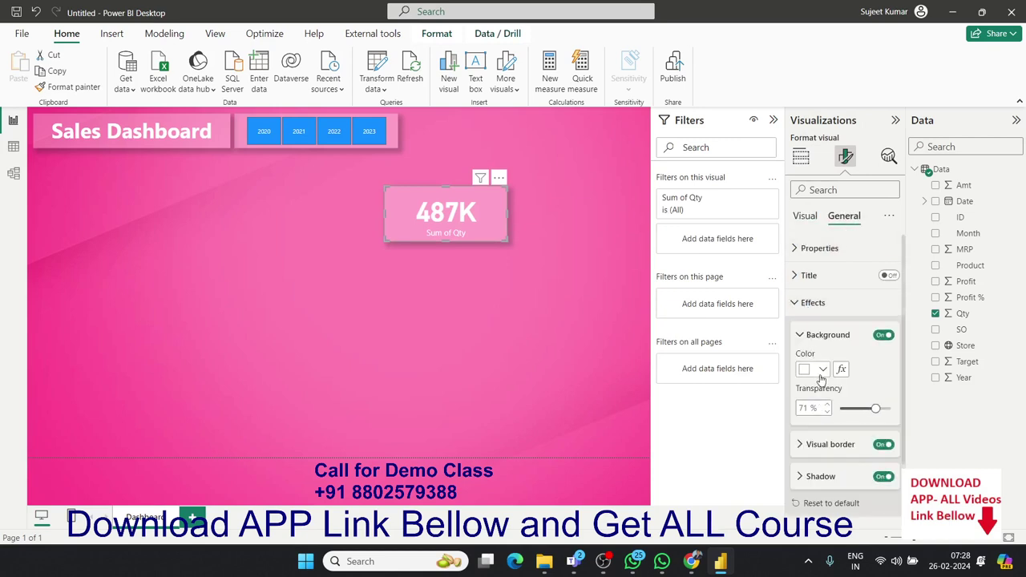
pyautogui.scroll(-2, 823, 379)
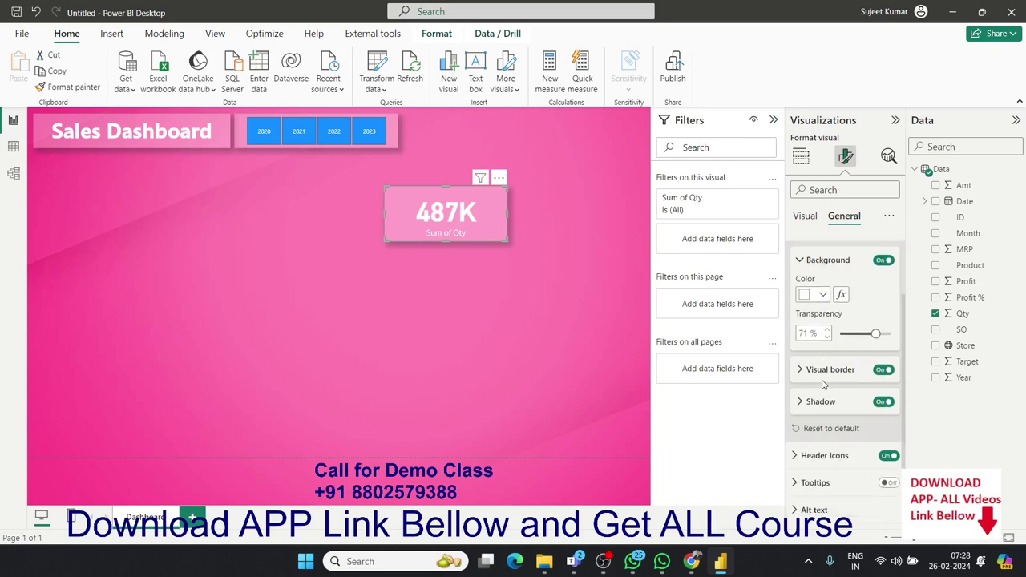
pyautogui.click(816, 370)
pyautogui.scroll(-2, 818, 365)
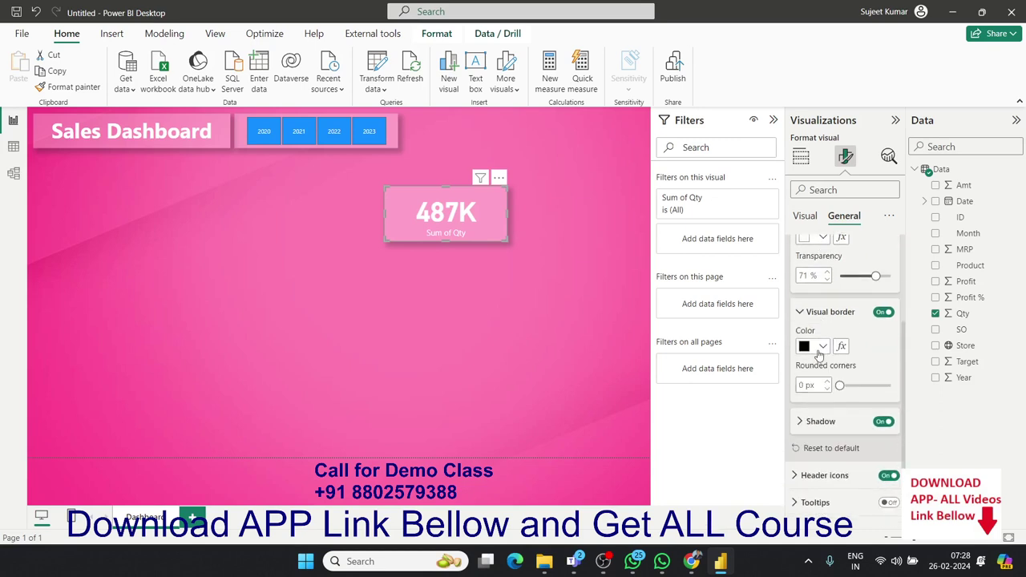
pyautogui.click(824, 347)
pyautogui.click(810, 140)
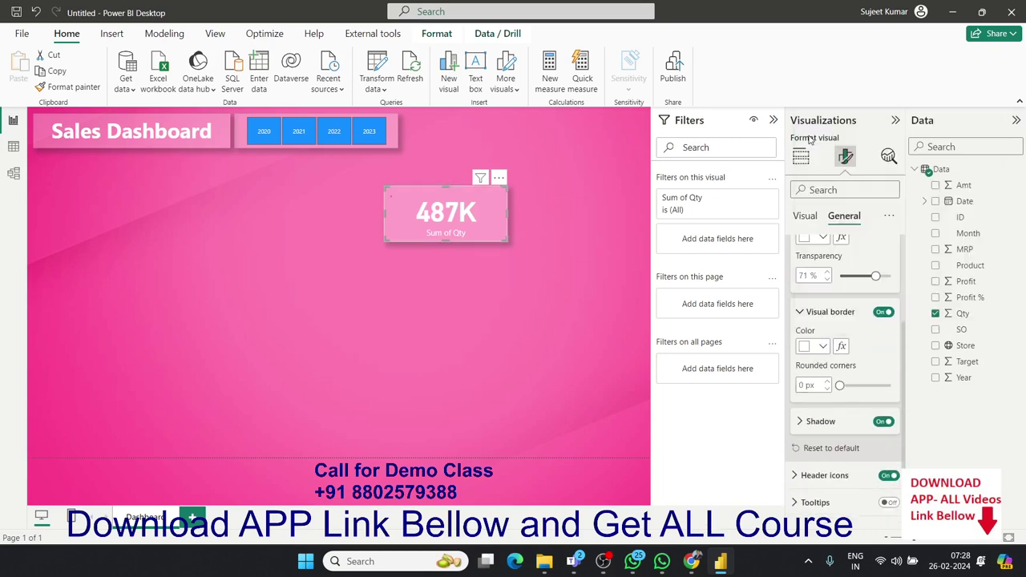
pyautogui.doubleClick(800, 384)
pyautogui.moveTo(846, 388); pyautogui.dragTo(852, 386)
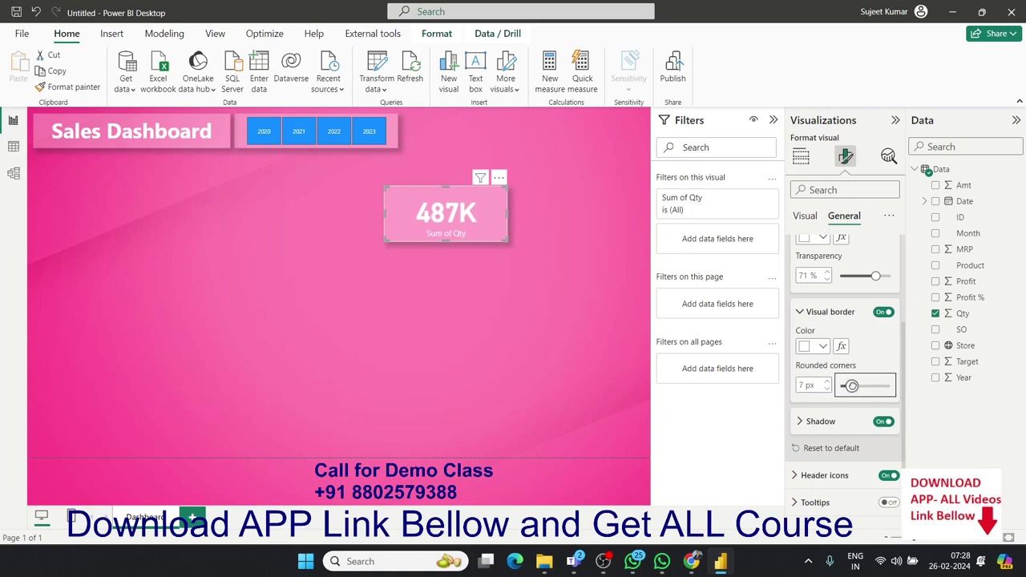
pyautogui.click(620, 366)
# Step: Increase the card's rounded corners to 10 px
pyautogui.click(493, 229)
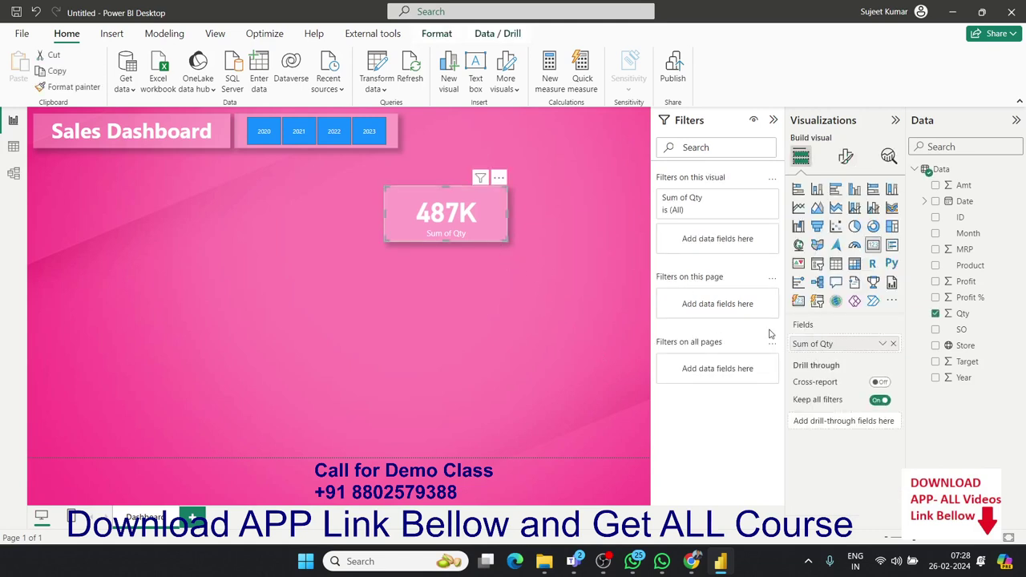
pyautogui.click(846, 157)
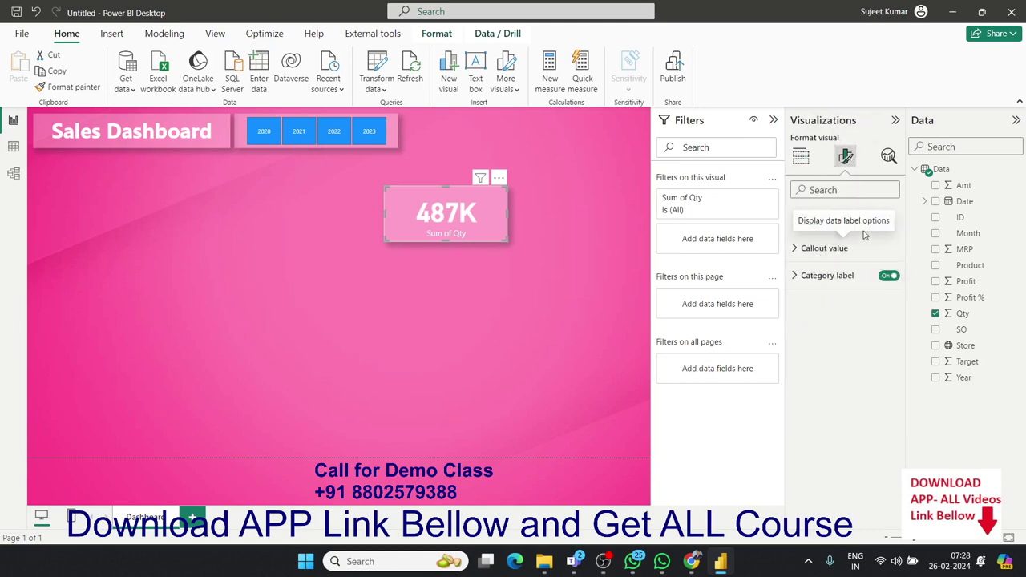
pyautogui.click(846, 218)
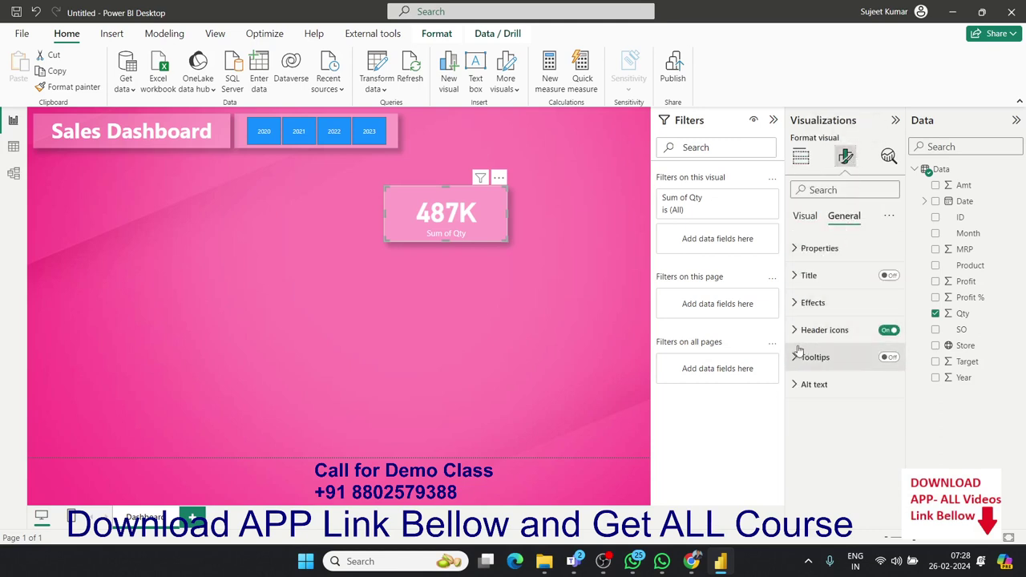
pyautogui.click(799, 303)
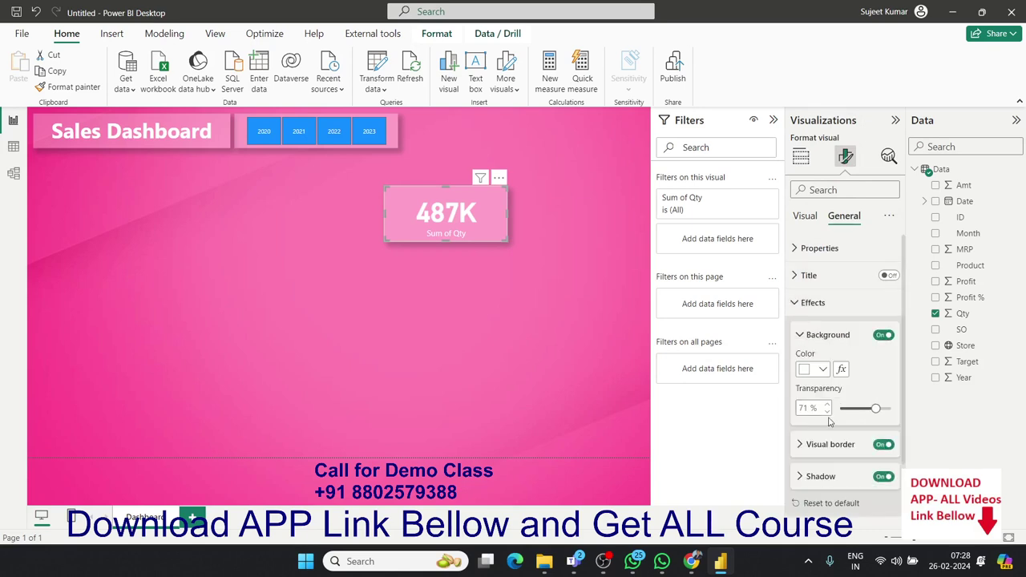
pyautogui.click(800, 449)
pyautogui.scroll(-2, 842, 417)
pyautogui.scroll(-1, 846, 393)
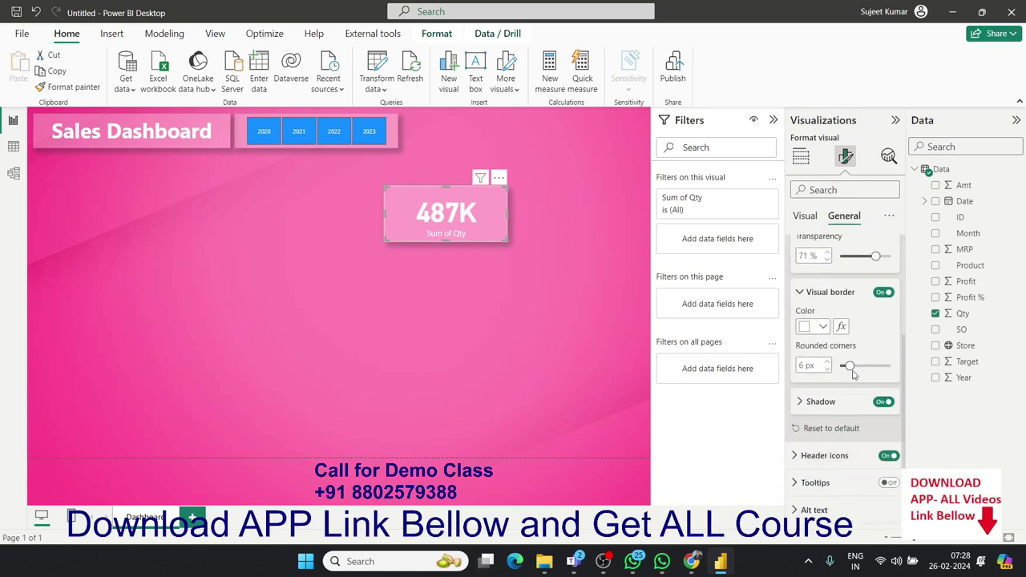
pyautogui.moveTo(849, 365); pyautogui.dragTo(856, 366)
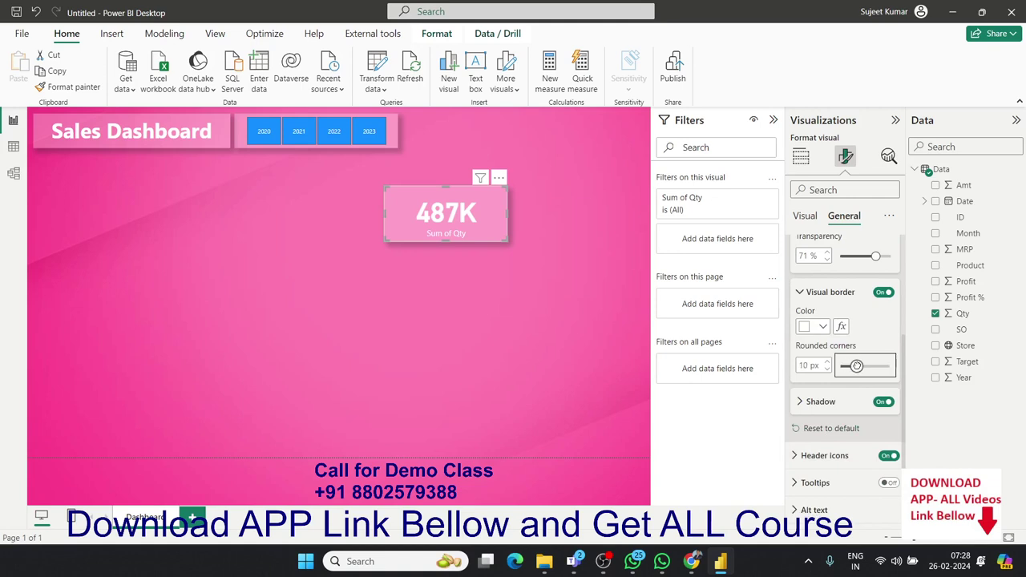
# Step: Resize the 487K card in the top row until its Sum of Qty label shows fully
pyautogui.click(551, 349)
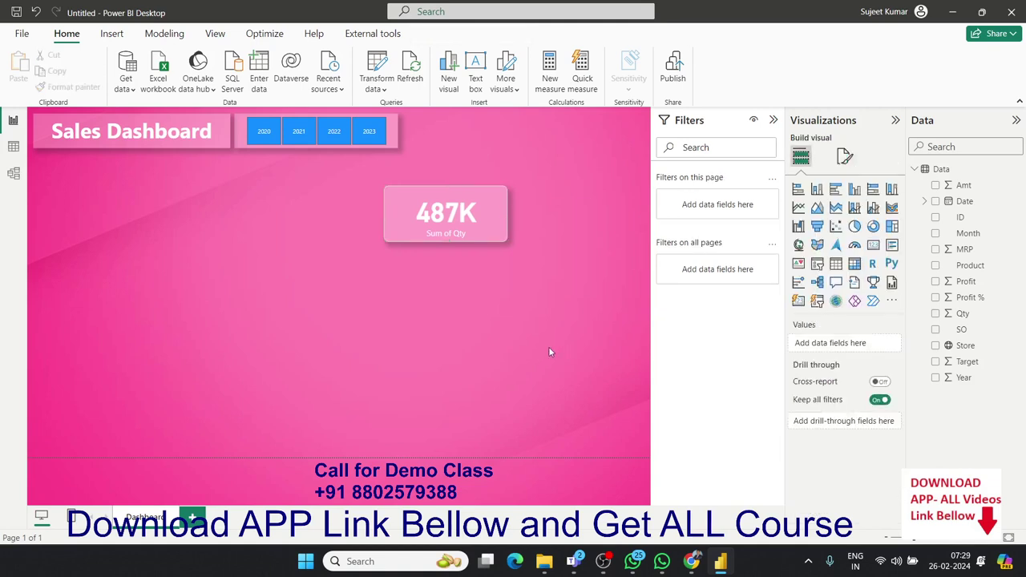
pyautogui.click(503, 239)
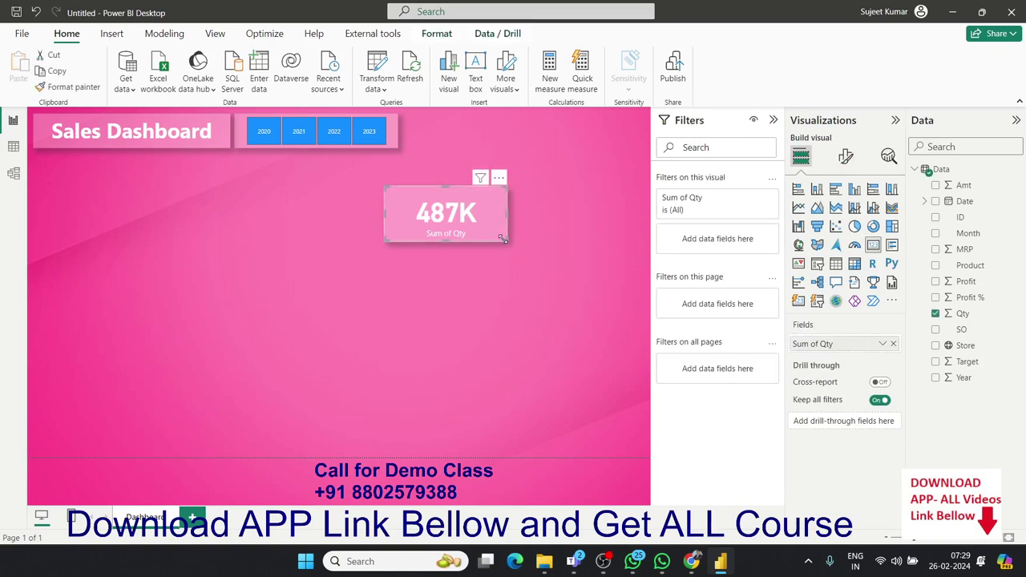
pyautogui.moveTo(503, 239); pyautogui.dragTo(516, 154)
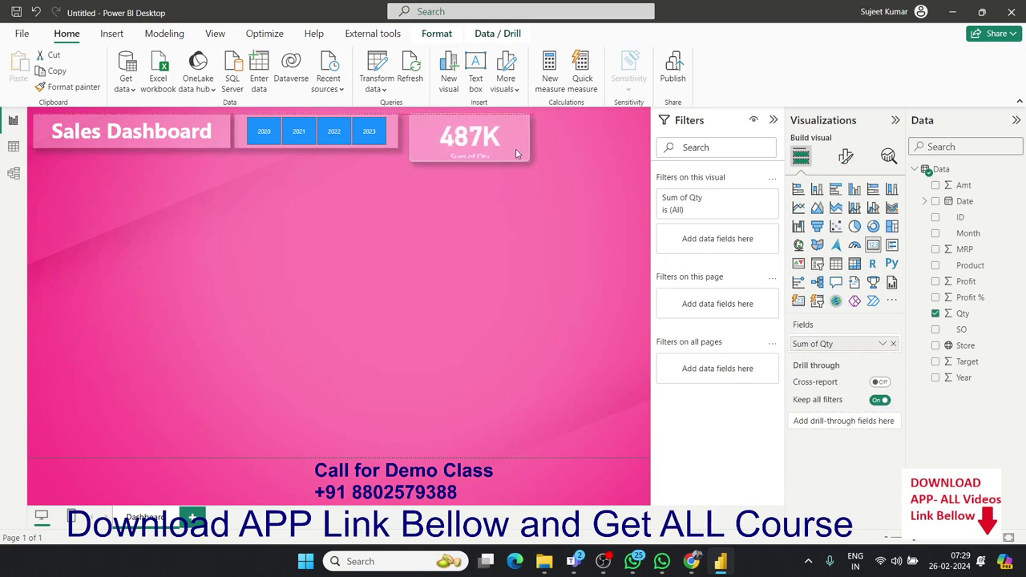
pyautogui.moveTo(530, 161); pyautogui.dragTo(500, 166)
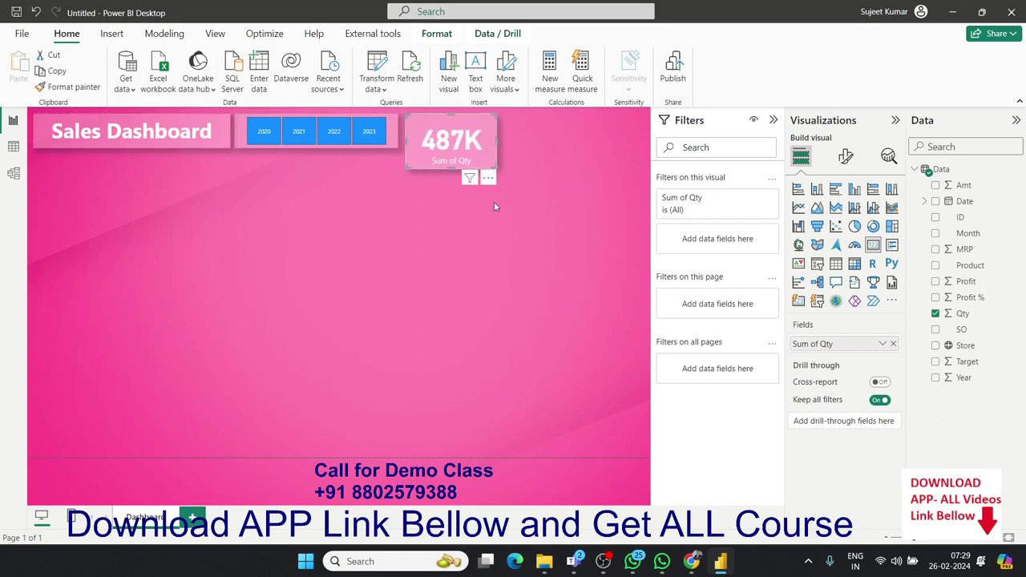
pyautogui.click(433, 239)
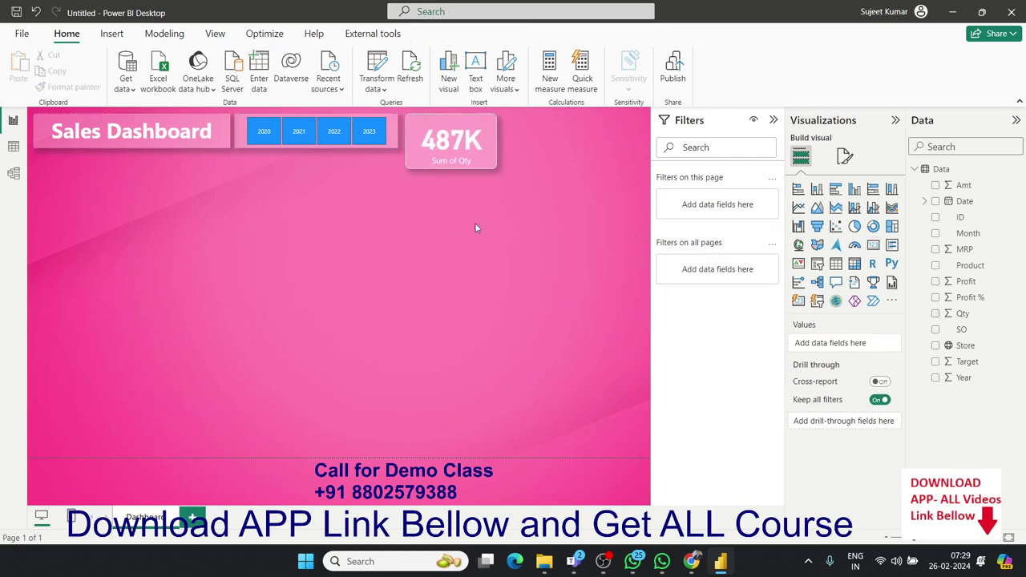
pyautogui.click(491, 172)
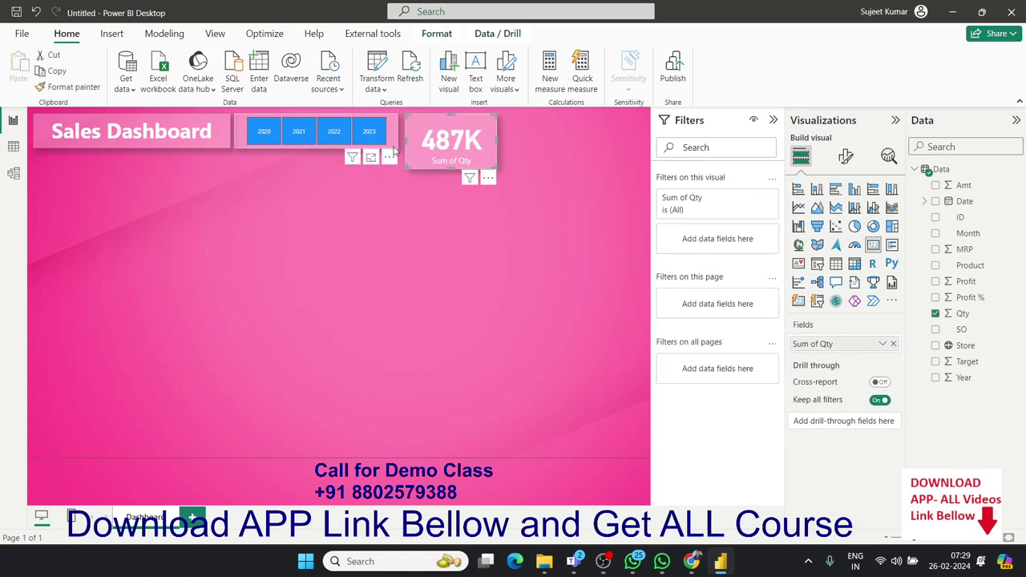
# Step: Turn on a visual border for the Year slicer with slightly rounded corners
pyautogui.click(368, 154)
pyautogui.click(847, 158)
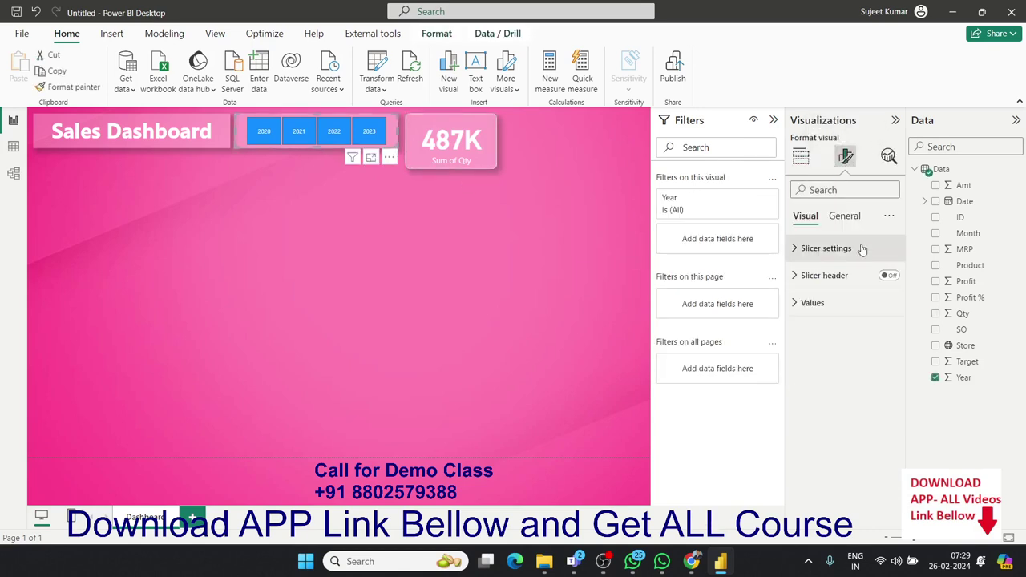
pyautogui.click(846, 220)
pyautogui.click(809, 302)
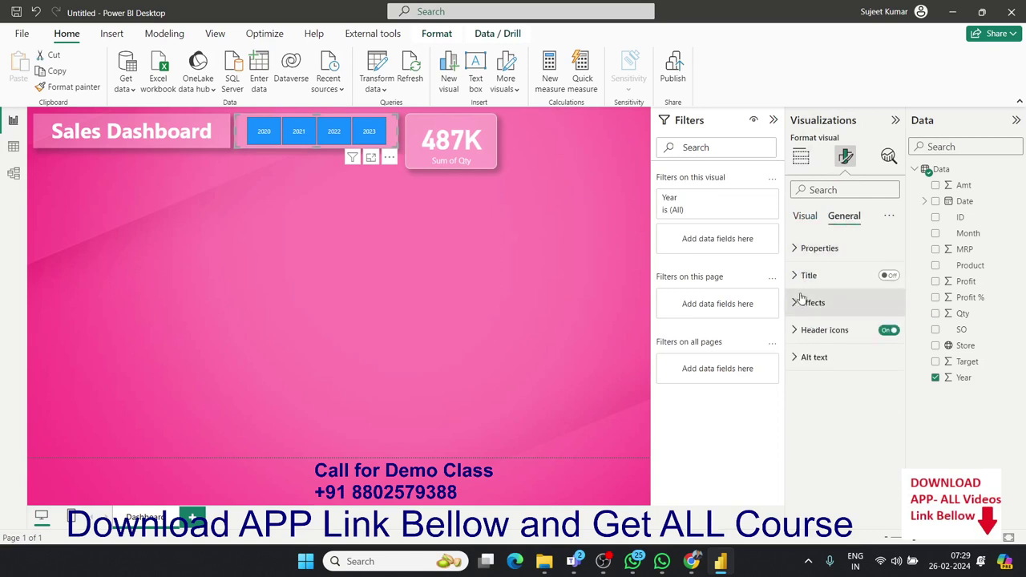
pyautogui.click(825, 331)
pyautogui.scroll(-1, 830, 332)
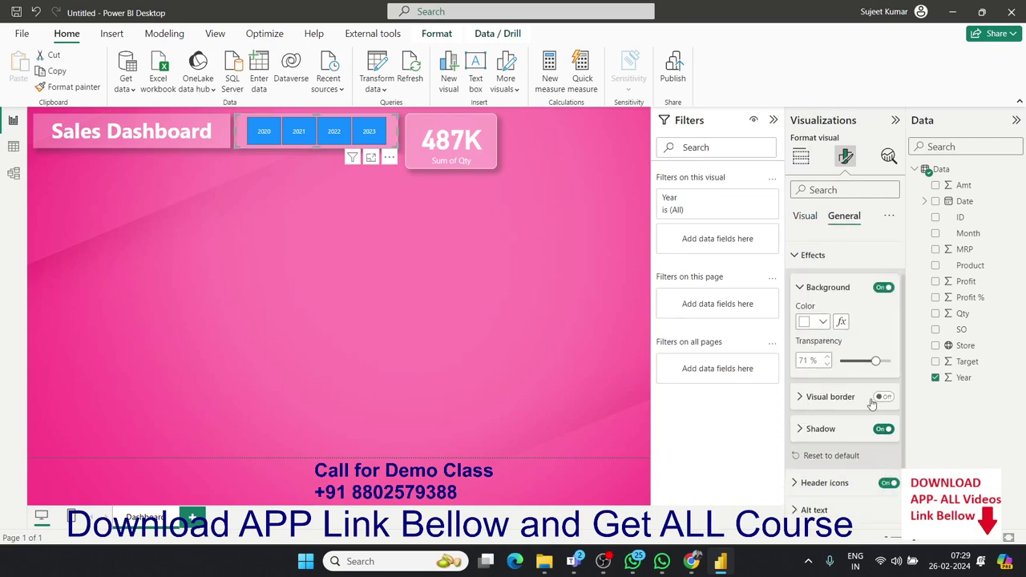
pyautogui.click(883, 397)
pyautogui.click(801, 397)
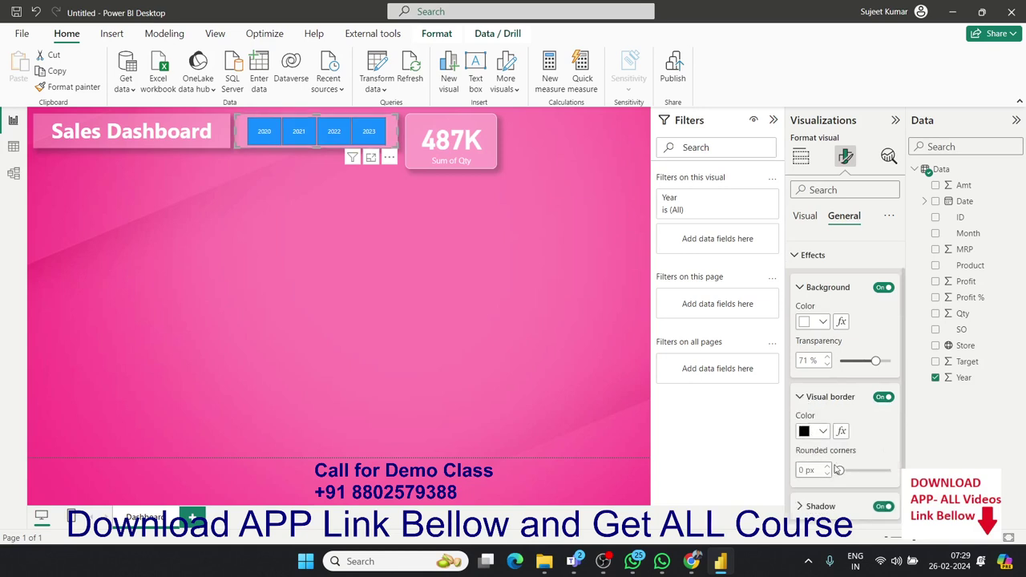
pyautogui.moveTo(841, 470); pyautogui.dragTo(857, 470)
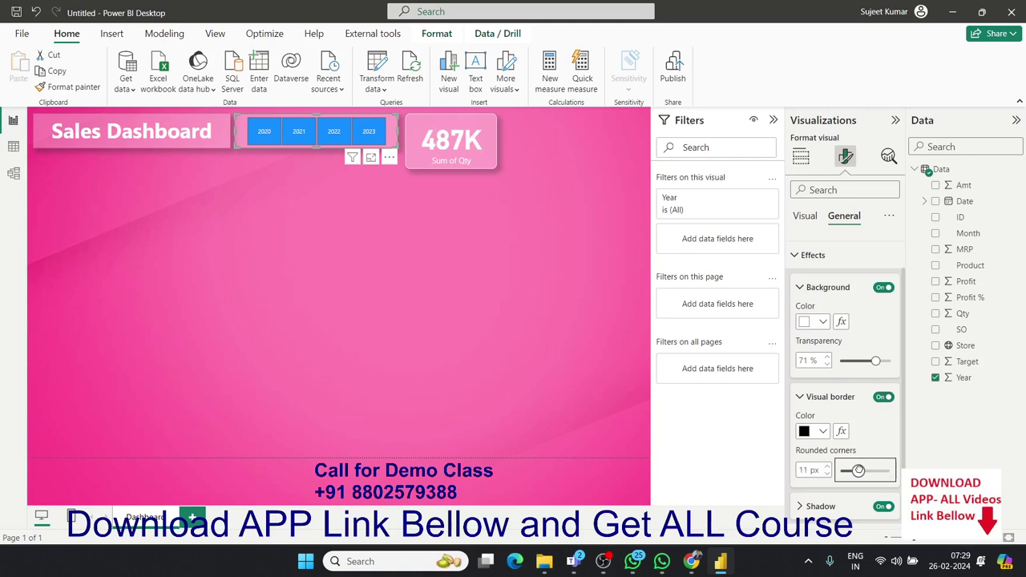
pyautogui.click(375, 206)
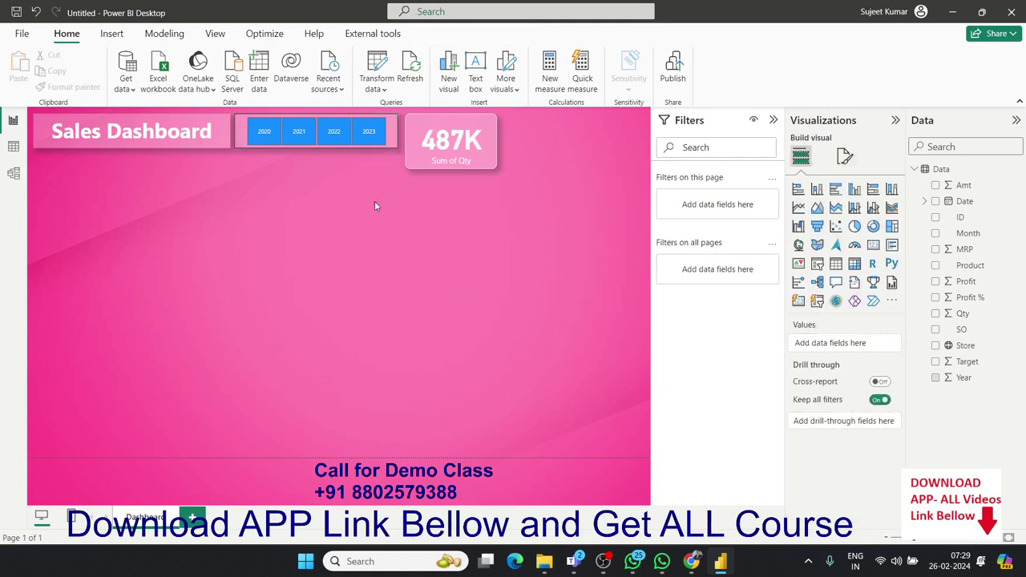
# Step: Make the slicer border white and enter 10 as its rounded-corner value
pyautogui.click(392, 143)
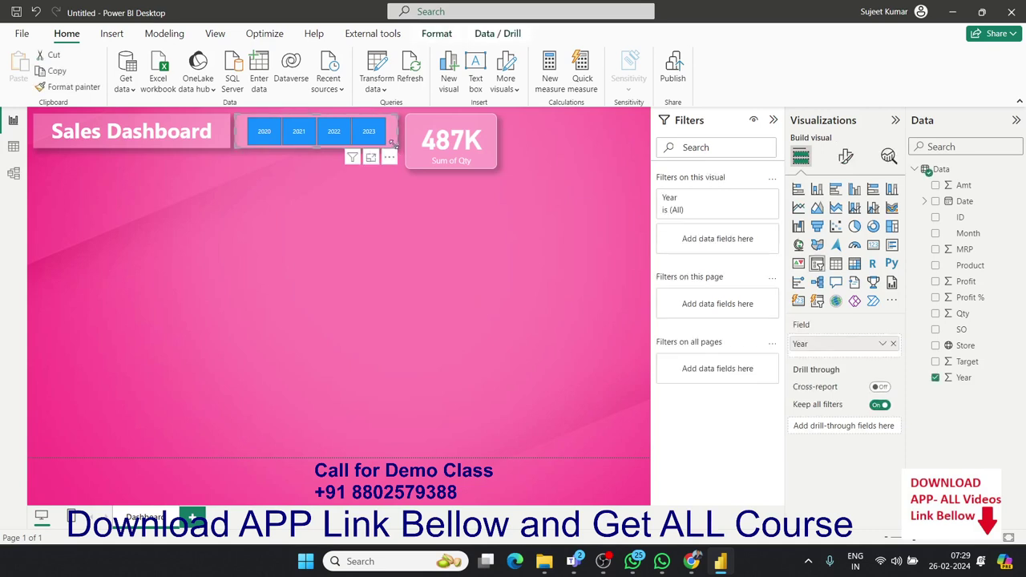
pyautogui.click(846, 156)
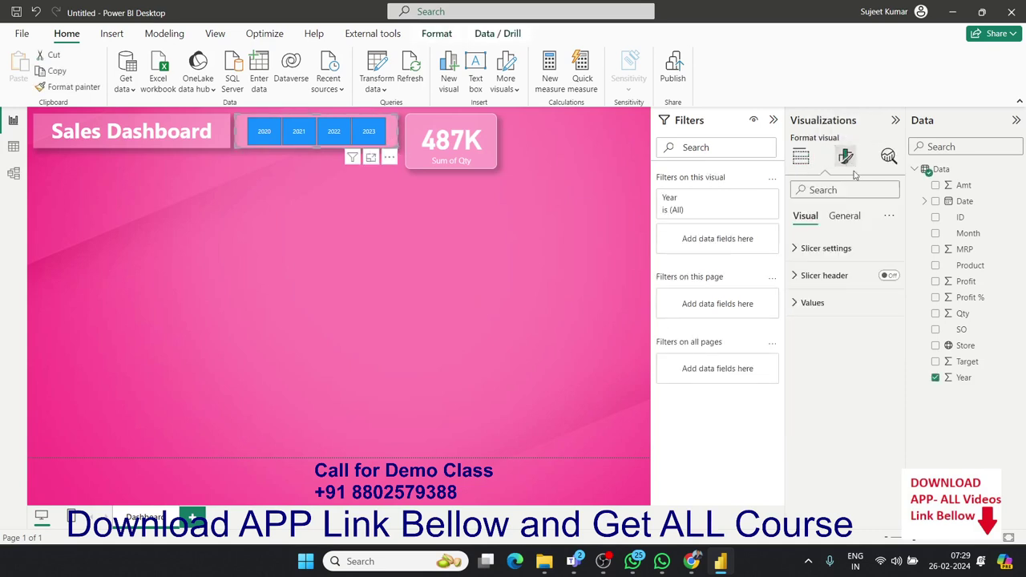
pyautogui.click(844, 216)
pyautogui.click(813, 302)
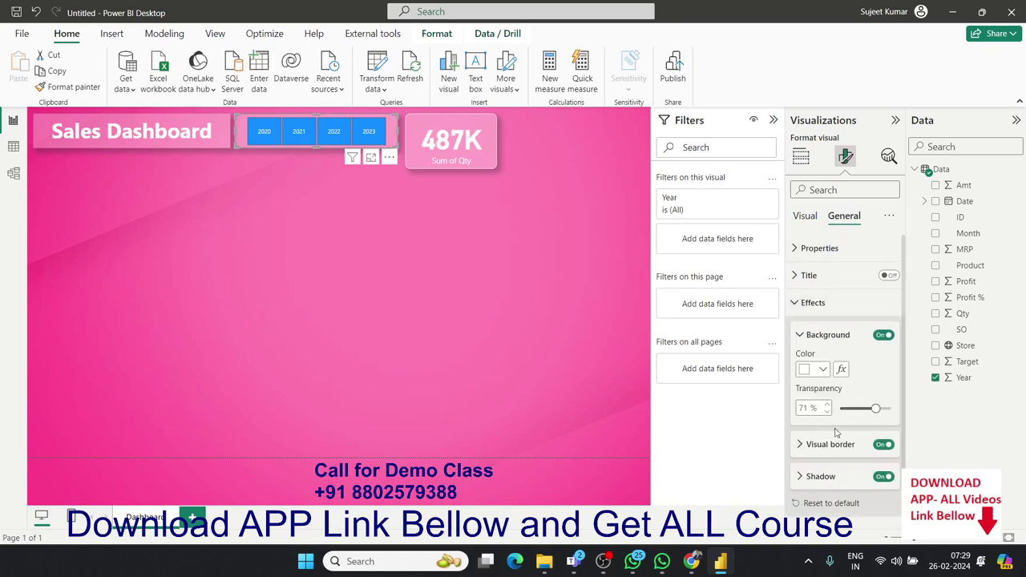
pyautogui.scroll(-1, 810, 409)
pyautogui.click(801, 403)
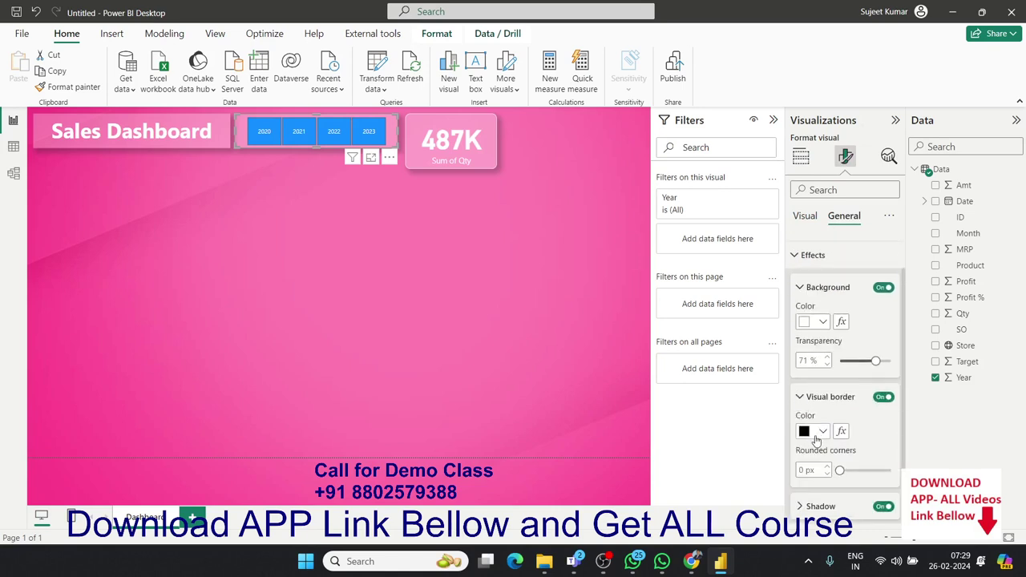
pyautogui.click(823, 431)
pyautogui.click(812, 218)
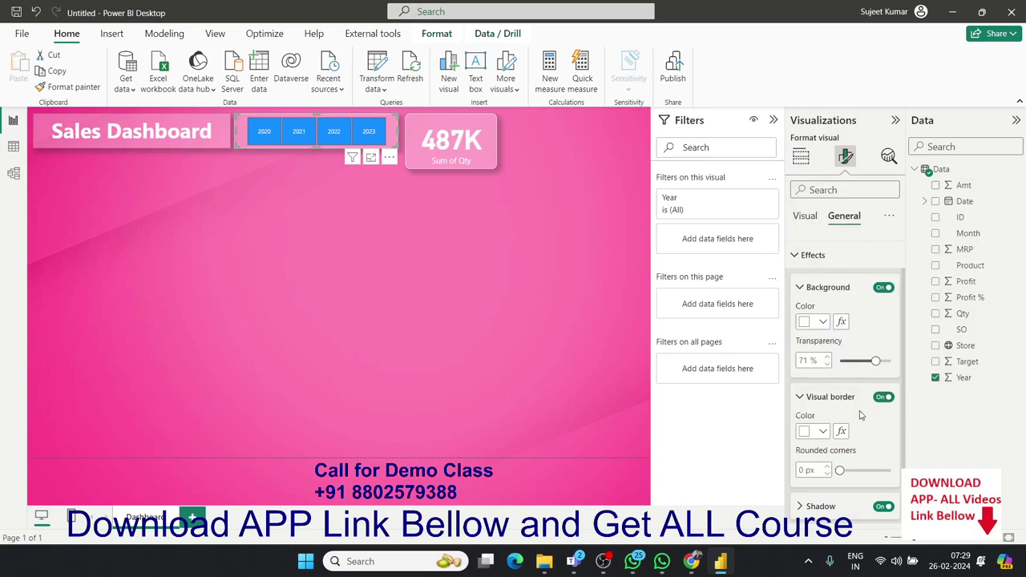
pyautogui.doubleClick(805, 470)
pyautogui.write('10')
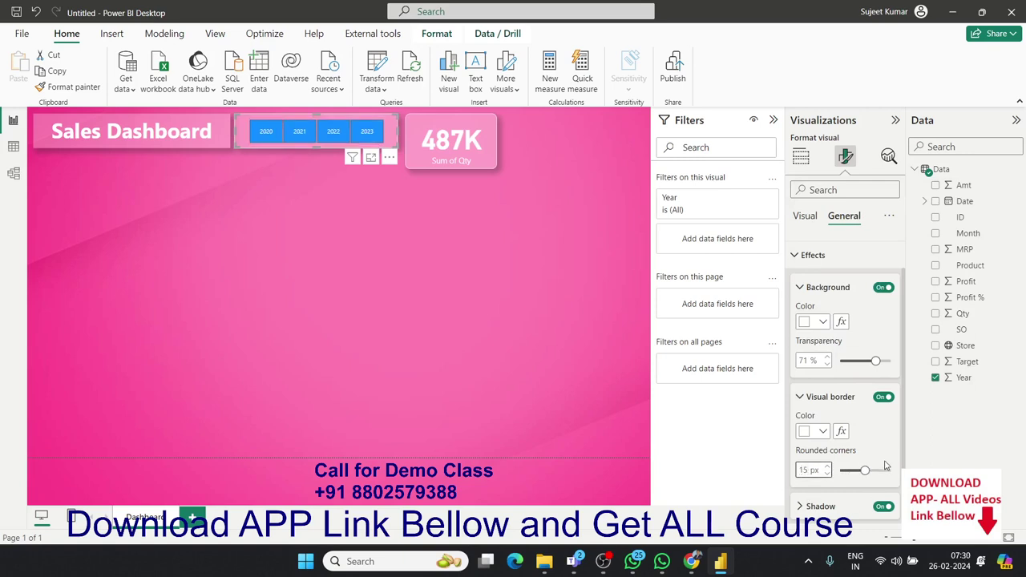
pyautogui.press('Return')
# Step: Give the Sales Dashboard title box a white border with 15 px rounded corners
pyautogui.click(525, 393)
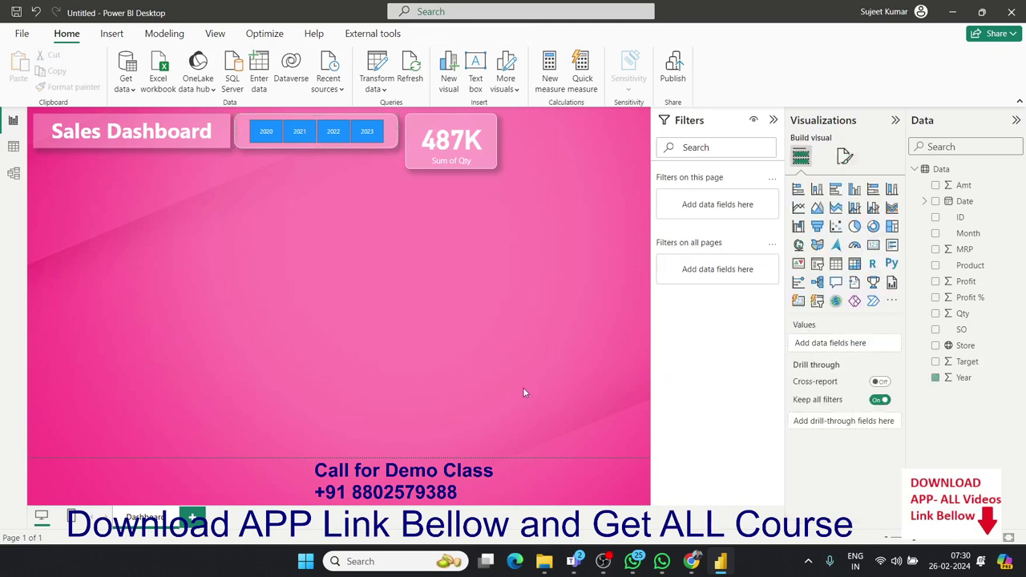
pyautogui.click(218, 150)
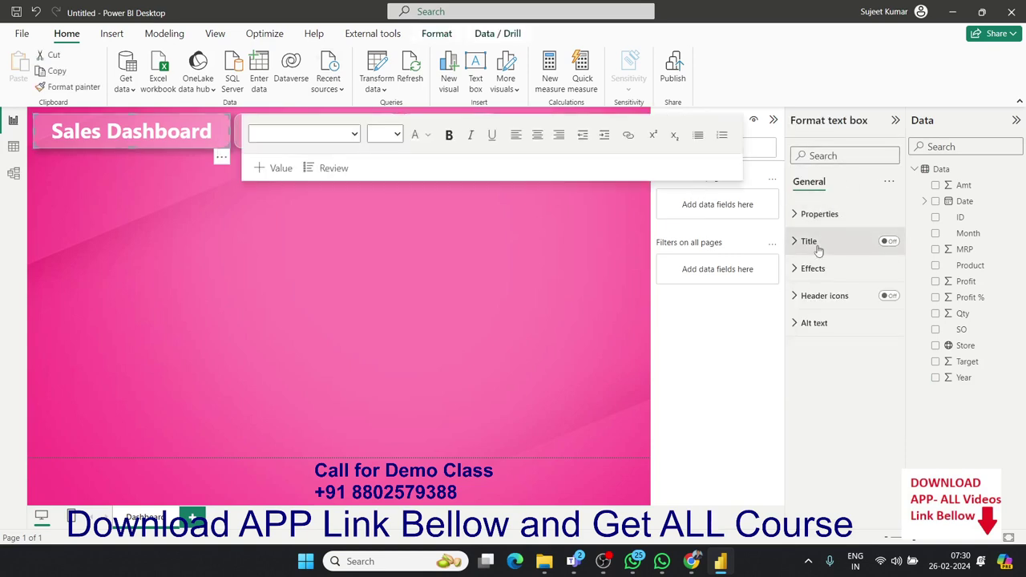
pyautogui.click(805, 273)
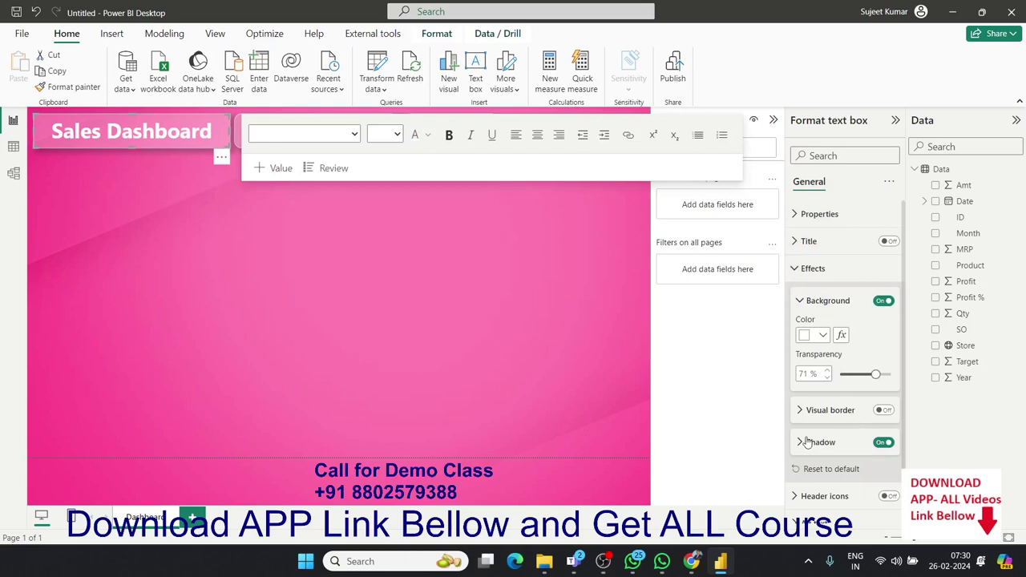
pyautogui.click(884, 411)
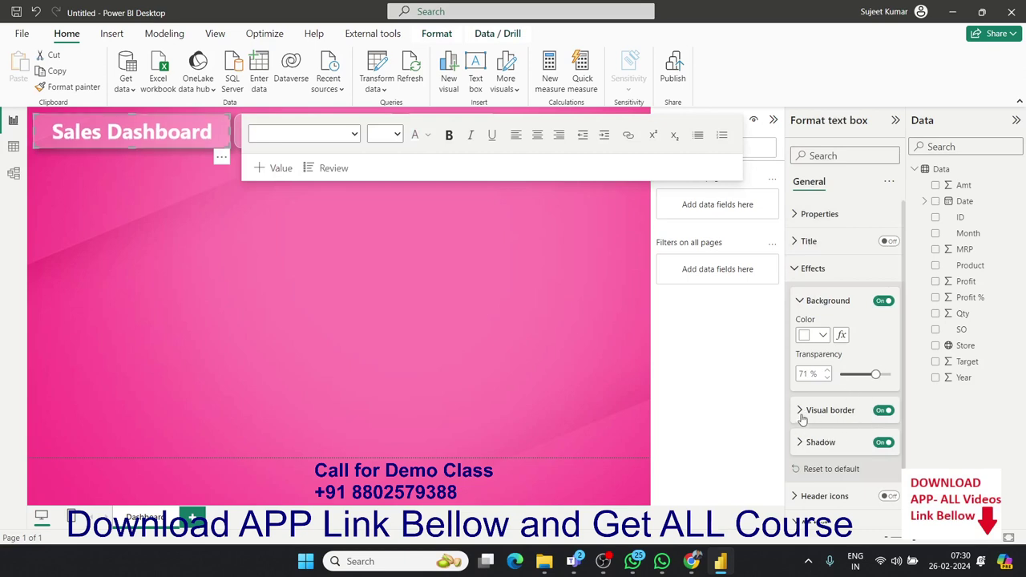
pyautogui.click(800, 412)
pyautogui.click(818, 446)
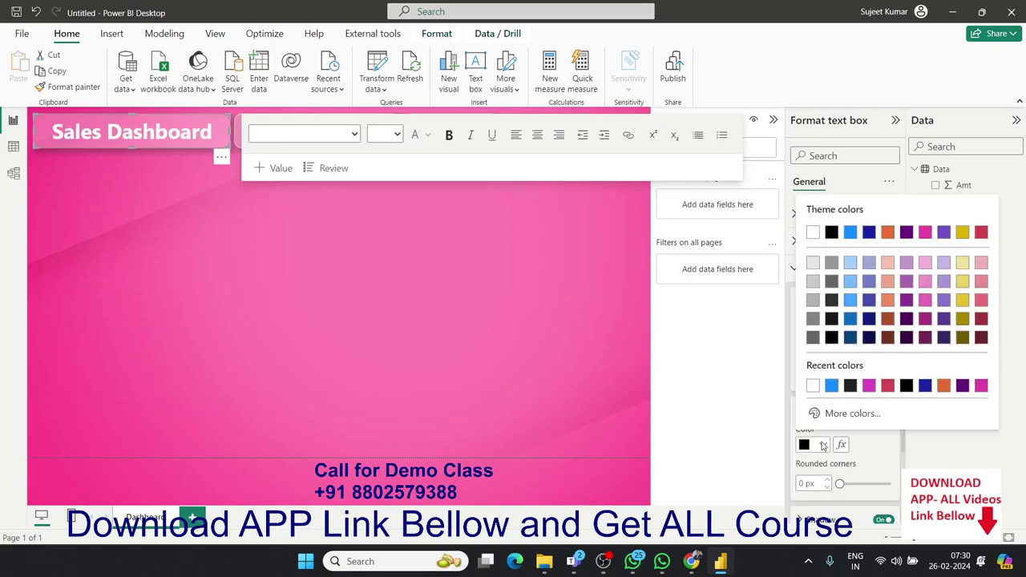
pyautogui.click(813, 232)
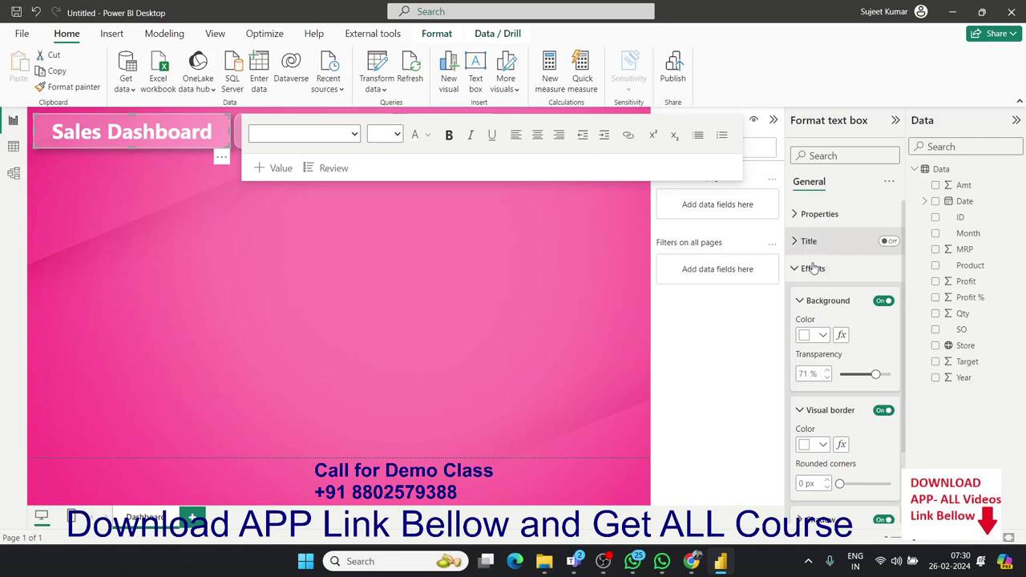
pyautogui.click(801, 483)
pyautogui.write('15')
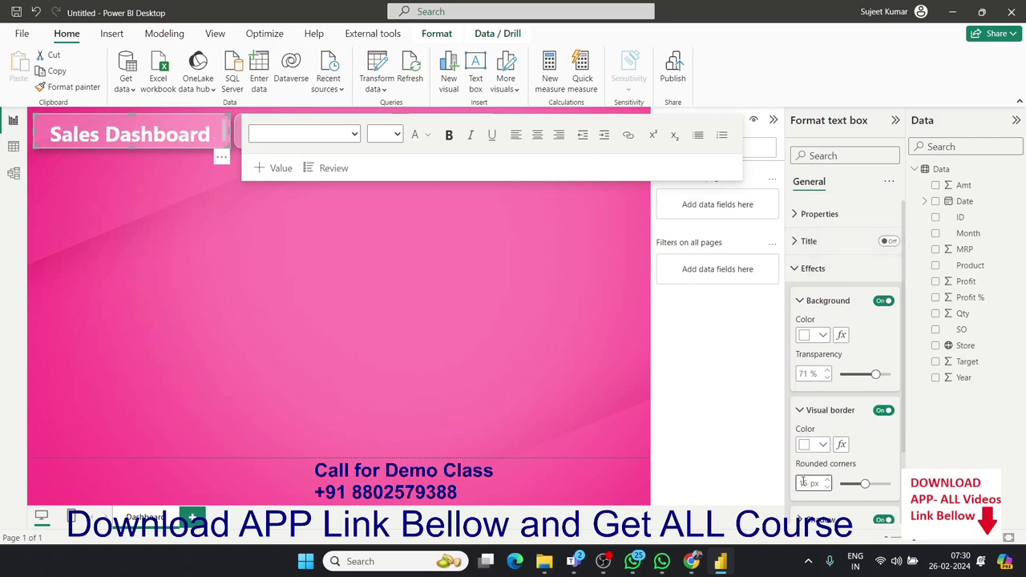
pyautogui.click(473, 339)
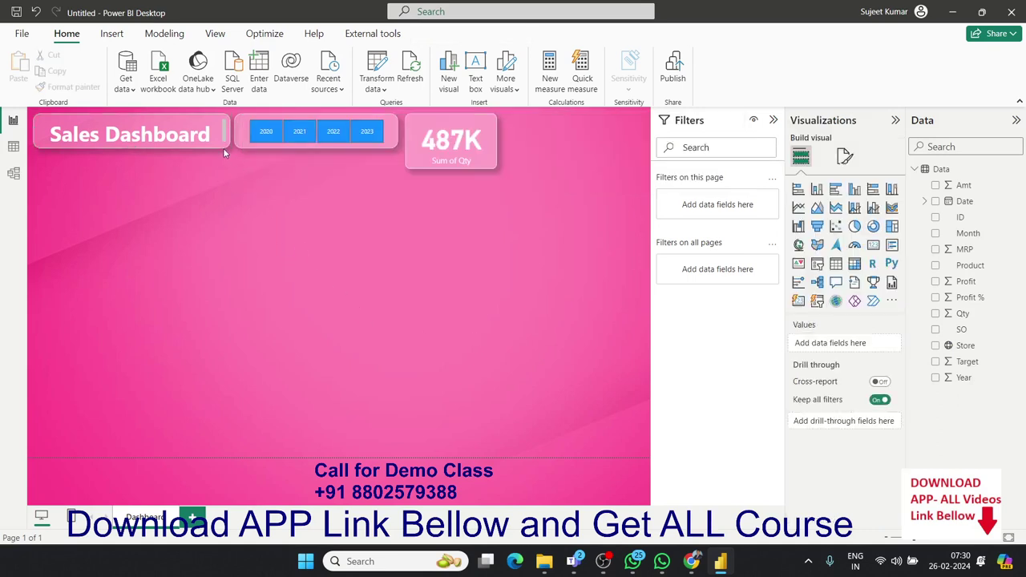
# Step: Narrow the 487K card and its copy and line them up side by side
pyautogui.click(483, 169)
pyautogui.click(495, 223)
pyautogui.moveTo(459, 164)
pyautogui.mouseDown()
pyautogui.moveTo(462, 178)
pyautogui.moveTo(573, 166)
pyautogui.mouseUp()
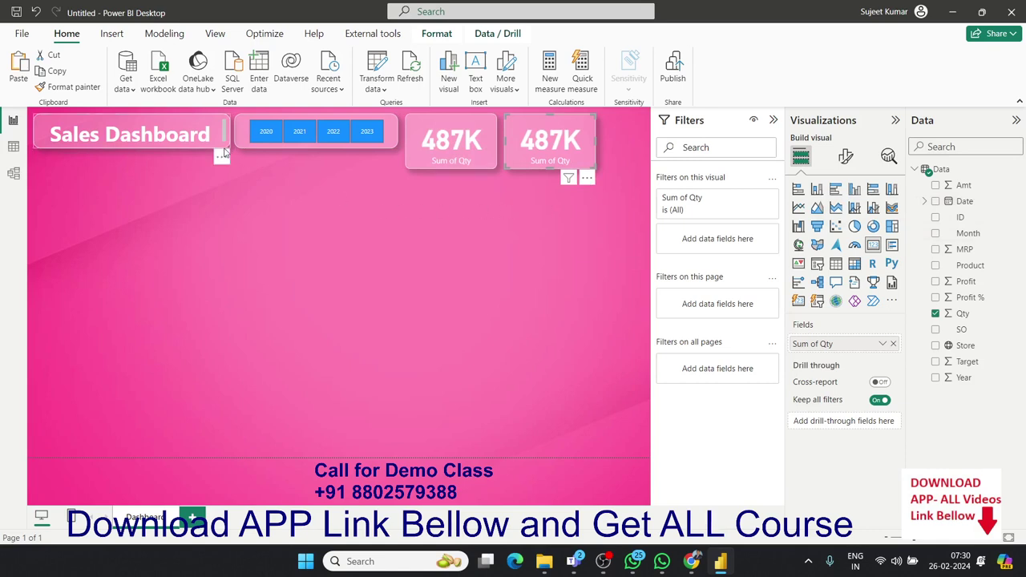
pyautogui.click(225, 152)
pyautogui.click(223, 242)
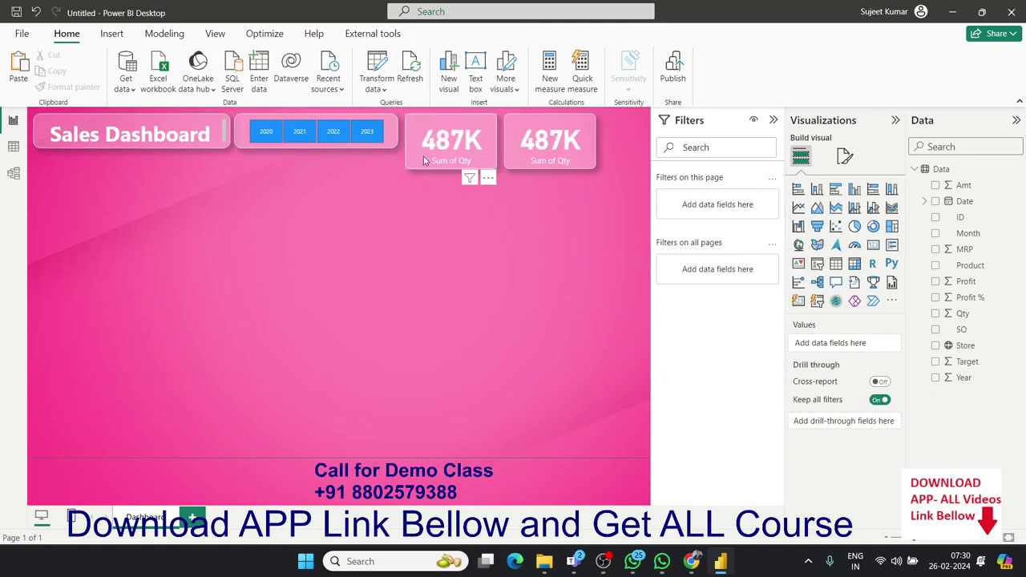
pyautogui.click(493, 171)
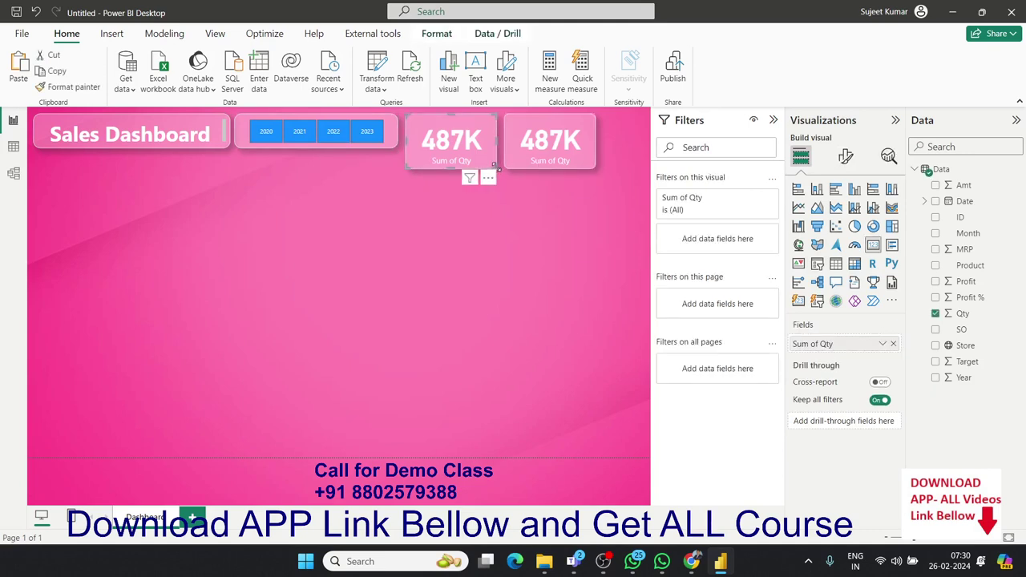
pyautogui.moveTo(495, 169); pyautogui.dragTo(484, 167)
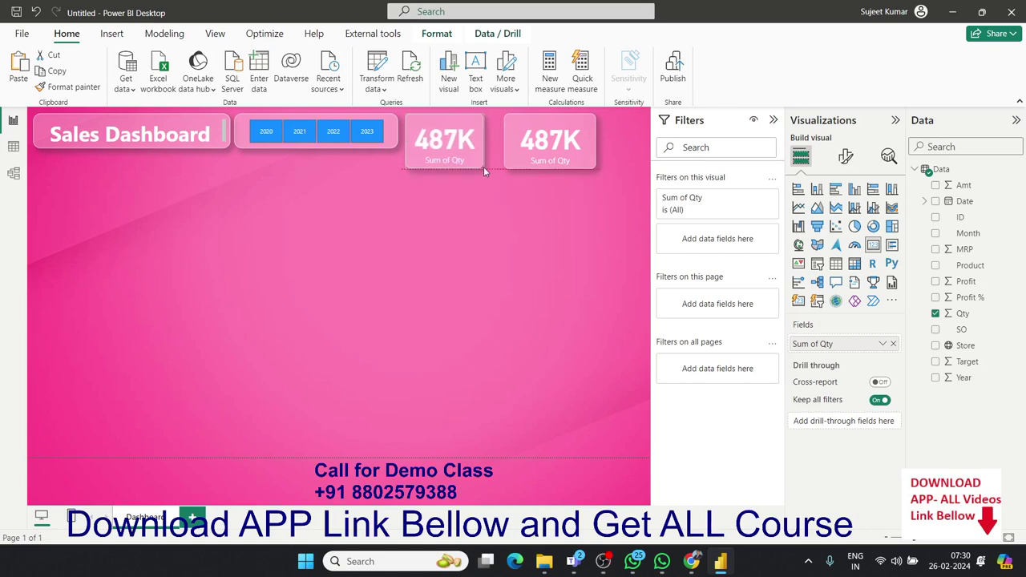
pyautogui.moveTo(514, 163); pyautogui.dragTo(501, 163)
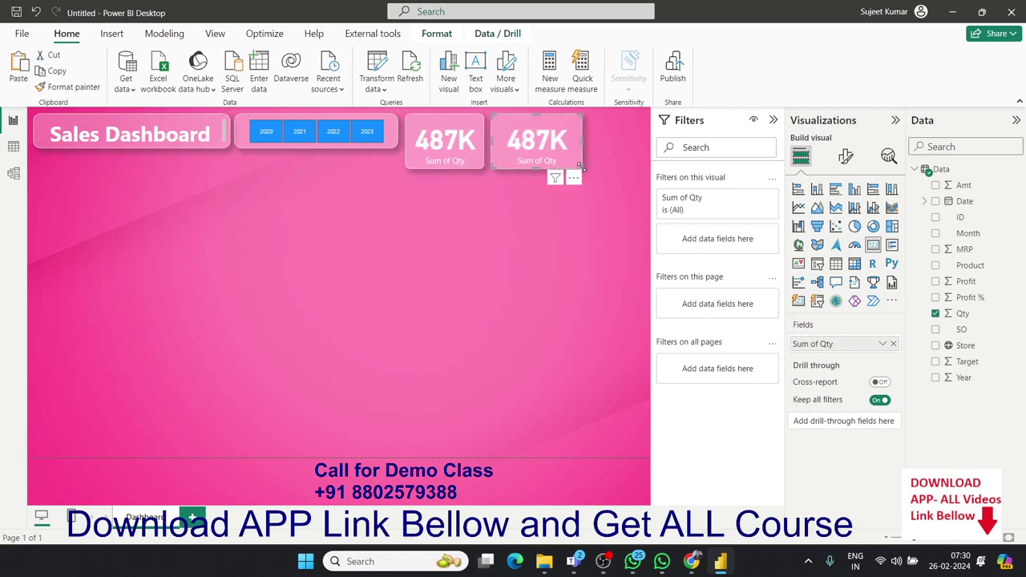
pyautogui.moveTo(580, 167); pyautogui.dragTo(566, 170)
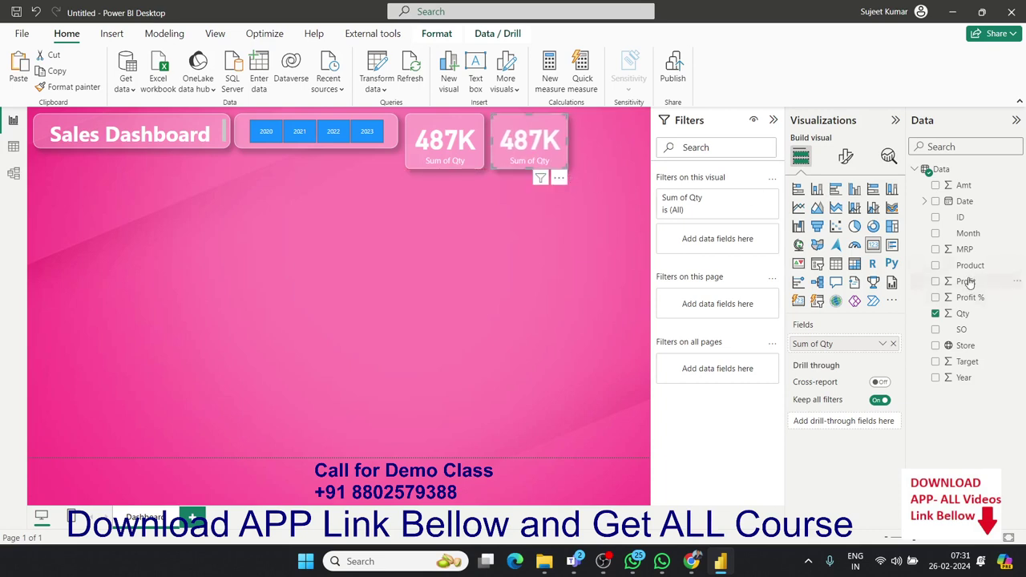
# Step: Swap Sum of Qty for Amt in the second card so it shows 122M
pyautogui.click(893, 345)
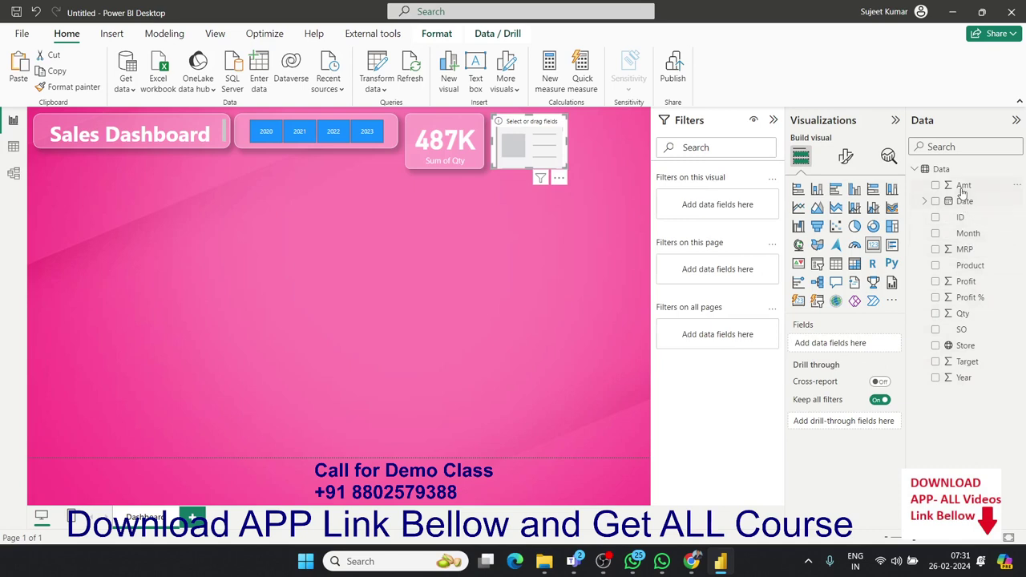
pyautogui.moveTo(964, 185)
pyautogui.mouseDown()
pyautogui.moveTo(902, 353)
pyautogui.moveTo(838, 344)
pyautogui.mouseUp()
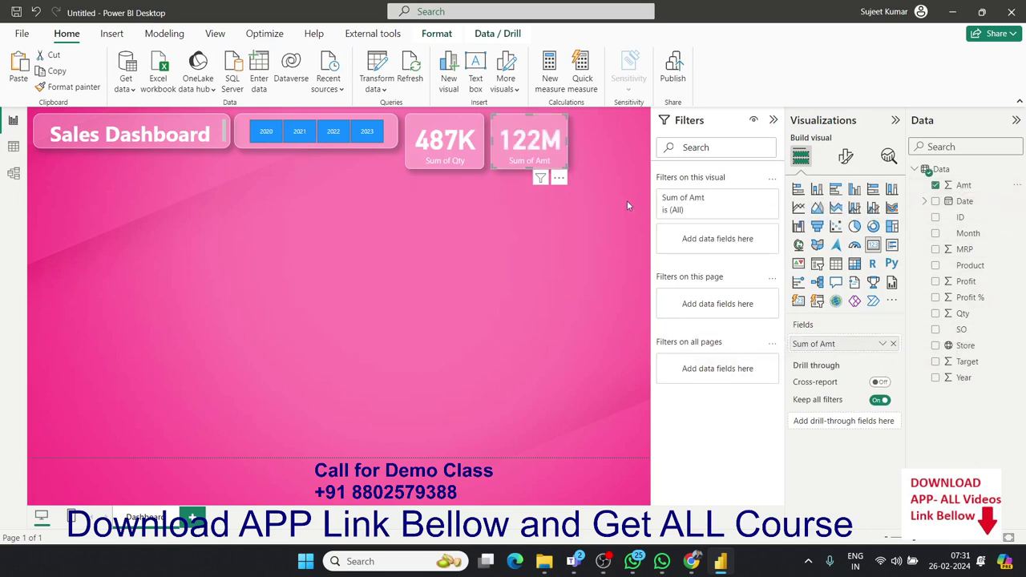
pyautogui.click(605, 207)
# Step: Place a copy of the 122M card to the right and make it show Sum of Profit (61M)
pyautogui.click(529, 144)
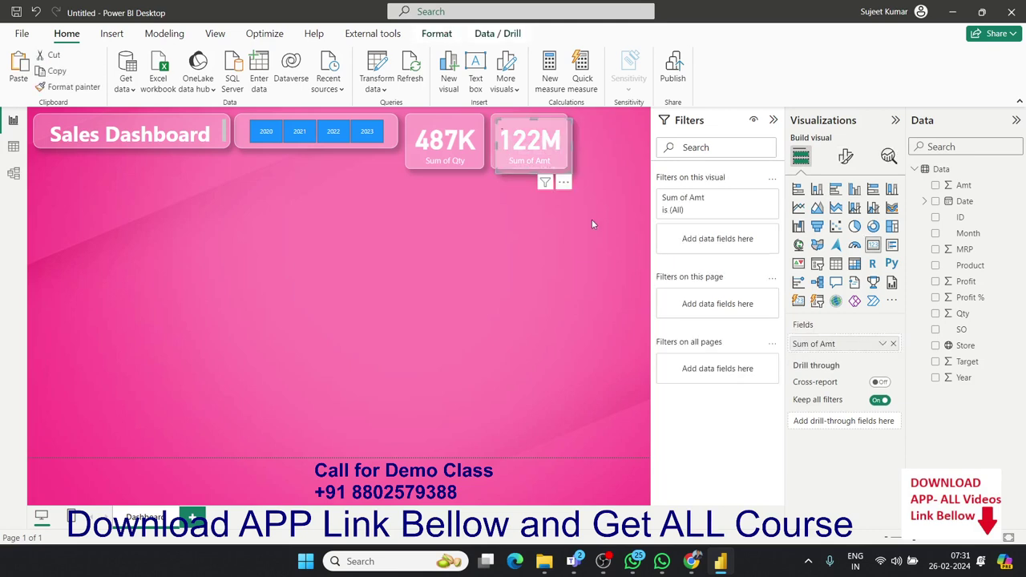
pyautogui.moveTo(520, 157); pyautogui.dragTo(583, 171)
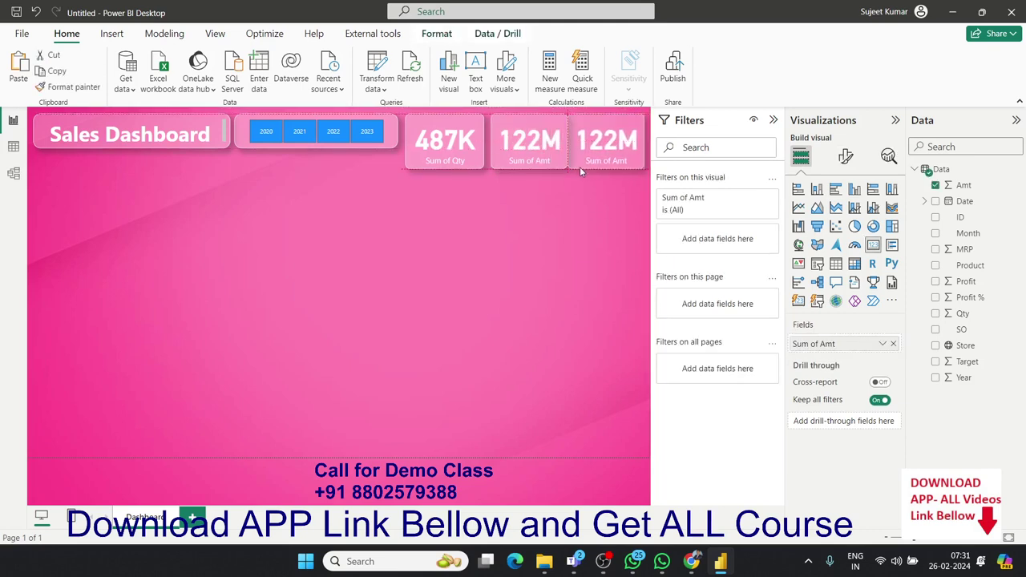
pyautogui.moveTo(583, 171); pyautogui.dragTo(581, 167)
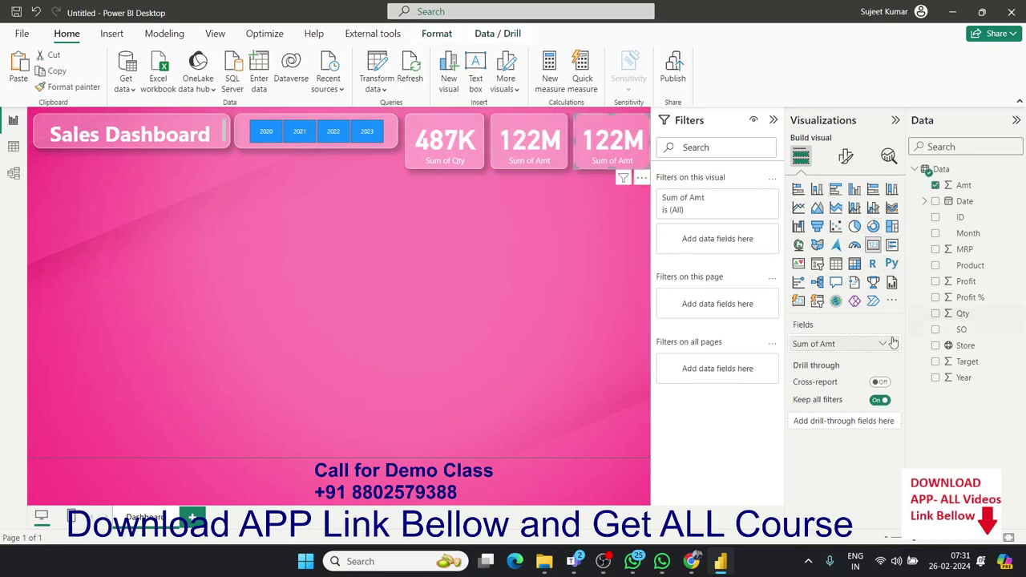
pyautogui.click(893, 343)
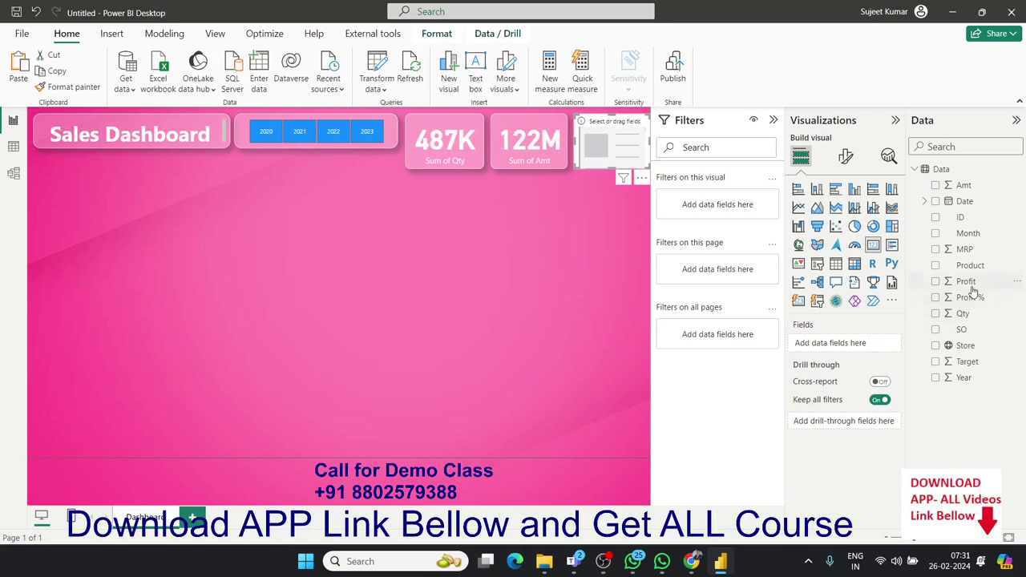
pyautogui.moveTo(967, 283); pyautogui.dragTo(864, 351)
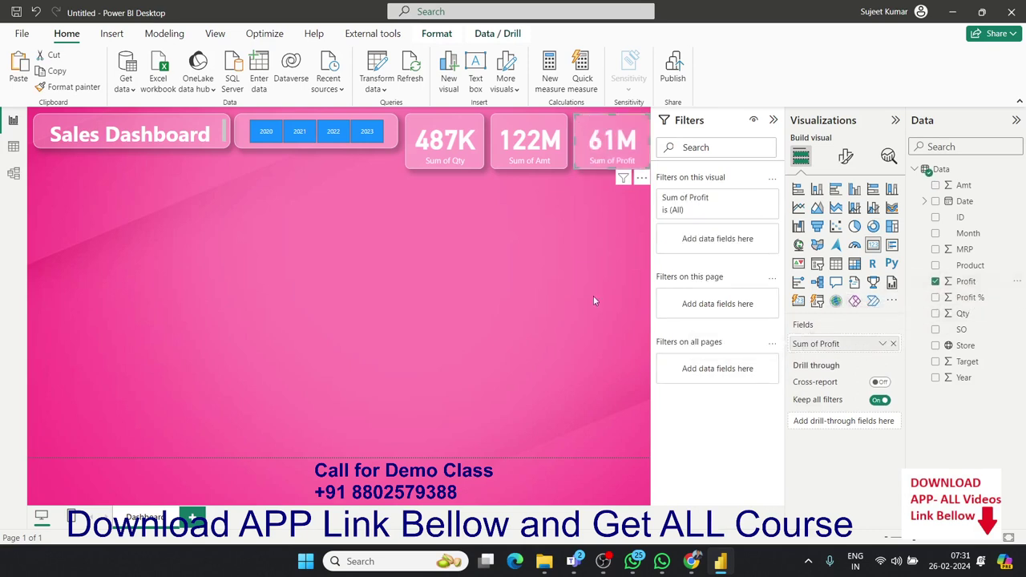
pyautogui.click(518, 274)
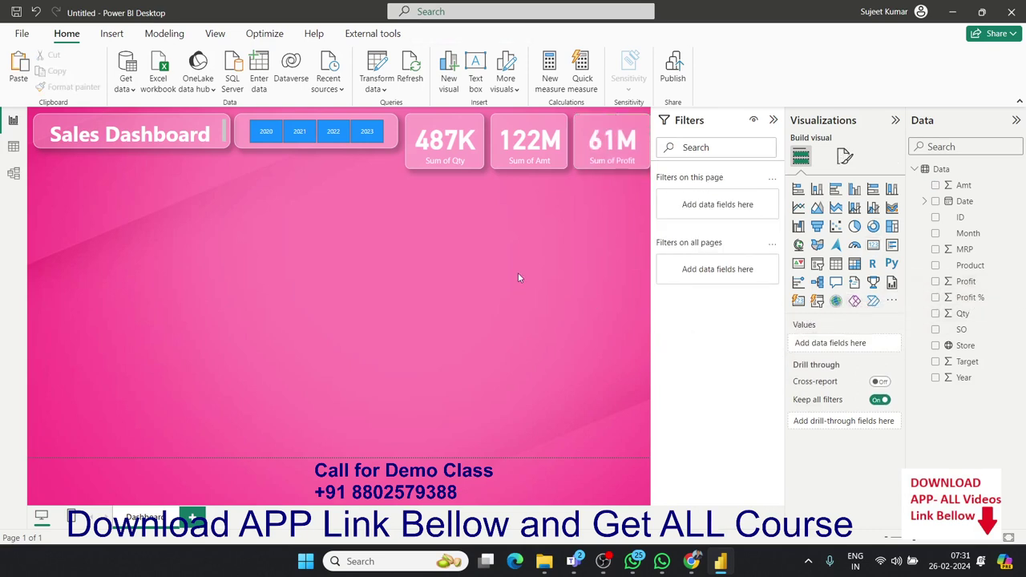
# Step: Test the Year slicer by filtering the cards to 2020 and clearing it again
pyautogui.click(264, 141)
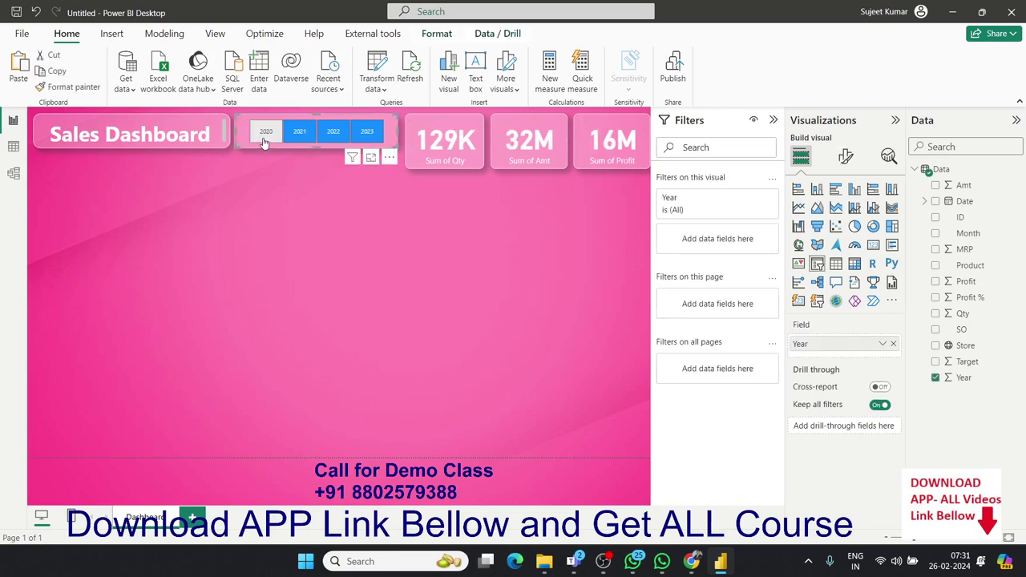
pyautogui.click(265, 141)
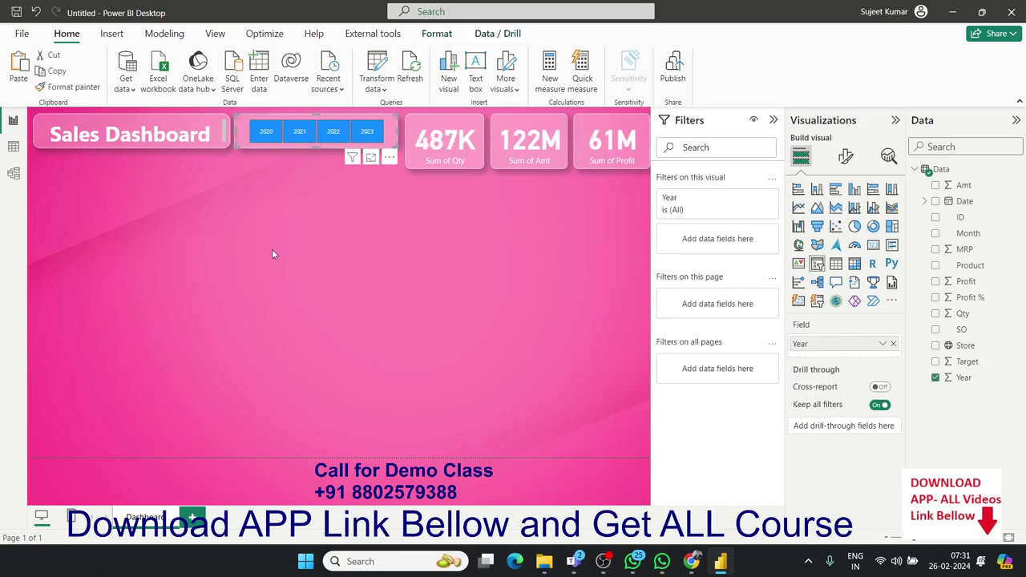
pyautogui.click(410, 251)
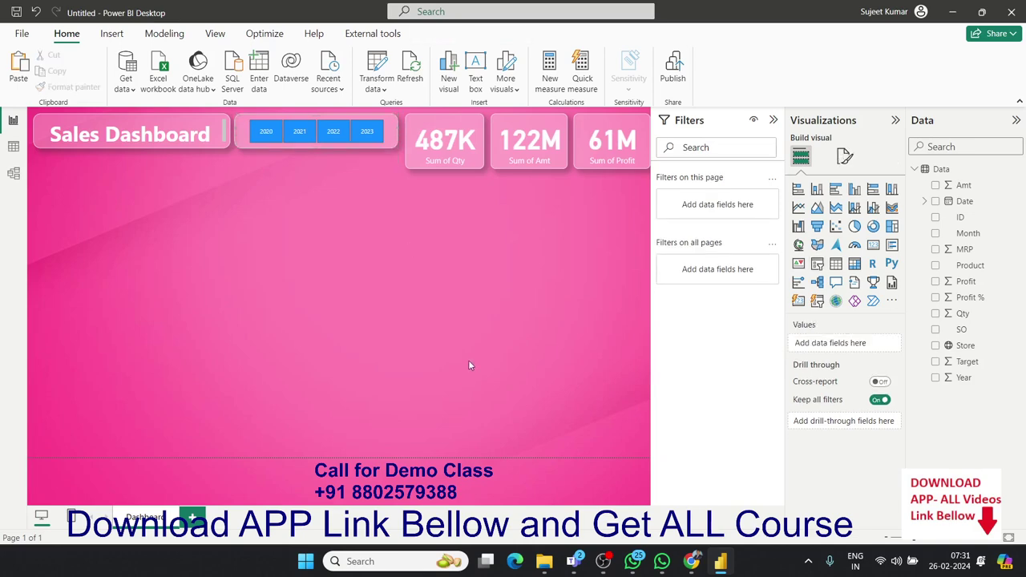
pyautogui.hotkey('alt', 'Tab')
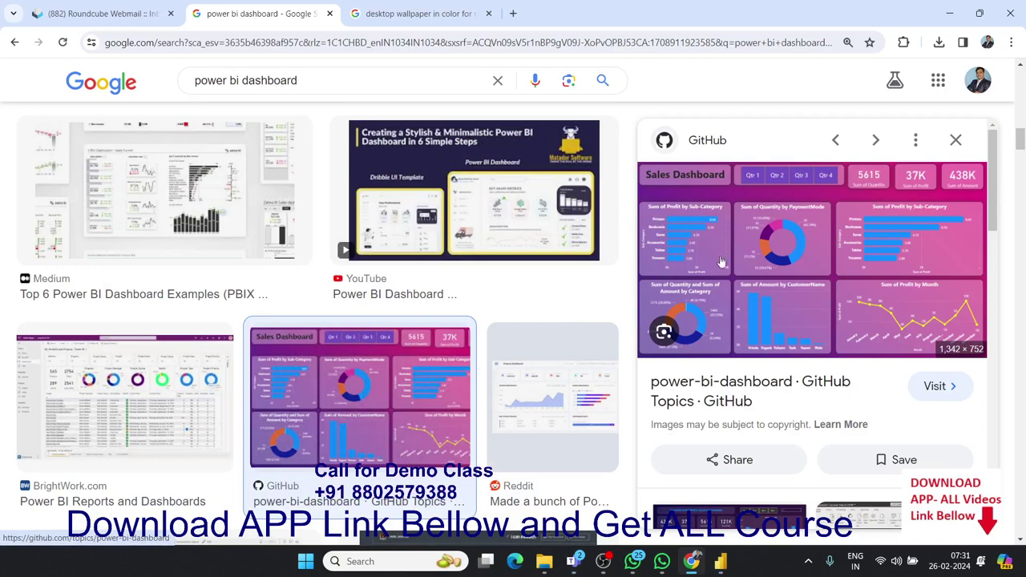
pyautogui.hotkey('alt', 'Tab')
pyautogui.click(655, 254)
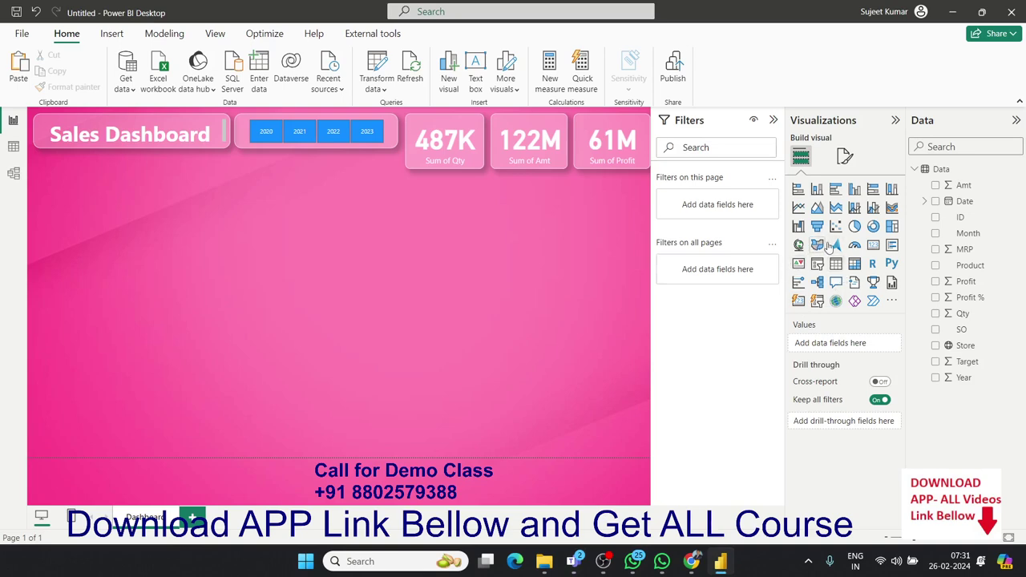
pyautogui.hotkey('alt', 'Tab')
pyautogui.click(293, 263)
pyautogui.hotkey('alt', 'Tab')
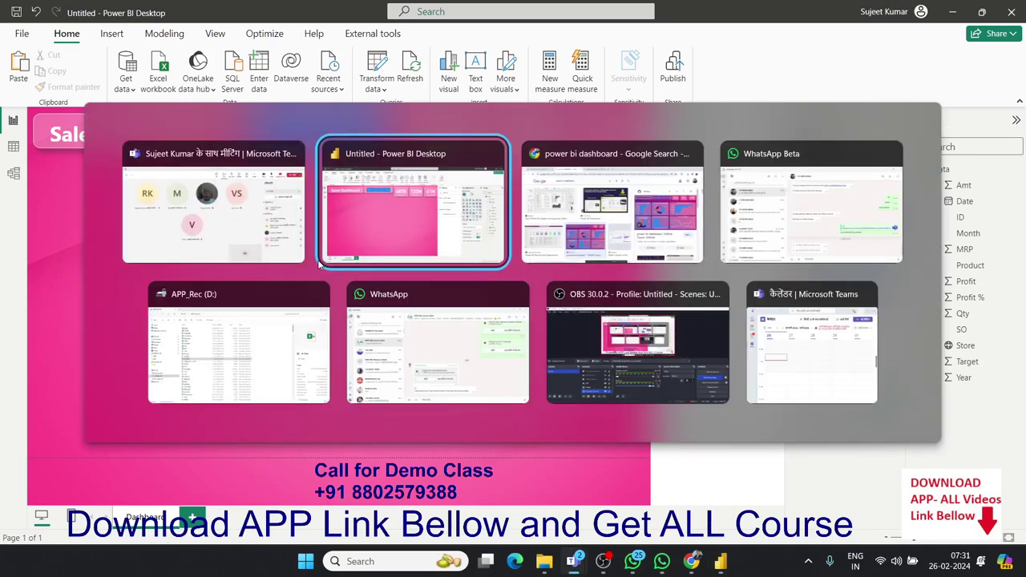
pyautogui.hotkey('alt', 'Tab')
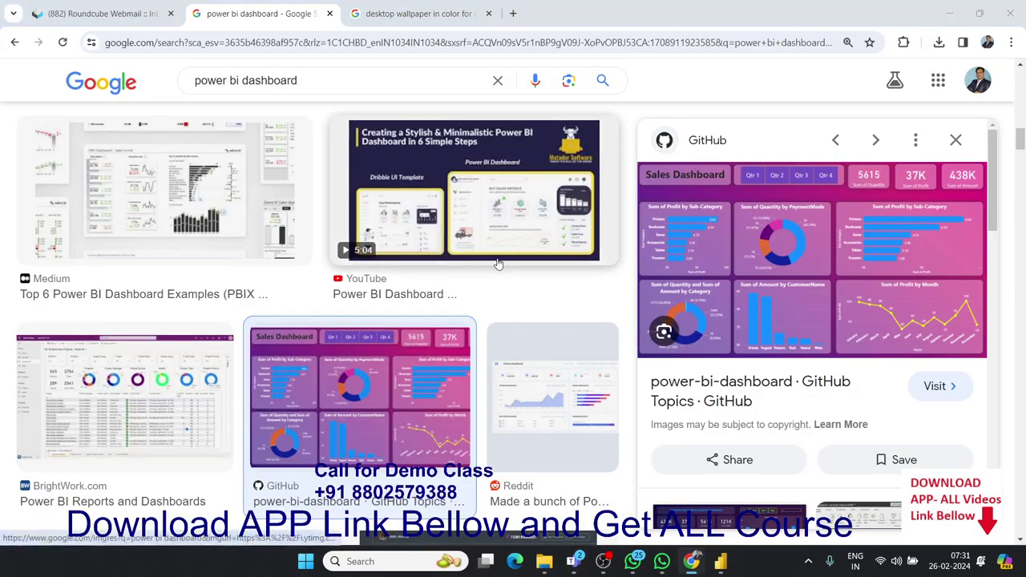
pyautogui.hotkey('alt', 'Tab')
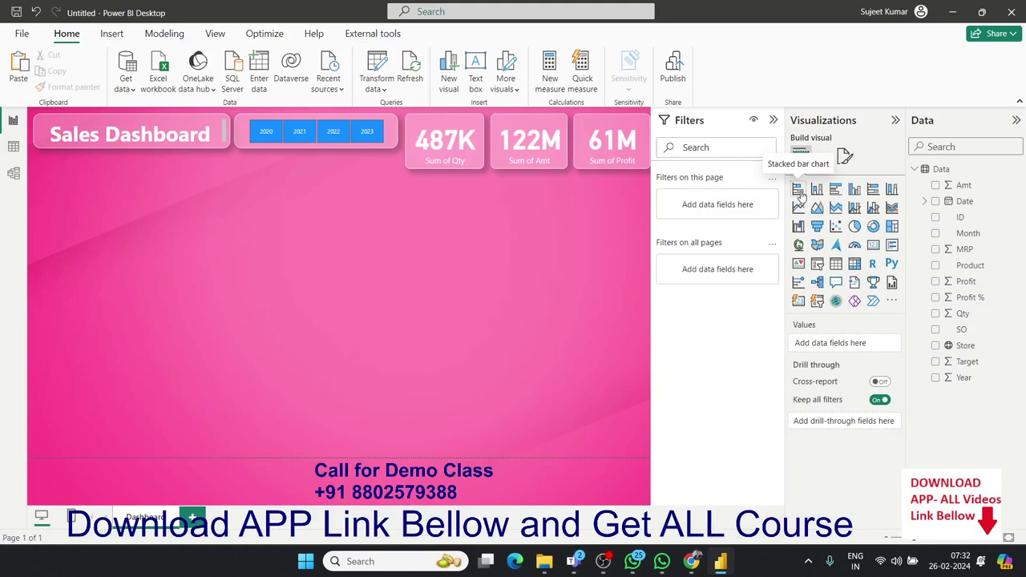
# Step: Place an empty stacked bar chart below the title, make it taller, and view the reference image
pyautogui.click(798, 194)
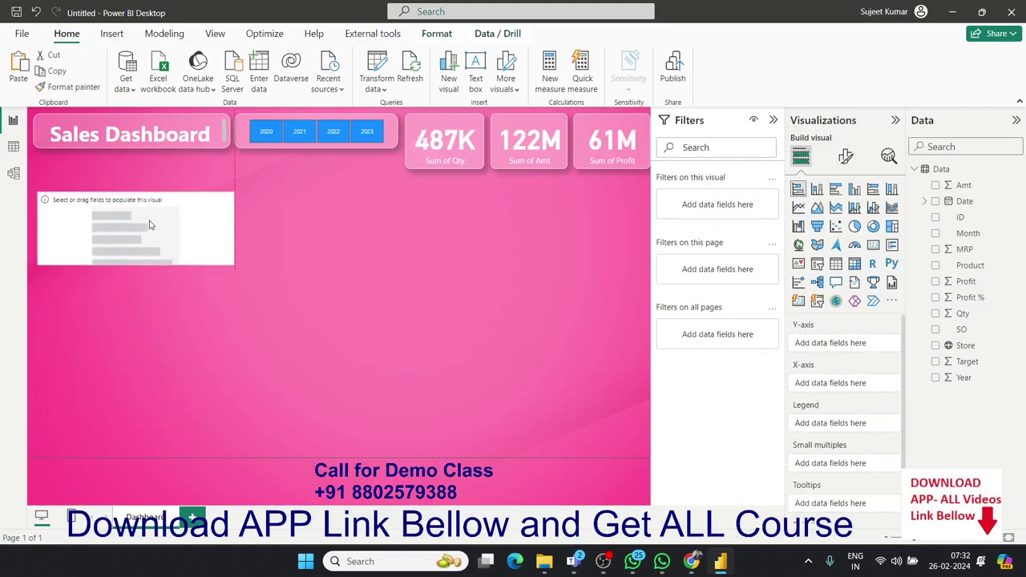
pyautogui.moveTo(147, 251); pyautogui.dragTo(150, 196)
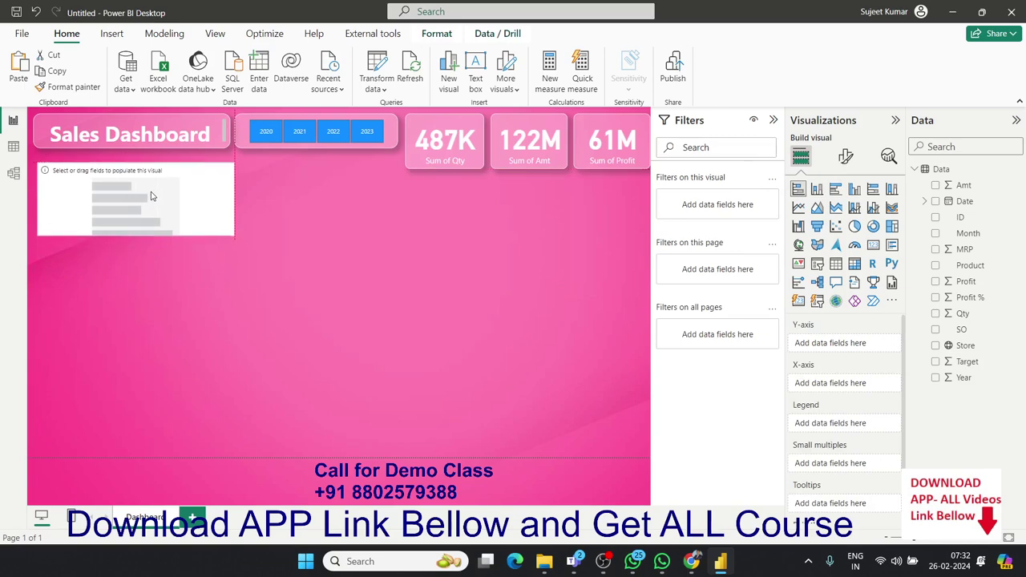
pyautogui.moveTo(231, 233); pyautogui.dragTo(227, 289)
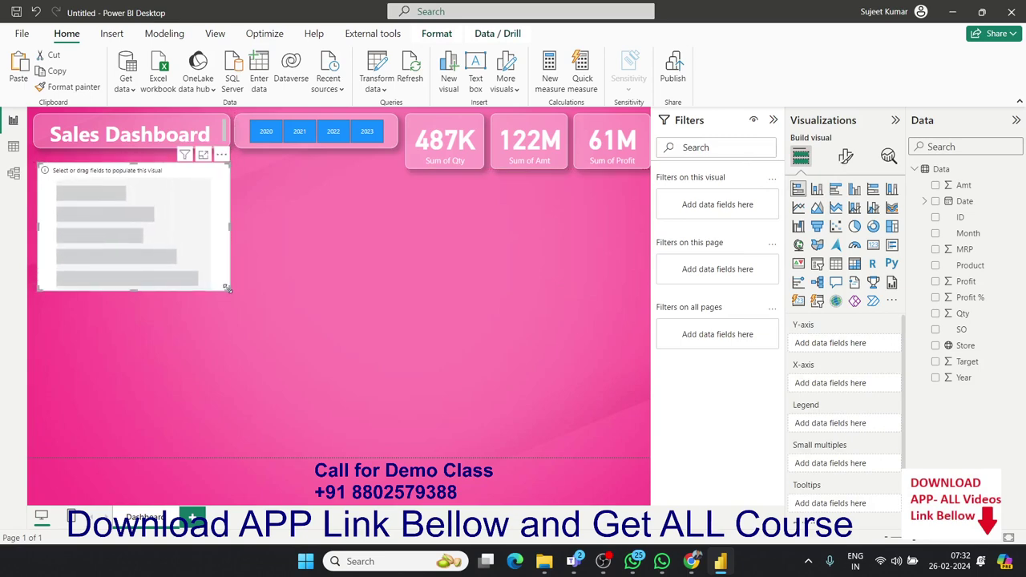
pyautogui.hotkey('alt', 'Tab')
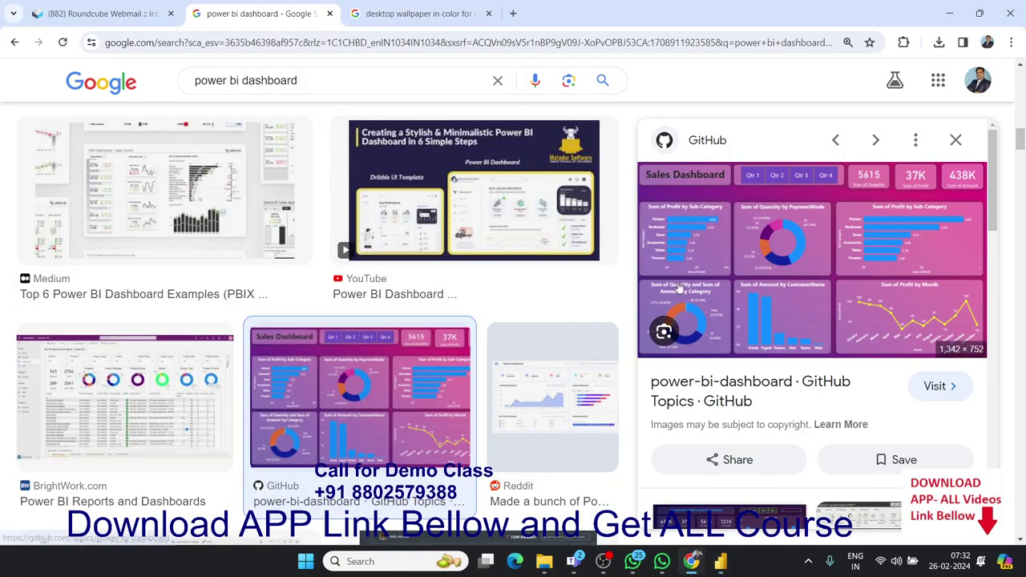
# Step: Leave the Chrome reference image and return to Power BI Desktop
pyautogui.hotkey('alt', 'Tab')
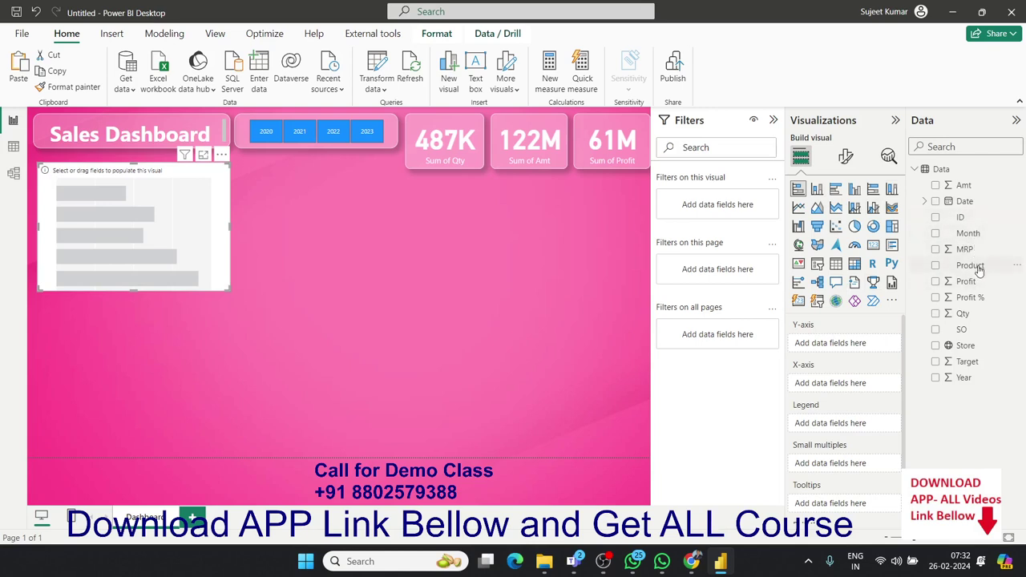
# Step: Plot Sum of Qty by Product, with Product on the Y-axis and Qty on the X-axis
pyautogui.moveTo(978, 271); pyautogui.dragTo(199, 255)
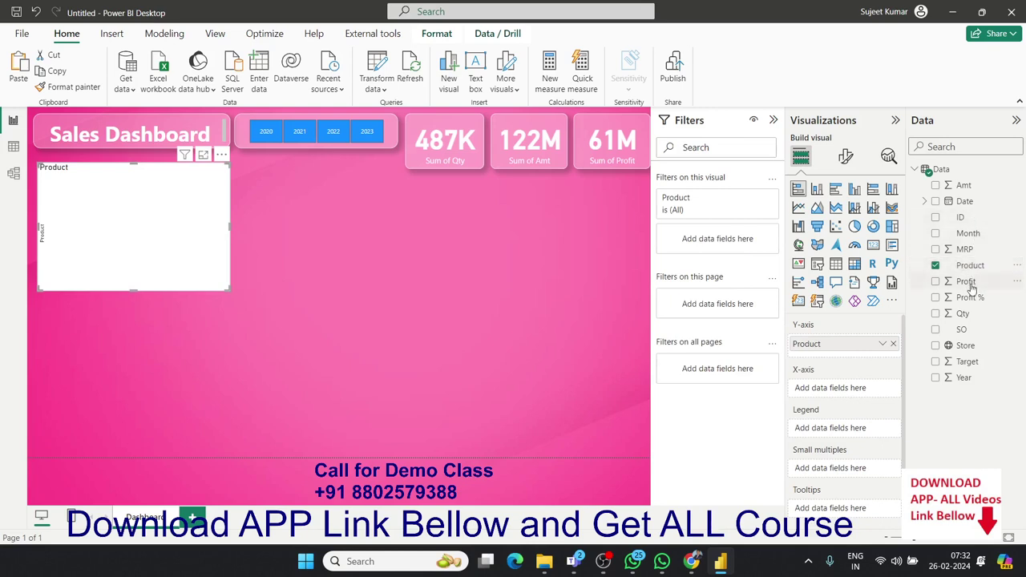
pyautogui.moveTo(965, 314)
pyautogui.mouseDown()
pyautogui.moveTo(269, 293)
pyautogui.moveTo(207, 275)
pyautogui.mouseUp()
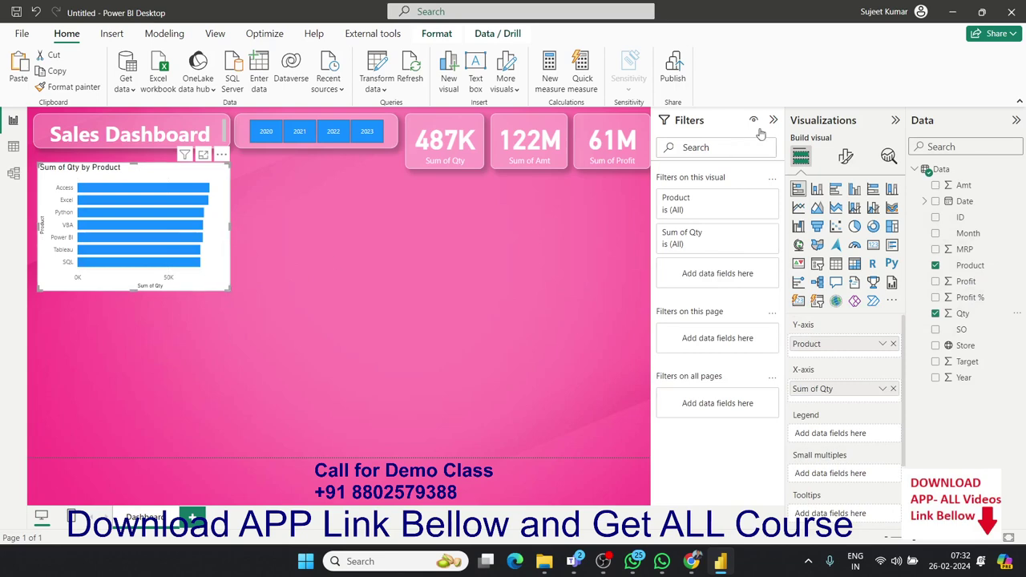
# Step: Set the bar chart's background transparency to 71%
pyautogui.click(847, 160)
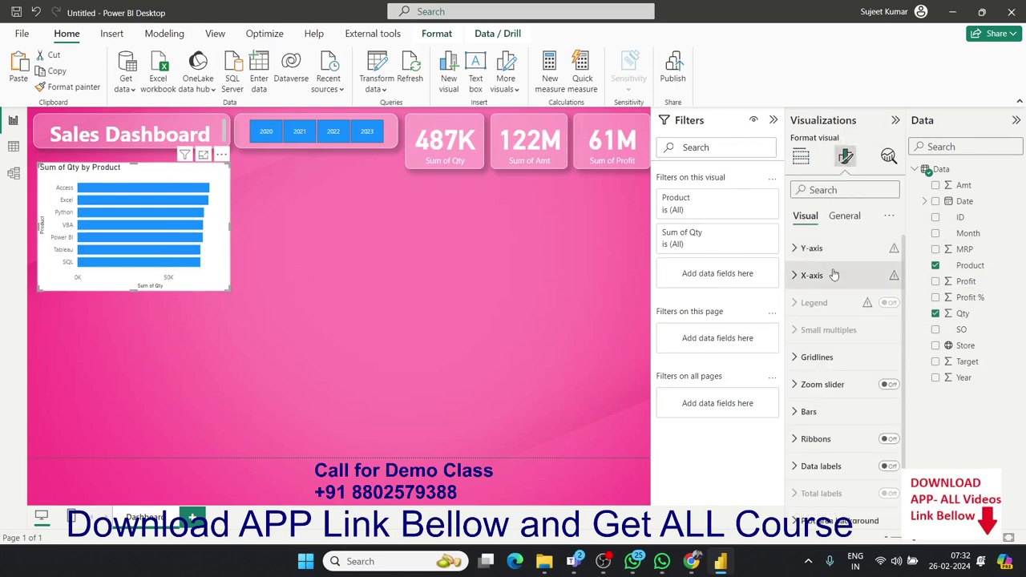
pyautogui.click(844, 216)
pyautogui.click(798, 304)
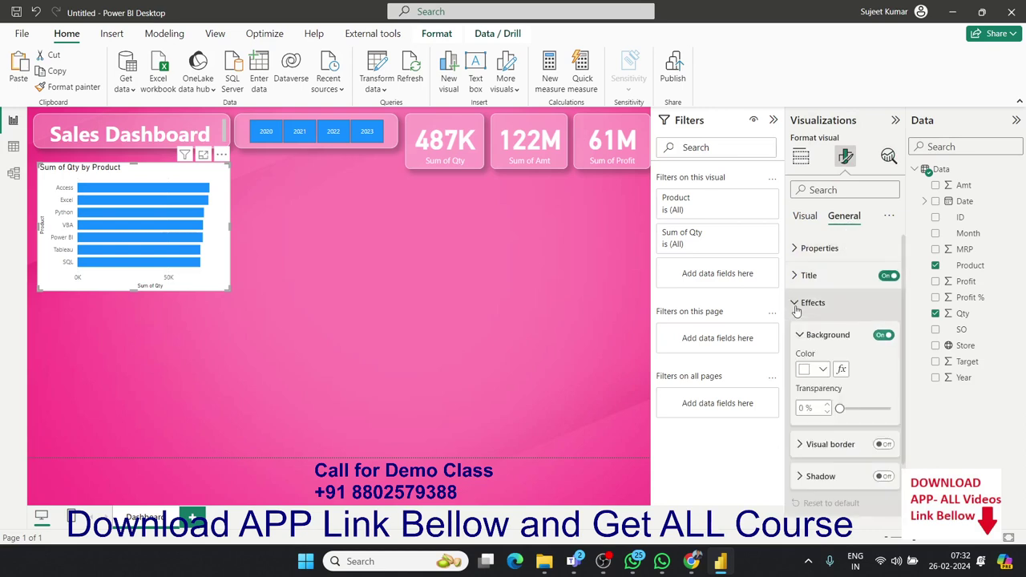
pyautogui.click(801, 407)
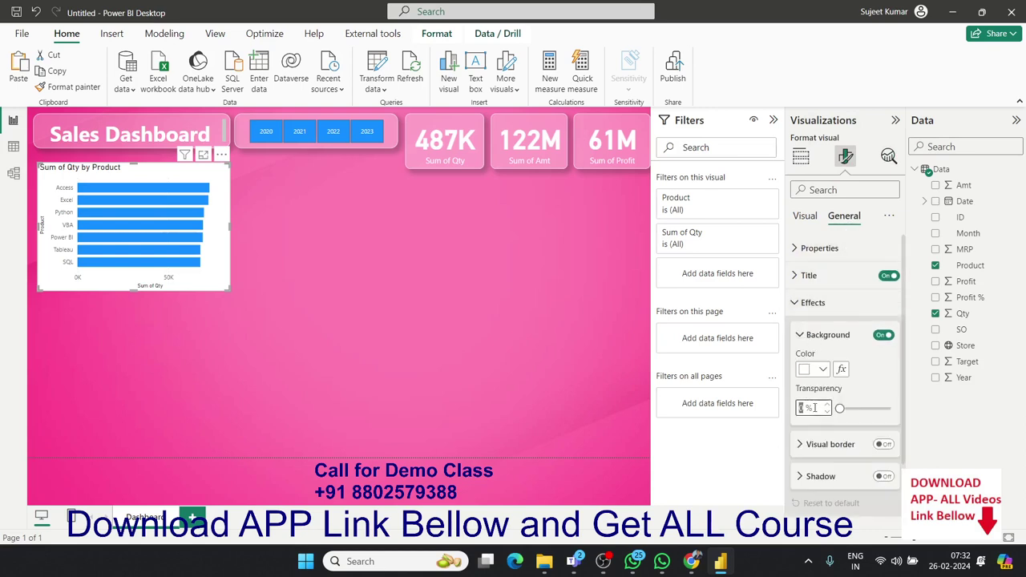
pyautogui.write('71')
pyautogui.press('Return')
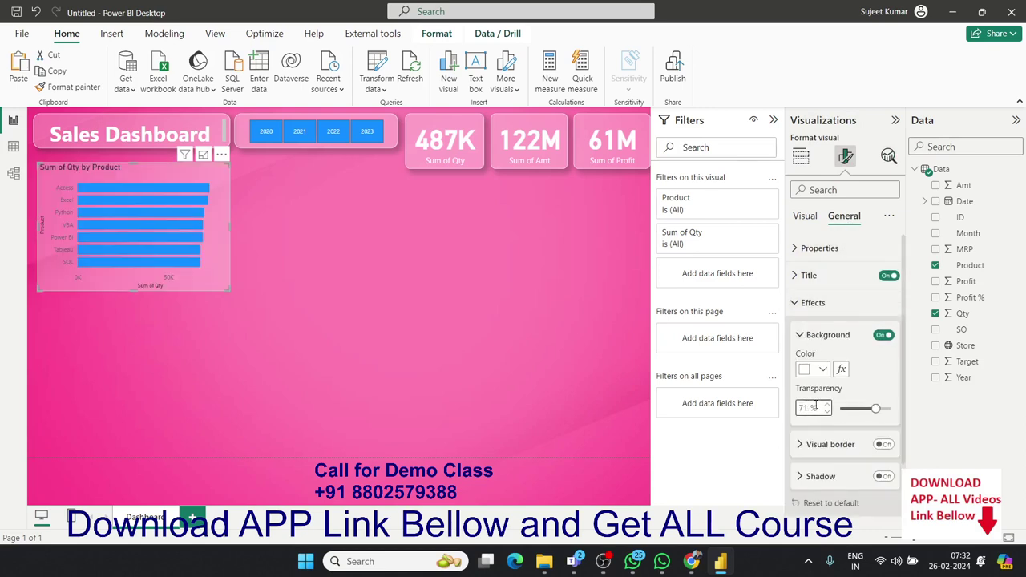
# Step: Add a white border with 15 px rounded corners and a drop shadow to the chart
pyautogui.click(883, 444)
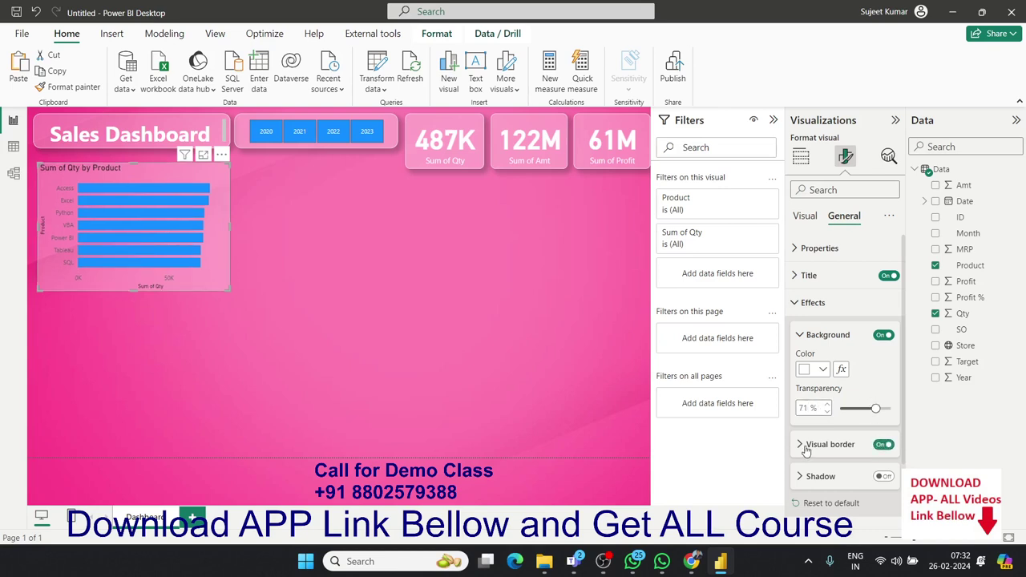
pyautogui.click(808, 449)
pyautogui.click(822, 478)
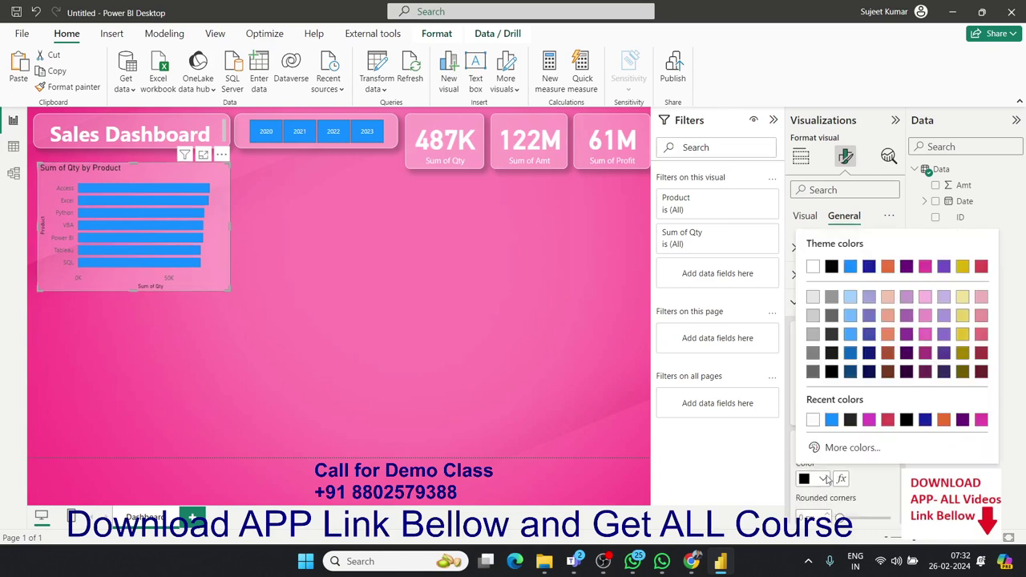
pyautogui.click(813, 269)
pyautogui.scroll(-1, 816, 457)
pyautogui.click(801, 459)
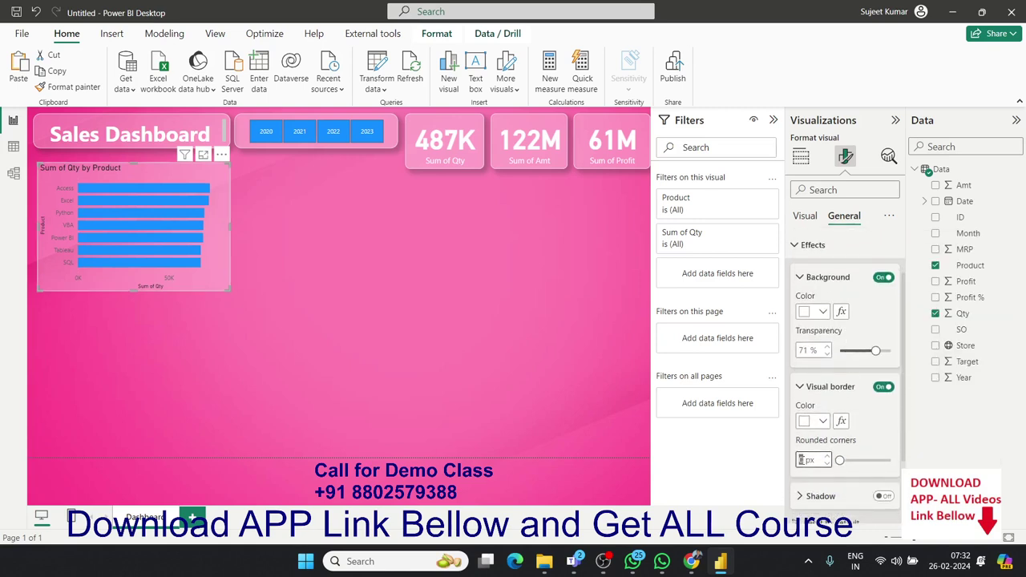
pyautogui.write('5')
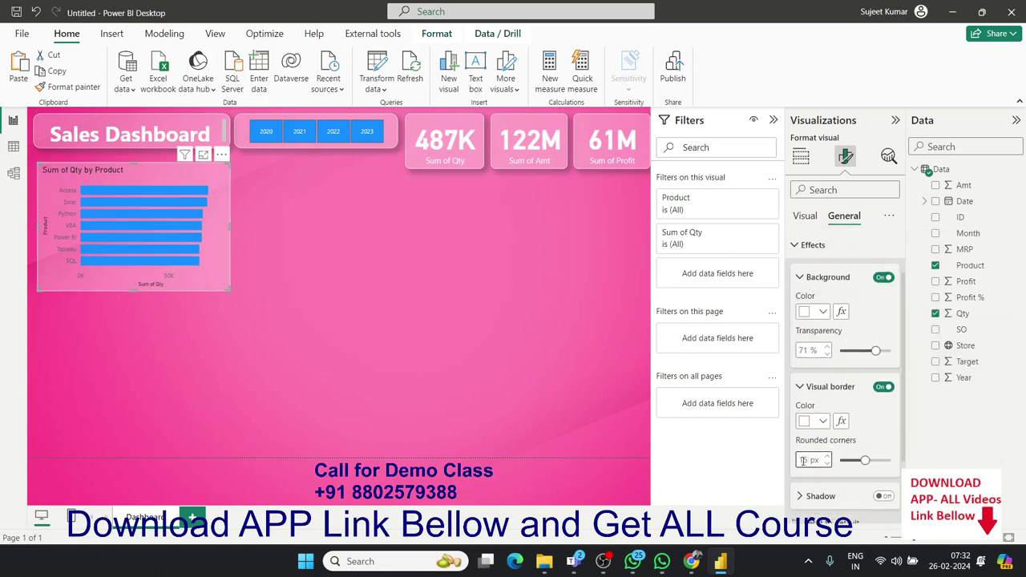
pyautogui.click(884, 496)
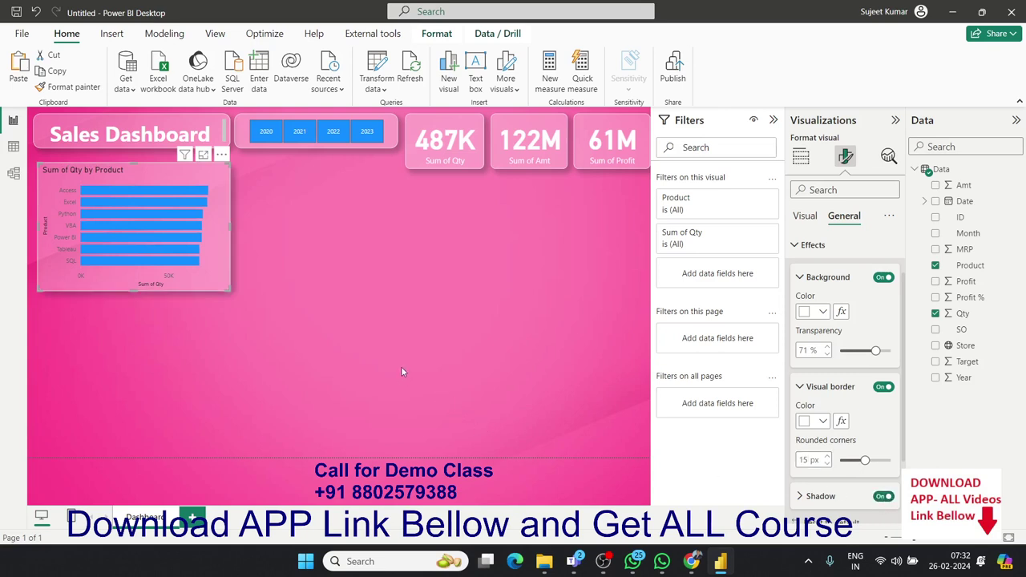
pyautogui.click(806, 218)
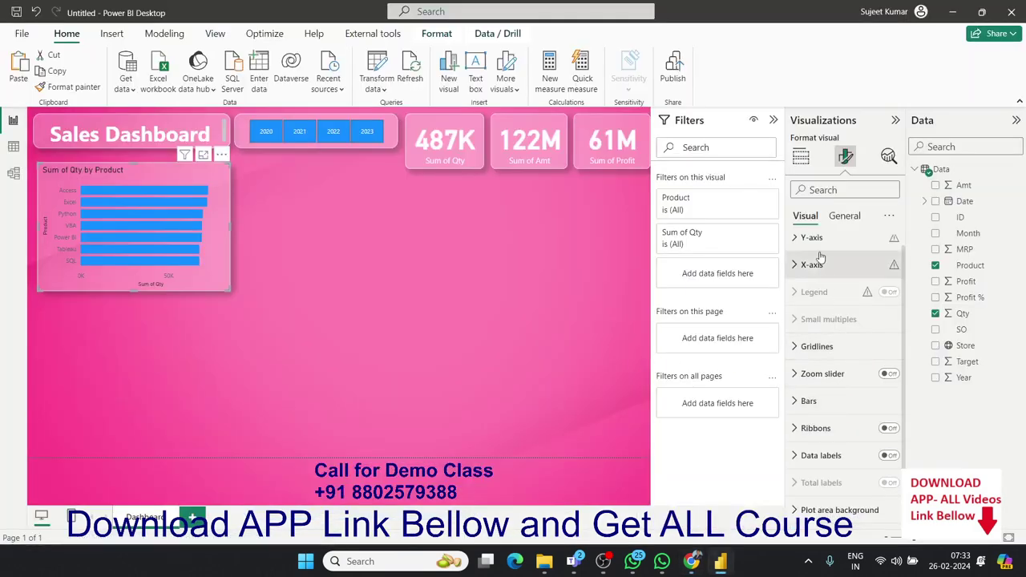
# Step: Make the Y-axis product labels white and bold
pyautogui.click(800, 239)
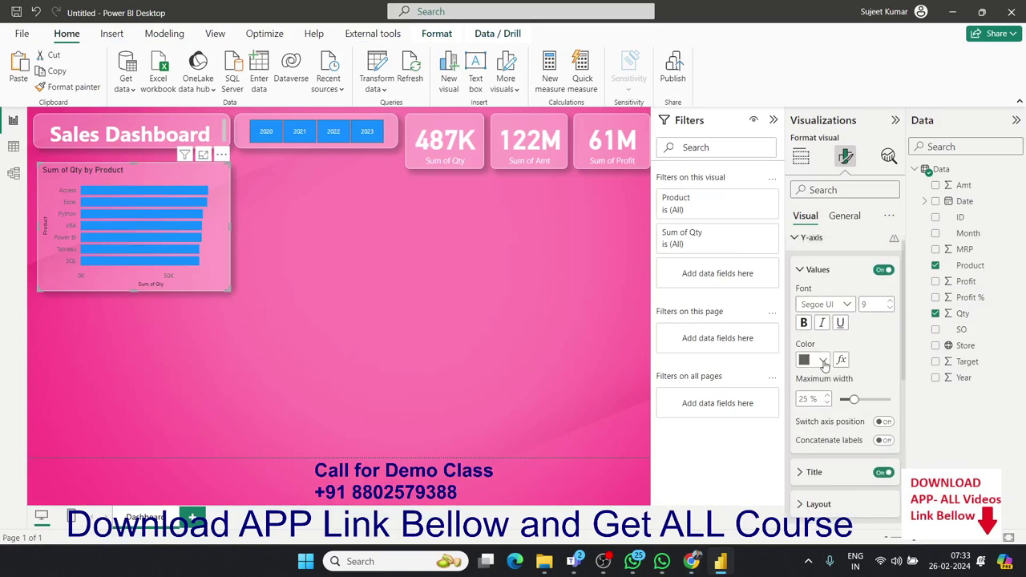
pyautogui.click(823, 362)
pyautogui.click(815, 149)
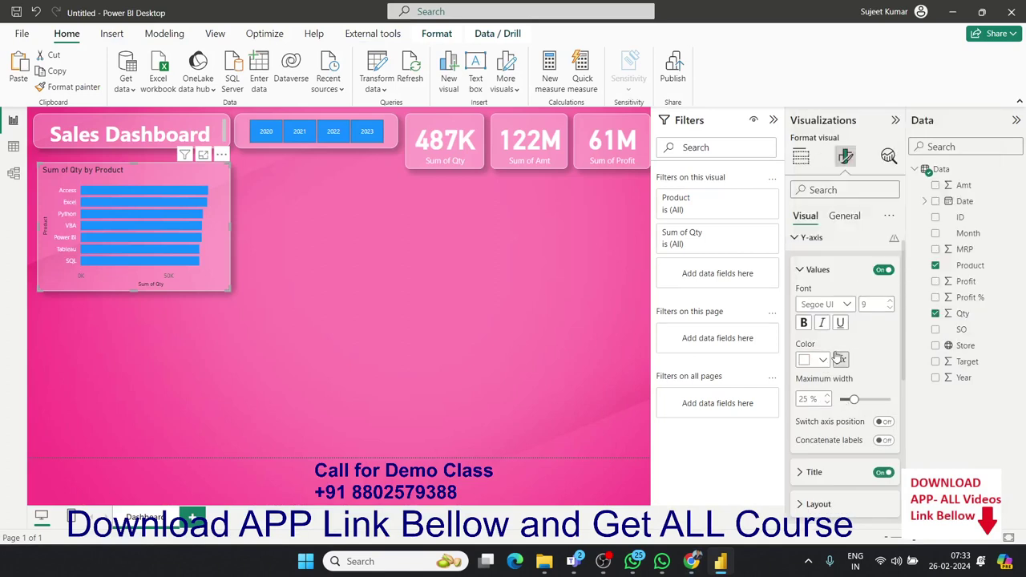
pyautogui.click(805, 324)
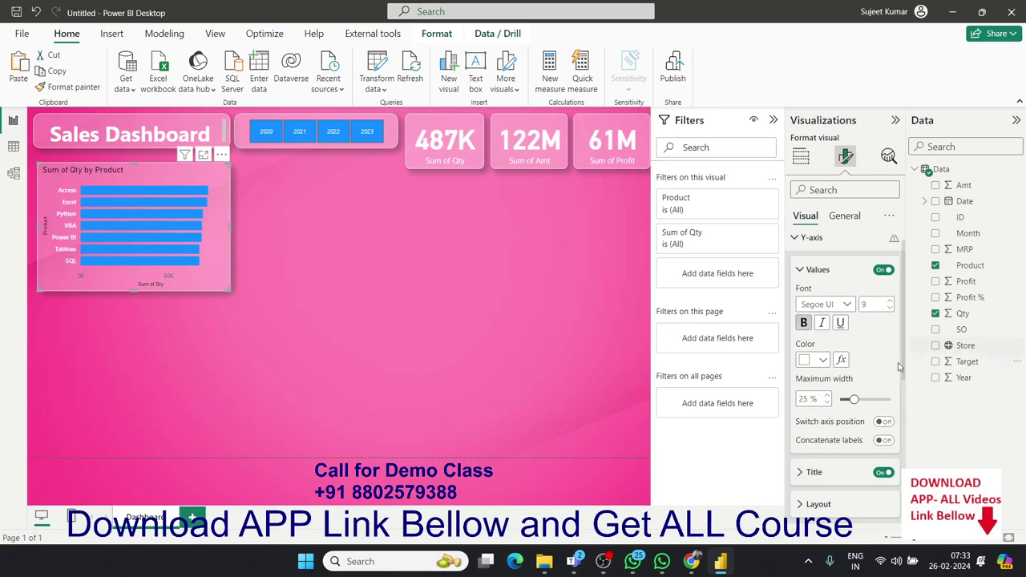
pyautogui.click(811, 238)
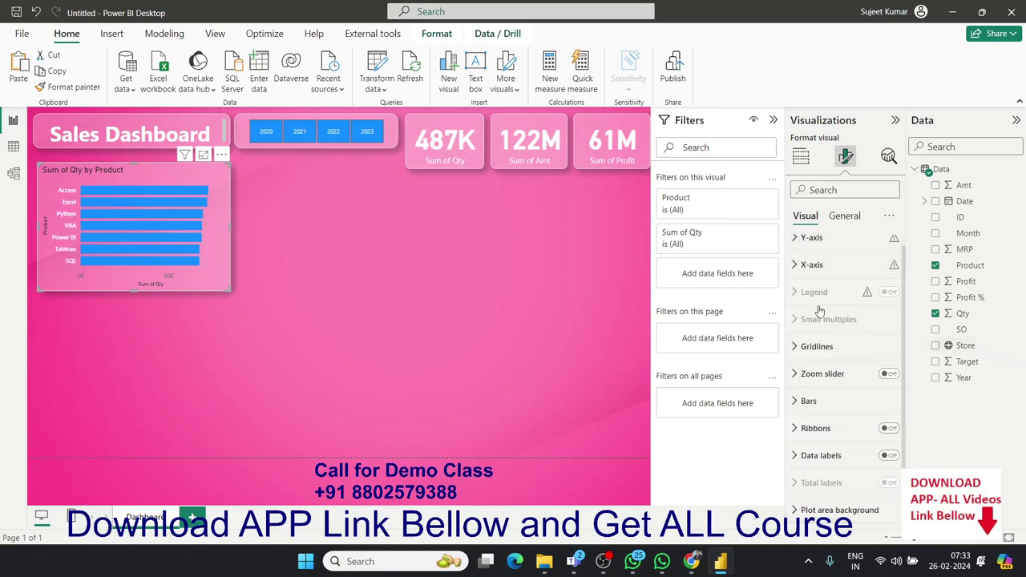
# Step: Make the X-axis number labels and the X-axis title white
pyautogui.click(811, 264)
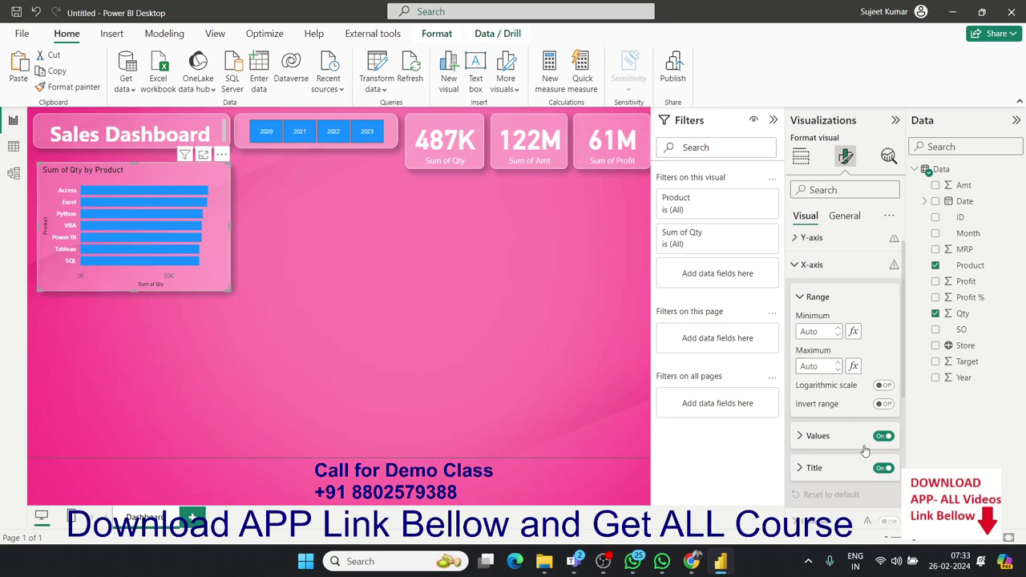
pyautogui.click(817, 443)
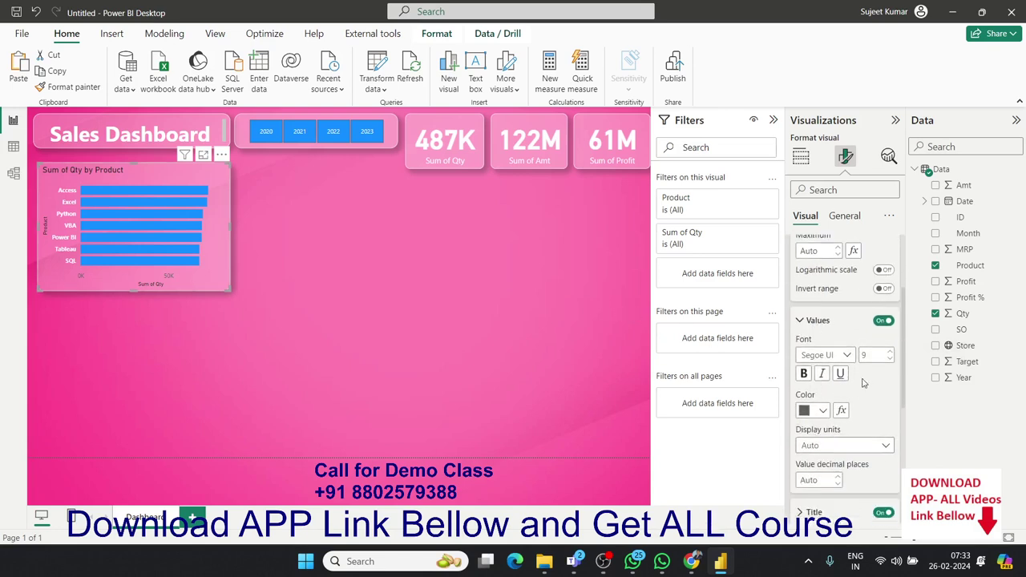
pyautogui.click(823, 412)
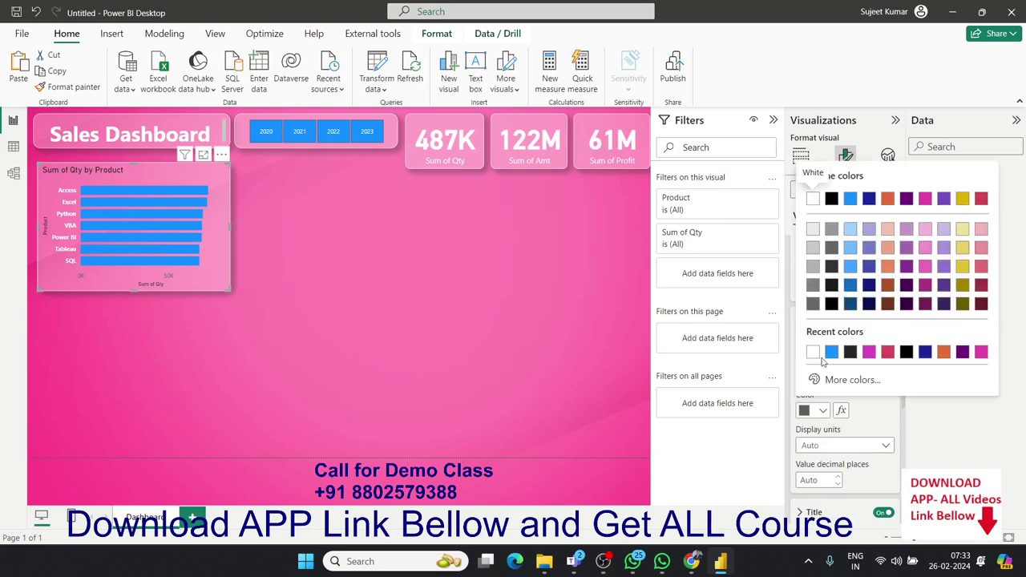
pyautogui.click(813, 198)
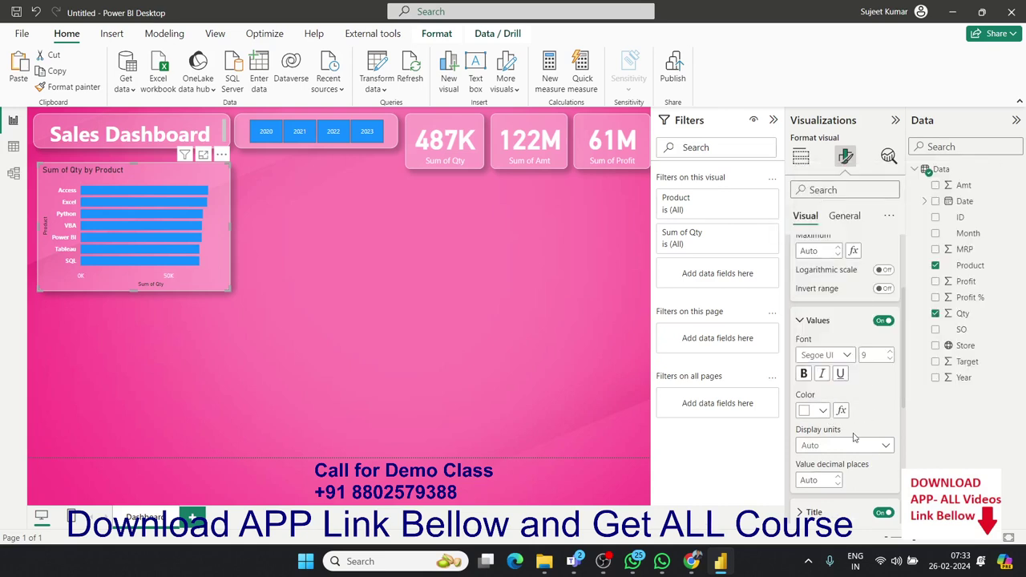
pyautogui.scroll(-3, 854, 437)
pyautogui.click(806, 399)
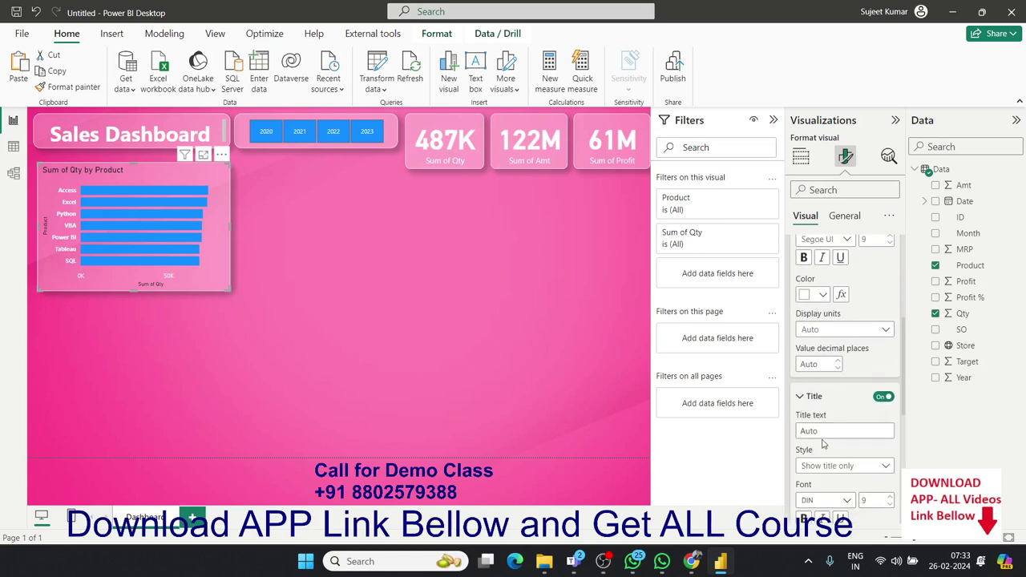
pyautogui.scroll(-3, 818, 476)
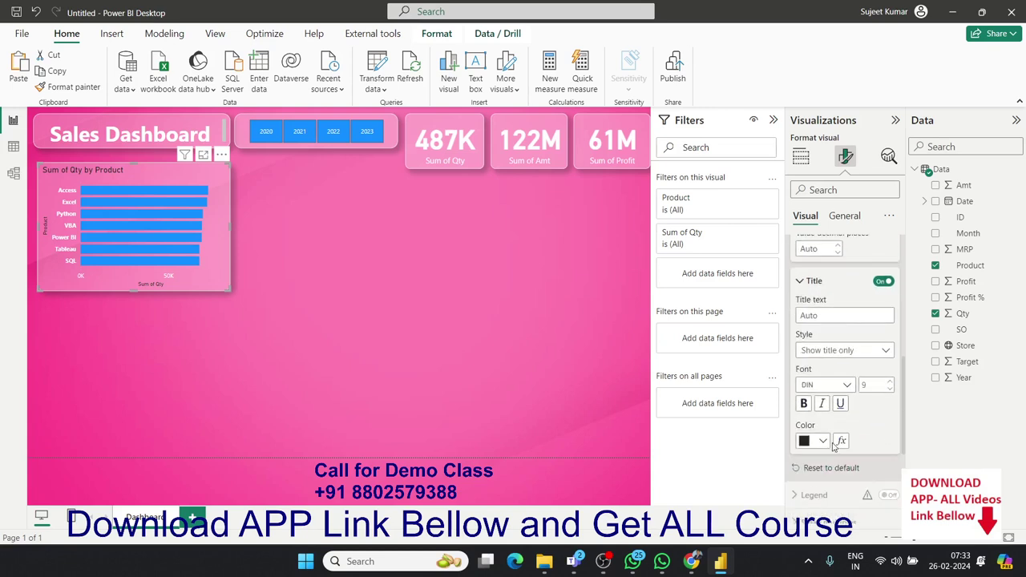
pyautogui.click(824, 441)
pyautogui.click(815, 225)
# Step: Make the Y-axis title white
pyautogui.scroll(5, 807, 388)
pyautogui.scroll(3, 807, 389)
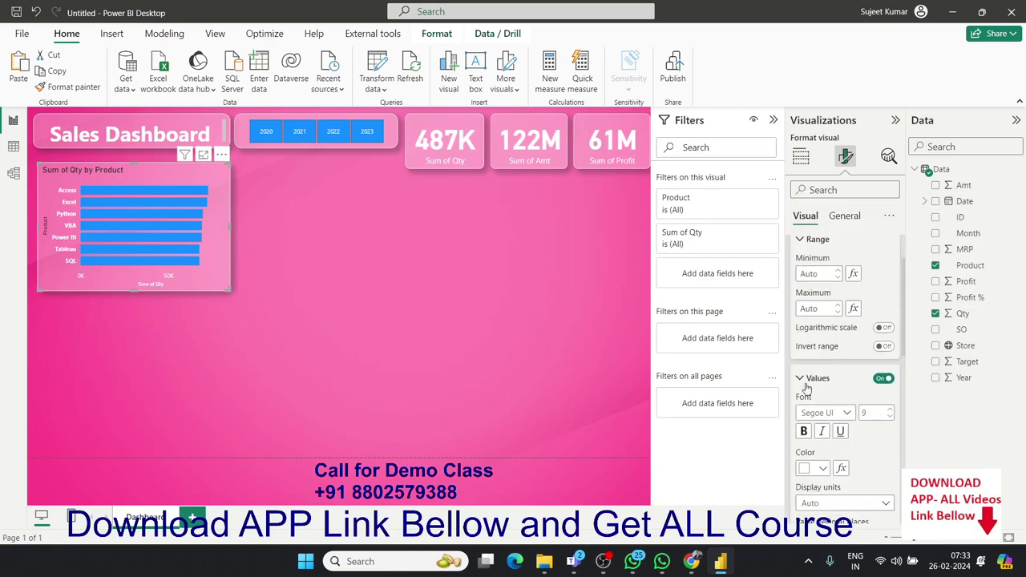
pyautogui.scroll(2, 805, 383)
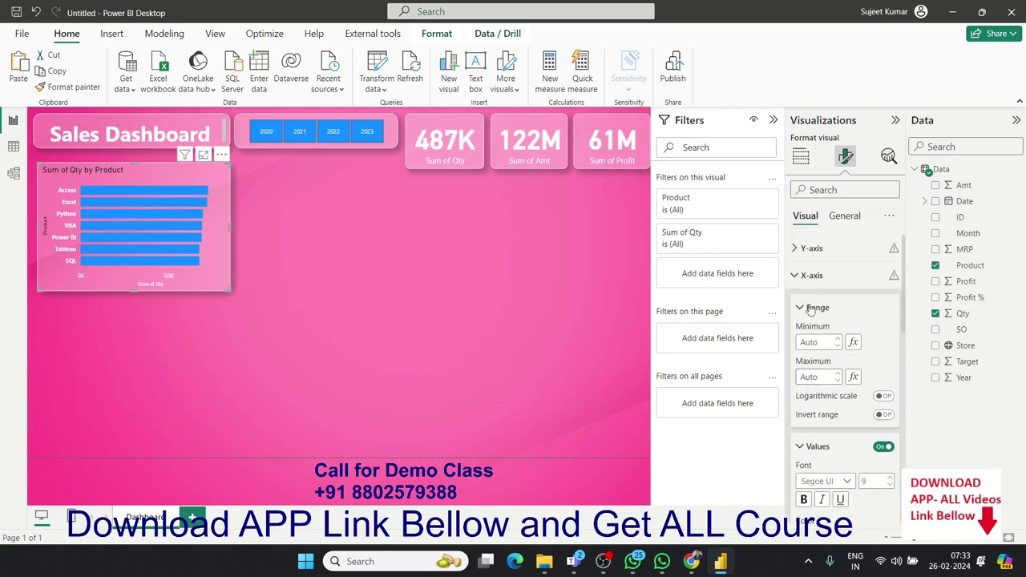
pyautogui.click(810, 248)
pyautogui.scroll(-2, 804, 449)
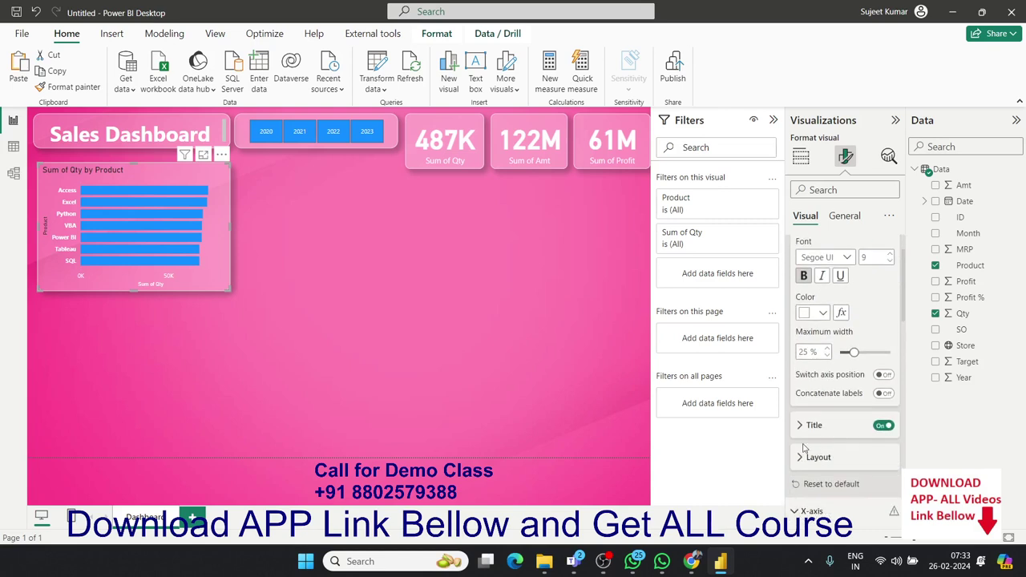
pyautogui.click(799, 429)
pyautogui.scroll(-3, 800, 437)
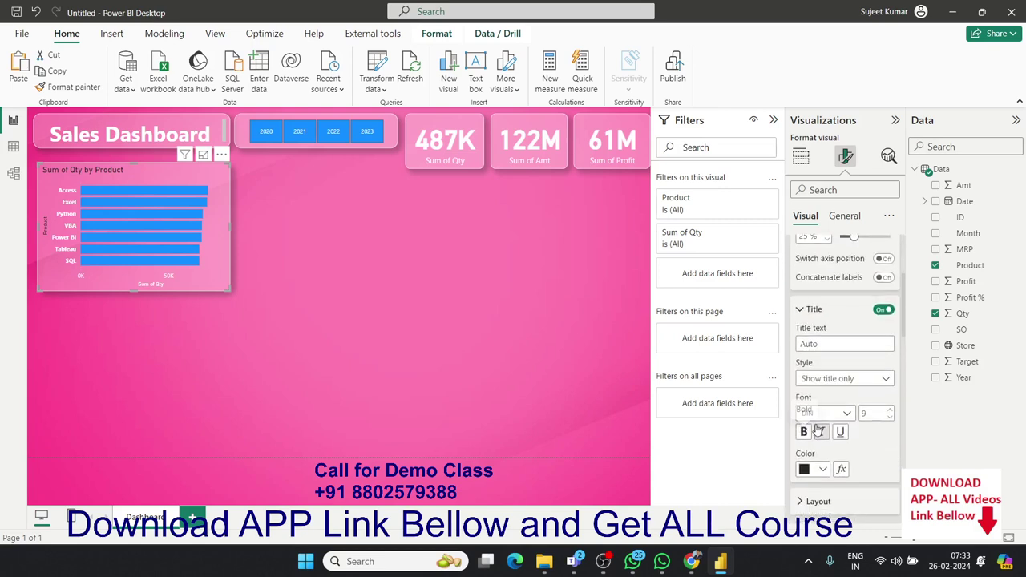
pyautogui.scroll(-3, 826, 367)
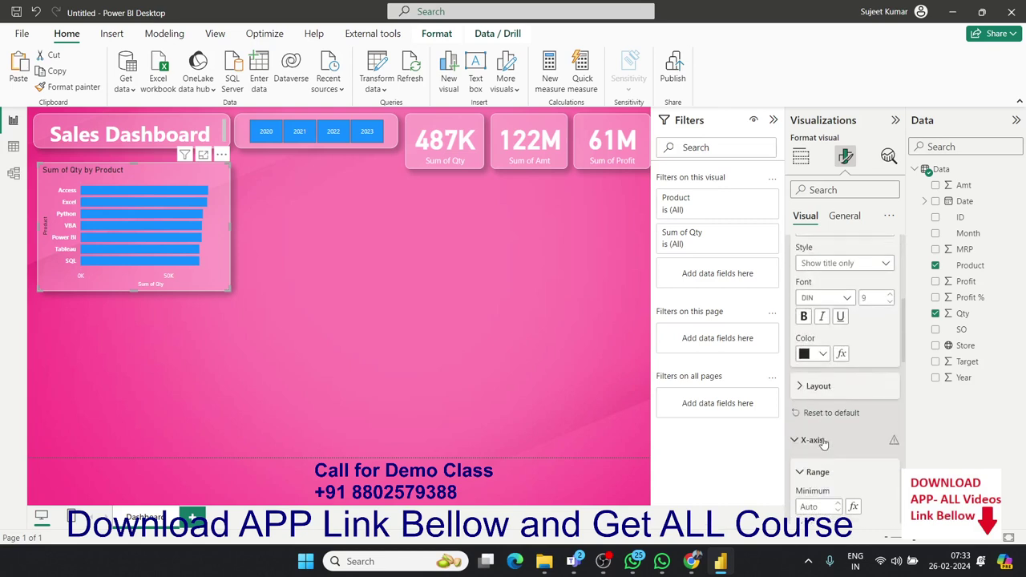
pyautogui.click(822, 355)
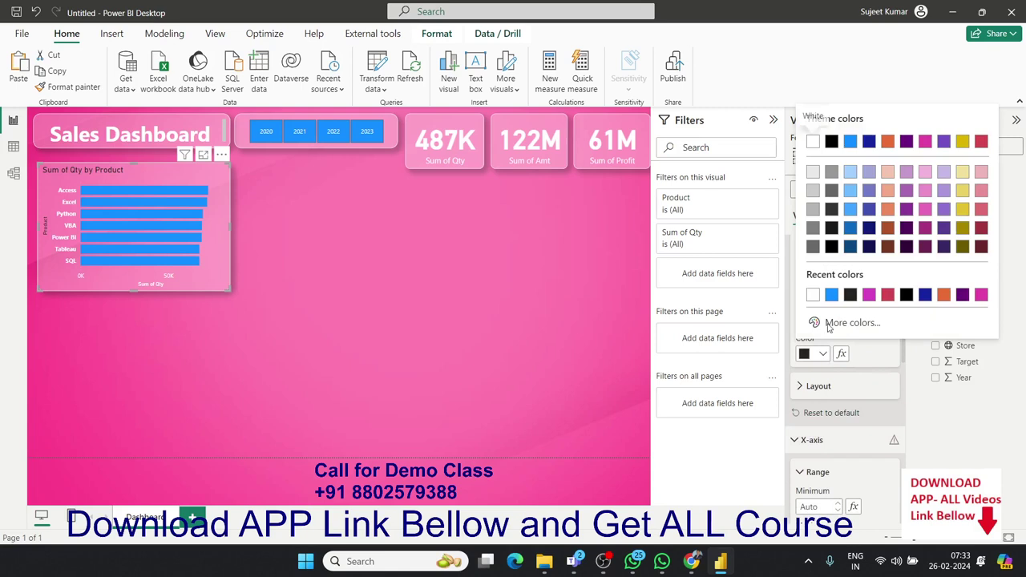
pyautogui.click(814, 142)
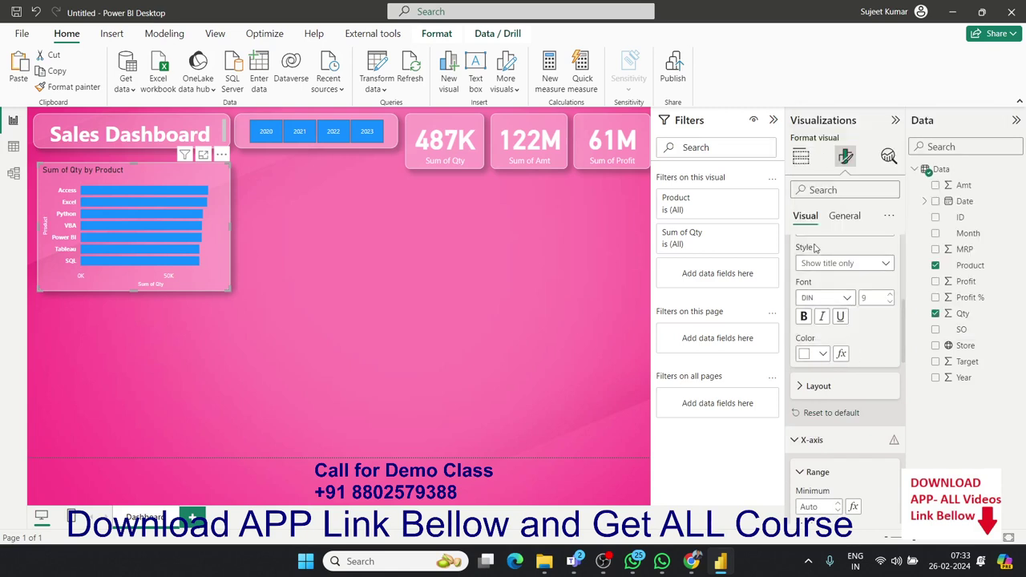
pyautogui.scroll(-2, 862, 401)
pyautogui.scroll(-1, 859, 425)
pyautogui.scroll(-2, 858, 443)
pyautogui.scroll(-2, 857, 443)
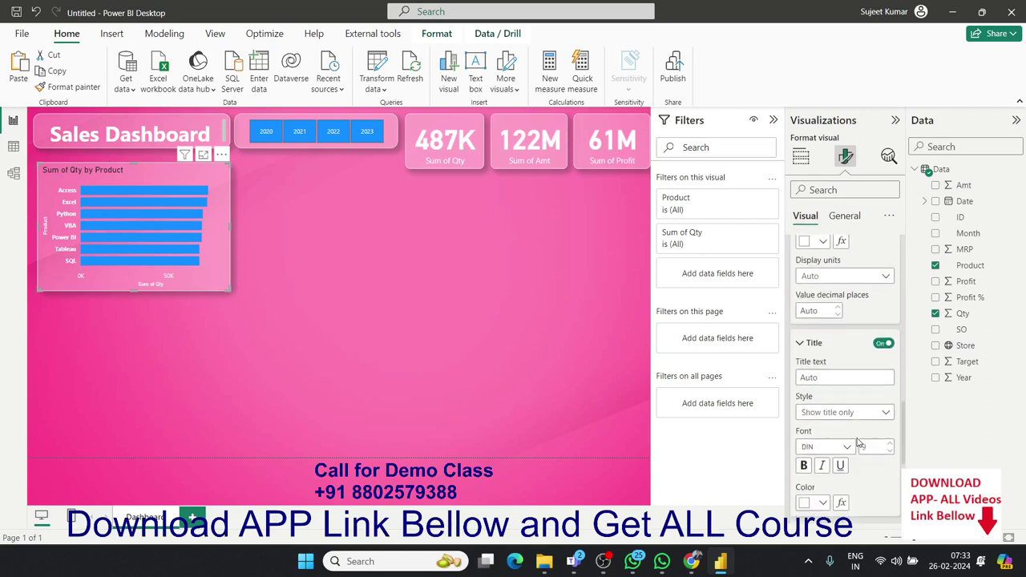
pyautogui.scroll(-2, 856, 444)
pyautogui.scroll(-1, 857, 443)
pyautogui.scroll(-2, 857, 443)
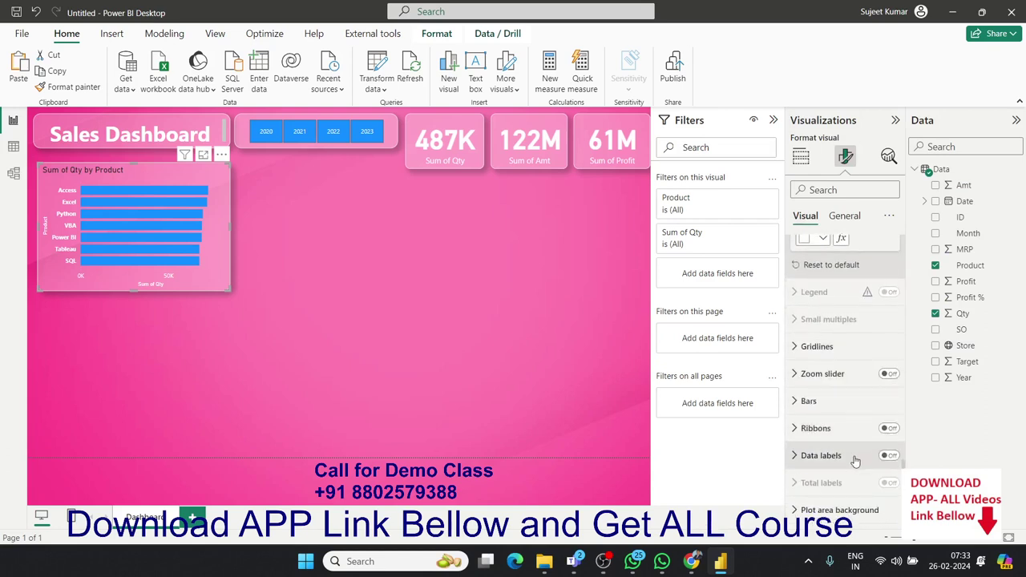
pyautogui.moveTo(848, 303)
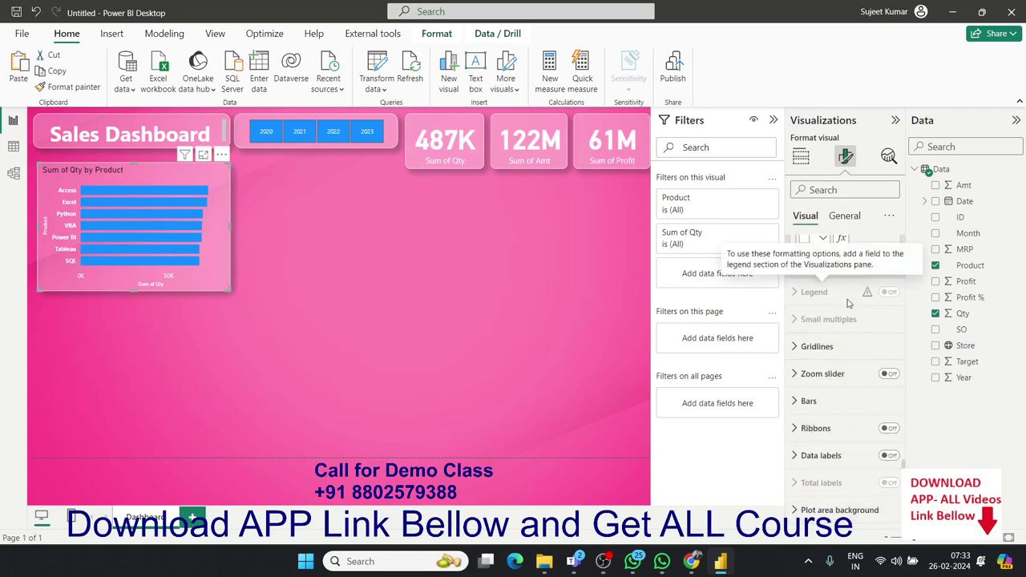
# Step: Retitle the chart 'Sold Qty by Product' in bold white text at size 16
pyautogui.click(844, 218)
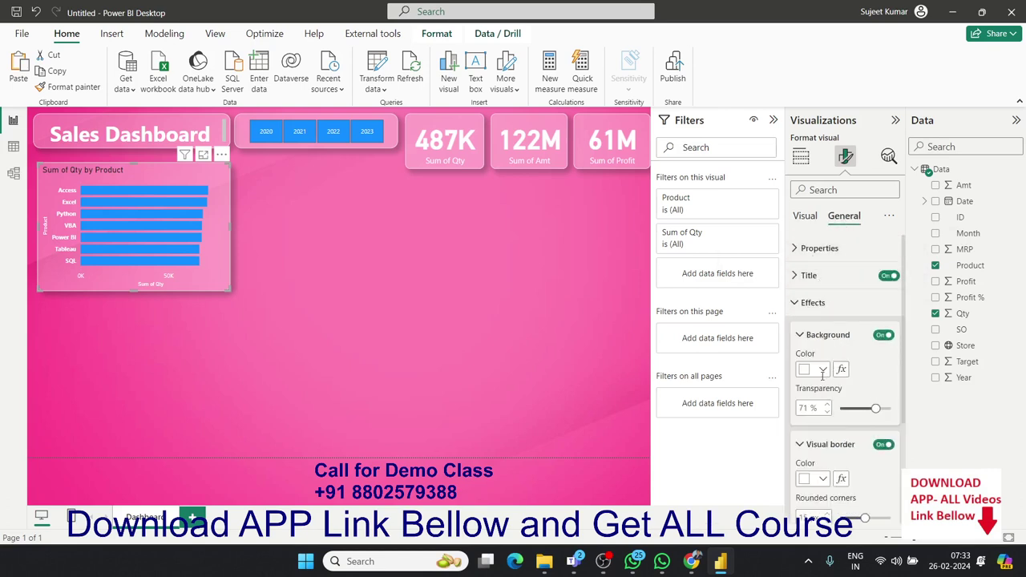
pyautogui.click(796, 278)
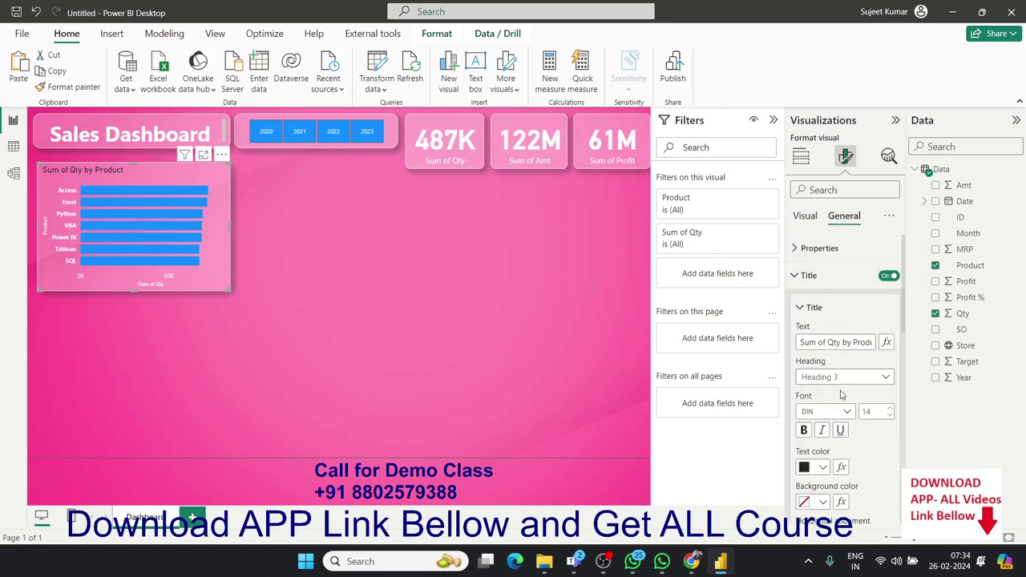
pyautogui.tripleClick(838, 342)
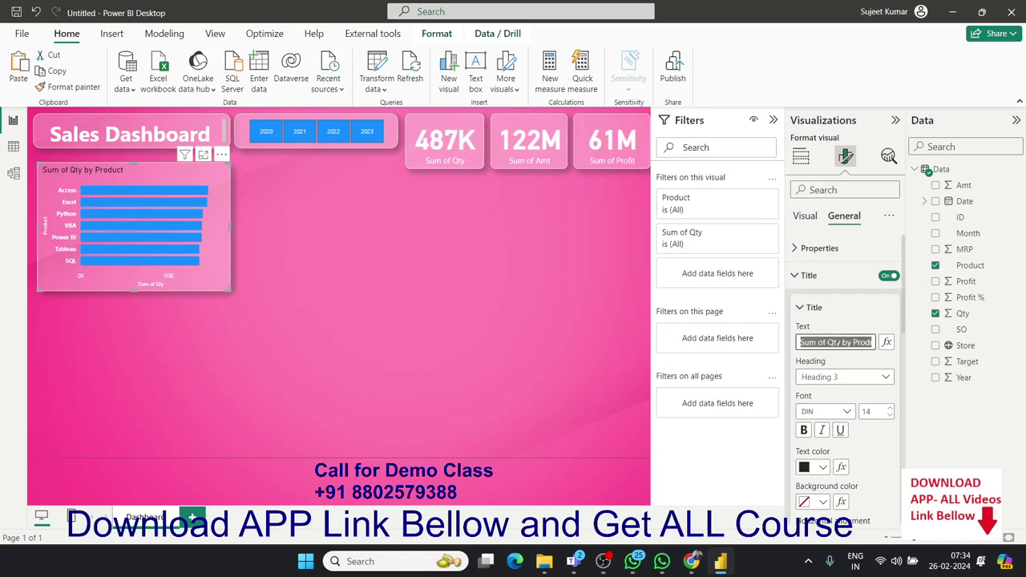
pyautogui.press('BackSpace')
pyautogui.write('Sold Qty')
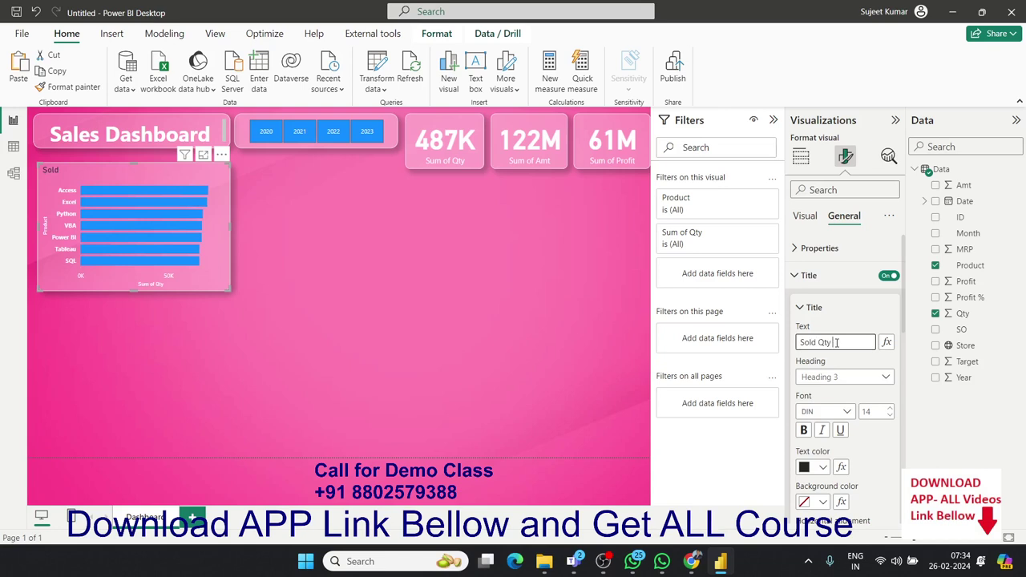
pyautogui.write('By')
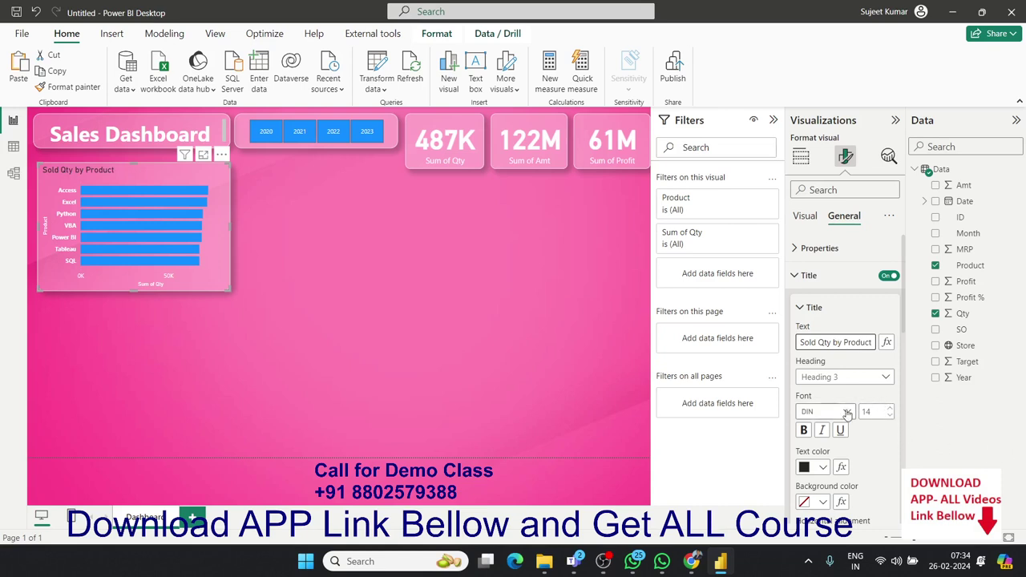
pyautogui.click(828, 471)
pyautogui.click(814, 261)
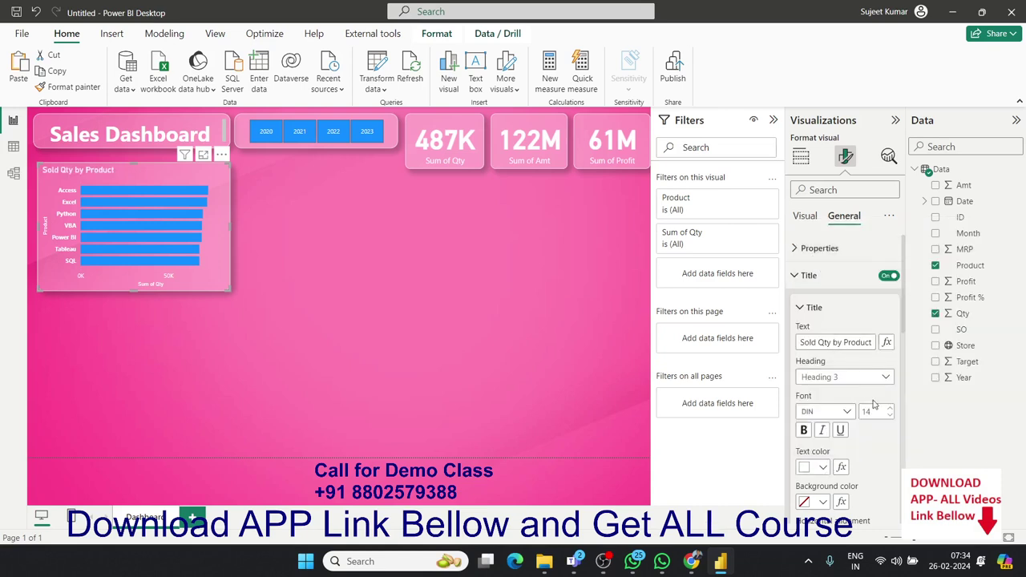
pyautogui.click(803, 431)
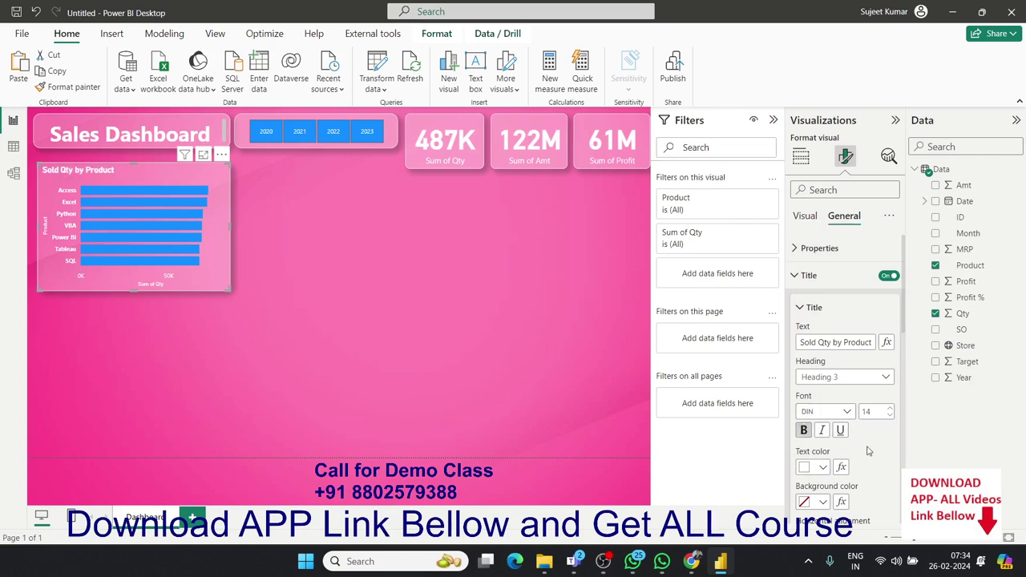
pyautogui.click(891, 408)
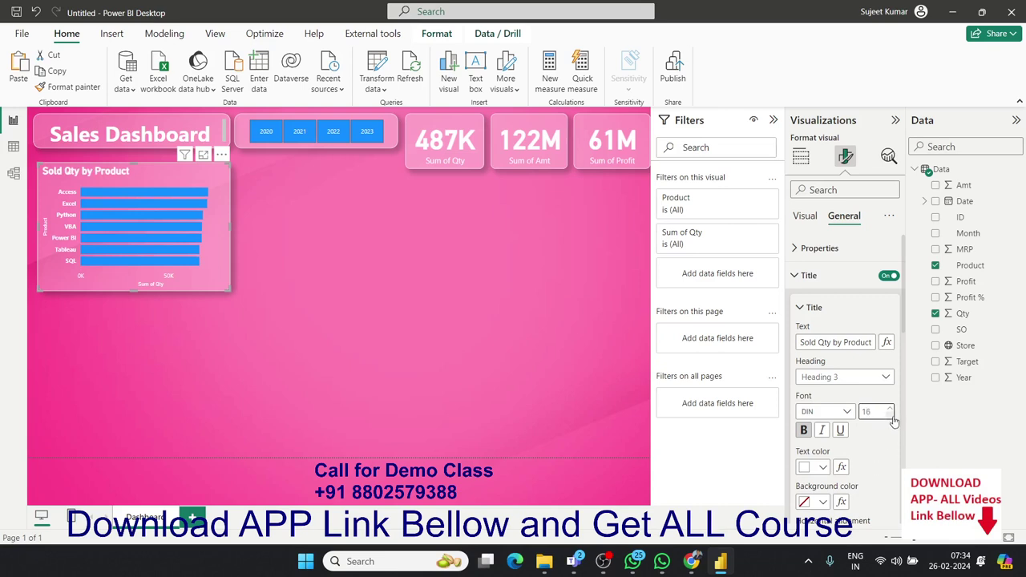
pyautogui.click(371, 384)
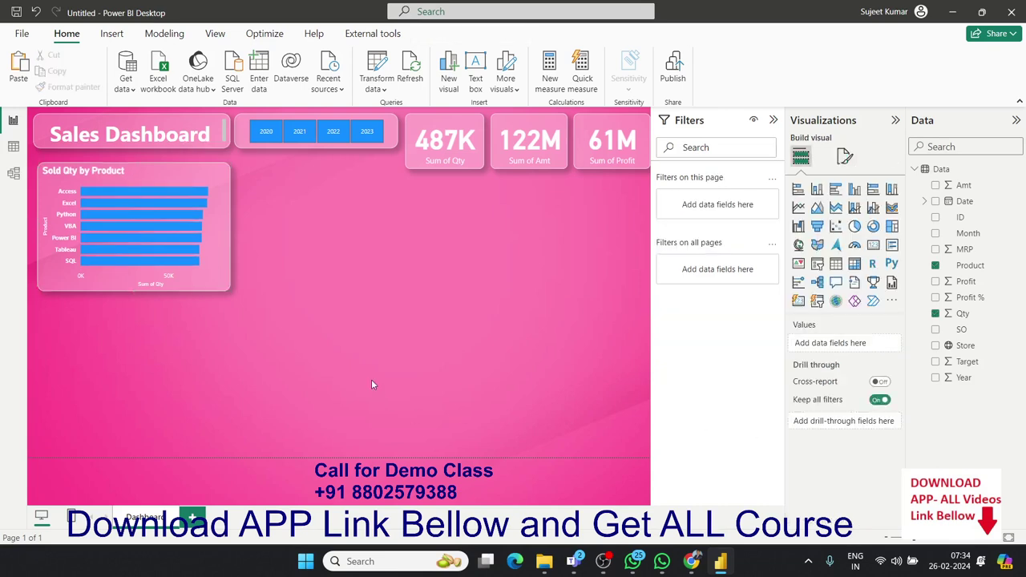
# Step: Paste a duplicate of the Sold Qty by Product chart and place it directly below the original
pyautogui.click(226, 289)
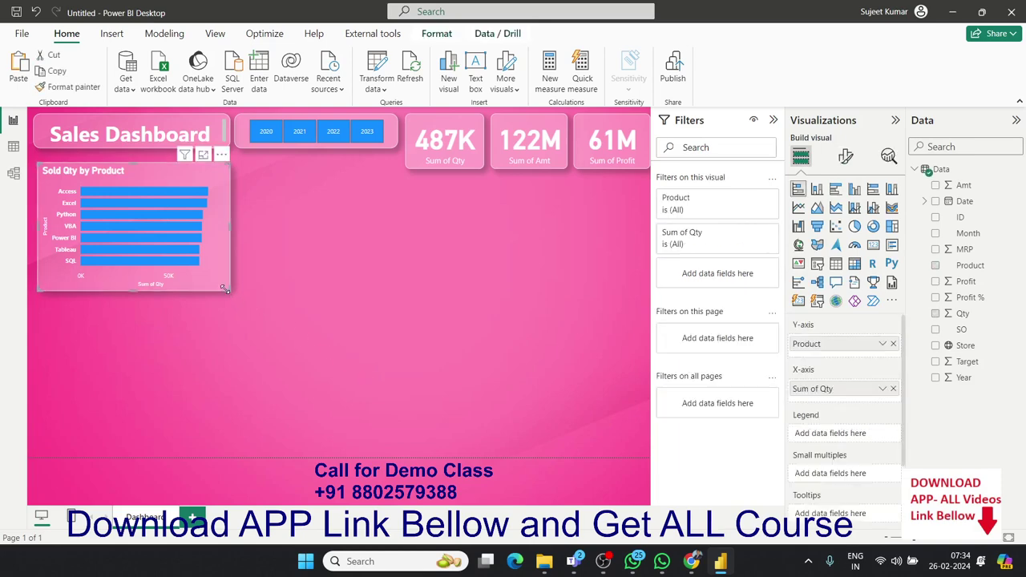
pyautogui.click(325, 323)
pyautogui.hotkey('ctrl', 'v')
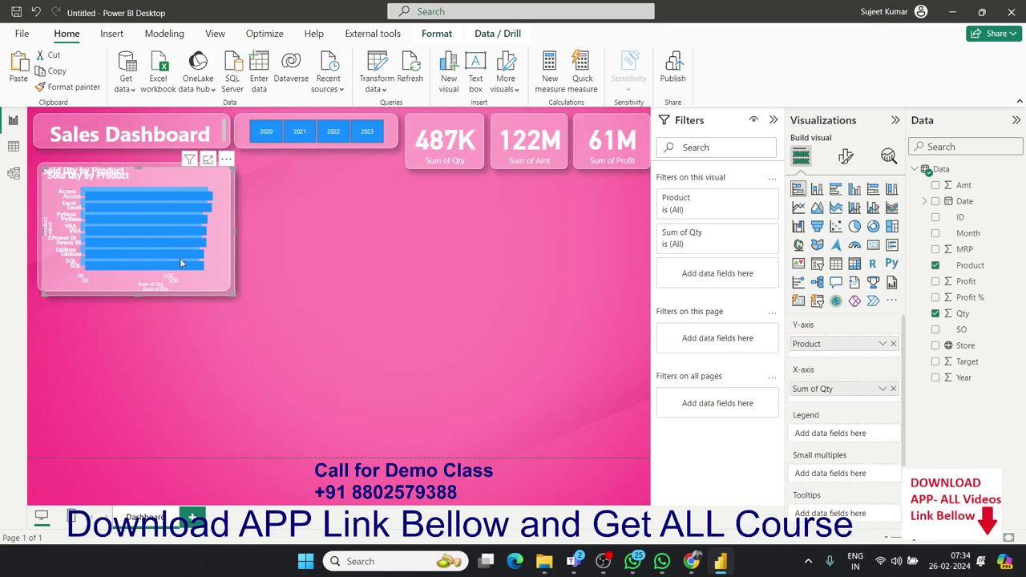
pyautogui.moveTo(218, 293); pyautogui.dragTo(419, 303)
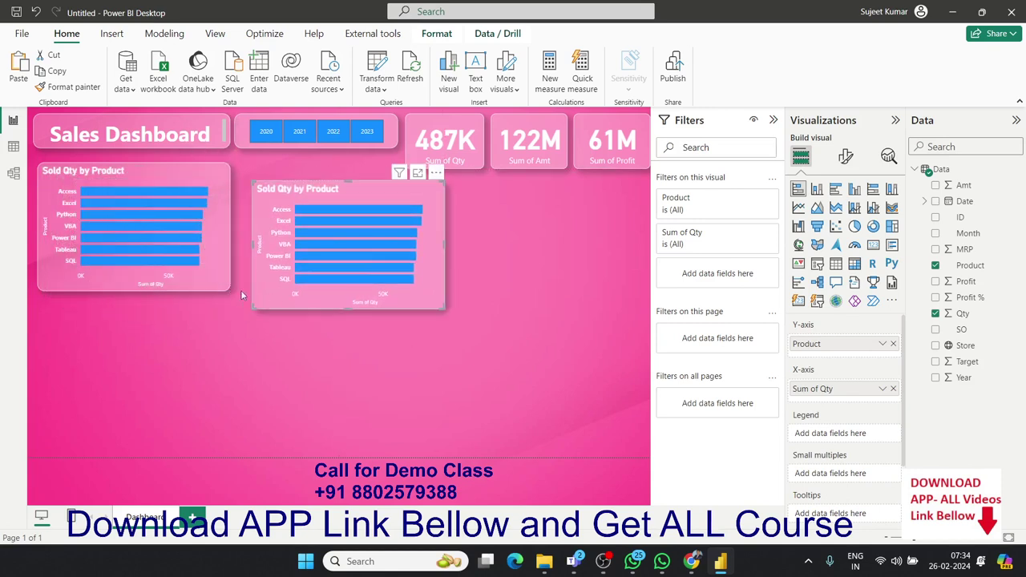
pyautogui.moveTo(226, 286); pyautogui.dragTo(226, 301)
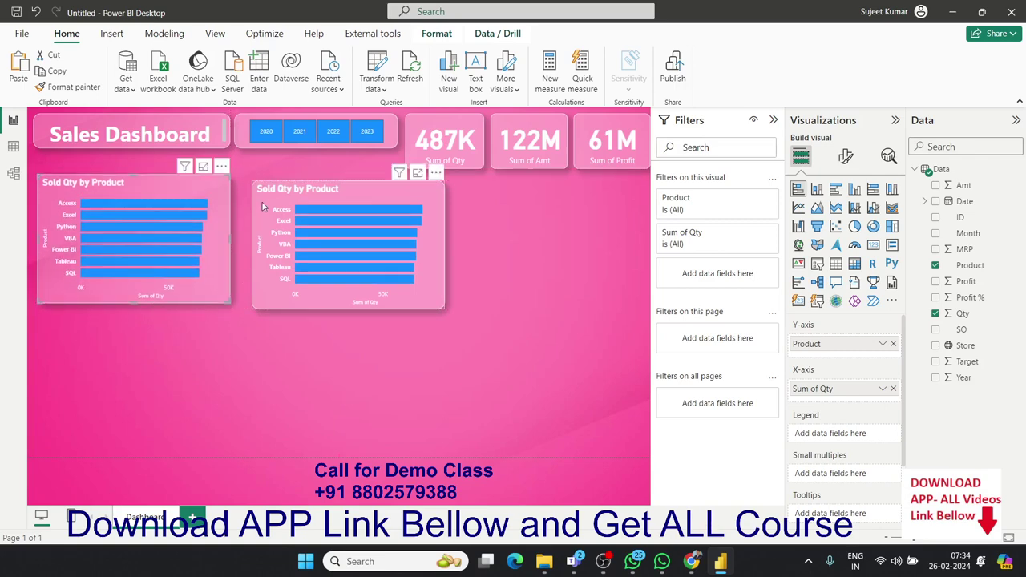
pyautogui.moveTo(261, 207); pyautogui.dragTo(49, 336)
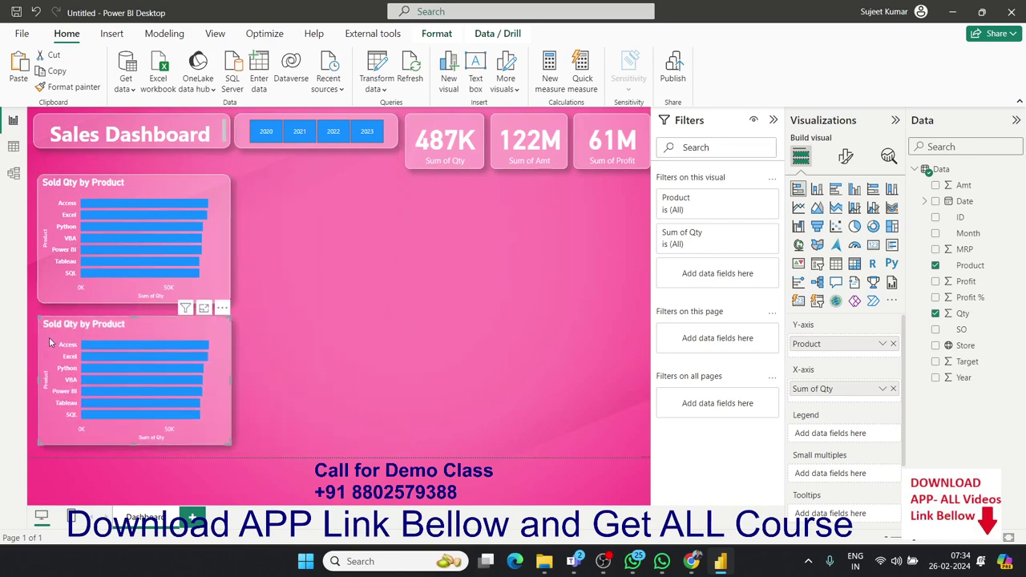
pyautogui.hotkey('alt', 'Tab')
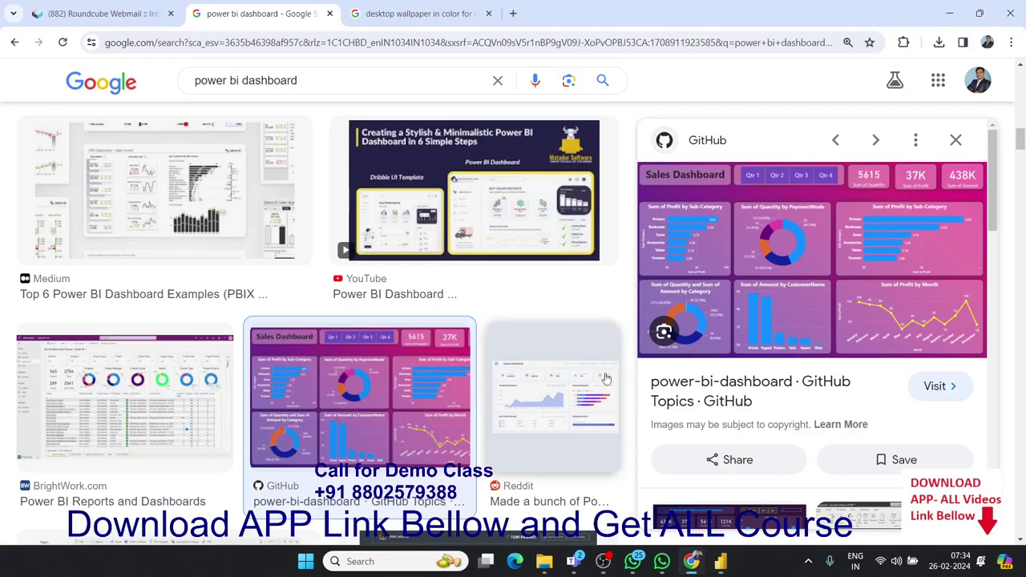
# Step: Return from the pink reference dashboard image to the Power BI report
pyautogui.hotkey('alt', 'Tab')
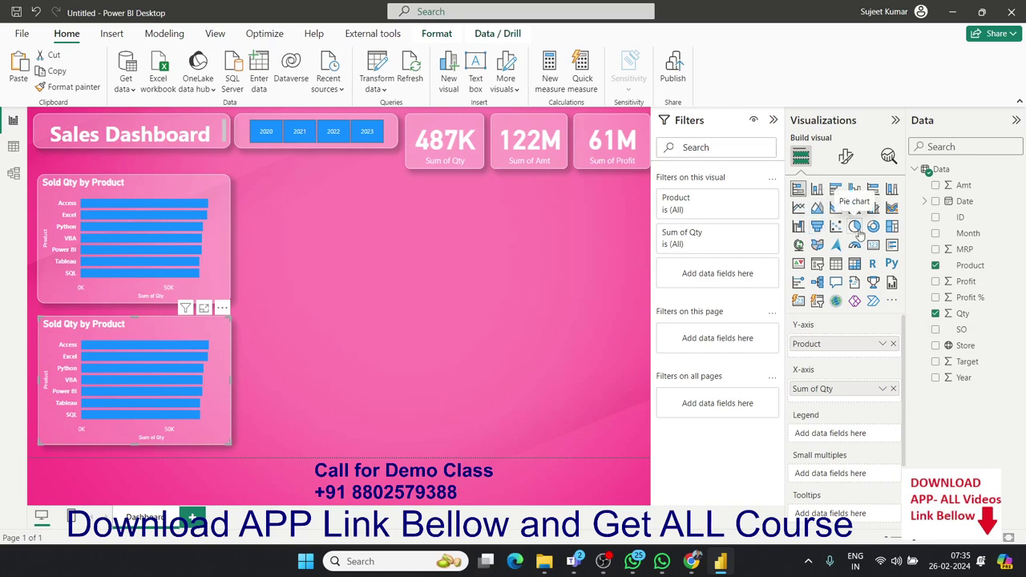
# Step: Convert the lower Sold Qty by Product chart into a pie chart and turn its legend off
pyautogui.click(855, 228)
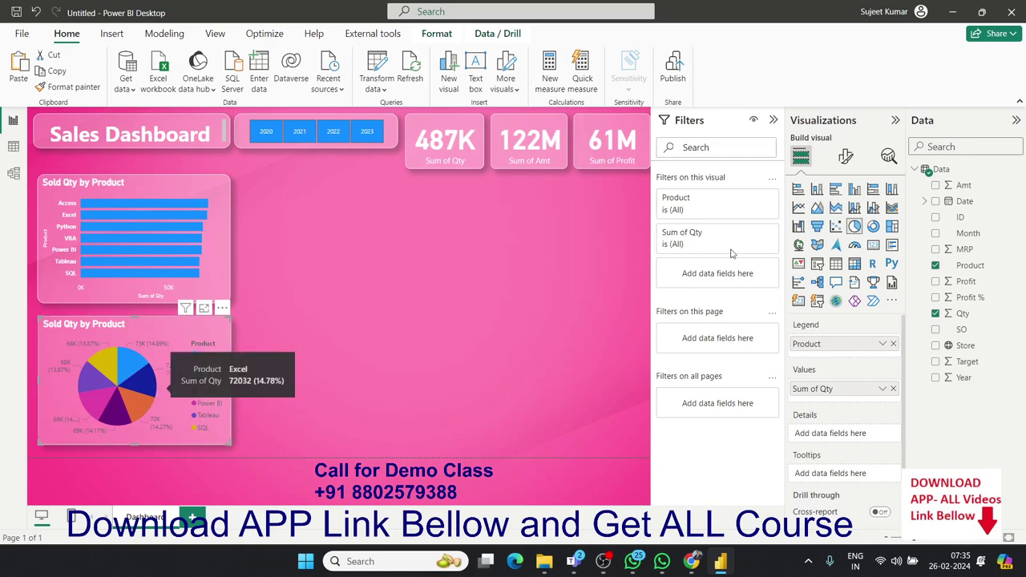
pyautogui.click(845, 159)
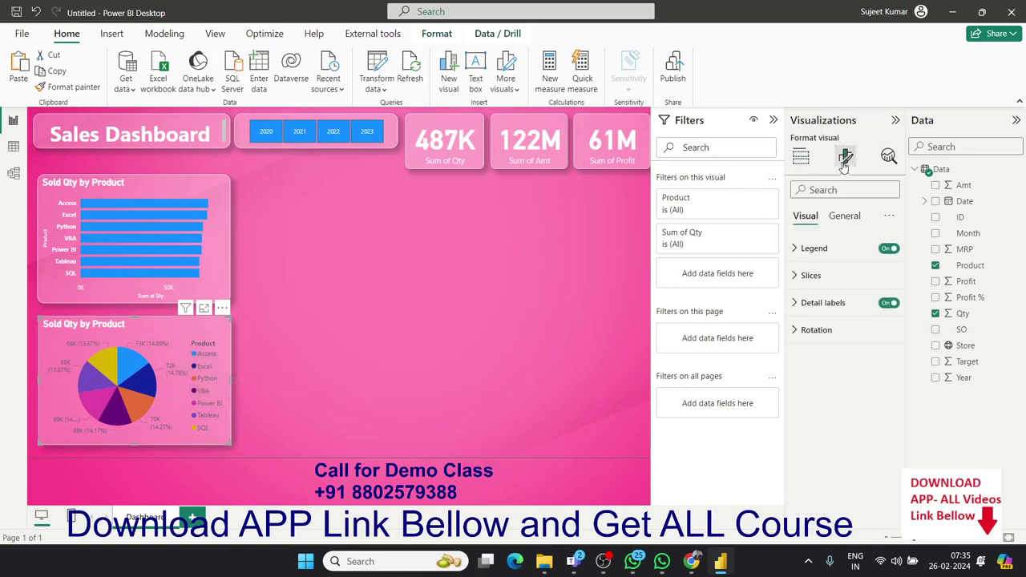
pyautogui.click(797, 254)
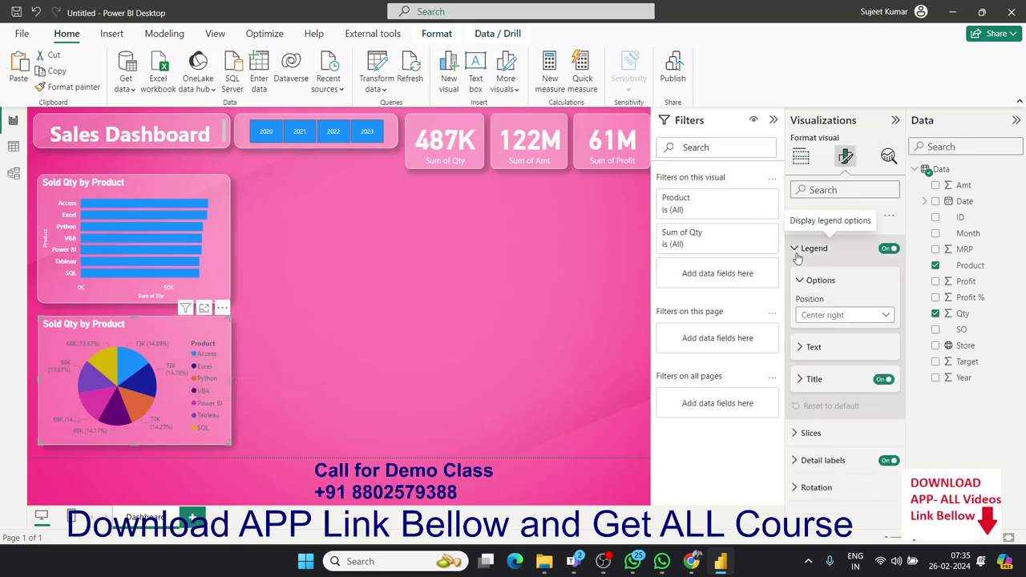
pyautogui.click(797, 253)
pyautogui.click(886, 250)
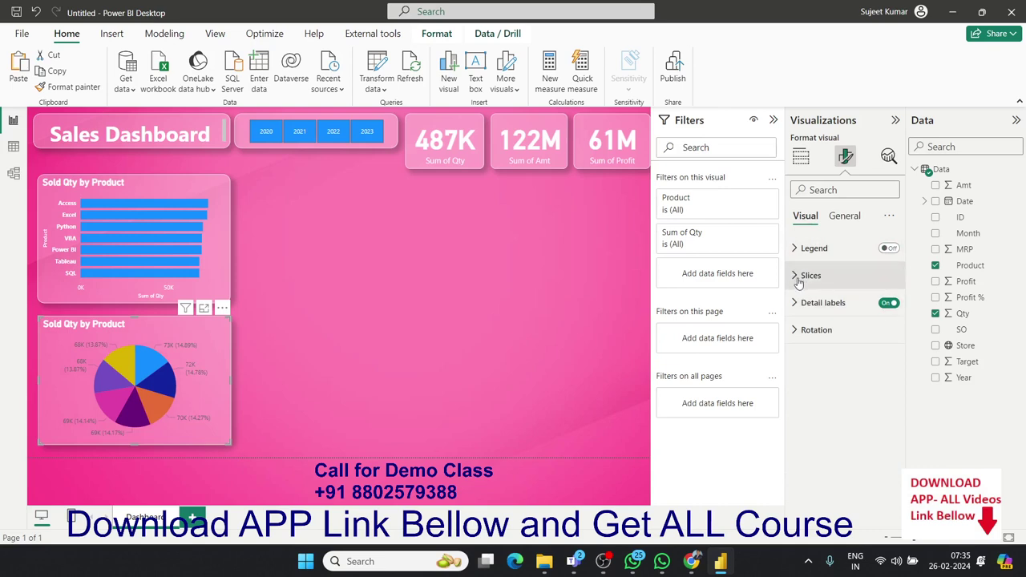
pyautogui.click(798, 278)
pyautogui.scroll(-3, 813, 353)
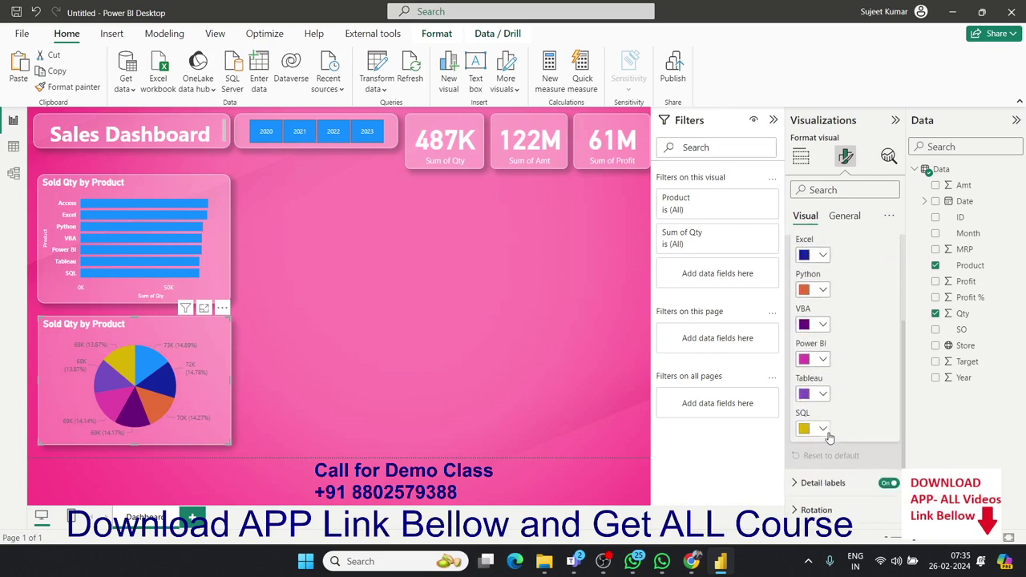
pyautogui.scroll(3, 820, 375)
pyautogui.click(795, 276)
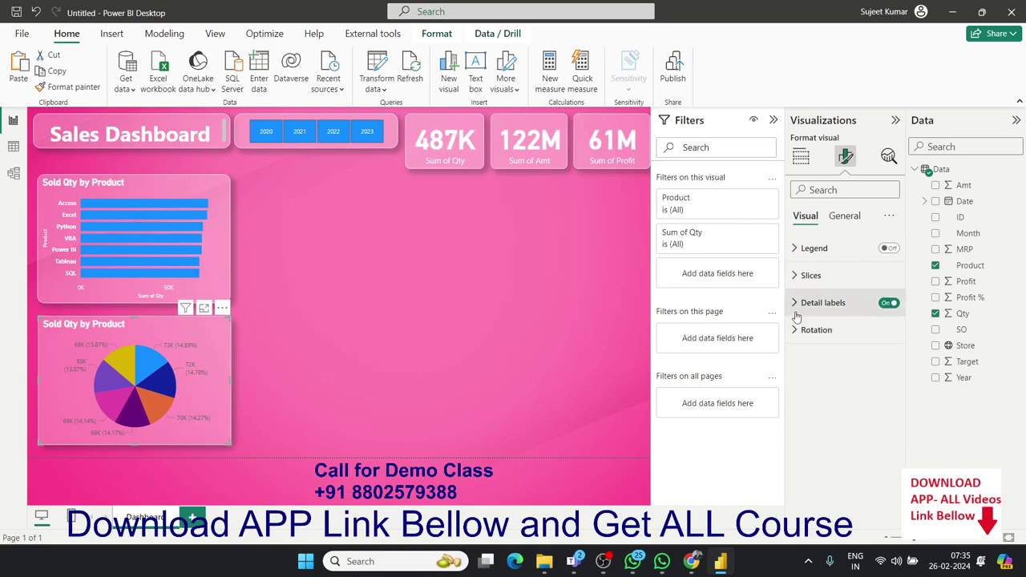
# Step: Set the pie's detail labels outside with All detail labels, in bold white values
pyautogui.click(793, 303)
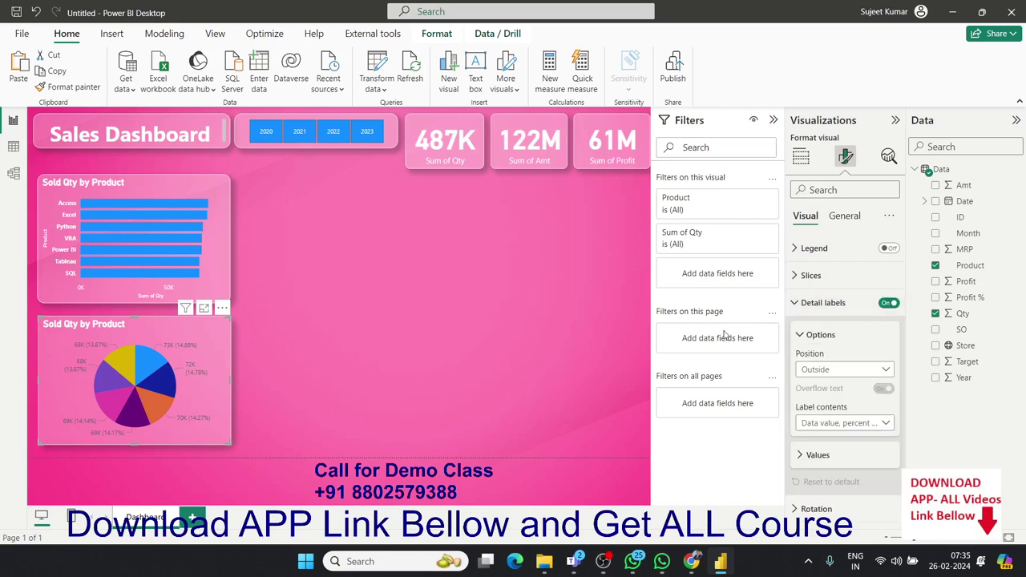
pyautogui.click(811, 373)
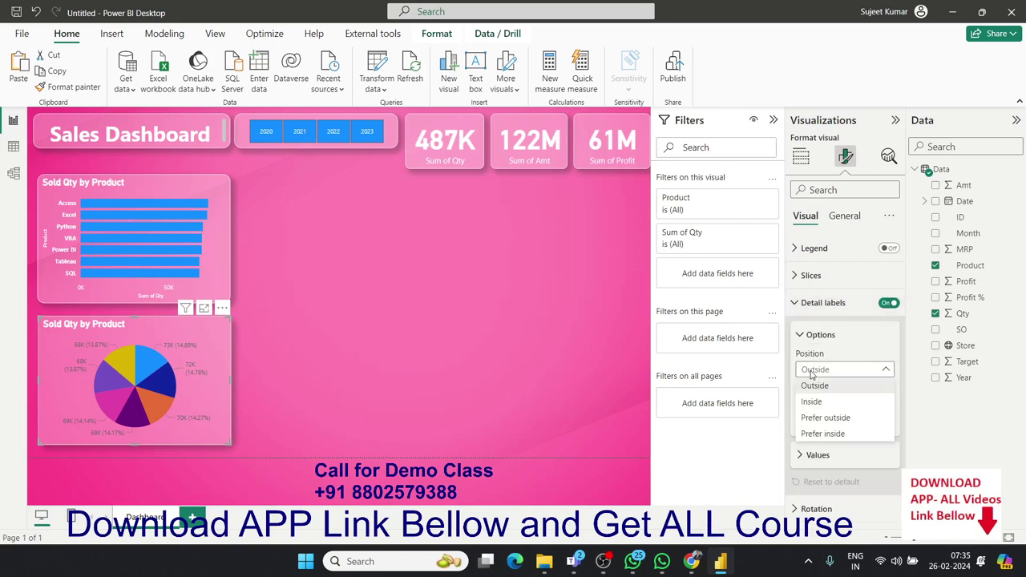
pyautogui.click(813, 386)
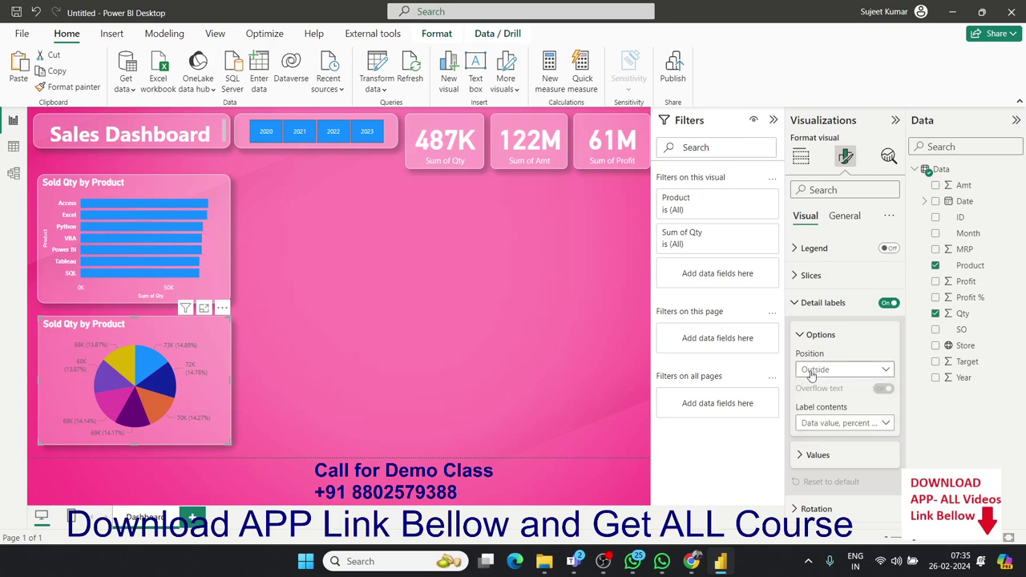
pyautogui.click(816, 427)
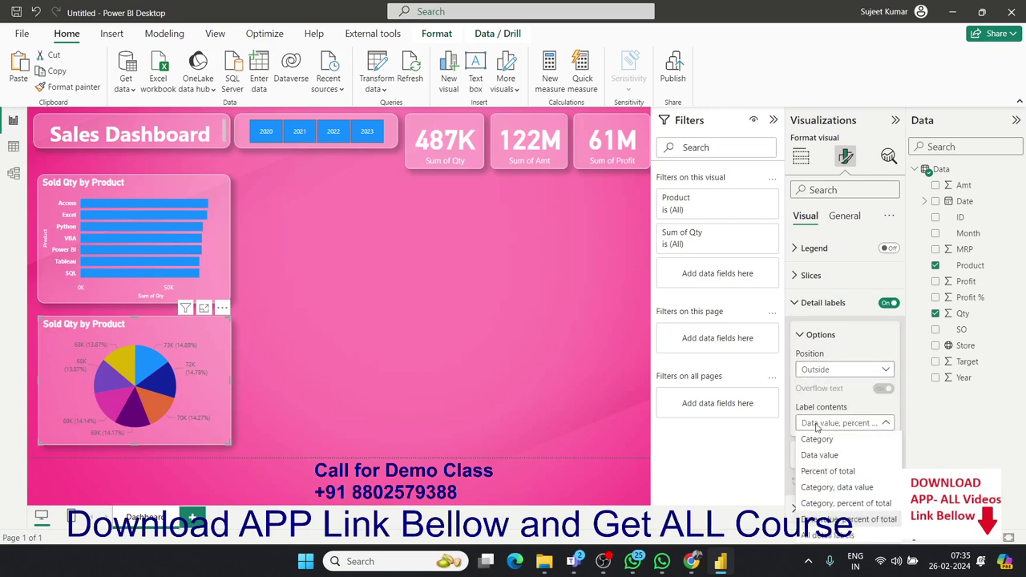
pyautogui.click(831, 535)
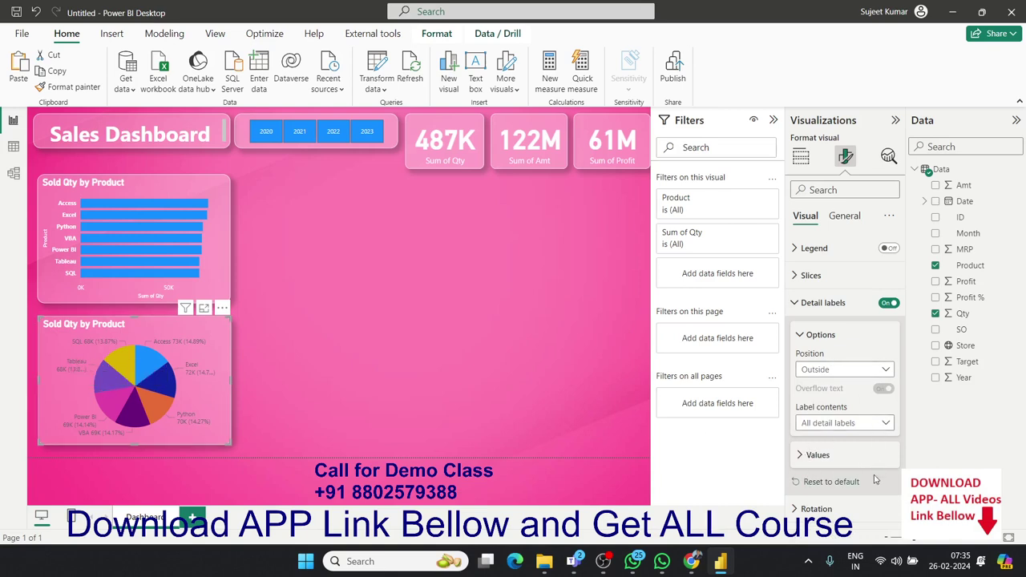
pyautogui.click(818, 455)
pyautogui.scroll(-3, 809, 455)
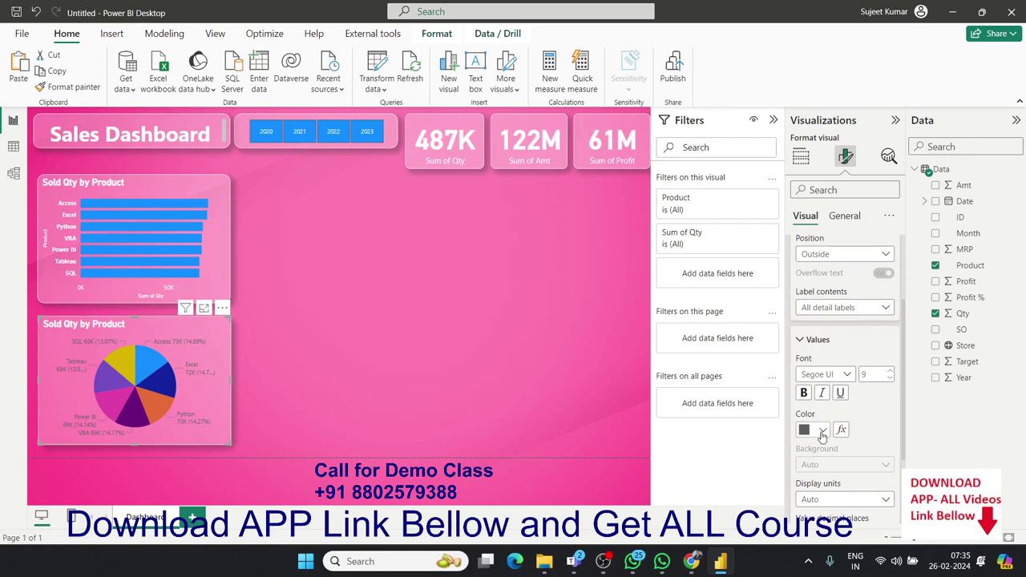
pyautogui.click(822, 433)
pyautogui.click(817, 223)
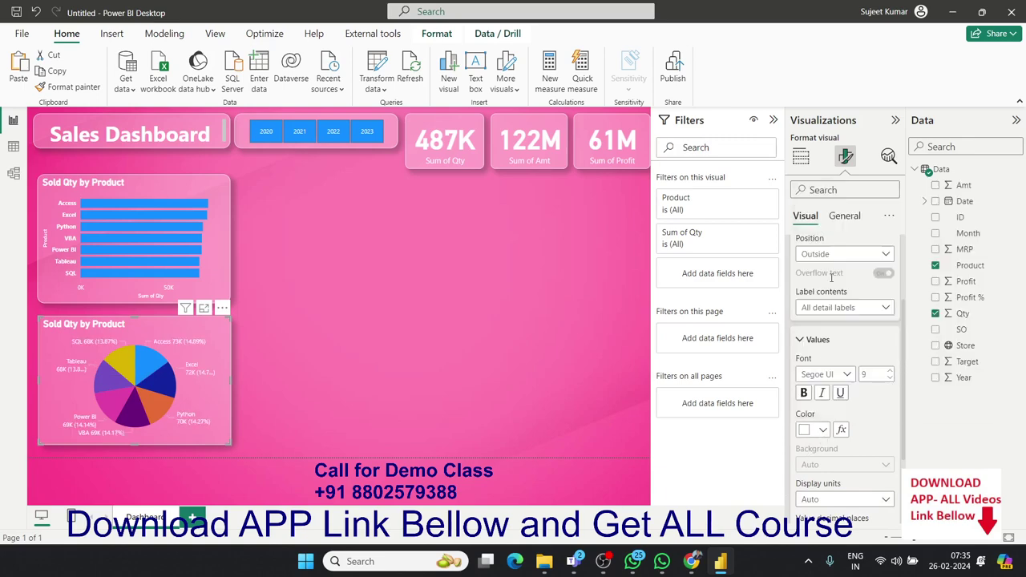
pyautogui.click(804, 392)
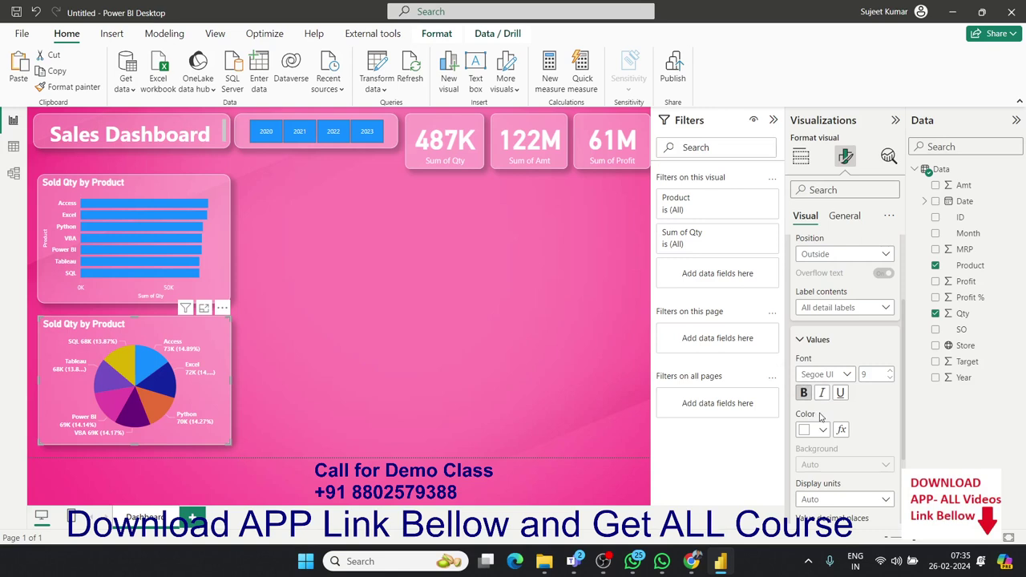
pyautogui.click(435, 365)
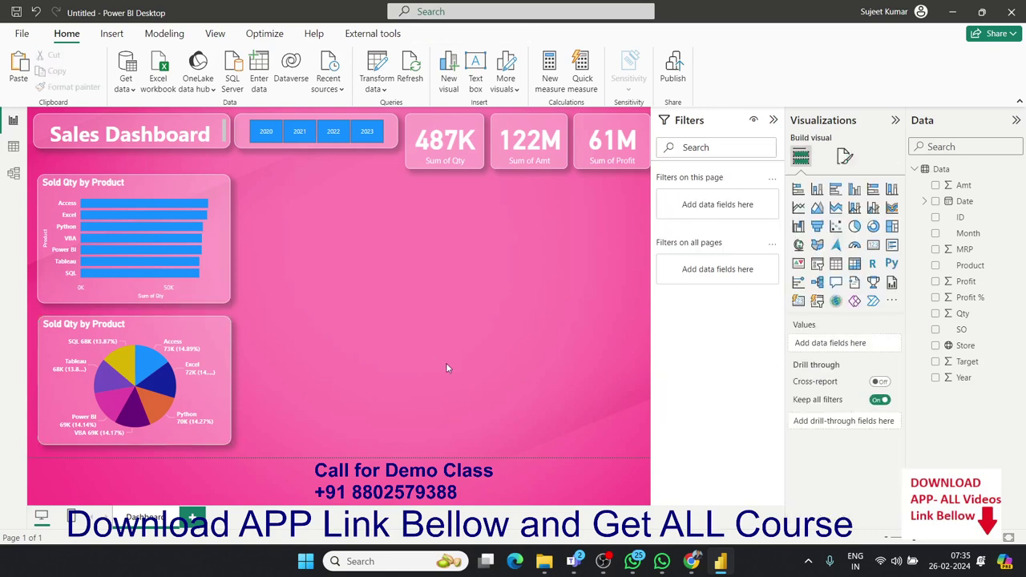
# Step: Duplicate the Sold Qty by Product bar chart and place the copy to the right of the original
pyautogui.click(229, 288)
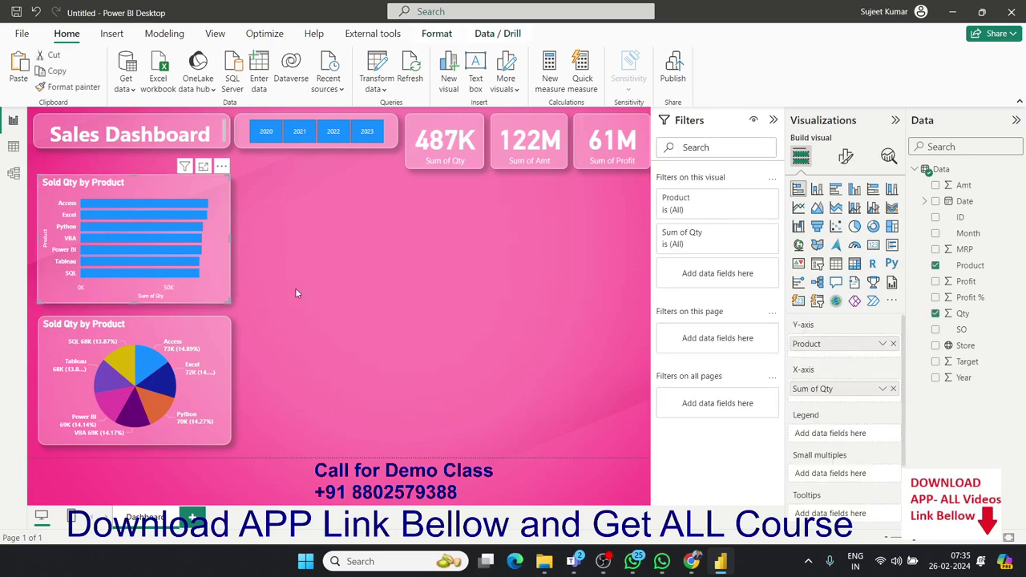
pyautogui.click(295, 293)
pyautogui.click(230, 290)
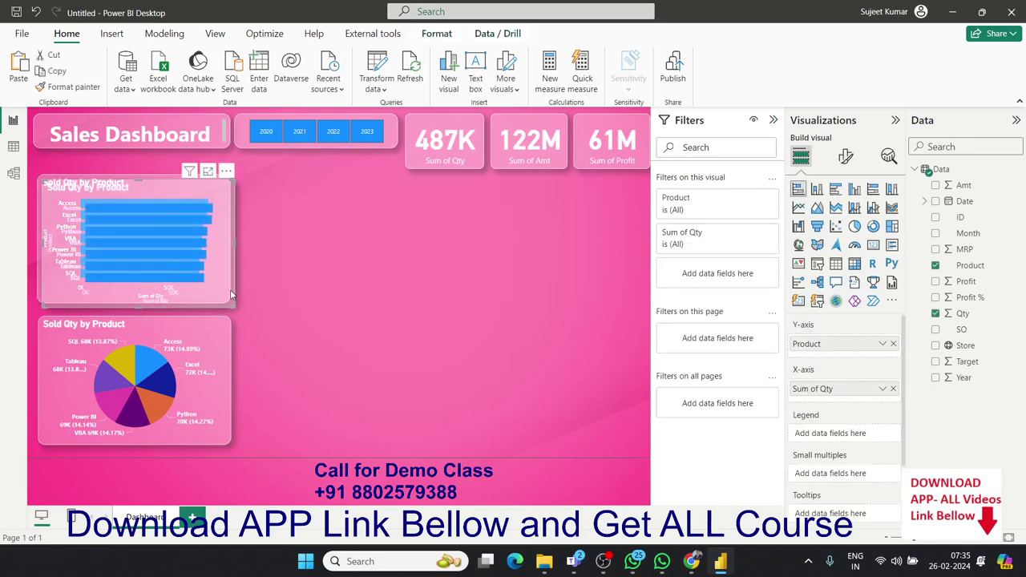
pyautogui.moveTo(227, 298); pyautogui.dragTo(424, 299)
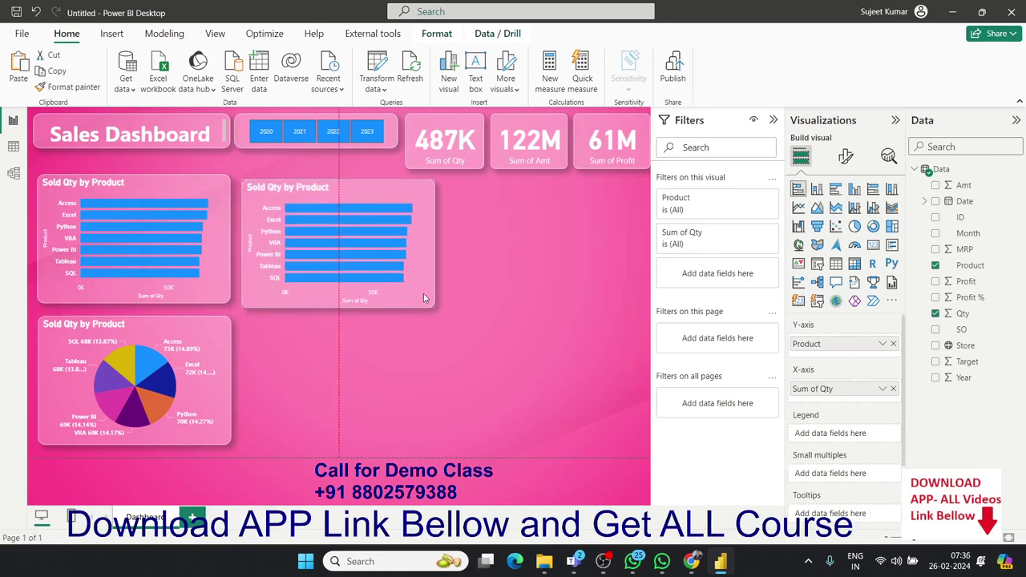
pyautogui.click(422, 352)
pyautogui.hotkey('alt', 'Tab')
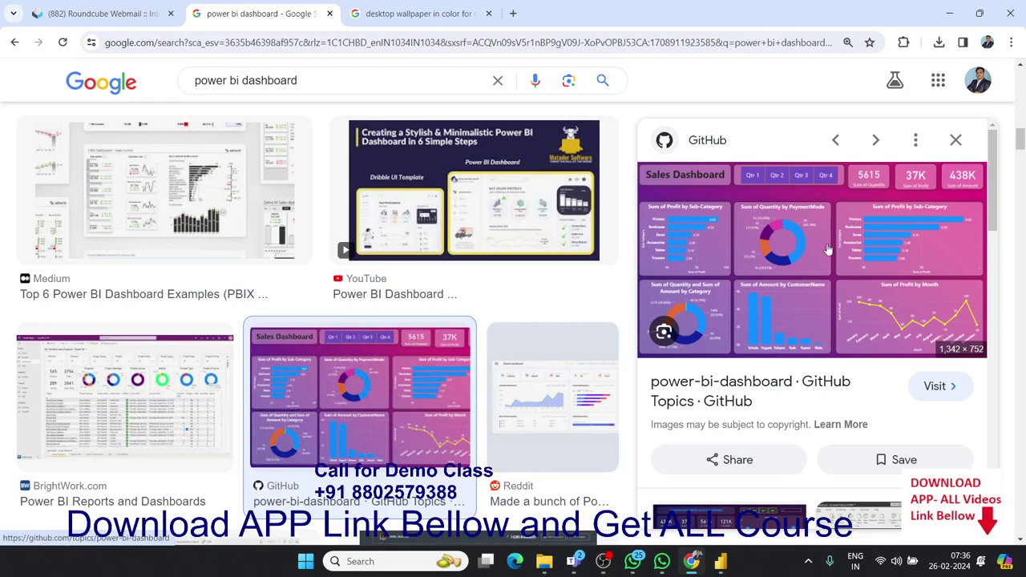
pyautogui.hotkey('alt', 'Tab')
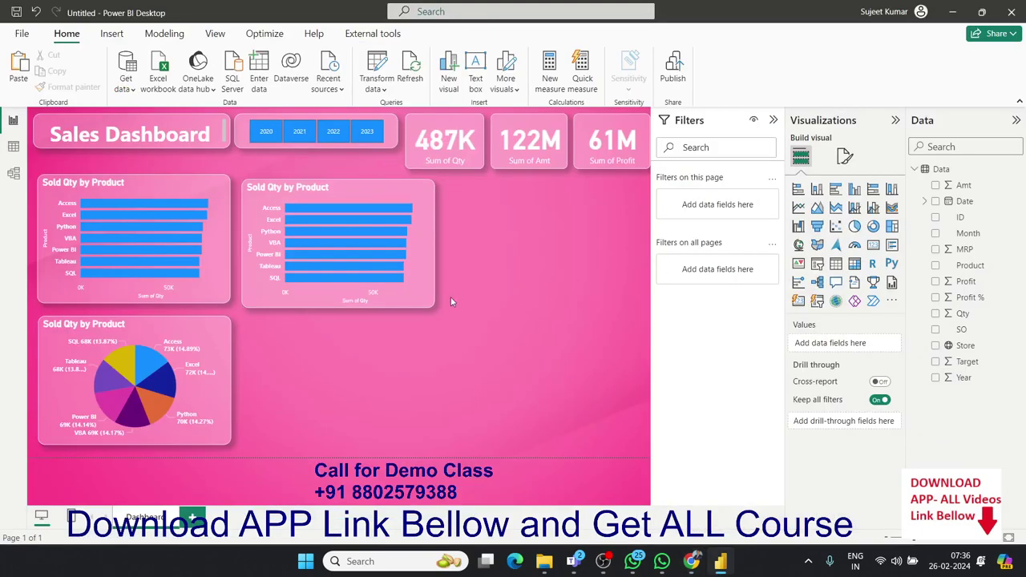
# Step: Turn the copied chart into a donut with Month as legend and Sum of Qty as values
pyautogui.click(430, 307)
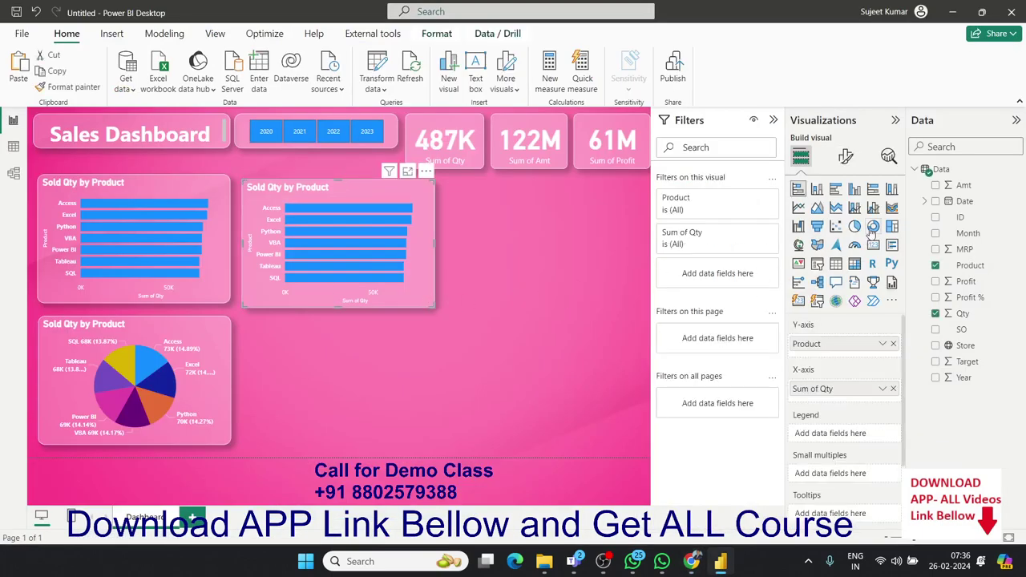
pyautogui.click(873, 228)
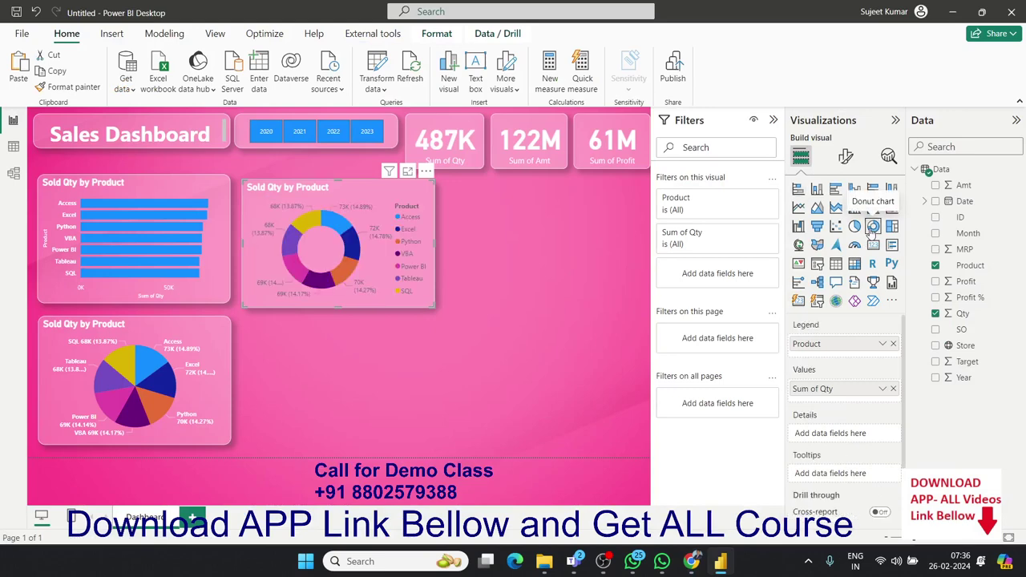
pyautogui.click(894, 390)
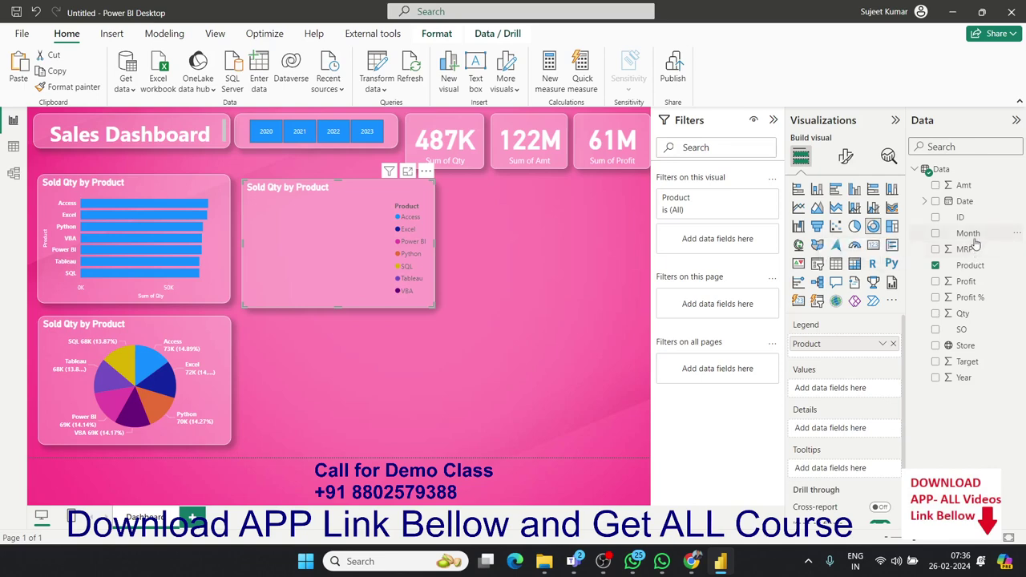
pyautogui.moveTo(968, 232)
pyautogui.mouseDown()
pyautogui.moveTo(264, 268)
pyautogui.moveTo(327, 263)
pyautogui.mouseUp()
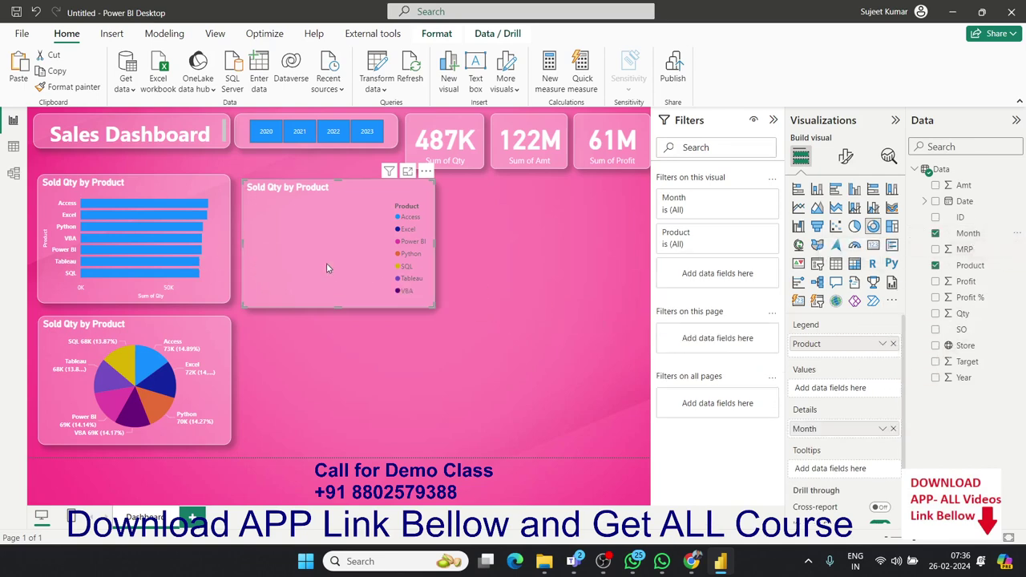
pyautogui.click(893, 344)
pyautogui.moveTo(848, 425); pyautogui.dragTo(849, 345)
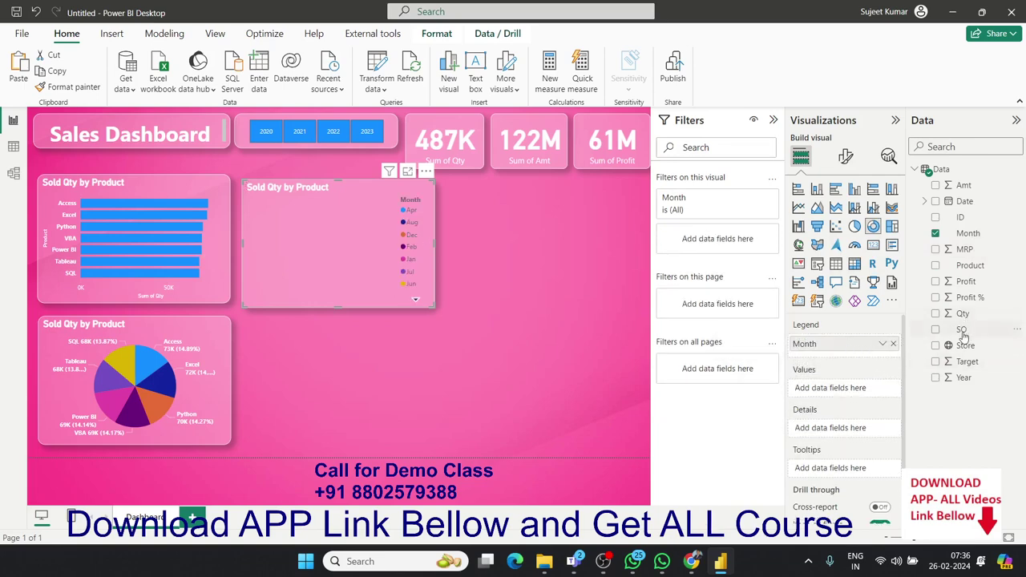
pyautogui.moveTo(962, 314); pyautogui.dragTo(848, 389)
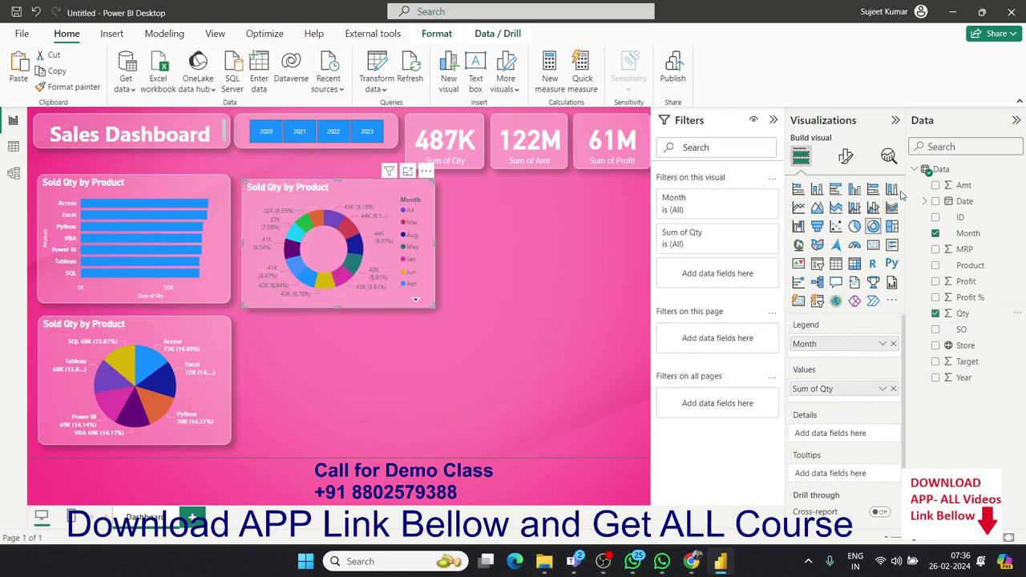
pyautogui.click(848, 161)
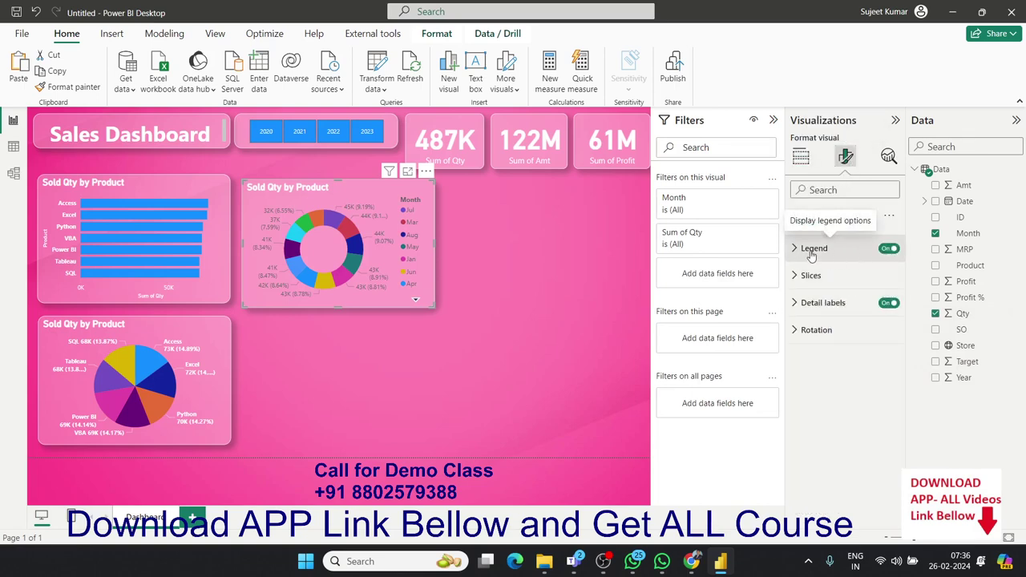
# Step: Hide the donut's Month legend and keep its detail labels positioned outside
pyautogui.click(887, 249)
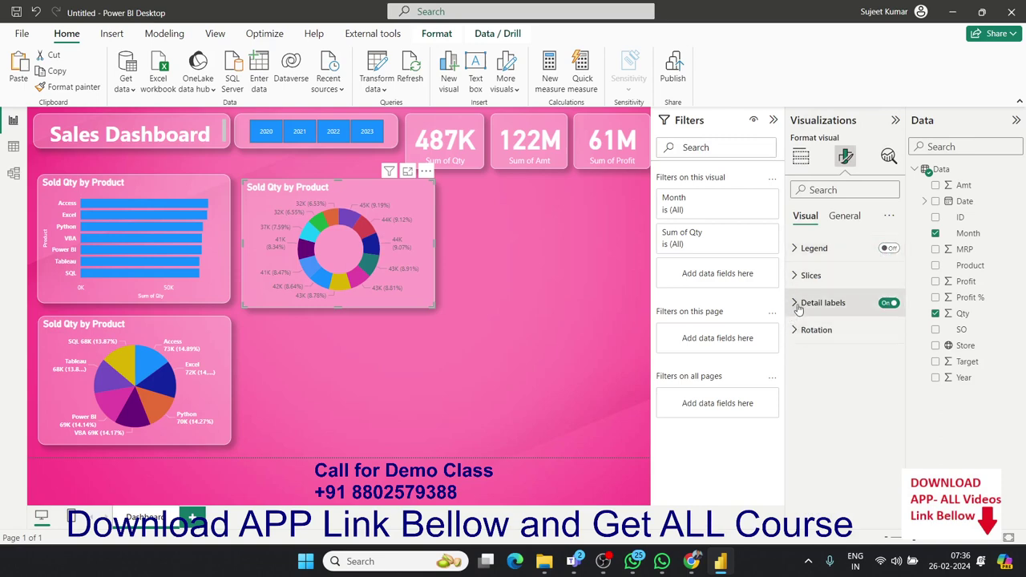
pyautogui.click(798, 305)
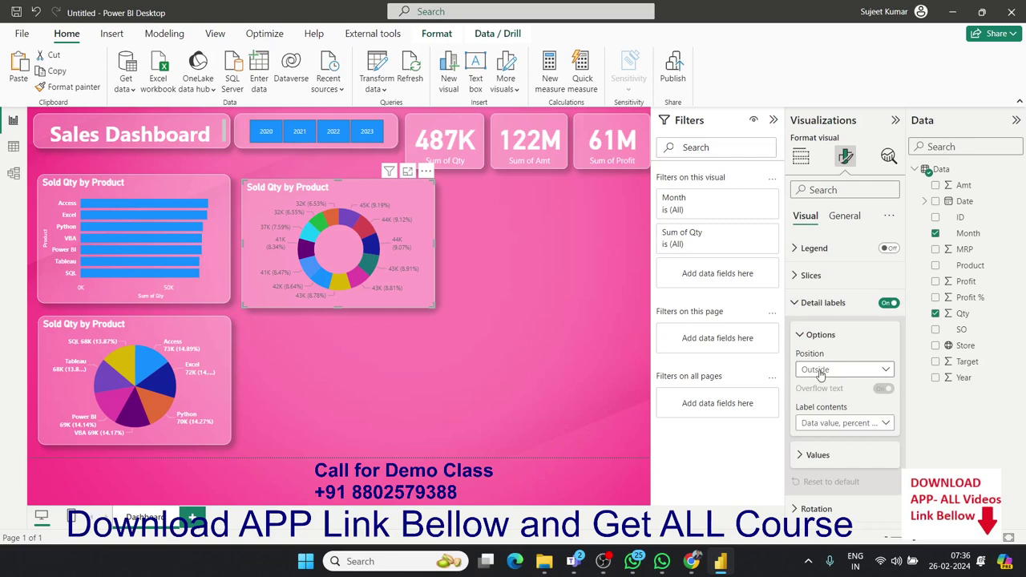
pyautogui.click(821, 374)
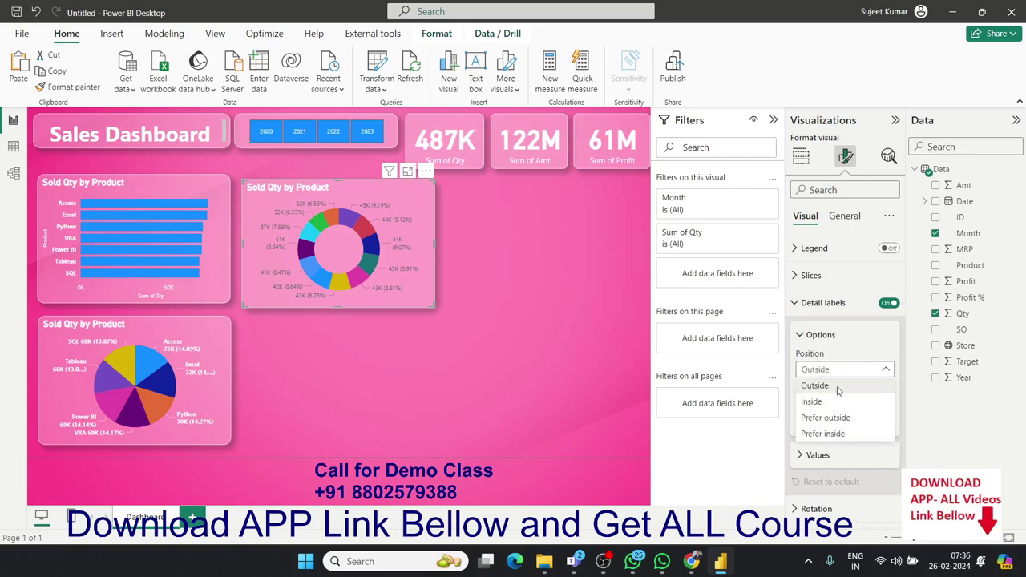
pyautogui.click(773, 434)
pyautogui.click(844, 423)
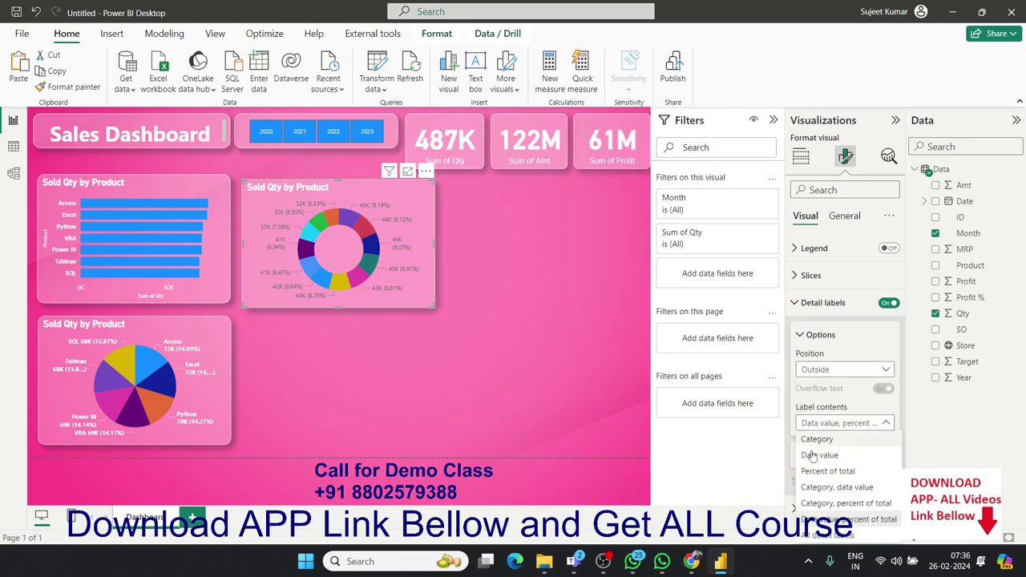
# Step: Show All detail labels on the donut in bold white text
pyautogui.click(829, 535)
pyautogui.click(818, 455)
pyautogui.scroll(-3, 824, 455)
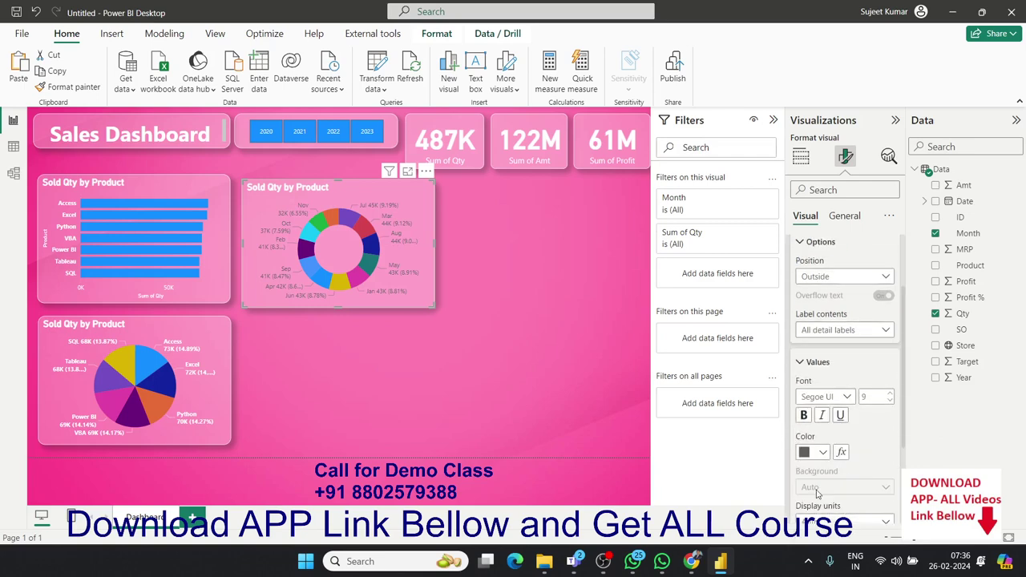
pyautogui.click(823, 431)
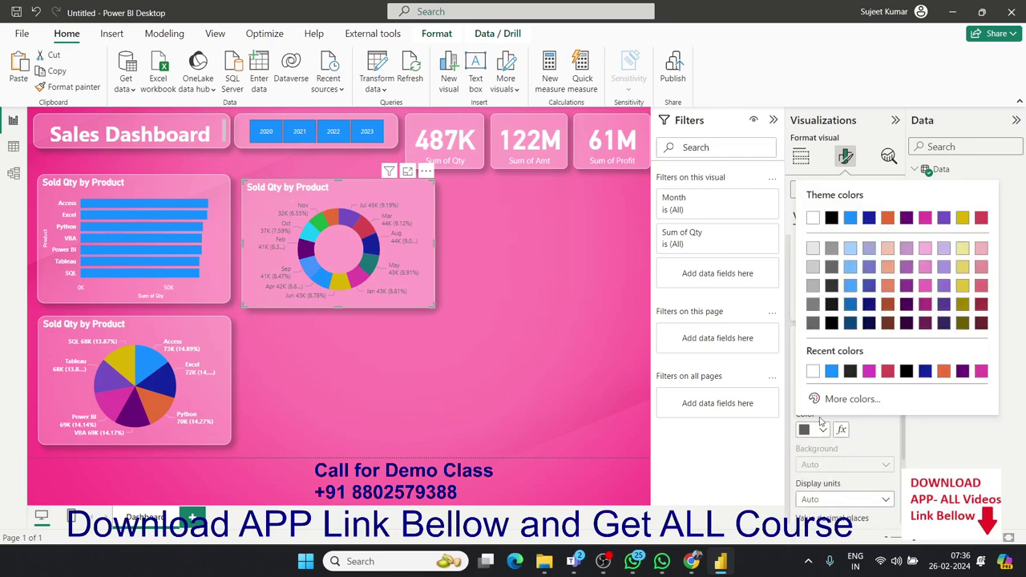
pyautogui.click(814, 218)
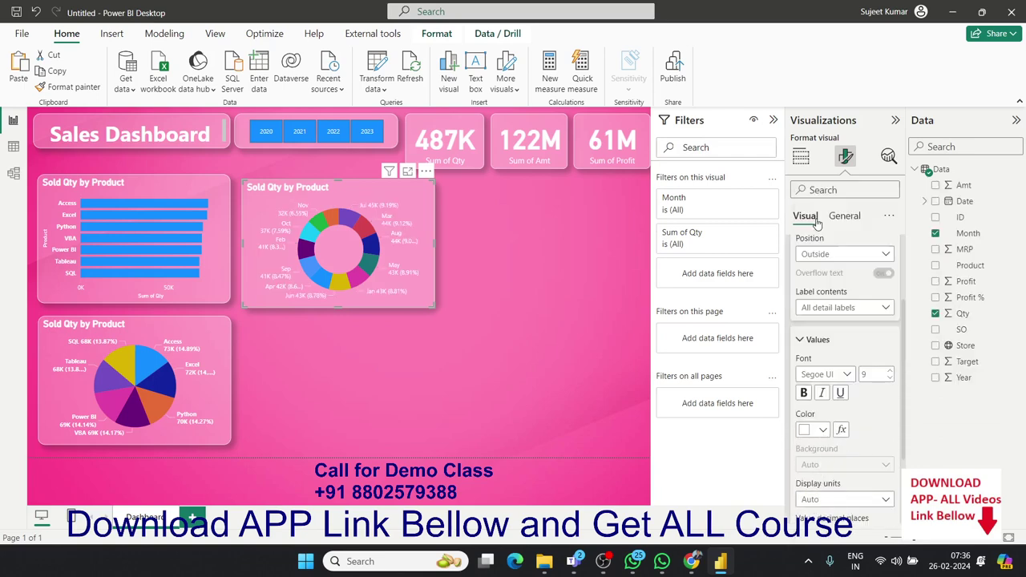
pyautogui.click(804, 393)
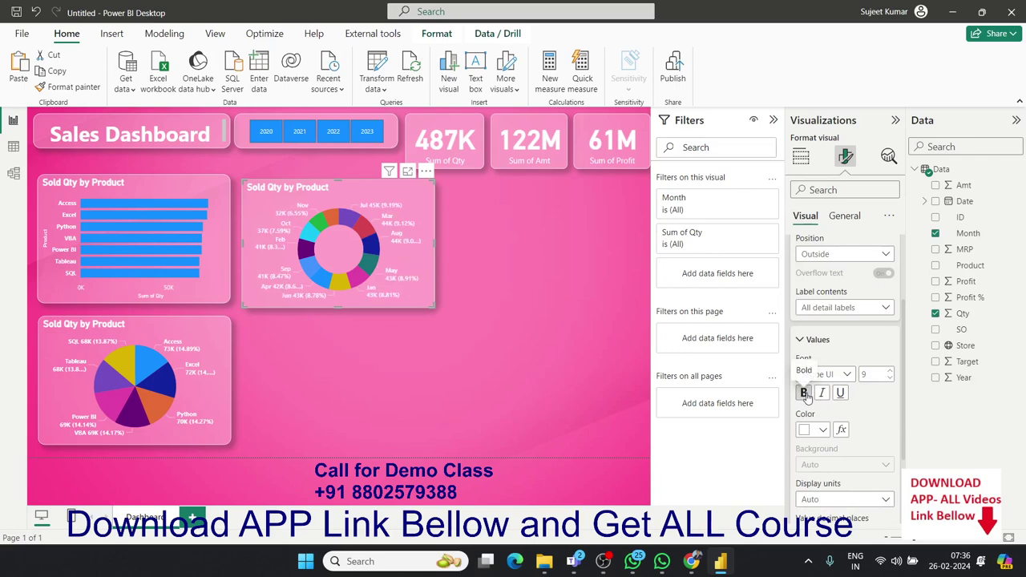
pyautogui.click(504, 368)
pyautogui.hotkey('alt', 'Tab')
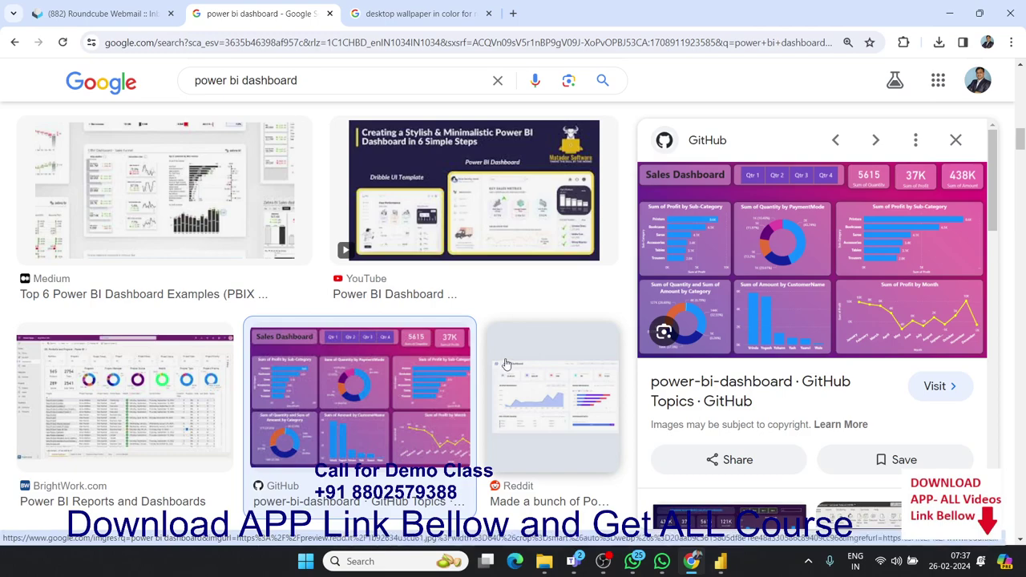
pyautogui.hotkey('alt', 'Tab')
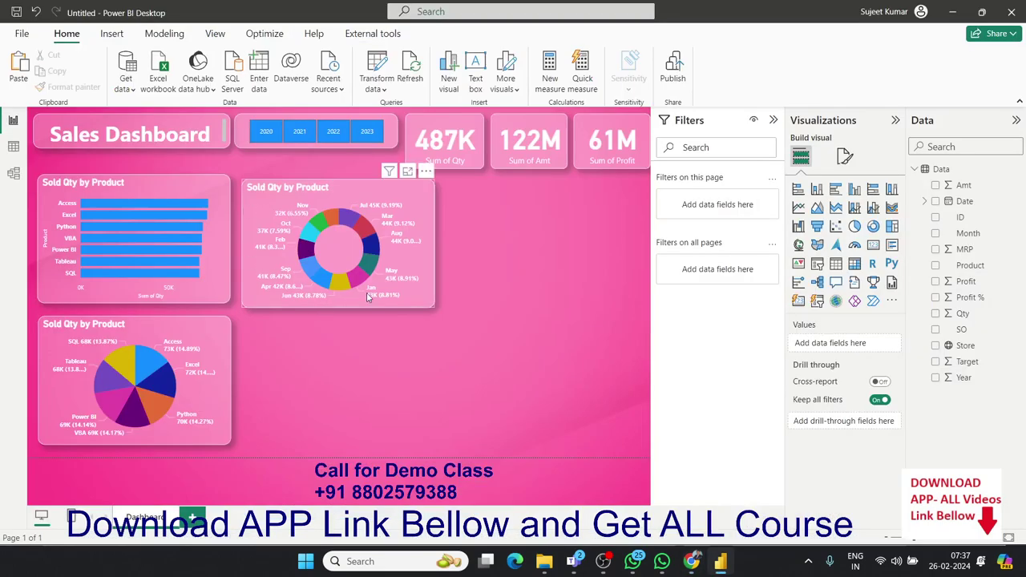
# Step: Replace 'Sold' with 'Share of' in the product pie chart's title
pyautogui.moveTo(368, 296)
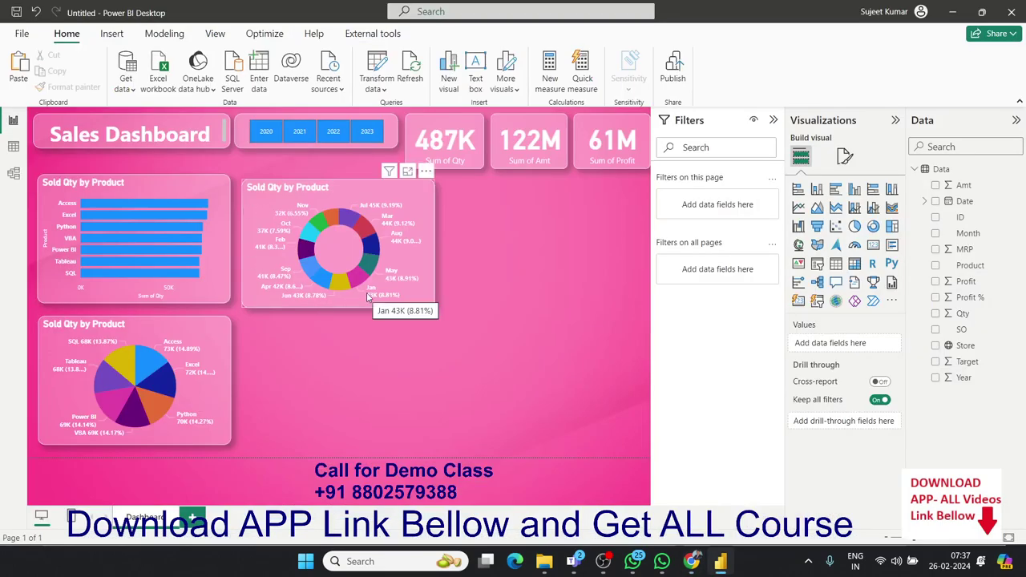
pyautogui.click(249, 303)
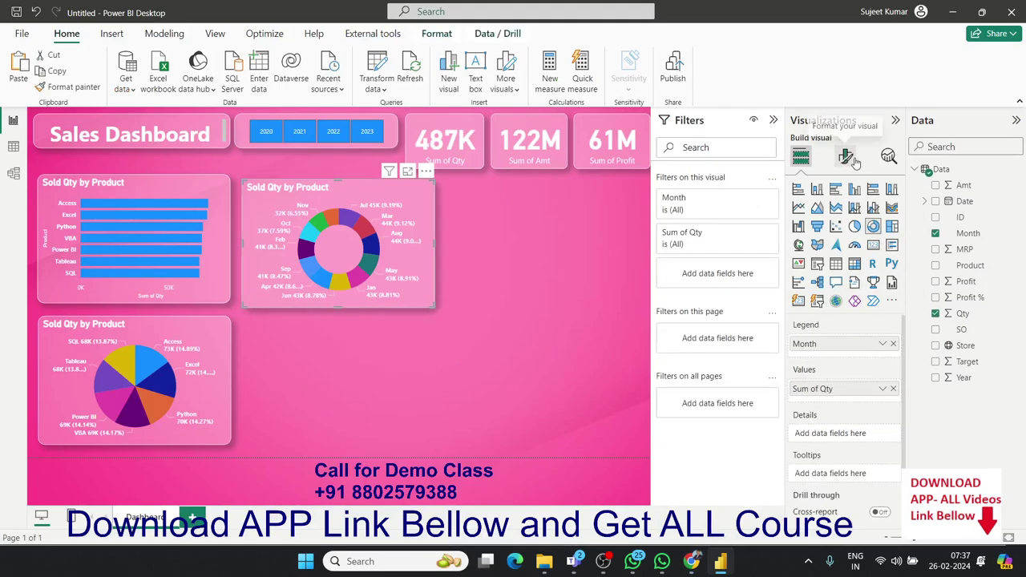
pyautogui.click(846, 156)
pyautogui.click(225, 330)
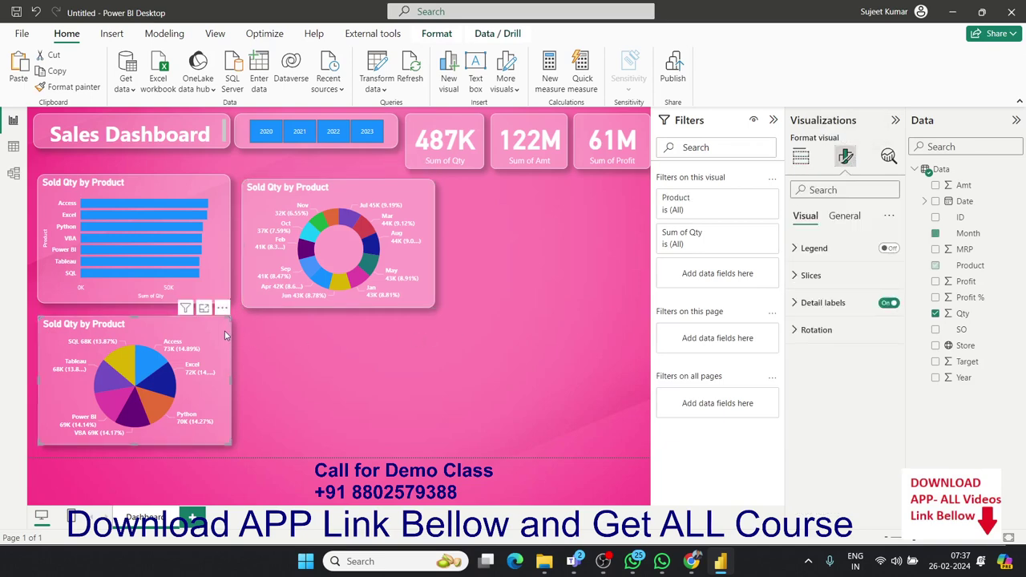
pyautogui.click(842, 218)
pyautogui.click(799, 277)
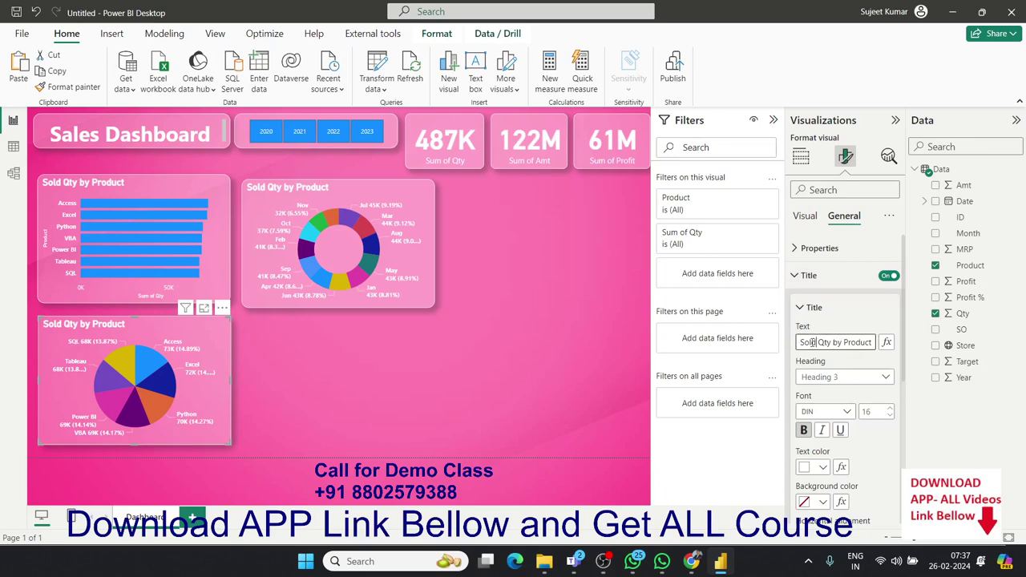
pyautogui.moveTo(817, 342); pyautogui.dragTo(797, 343)
pyautogui.write('Sah')
pyautogui.write('re')
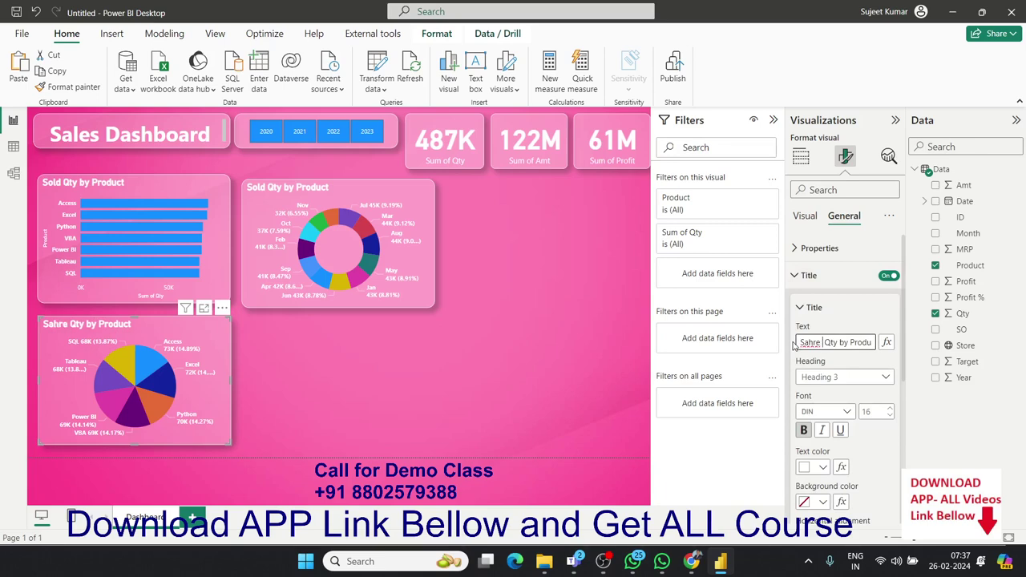
pyautogui.press('BackSpace')
pyautogui.press('BackSpace')
pyautogui.press('BackSpace')
pyautogui.press('BackSpace')
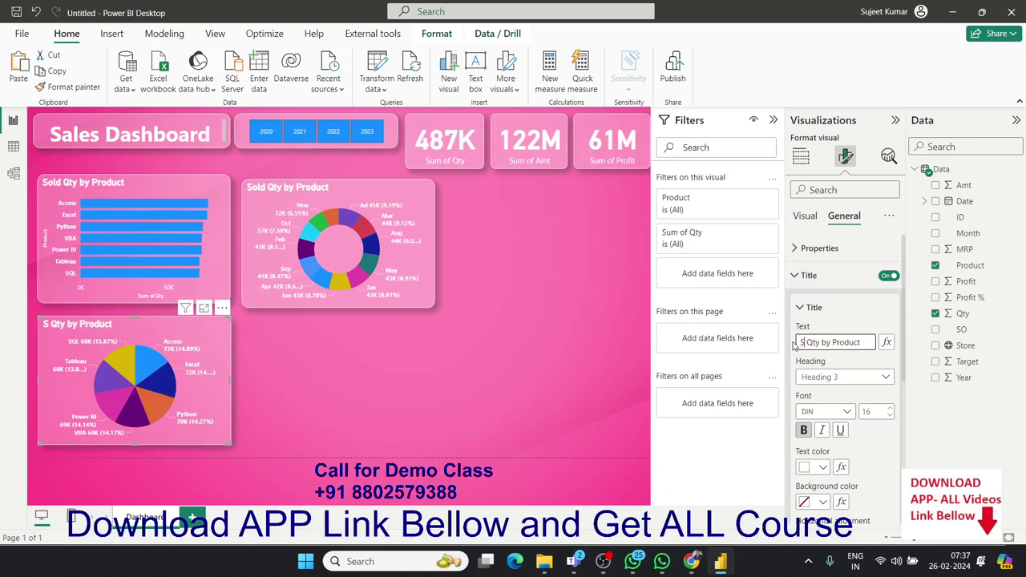
pyautogui.write('hare')
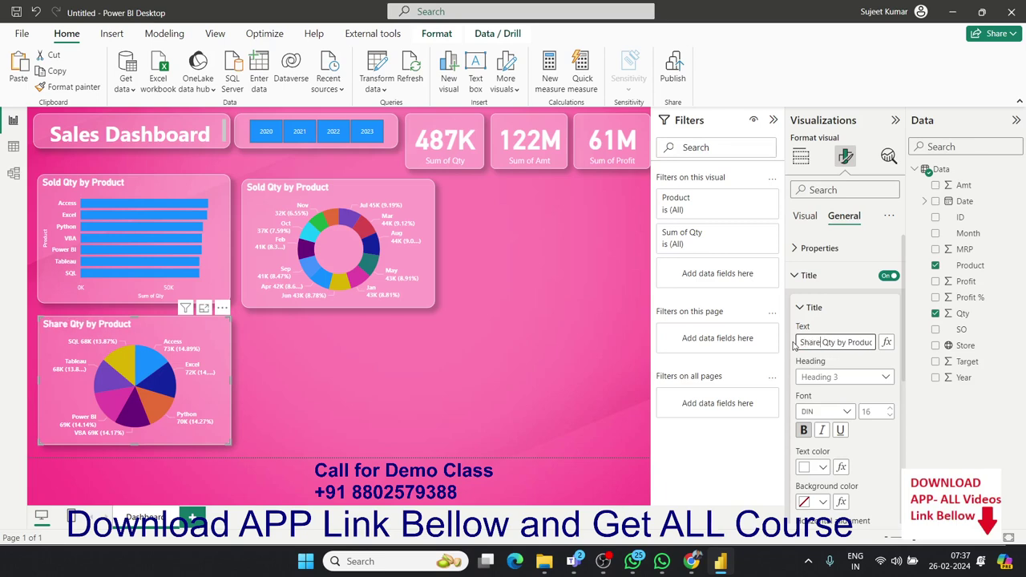
pyautogui.write(' of')
pyautogui.click(551, 392)
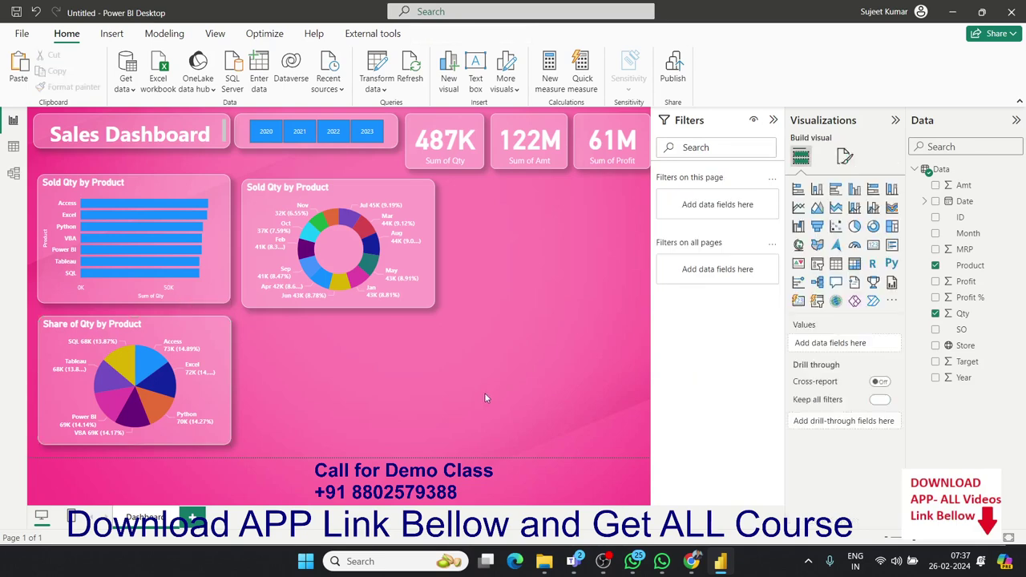
# Step: Edit the month donut's title text to read 'Share of Qty by Month'
pyautogui.click(429, 305)
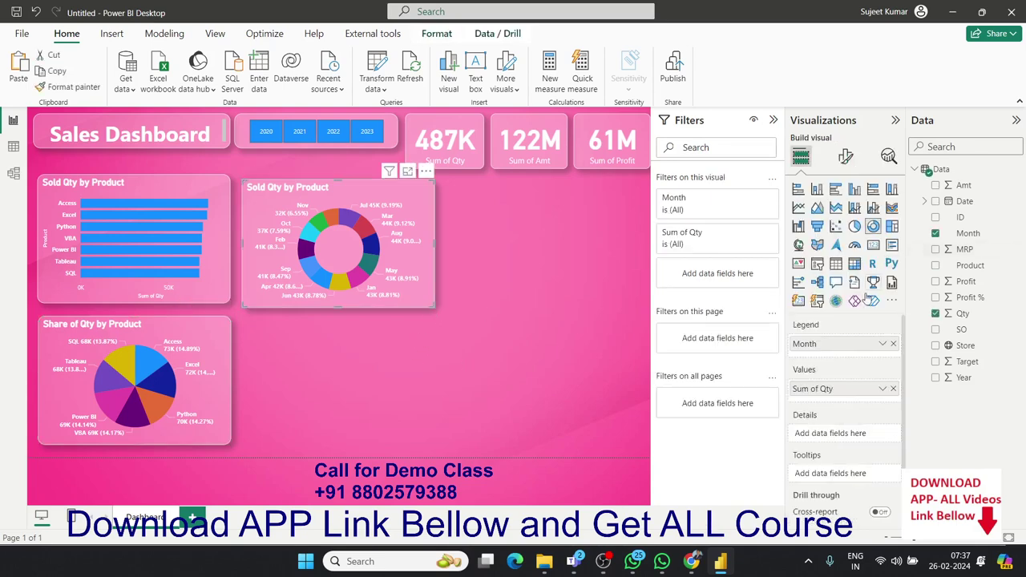
pyautogui.click(848, 158)
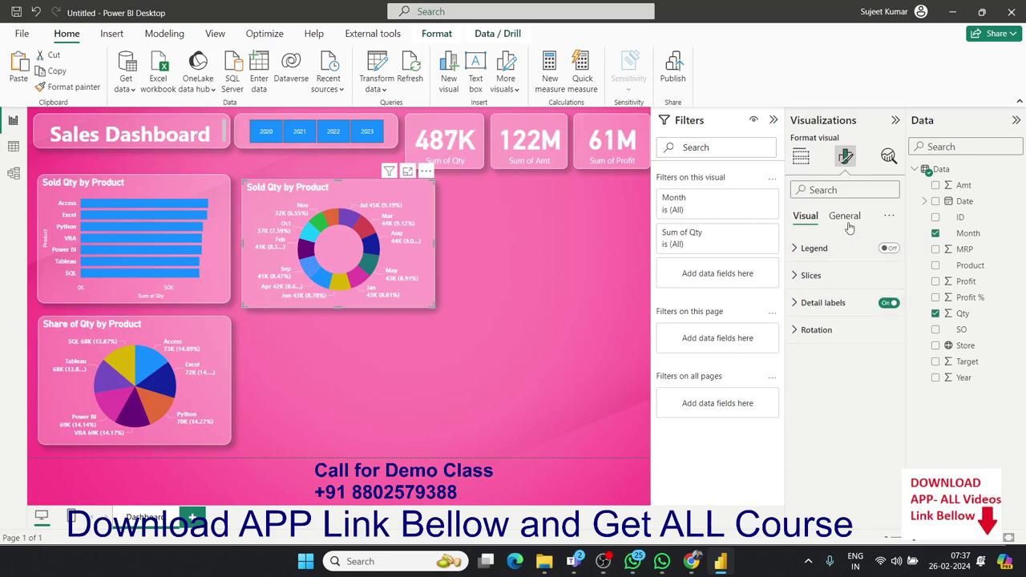
pyautogui.click(846, 217)
pyautogui.click(796, 277)
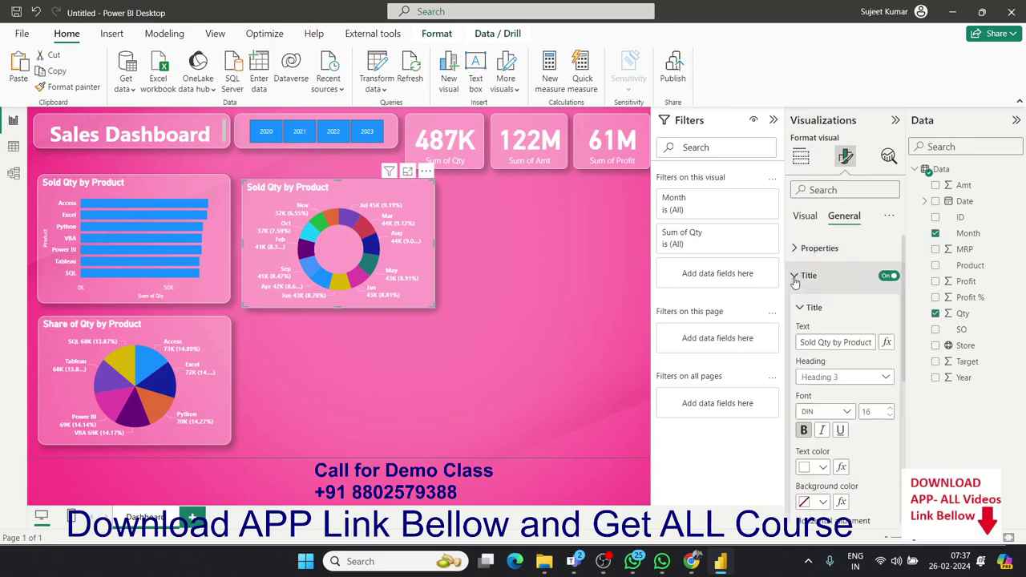
pyautogui.doubleClick(808, 342)
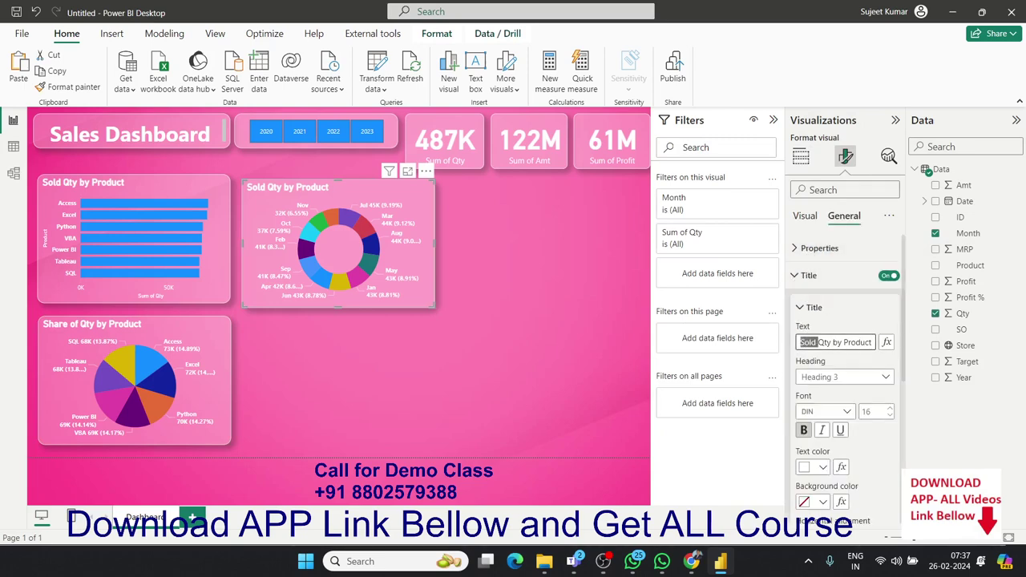
pyautogui.press('BackSpace')
pyautogui.press('Delete')
pyautogui.press('Delete')
pyautogui.press('Delete')
pyautogui.write('Share ')
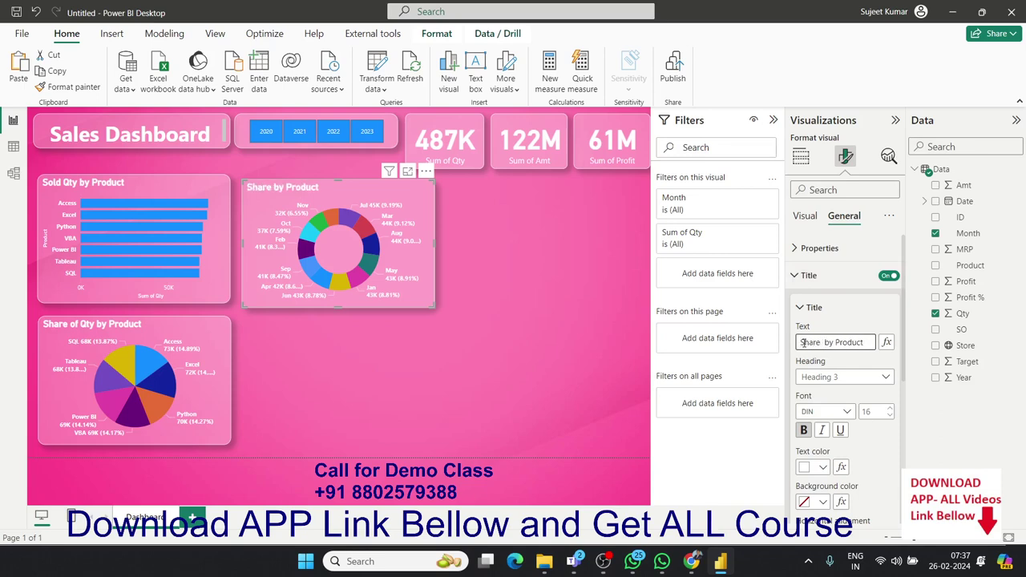
pyautogui.write('of ')
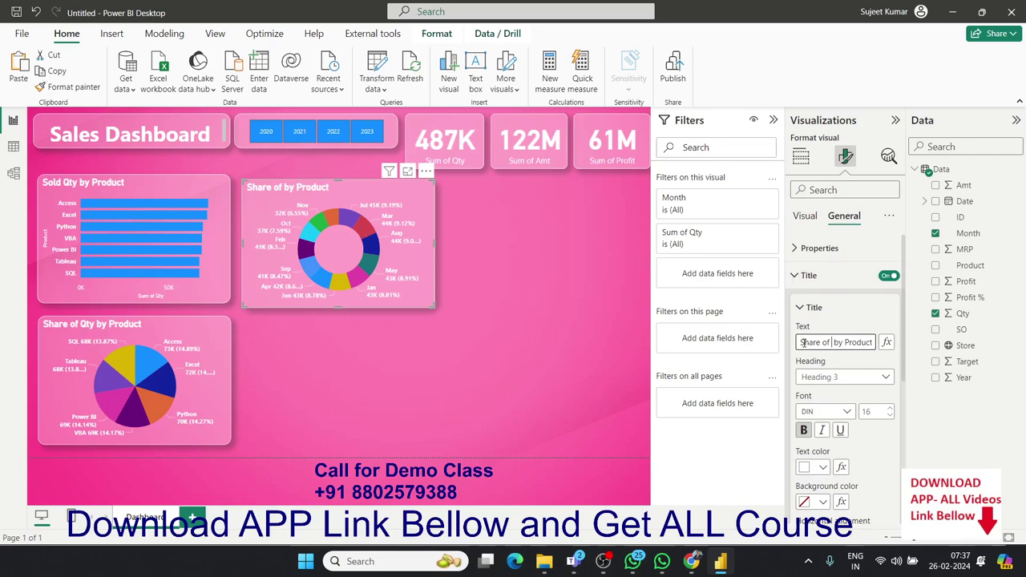
pyautogui.write('Month')
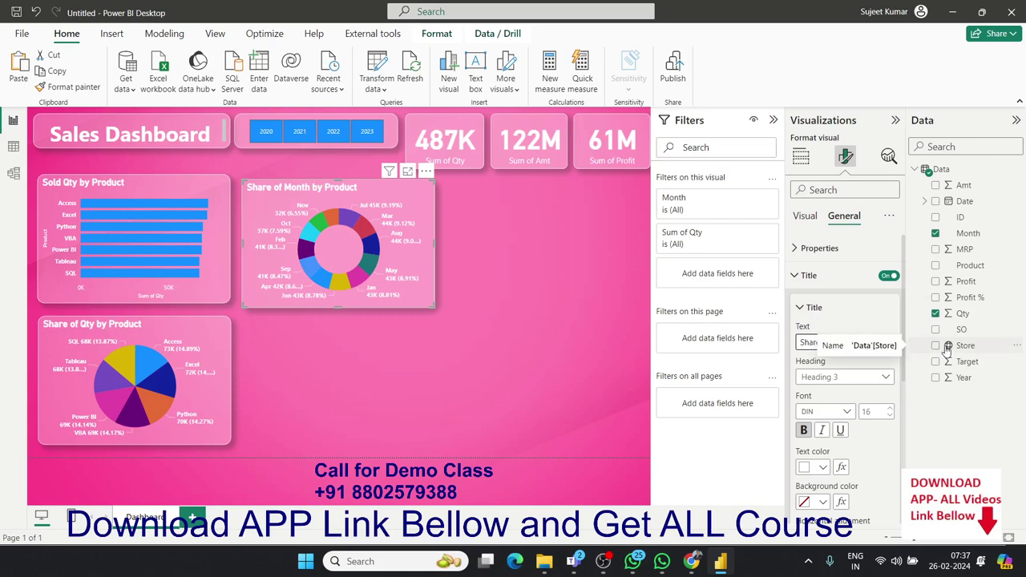
pyautogui.press('Delete')
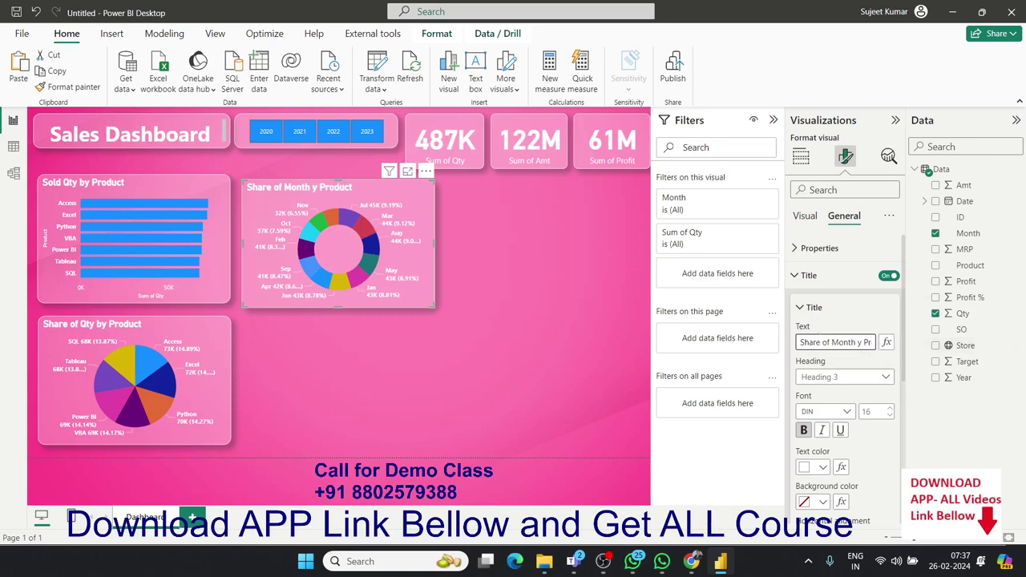
pyautogui.doubleClick(842, 342)
pyautogui.write('Qty ')
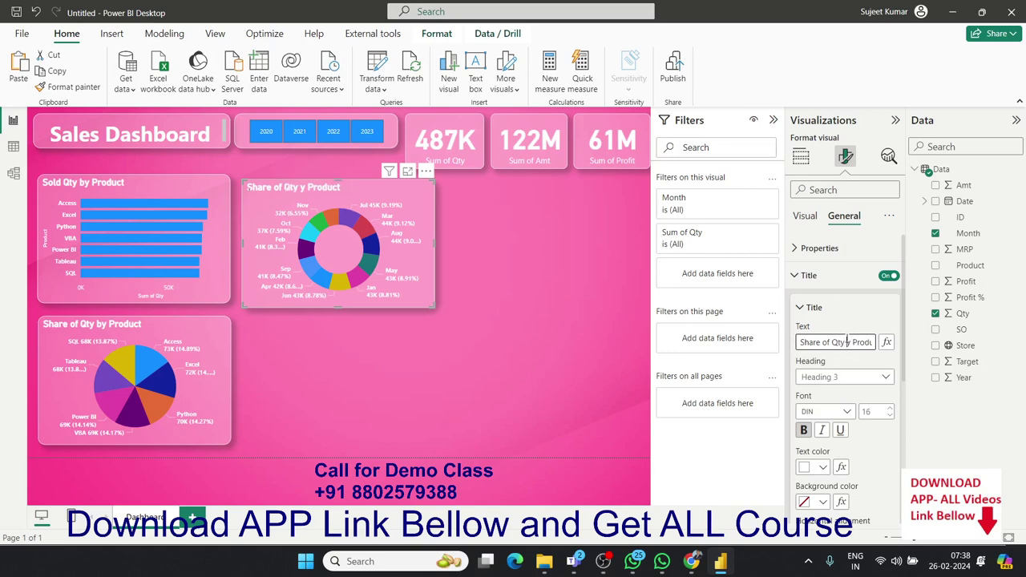
pyautogui.write('b')
pyautogui.doubleClick(861, 340)
pyautogui.write('Month')
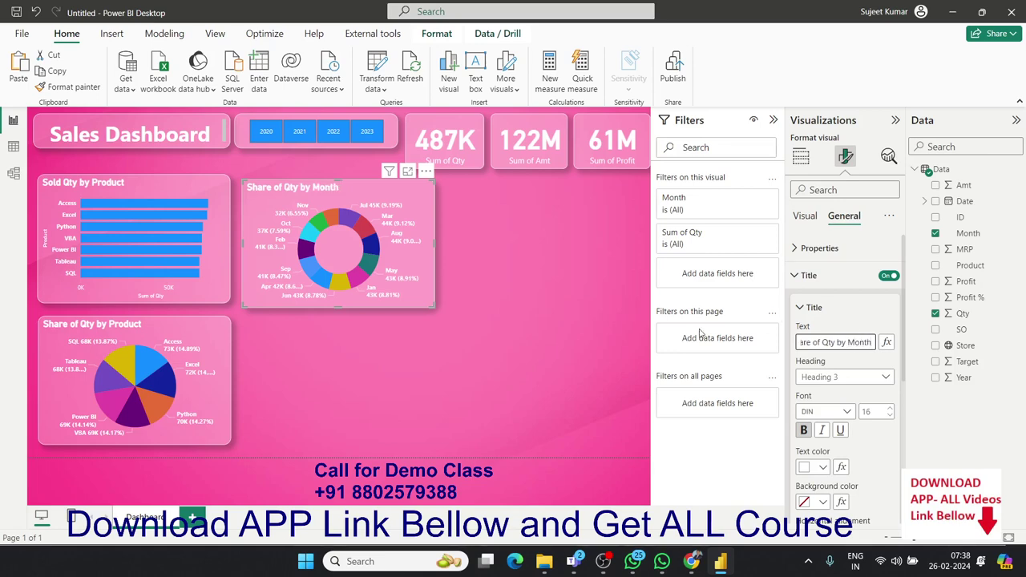
pyautogui.click(422, 349)
# Step: Make a copy of the Share of Qty by Month donut to the right of the original
pyautogui.click(422, 304)
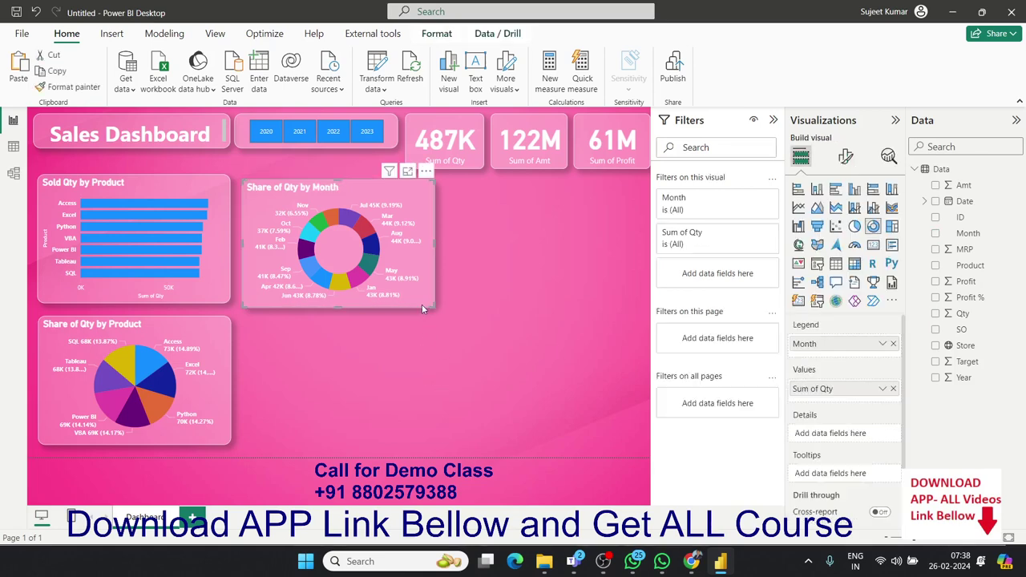
pyautogui.click(473, 291)
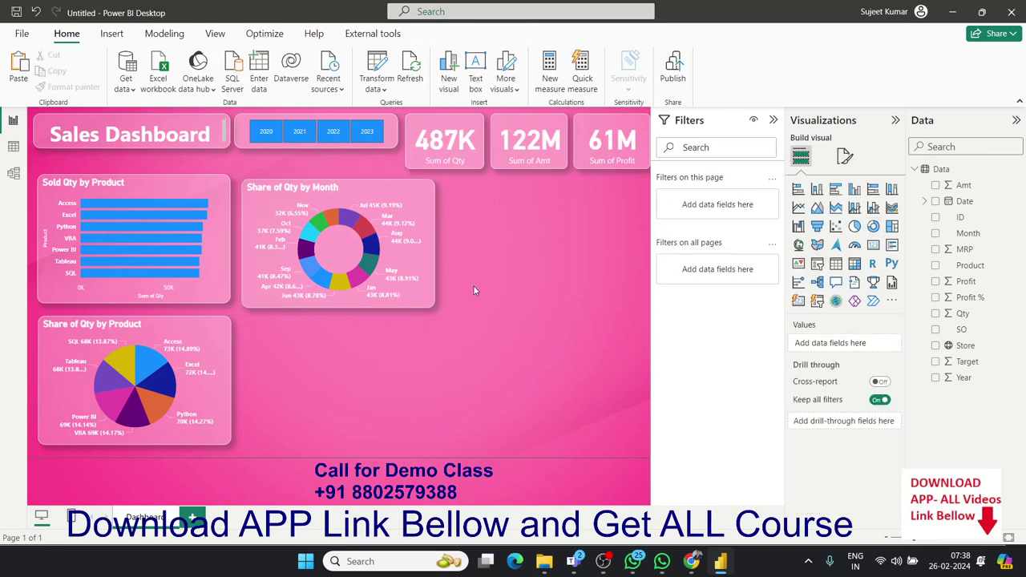
pyautogui.click(417, 300)
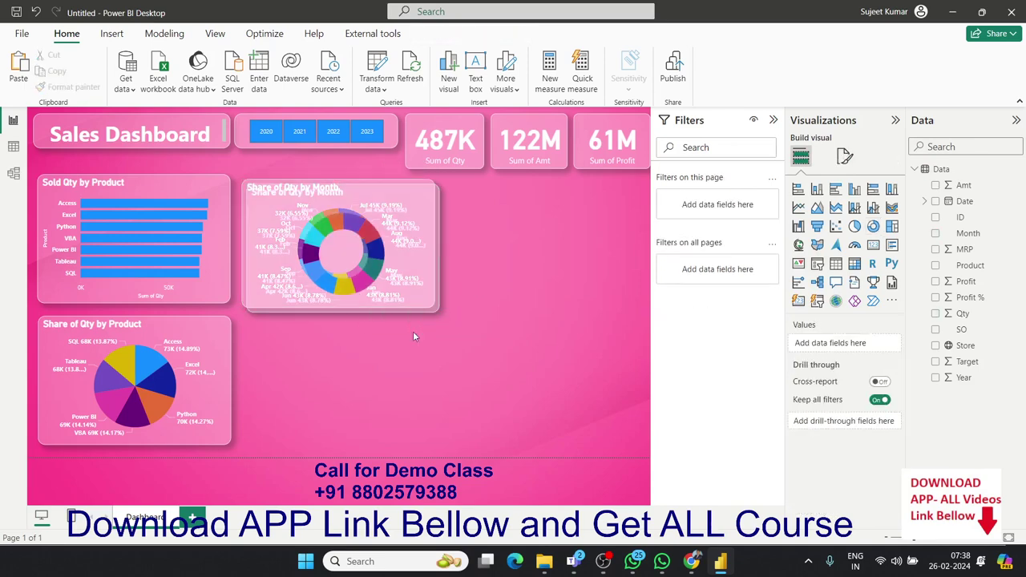
pyautogui.moveTo(403, 312)
pyautogui.mouseDown()
pyautogui.moveTo(492, 321)
pyautogui.moveTo(598, 310)
pyautogui.mouseUp()
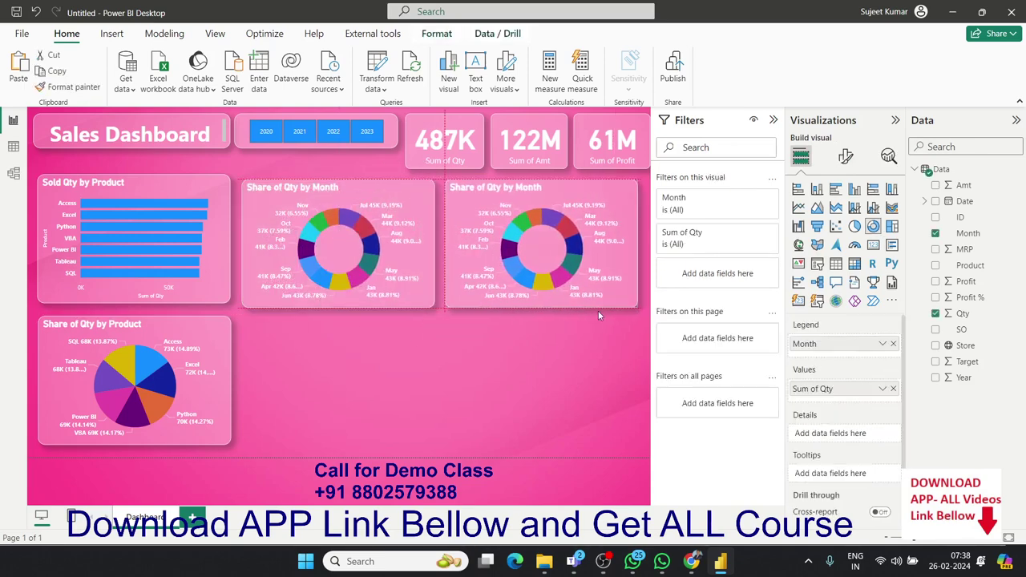
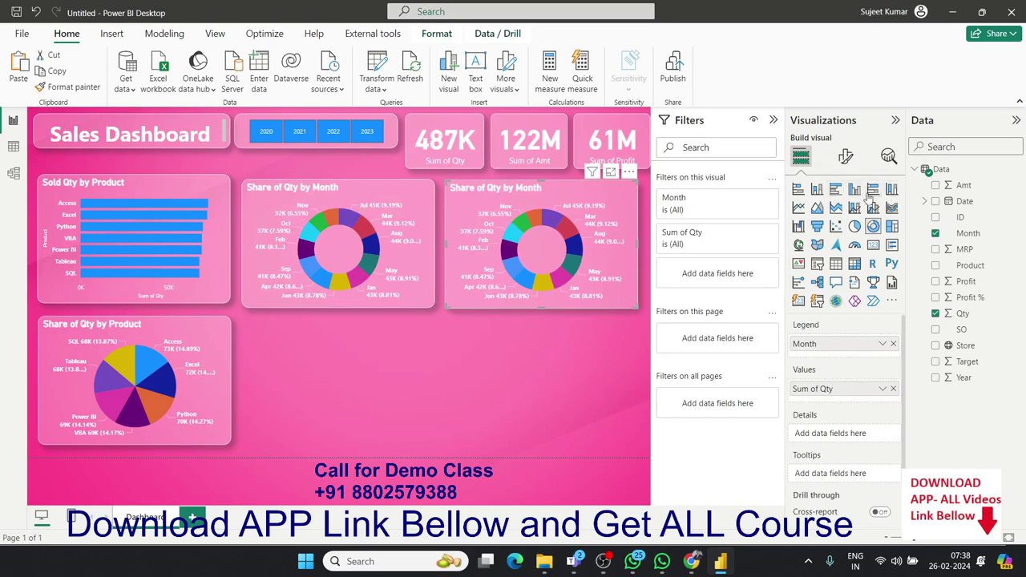
# Step: Turn the second month donut into a clustered bar chart of Sum of Amt by Store, then enlarge it
pyautogui.click(836, 189)
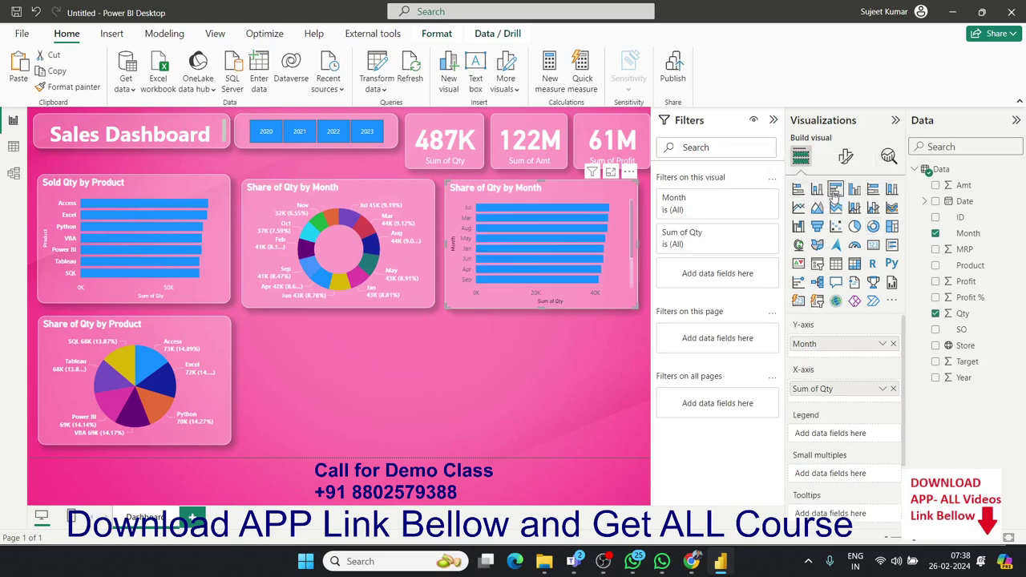
pyautogui.click(893, 344)
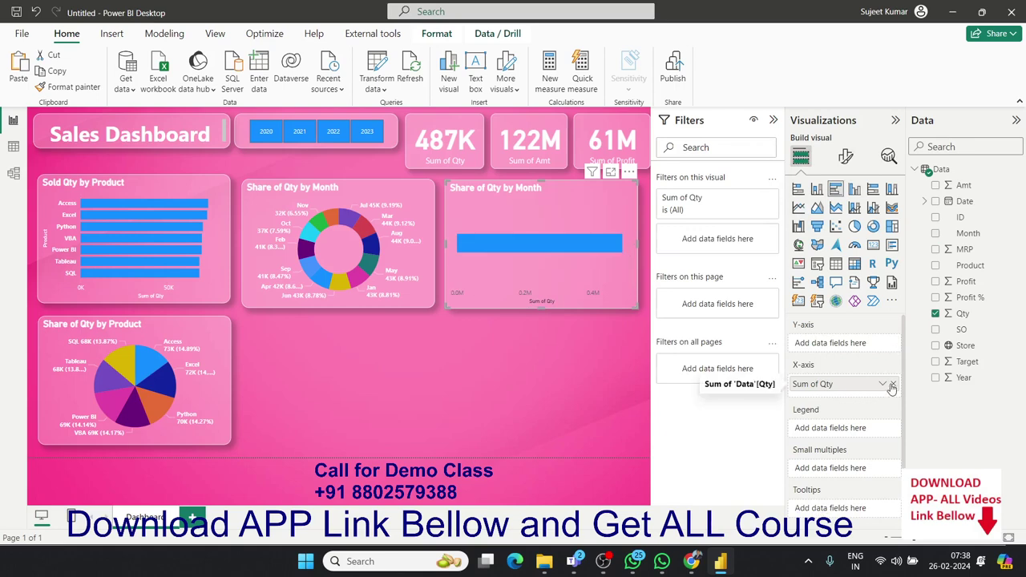
pyautogui.click(893, 383)
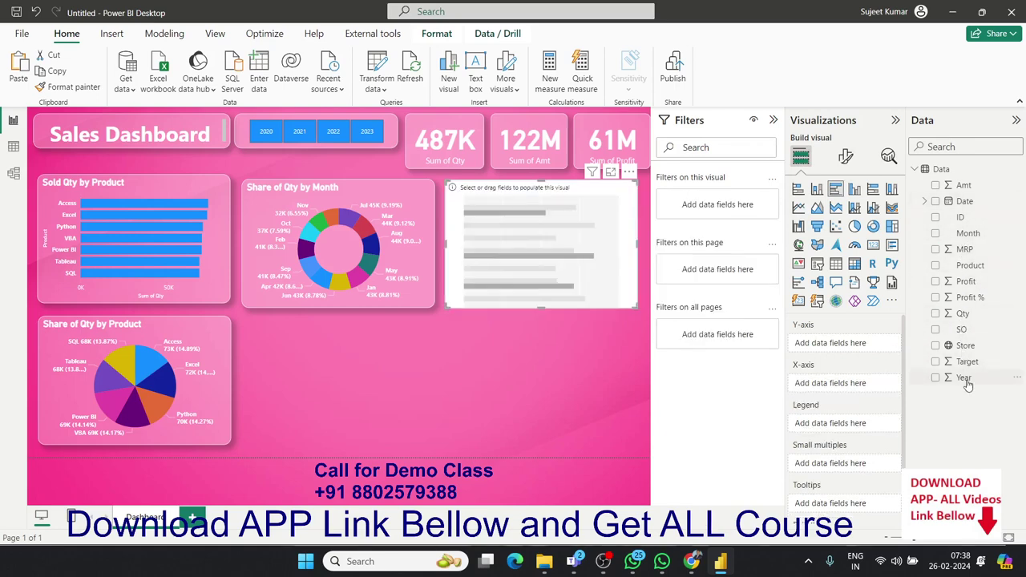
pyautogui.moveTo(966, 346); pyautogui.dragTo(588, 289)
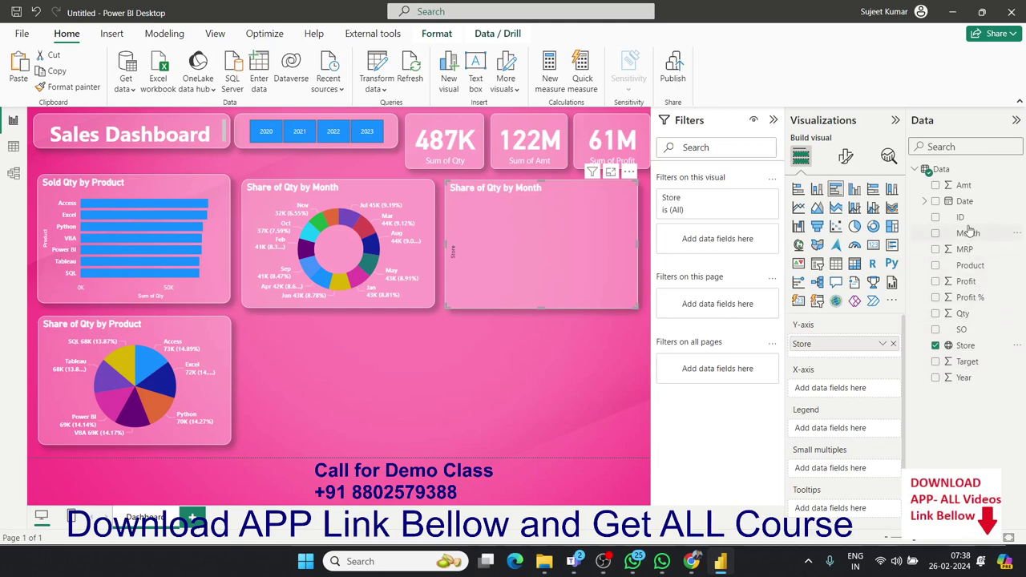
pyautogui.moveTo(963, 185)
pyautogui.mouseDown()
pyautogui.moveTo(622, 267)
pyautogui.moveTo(552, 273)
pyautogui.mouseUp()
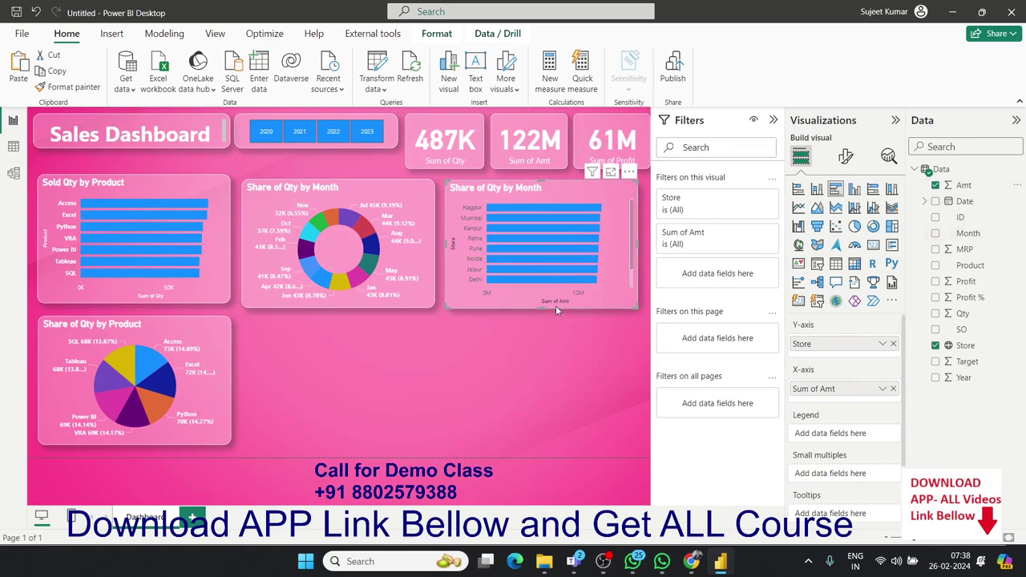
pyautogui.moveTo(555, 309)
pyautogui.mouseDown()
pyautogui.moveTo(540, 331)
pyautogui.moveTo(548, 445)
pyautogui.mouseUp()
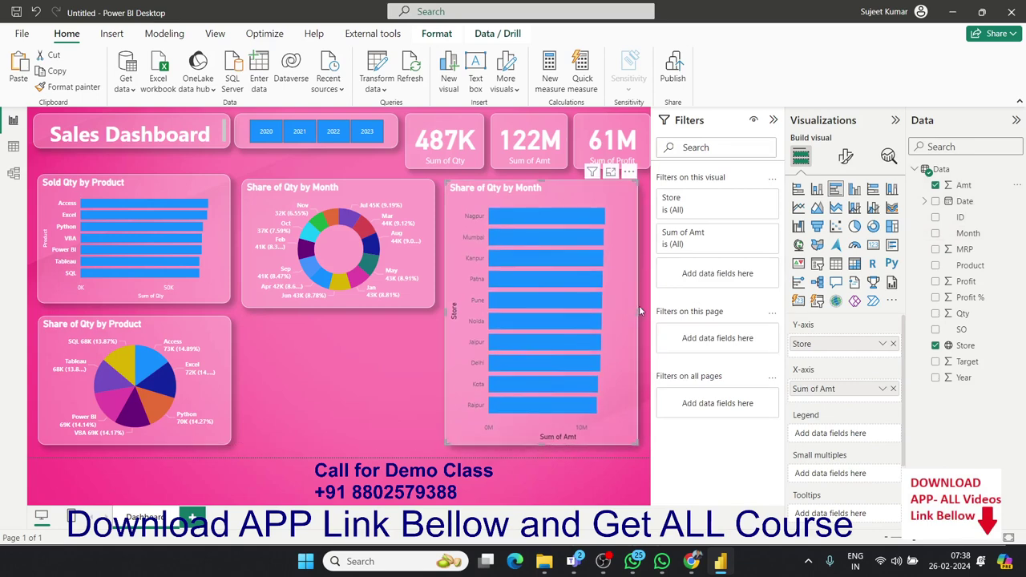
pyautogui.moveTo(636, 310); pyautogui.dragTo(643, 315)
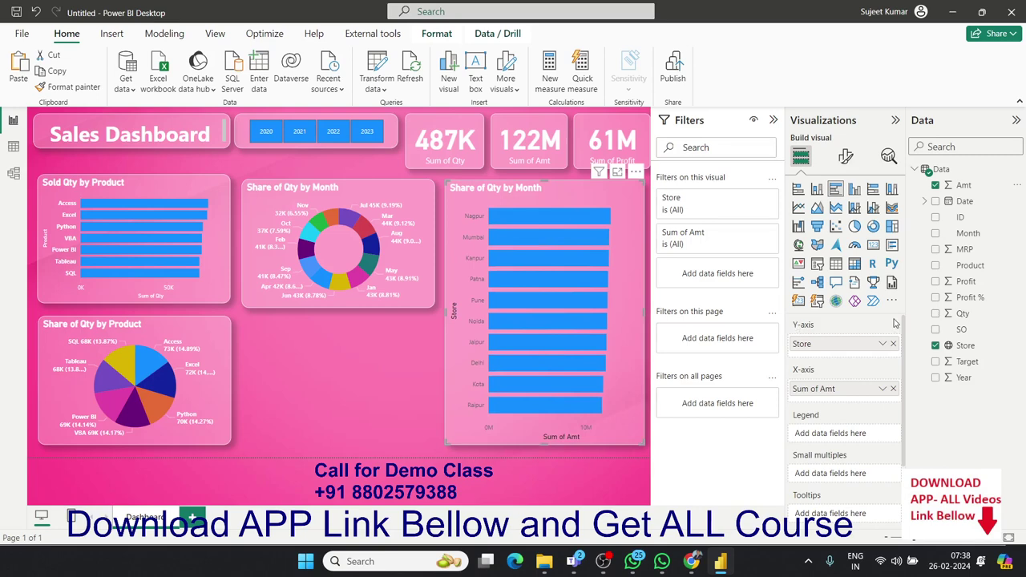
# Step: Make the store bar chart's Y-axis value labels white
pyautogui.click(845, 157)
pyautogui.click(810, 249)
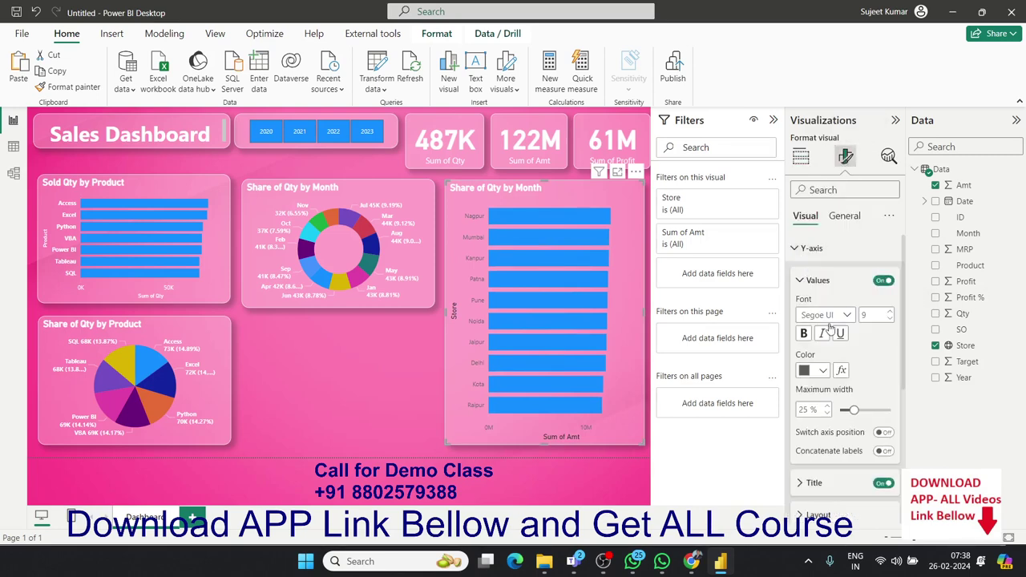
pyautogui.click(824, 369)
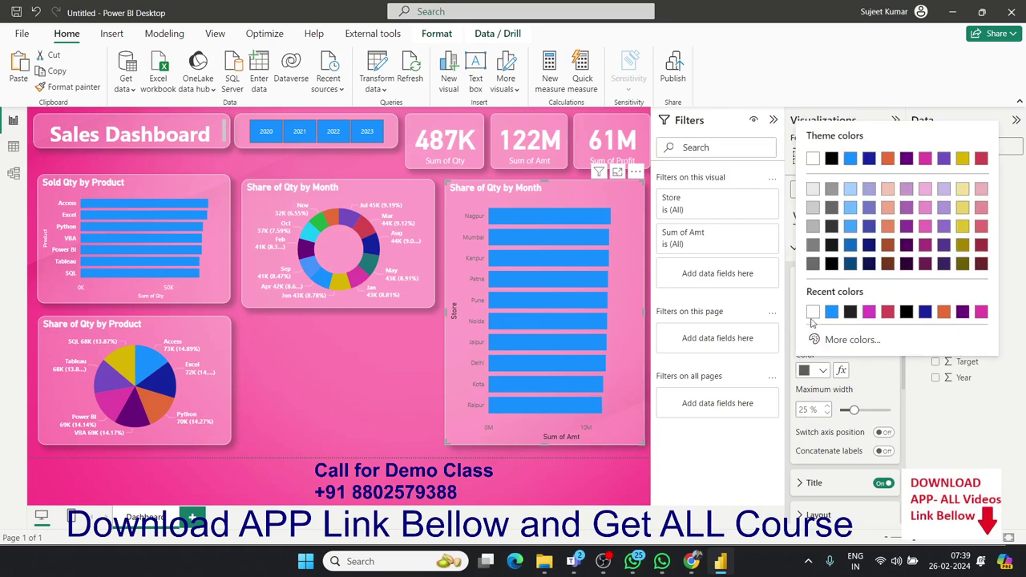
pyautogui.click(810, 163)
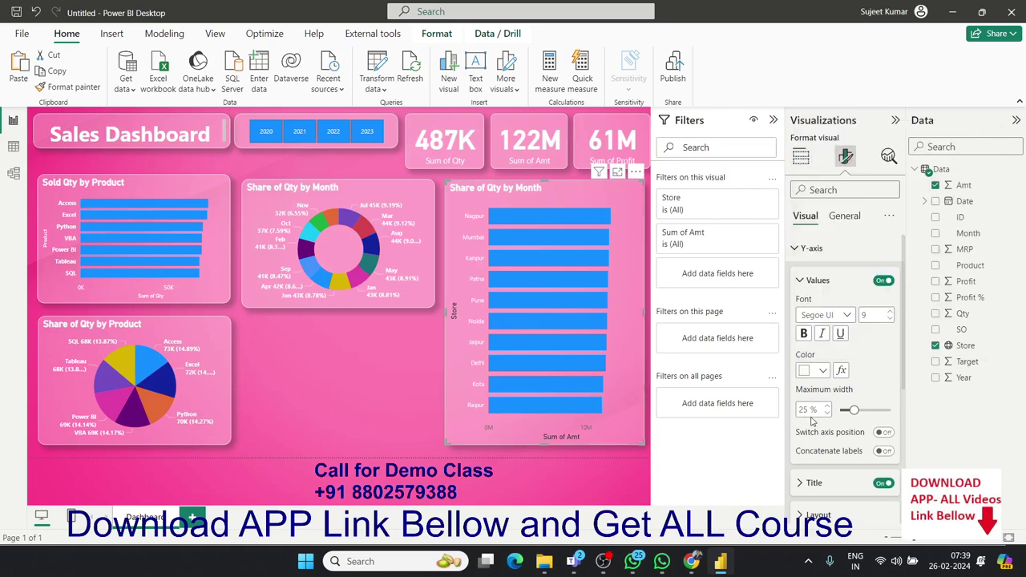
pyautogui.click(799, 280)
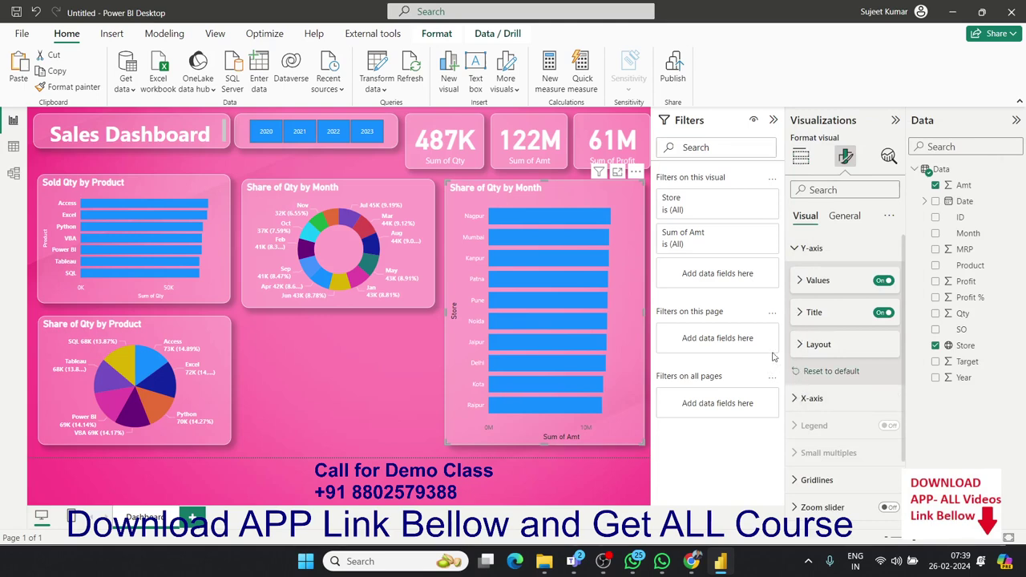
pyautogui.click(800, 314)
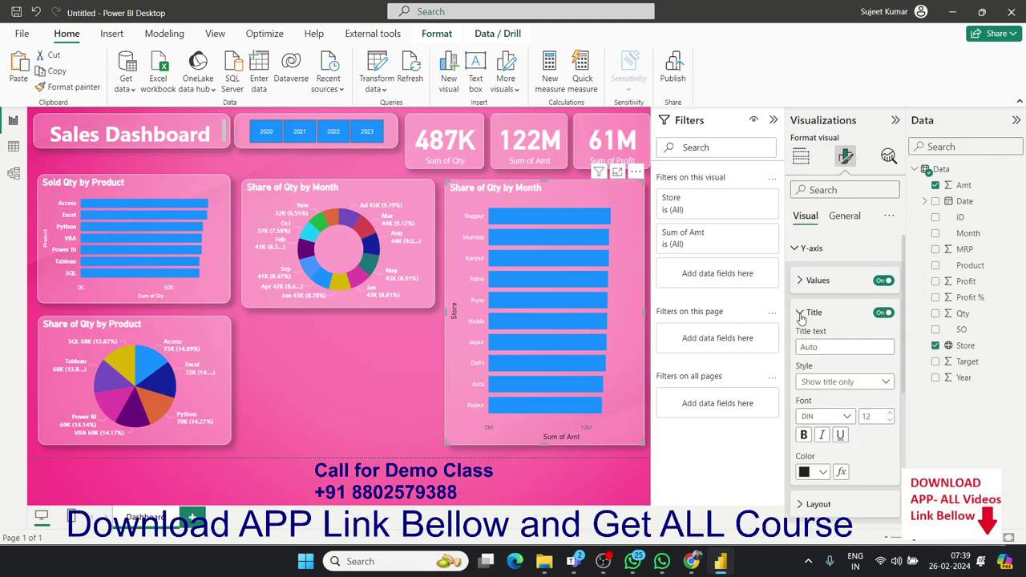
pyautogui.click(800, 314)
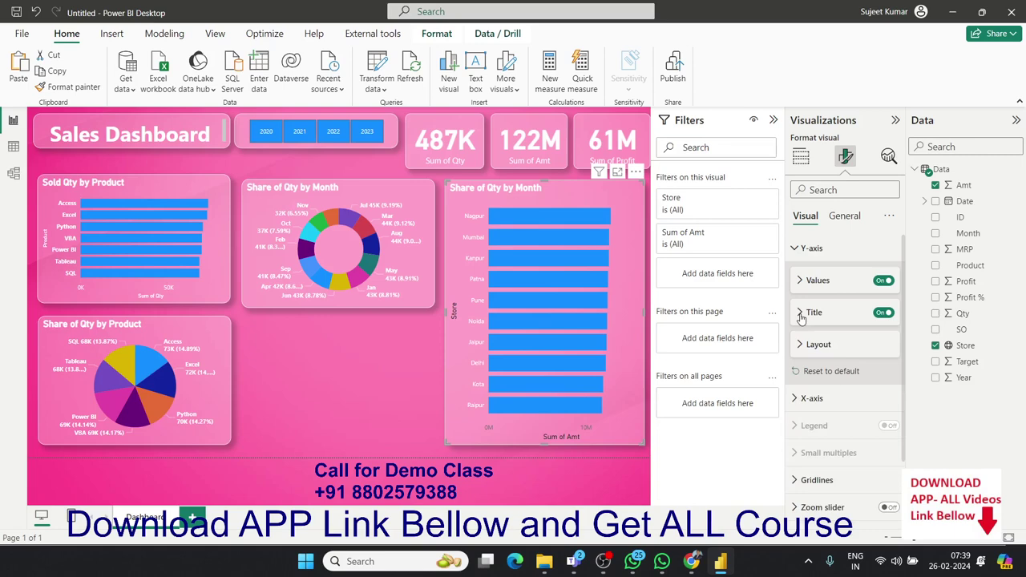
# Step: Change the bar chart title to 'Rev. by Store'
pyautogui.click(844, 216)
pyautogui.click(799, 276)
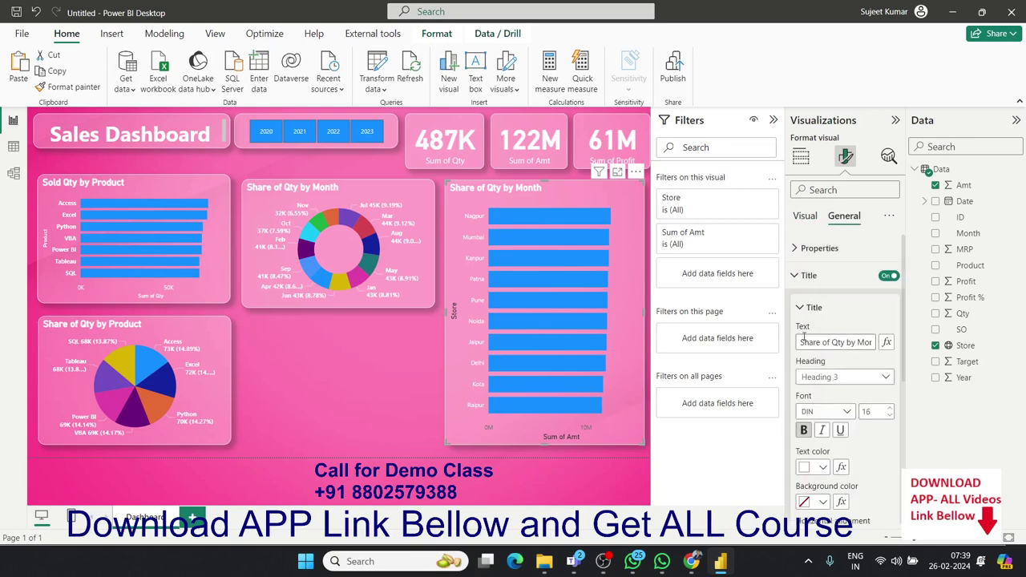
pyautogui.doubleClick(811, 342)
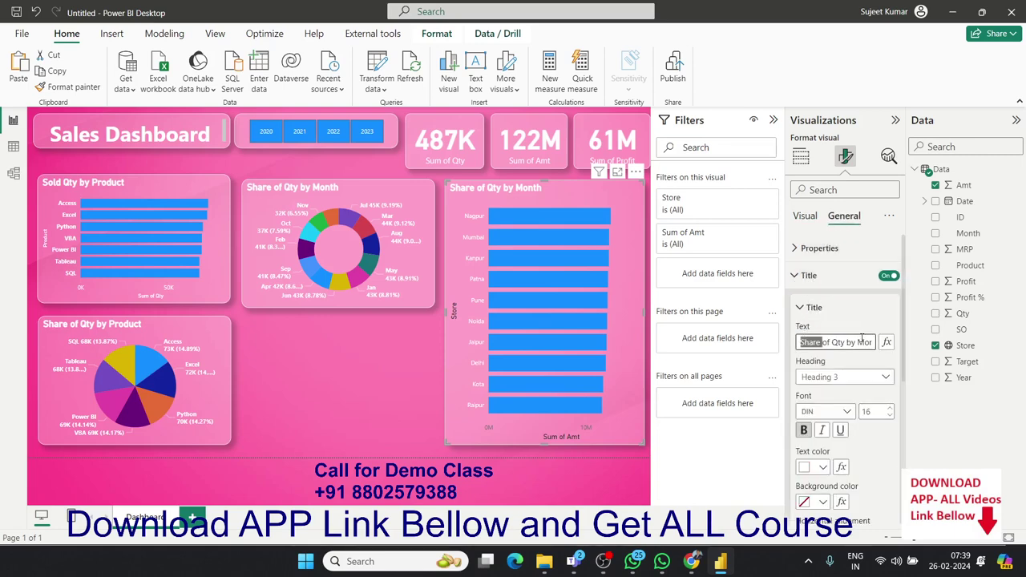
pyautogui.press('BackSpace')
pyautogui.write('Re')
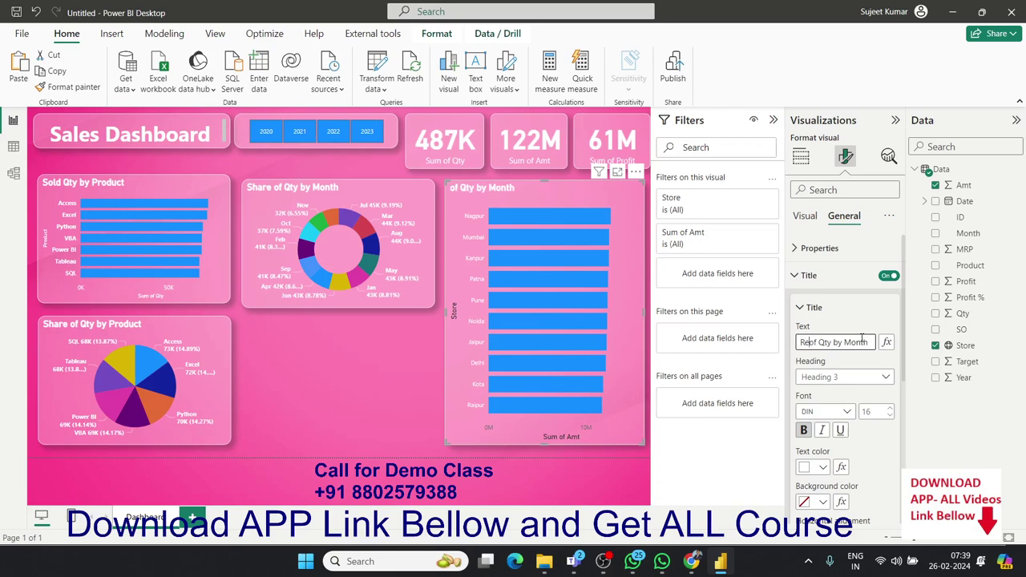
pyautogui.write('v b')
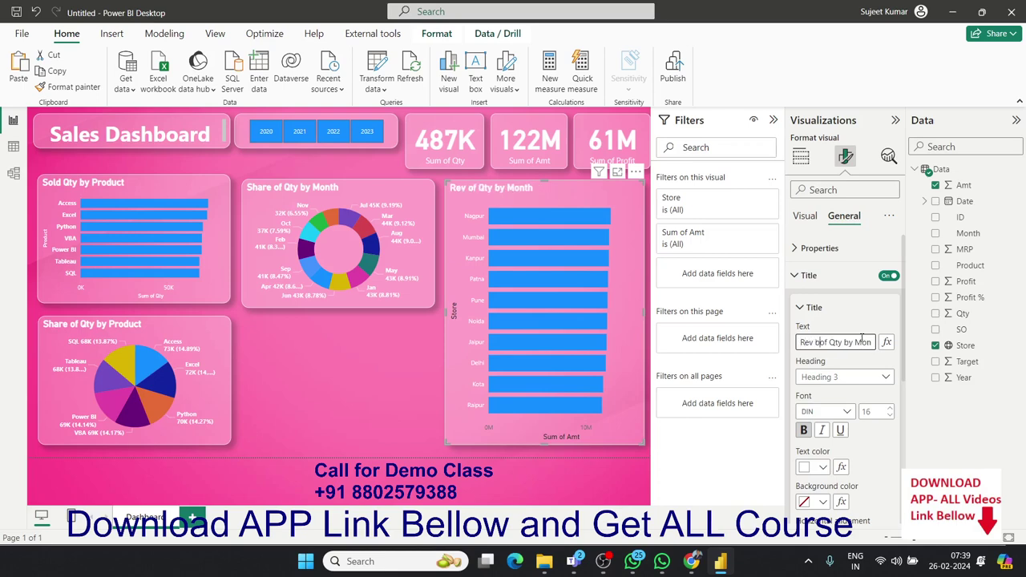
pyautogui.write('y St')
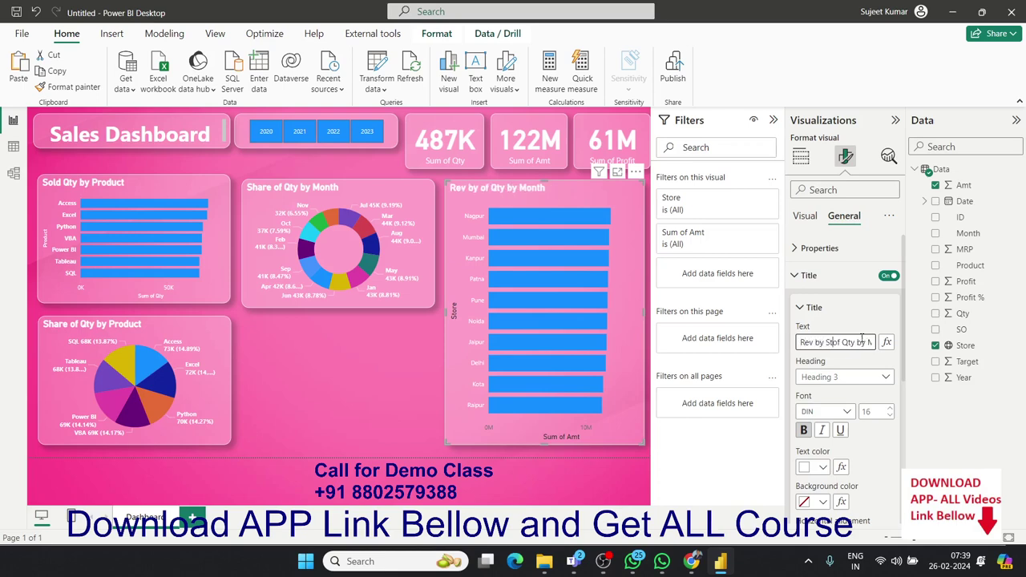
pyautogui.write('ore')
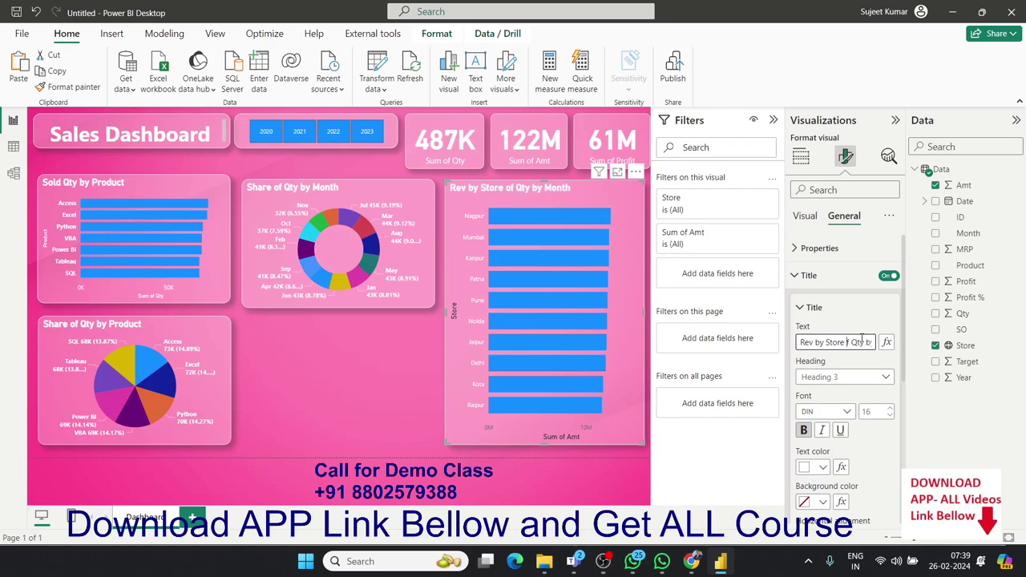
pyautogui.press('Delete')
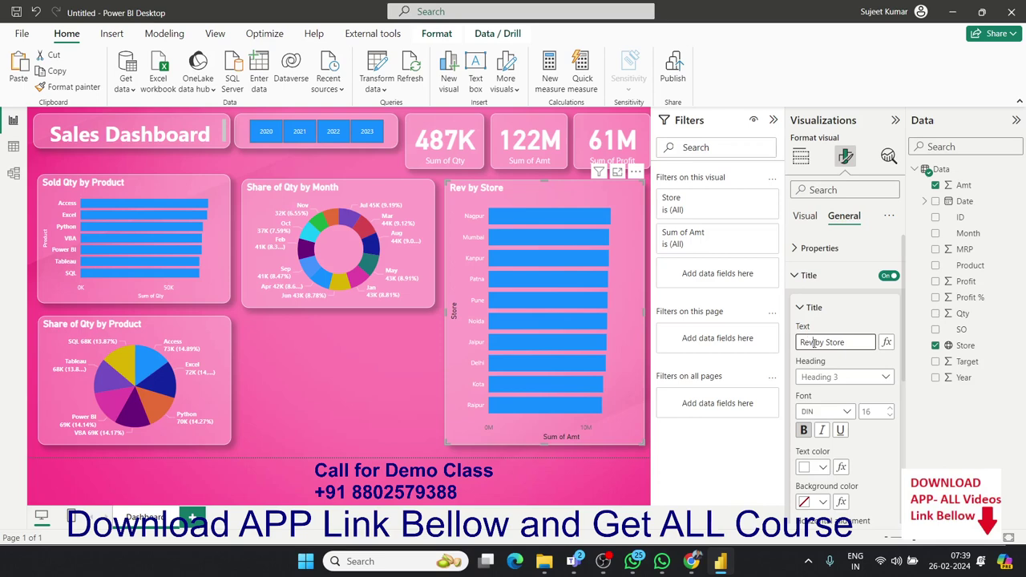
pyautogui.write('.')
pyautogui.click(373, 422)
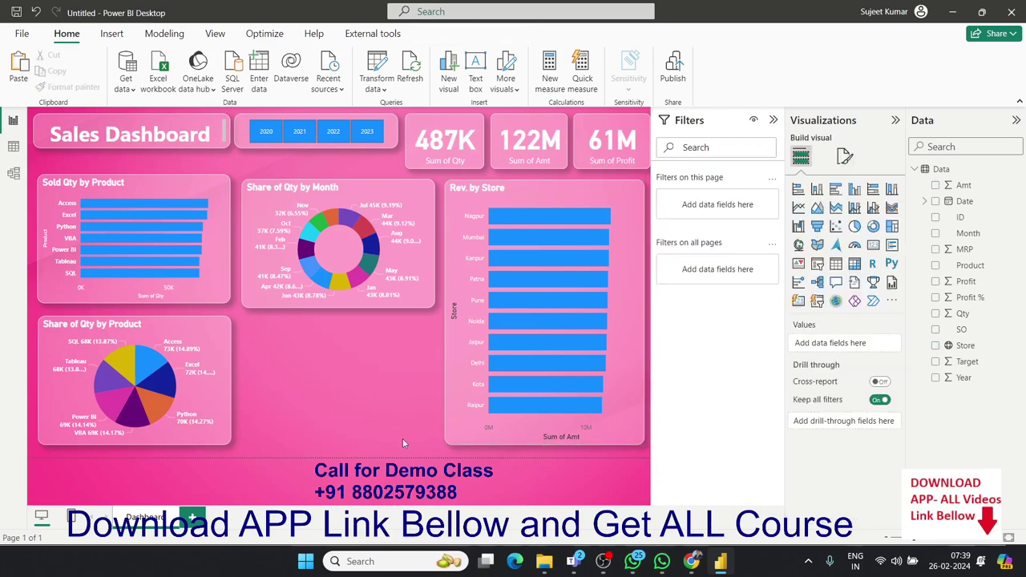
pyautogui.click(855, 245)
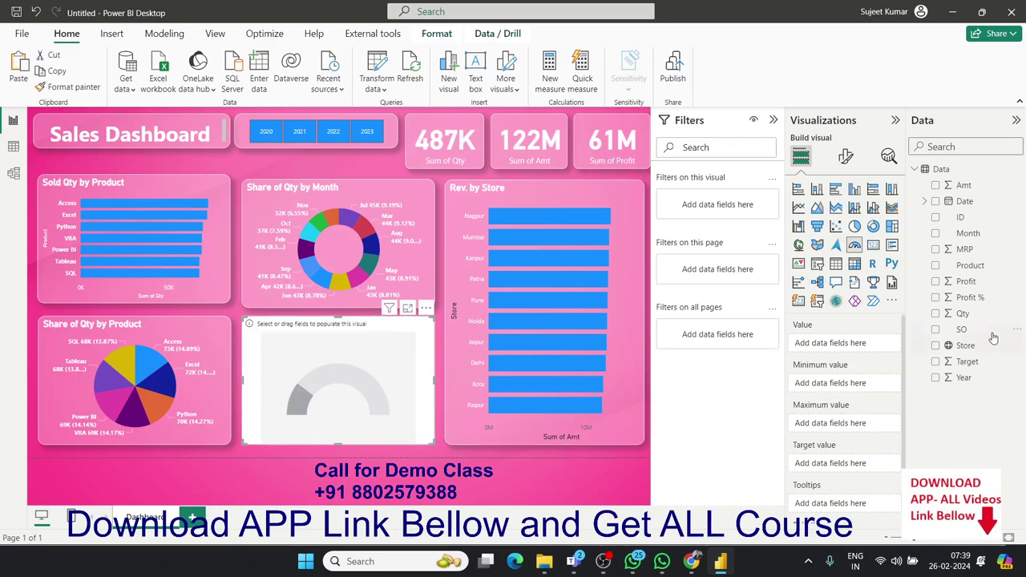
pyautogui.moveTo(964, 315); pyautogui.dragTo(352, 384)
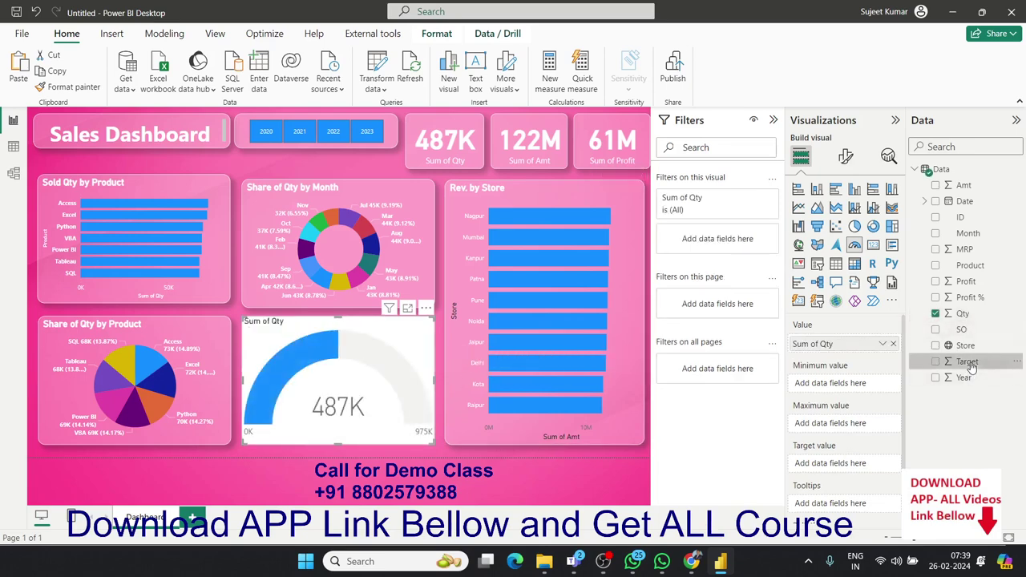
pyautogui.moveTo(967, 362)
pyautogui.mouseDown()
pyautogui.moveTo(851, 433)
pyautogui.moveTo(850, 425)
pyautogui.mouseUp()
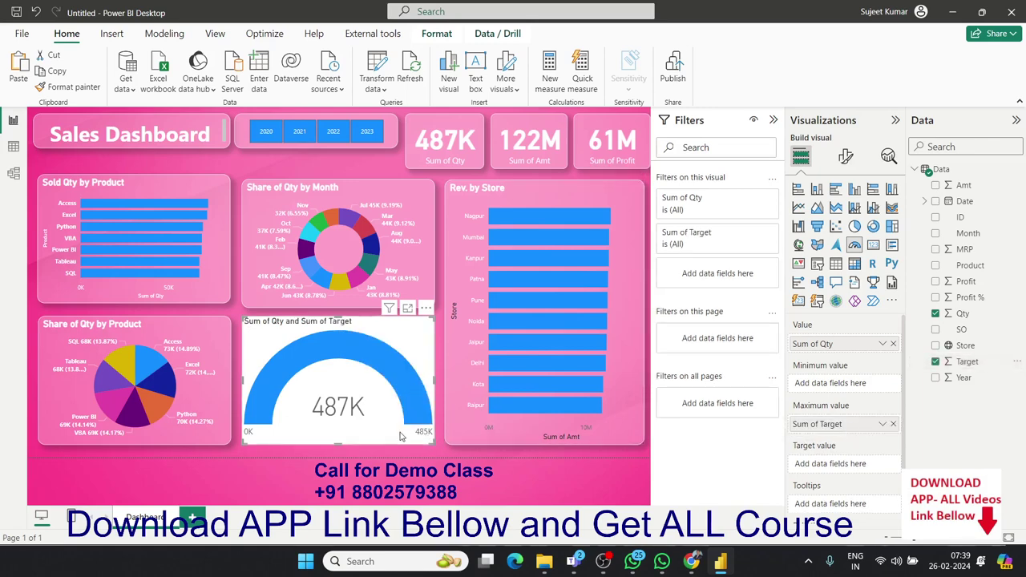
pyautogui.hotkey('ctrl', 'z')
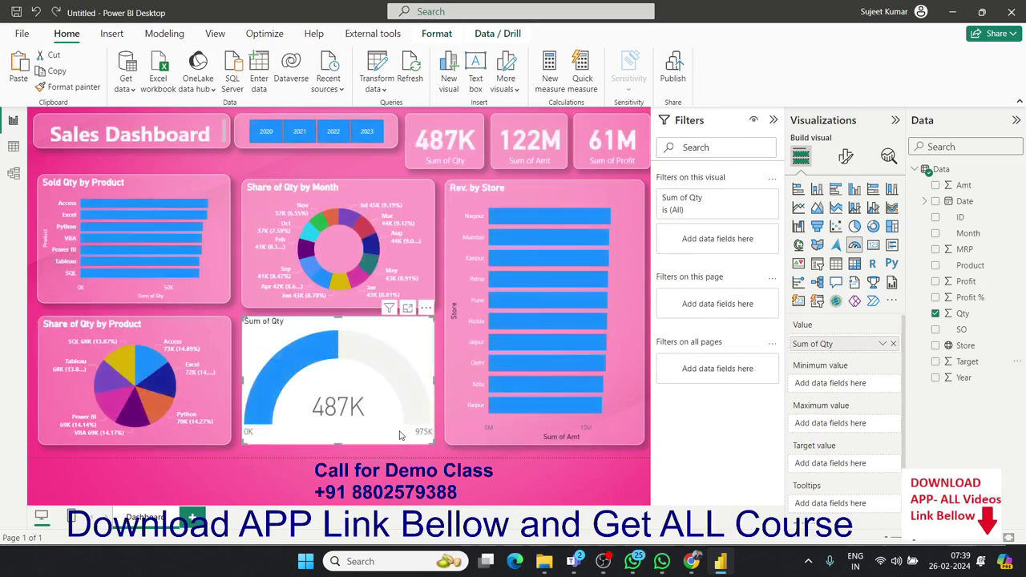
pyautogui.press('Delete')
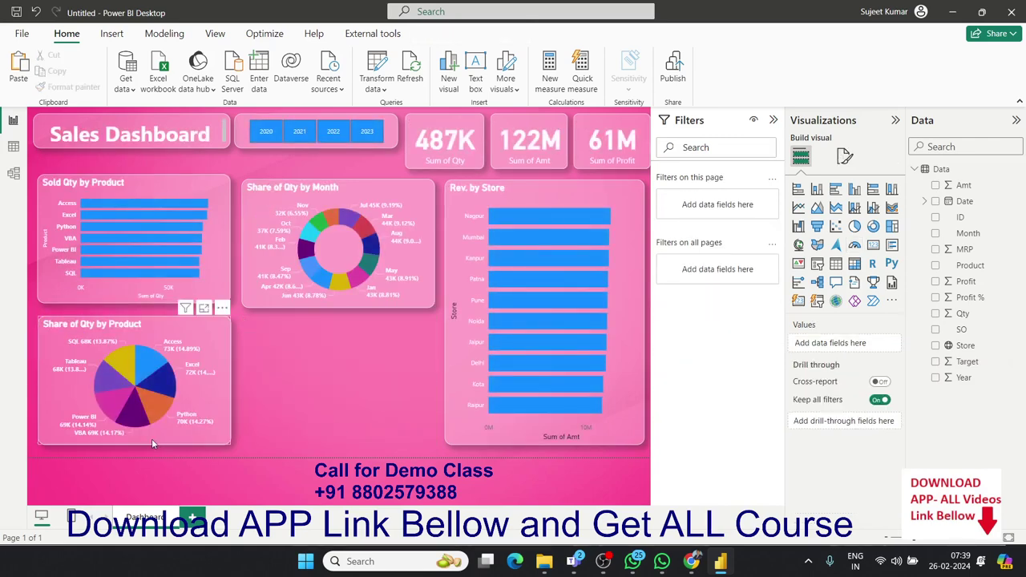
pyautogui.click(151, 439)
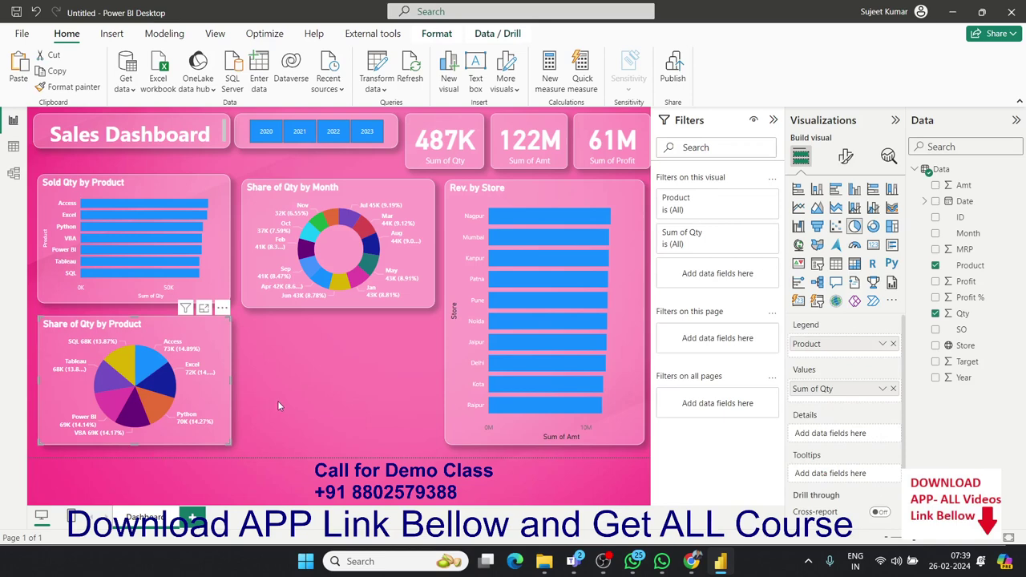
# Step: Copy the Share of Qty by Product pie and turn the copy into a gauge with Target as maximum
pyautogui.click(277, 401)
pyautogui.moveTo(167, 441); pyautogui.dragTo(372, 439)
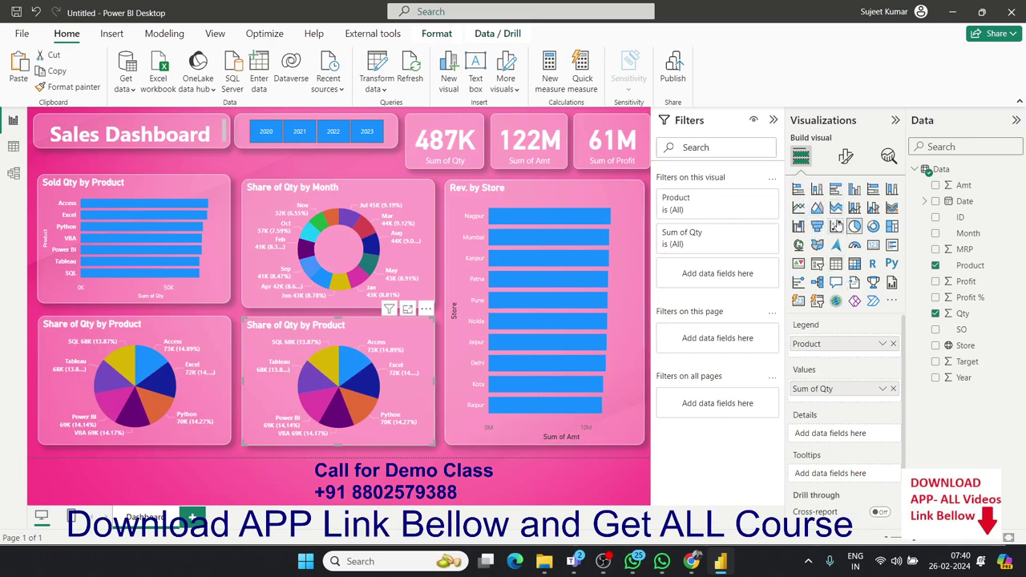
pyautogui.click(855, 246)
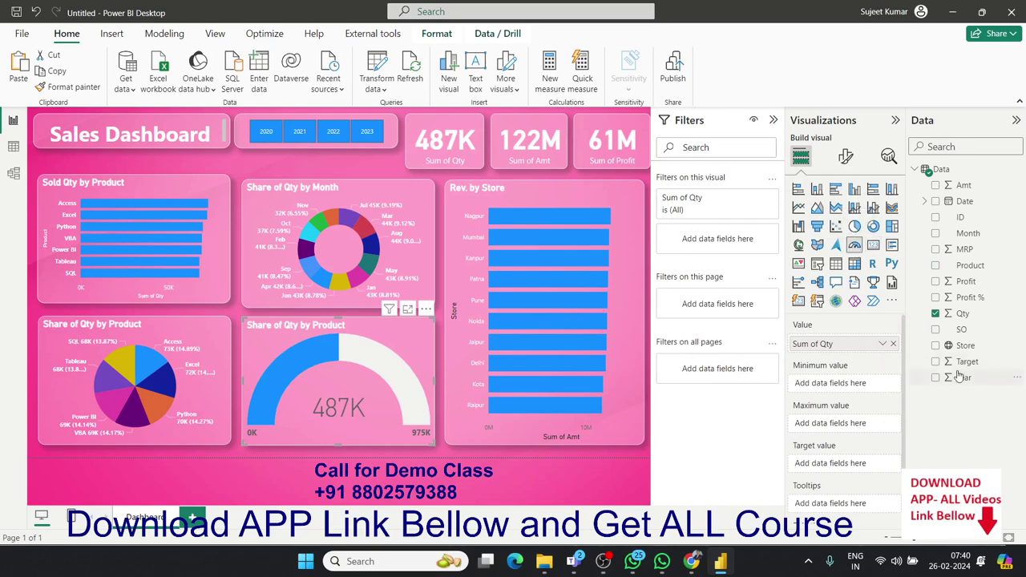
pyautogui.moveTo(961, 369); pyautogui.dragTo(836, 426)
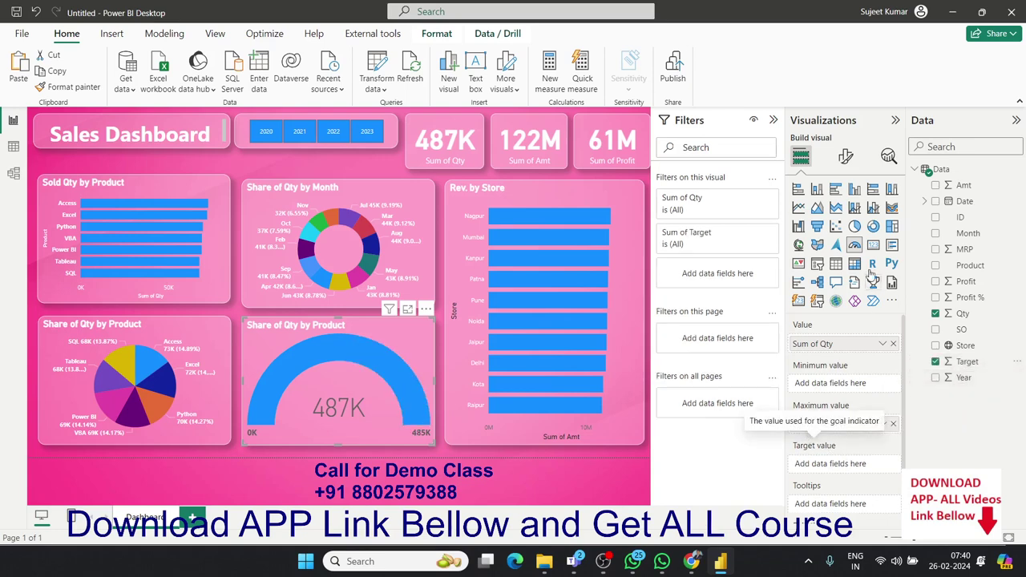
# Step: Set the gauge's data label and 487K callout value colours to white
pyautogui.click(846, 157)
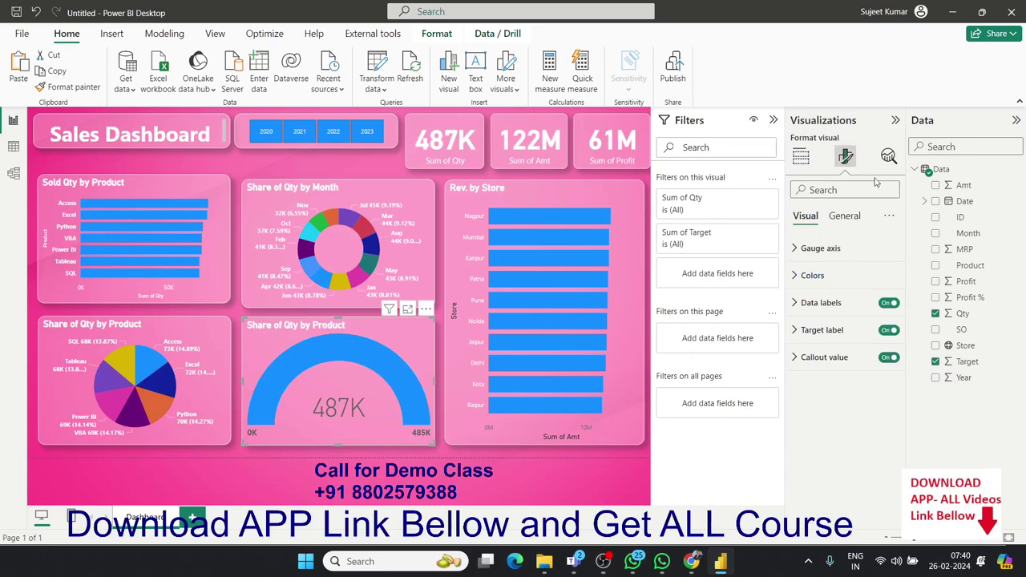
pyautogui.click(802, 305)
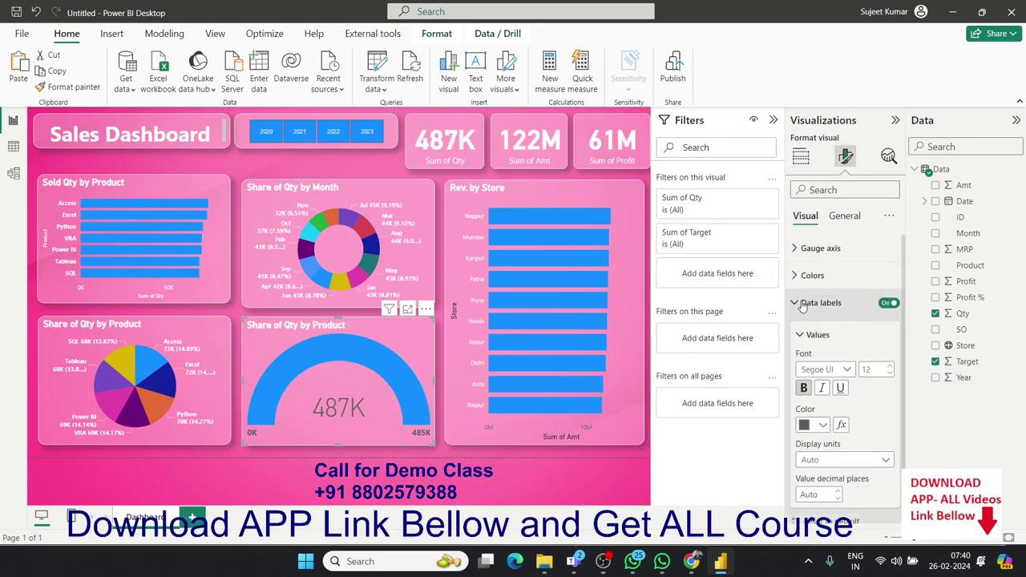
pyautogui.click(823, 427)
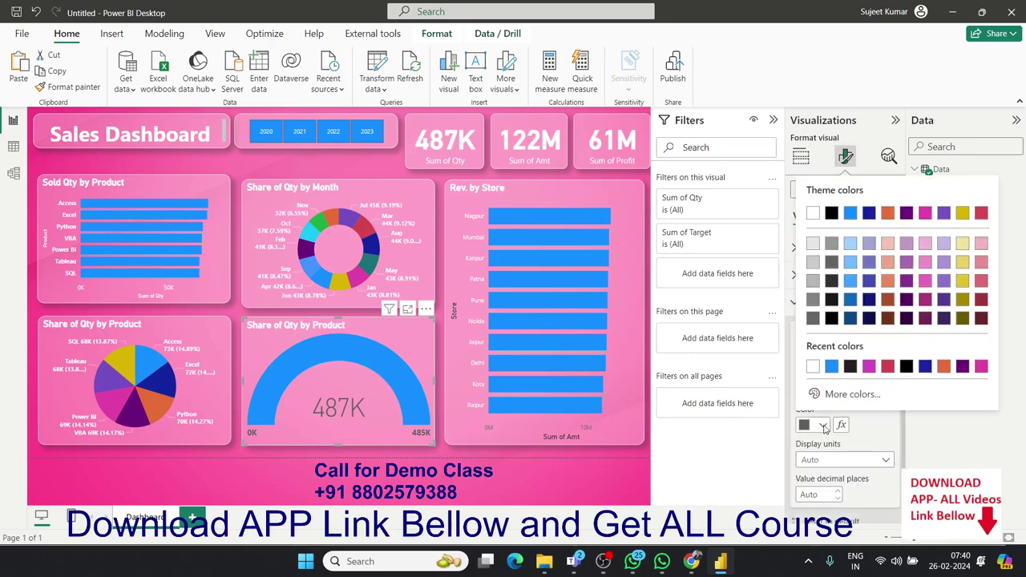
pyautogui.click(813, 213)
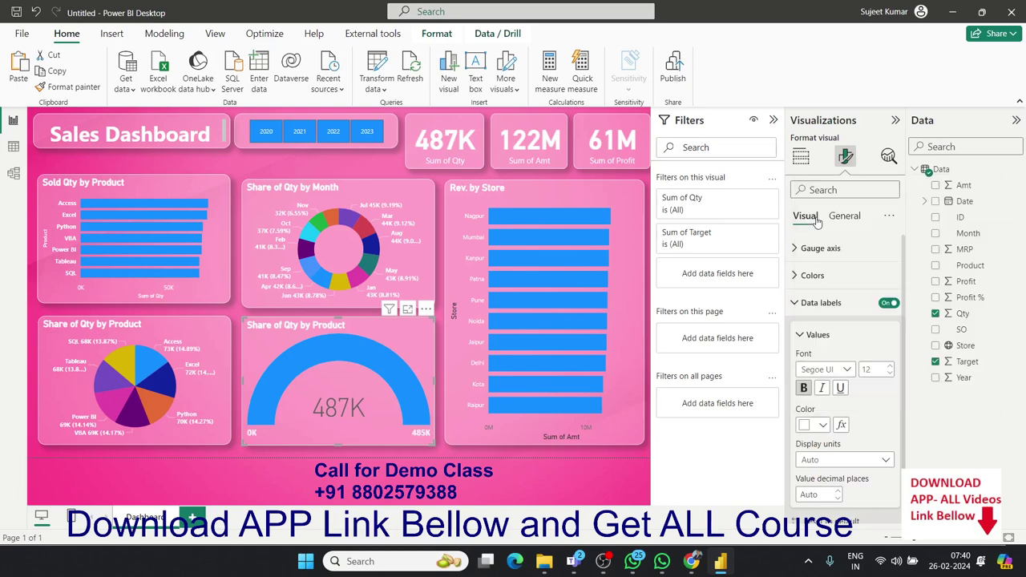
pyautogui.click(801, 308)
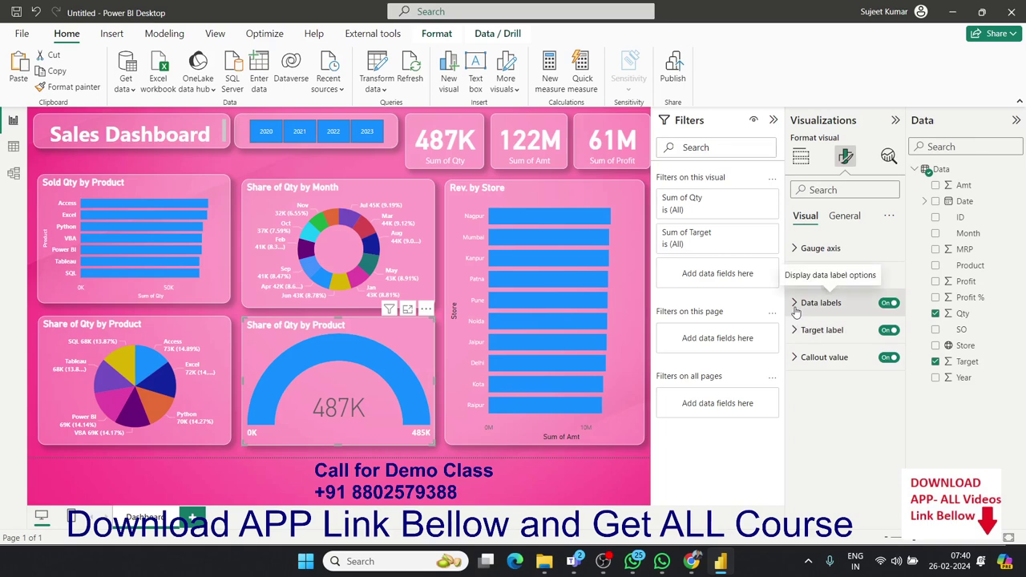
pyautogui.click(796, 360)
pyautogui.click(823, 480)
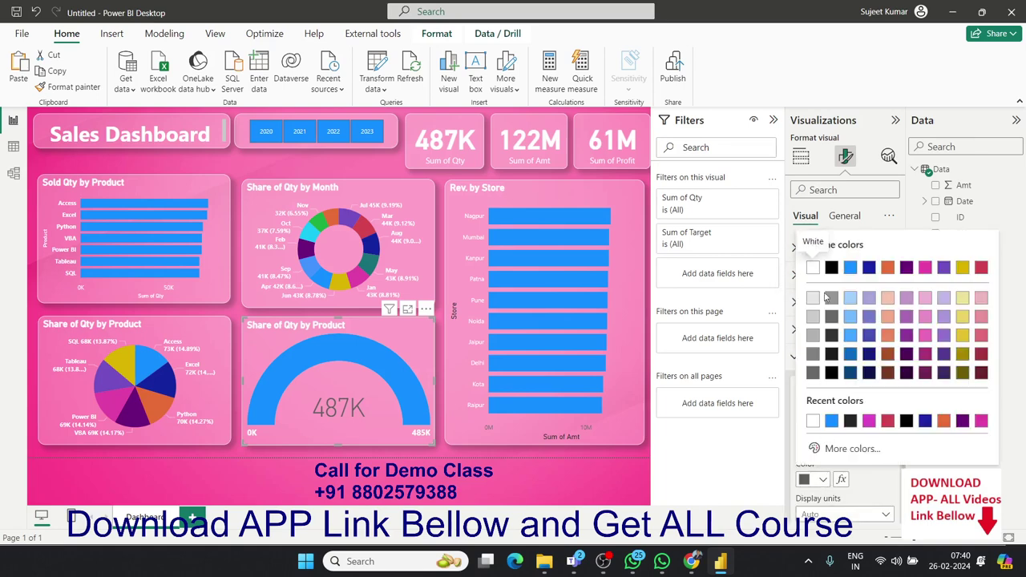
pyautogui.click(812, 271)
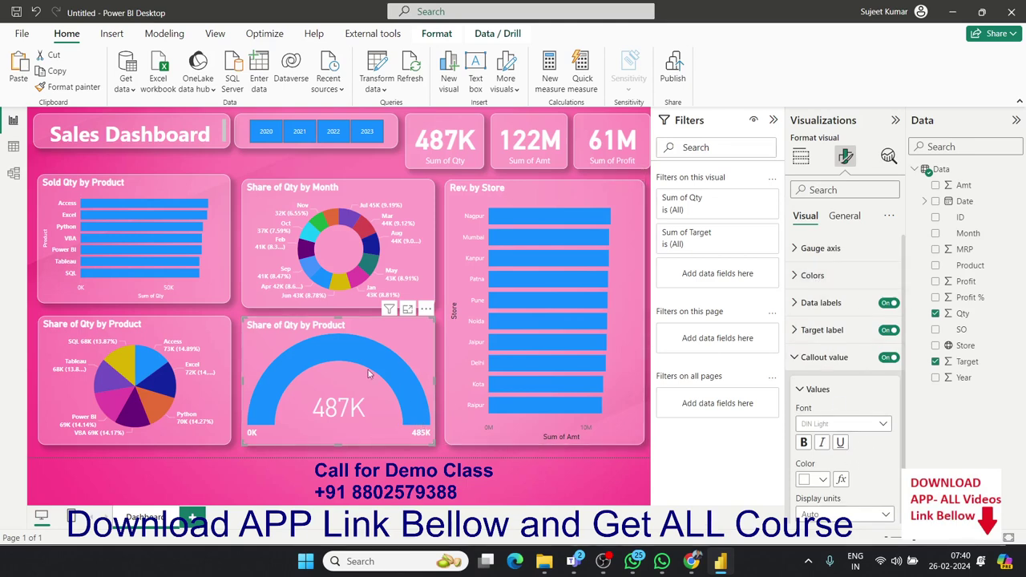
pyautogui.click(798, 358)
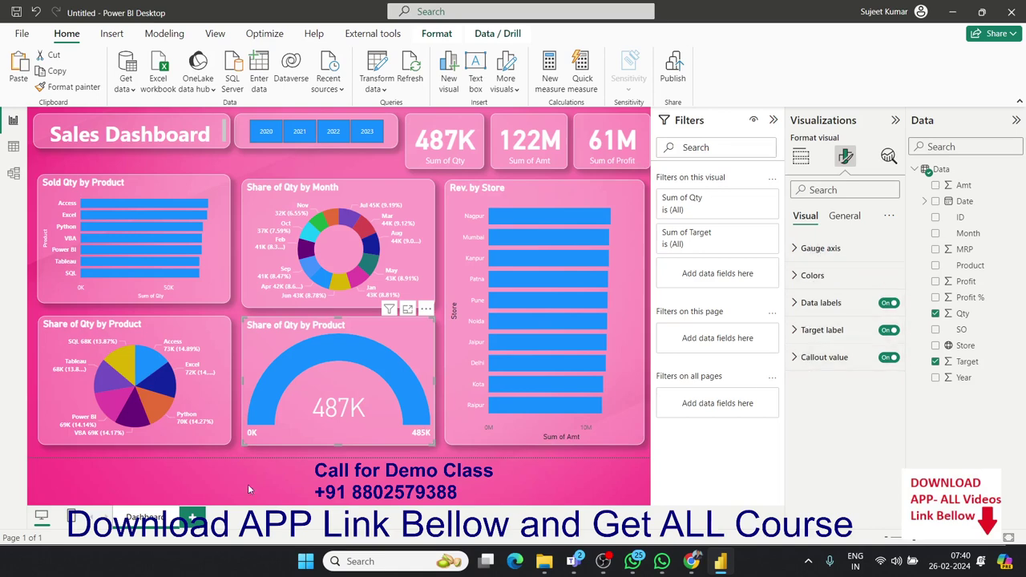
pyautogui.click(300, 461)
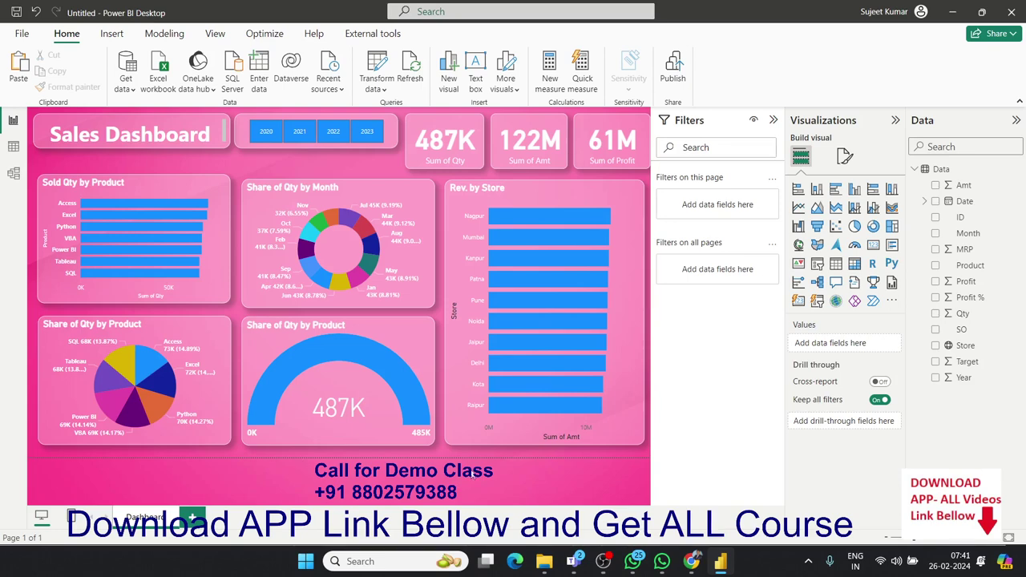
# Step: Save the report as 7AMDS1.pbix
pyautogui.hotkey('ctrl', 's')
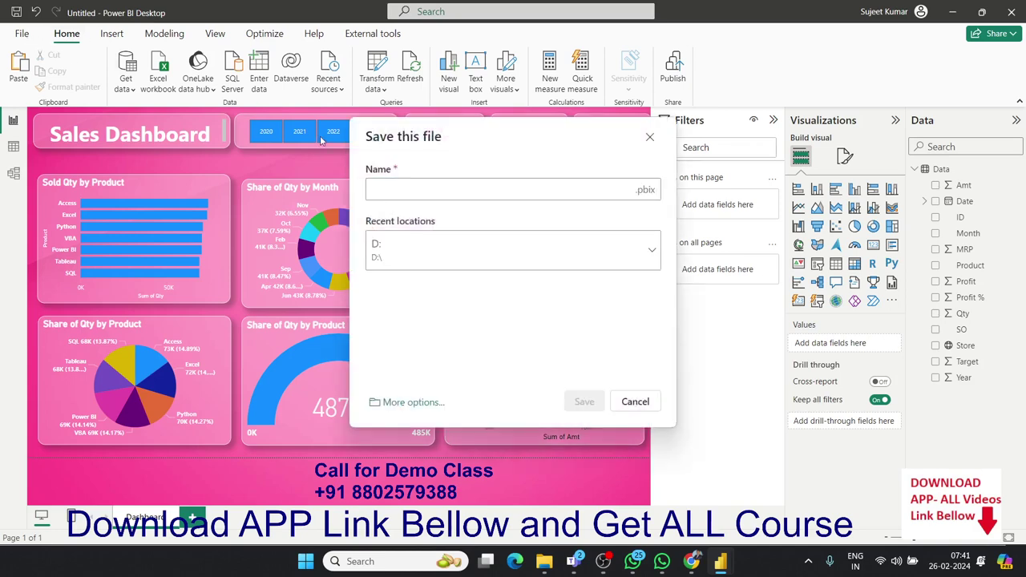
pyautogui.write('7AM')
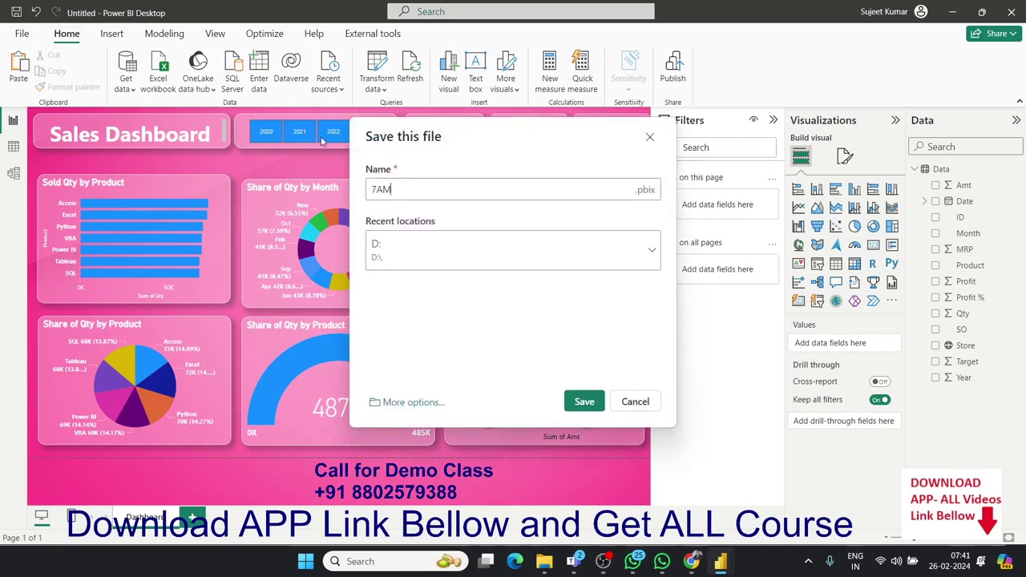
pyautogui.write('DS1')
pyautogui.click(585, 402)
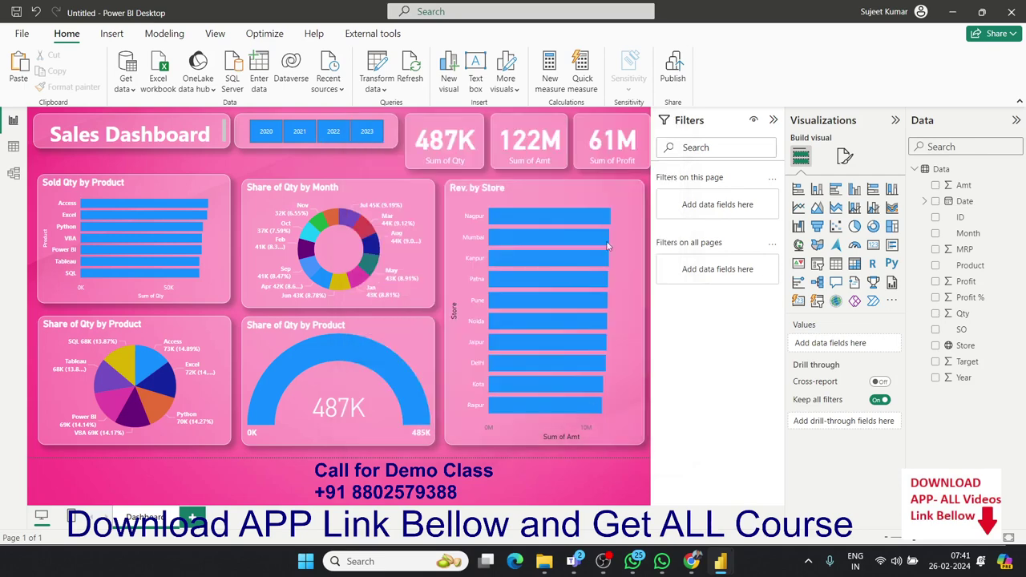
# Step: Publish the report to My workspace, then bring the browser forward
pyautogui.click(674, 89)
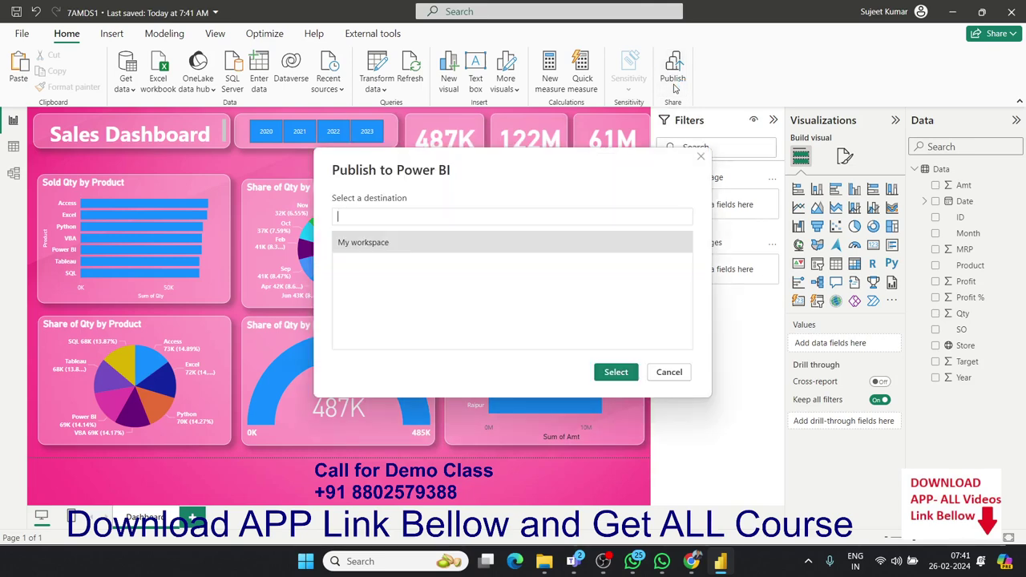
pyautogui.click(618, 372)
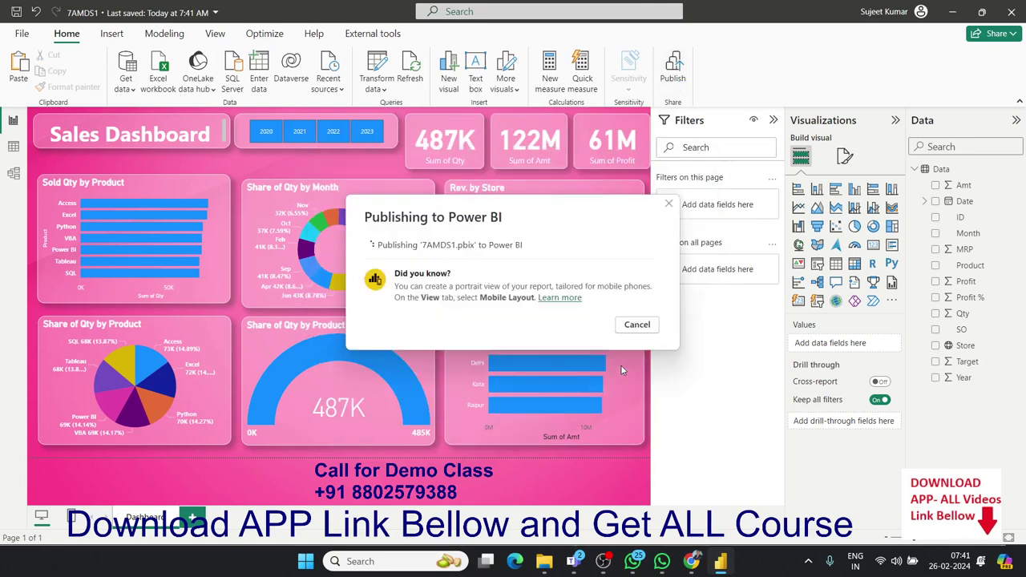
pyautogui.moveTo(661, 566)
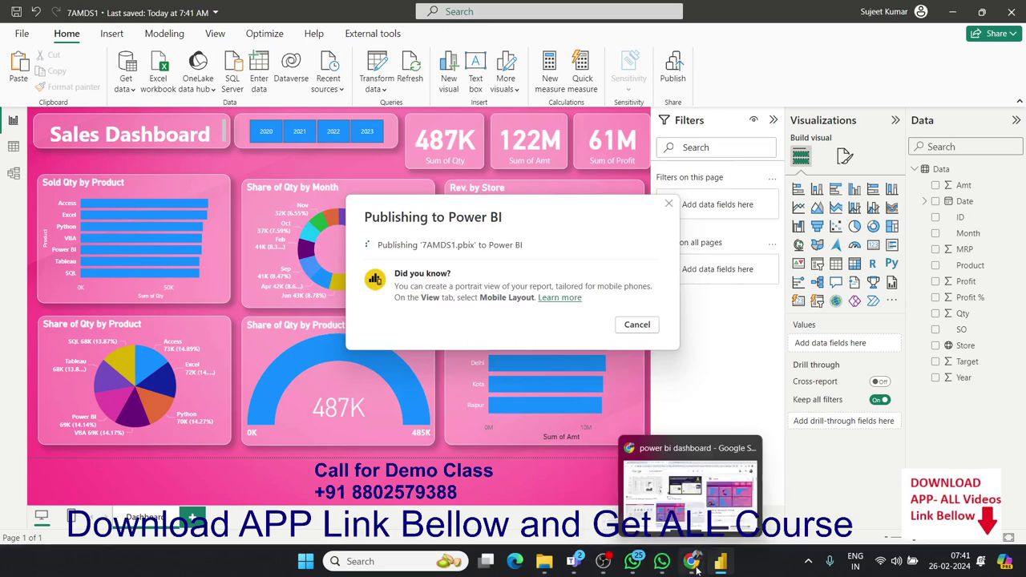
pyautogui.click(694, 566)
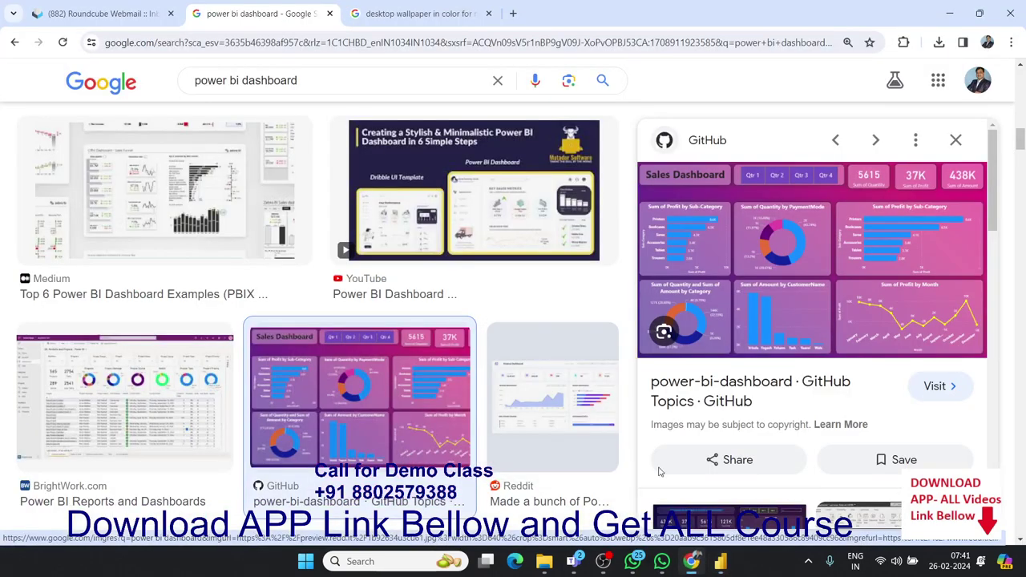
# Step: Load the Power BI home page at app.powerbi.com in a new browser tab
pyautogui.click(518, 17)
pyautogui.write('portal2.bsnl.in')
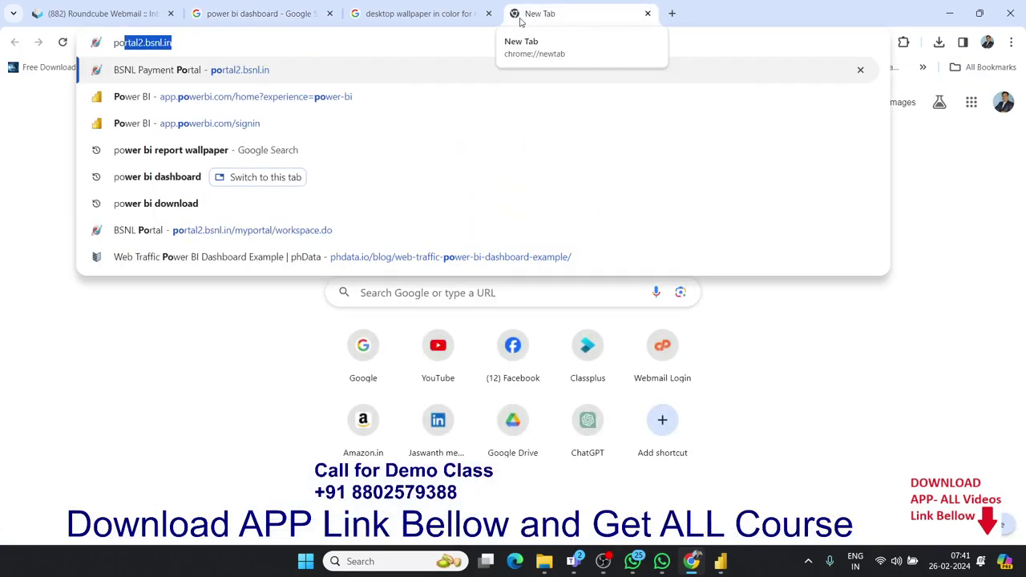
pyautogui.press('Down')
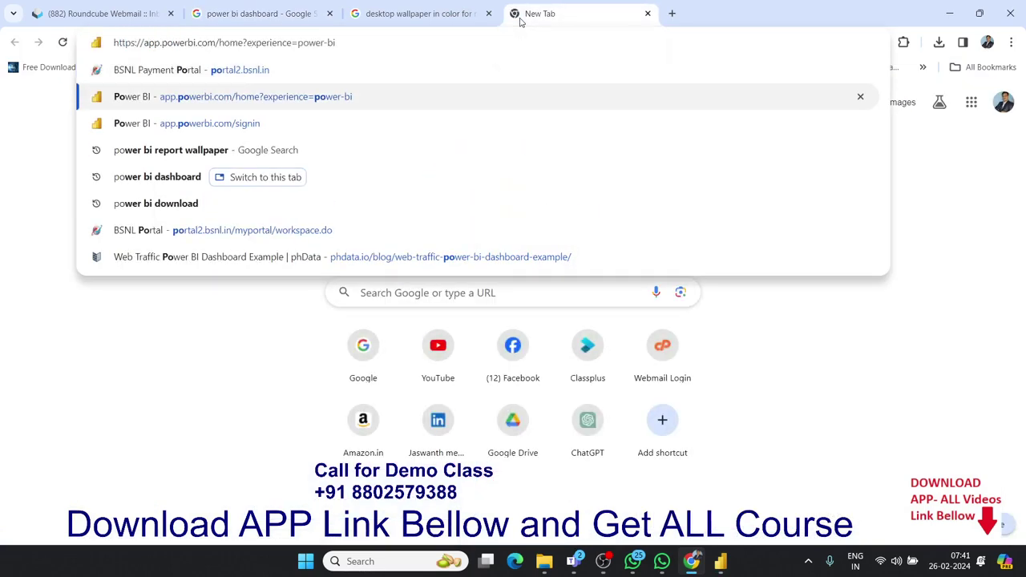
pyautogui.press('Return')
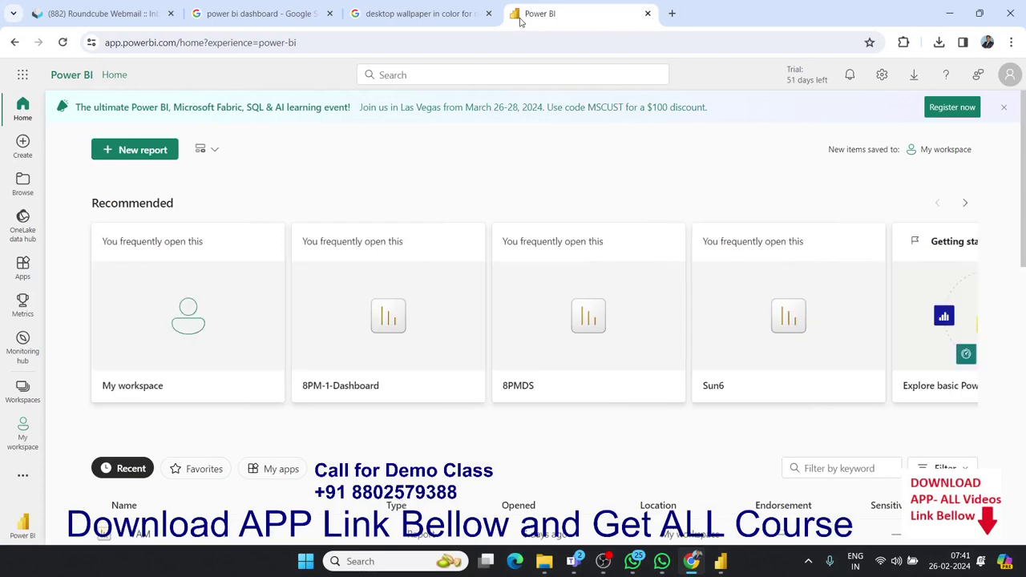
pyautogui.scroll(-3, 348, 432)
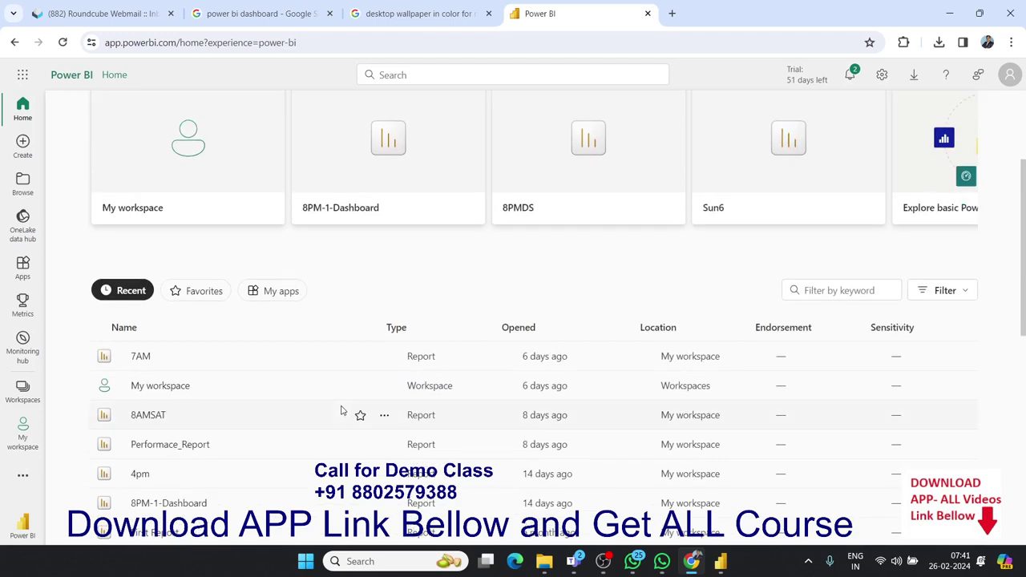
# Step: Confirm the publish success in Power BI Desktop and return to the browser
pyautogui.hotkey('alt', 'Tab')
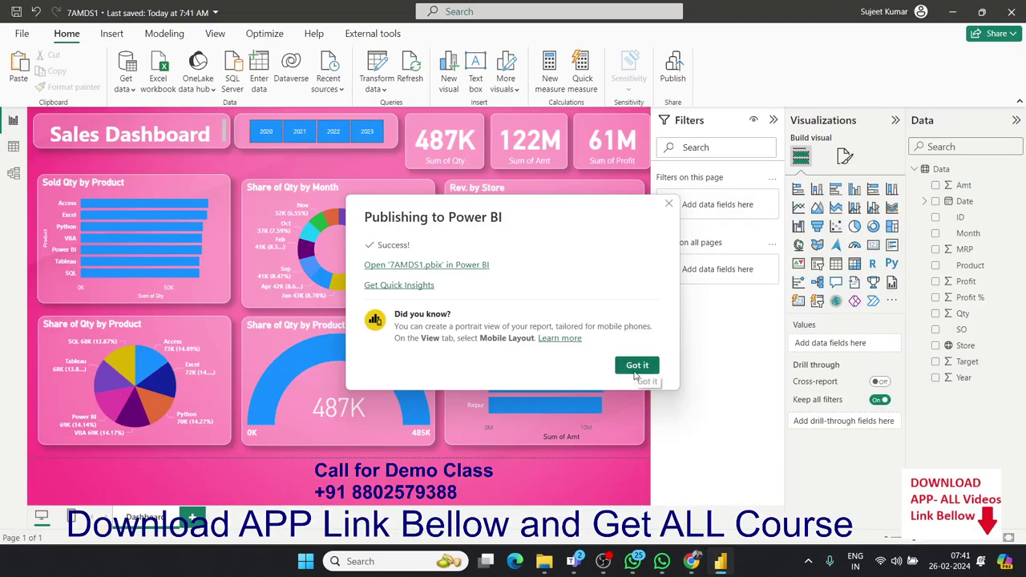
pyautogui.click(636, 367)
pyautogui.hotkey('alt', 'Tab')
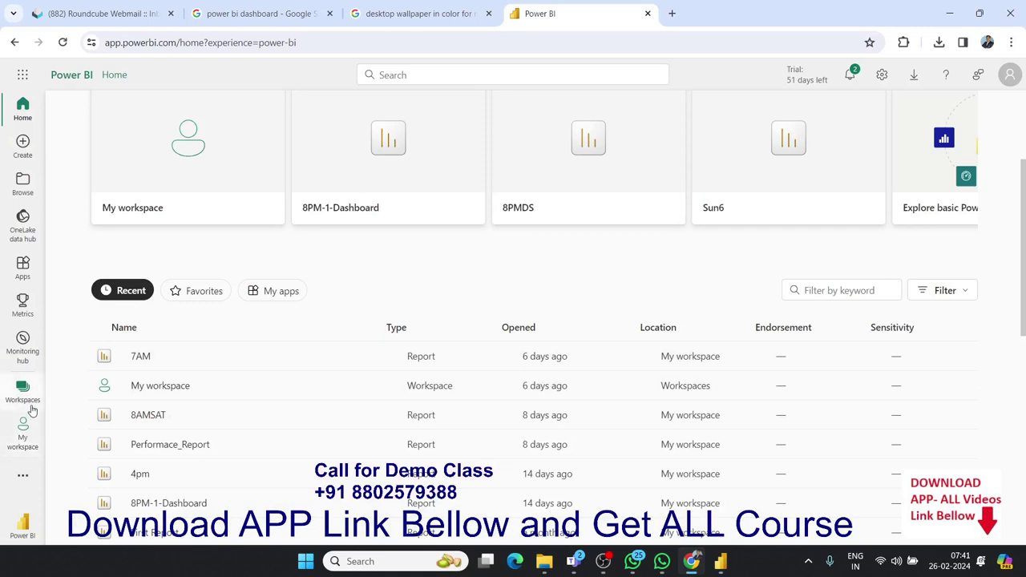
# Step: Open the 7AMDS1 report from My workspace
pyautogui.click(32, 409)
pyautogui.click(21, 447)
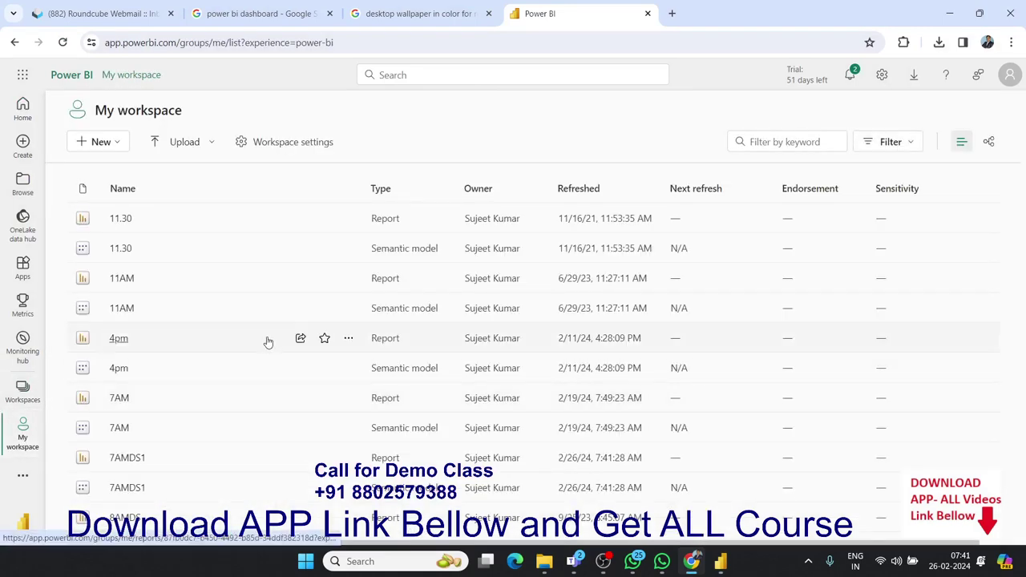
pyautogui.click(126, 460)
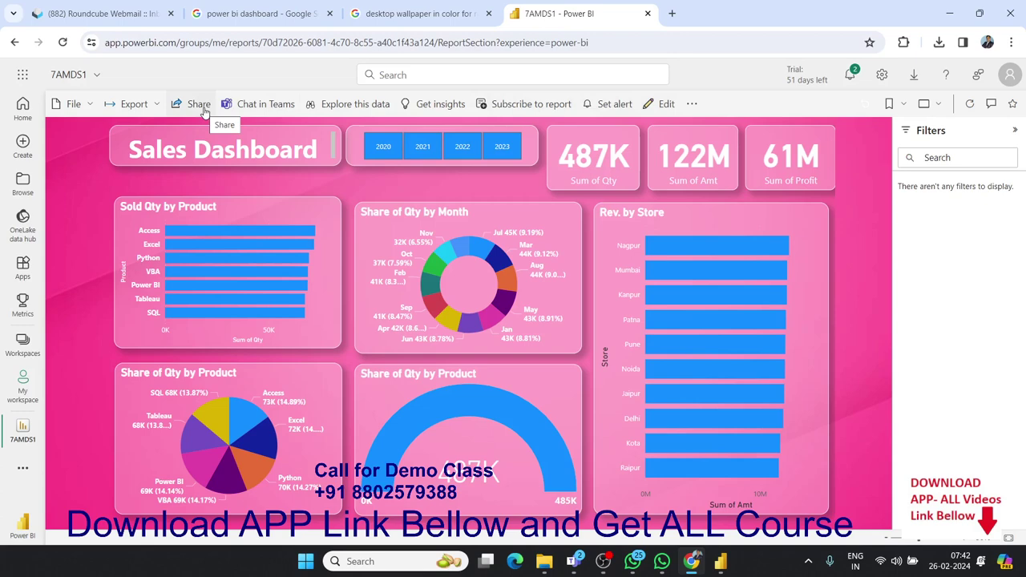
# Step: Dismiss the Teams share popup and browse the Export and File menus to Embed report > Publish to web
pyautogui.click(250, 104)
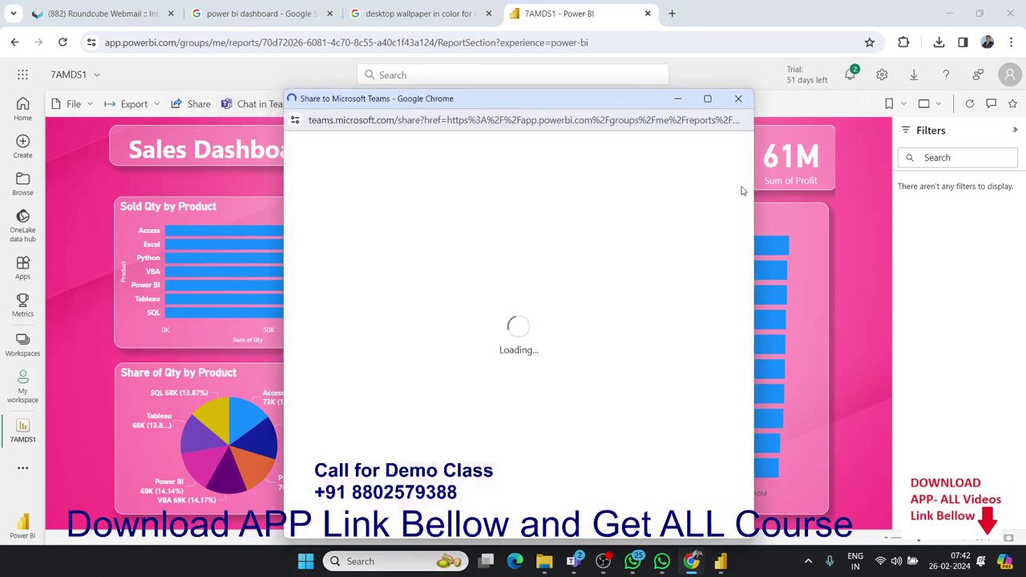
pyautogui.click(738, 98)
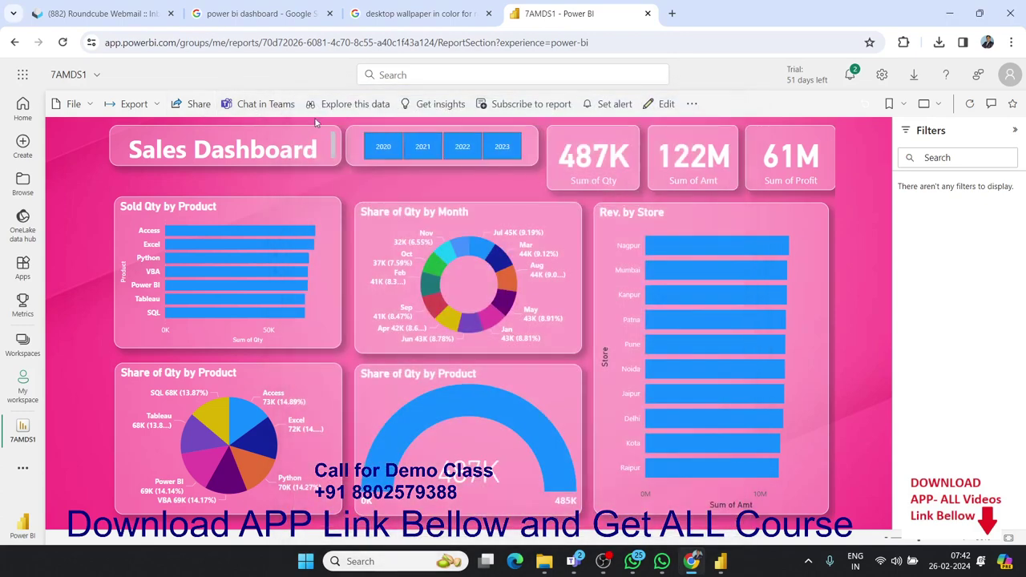
pyautogui.click(158, 105)
pyautogui.moveTo(154, 161)
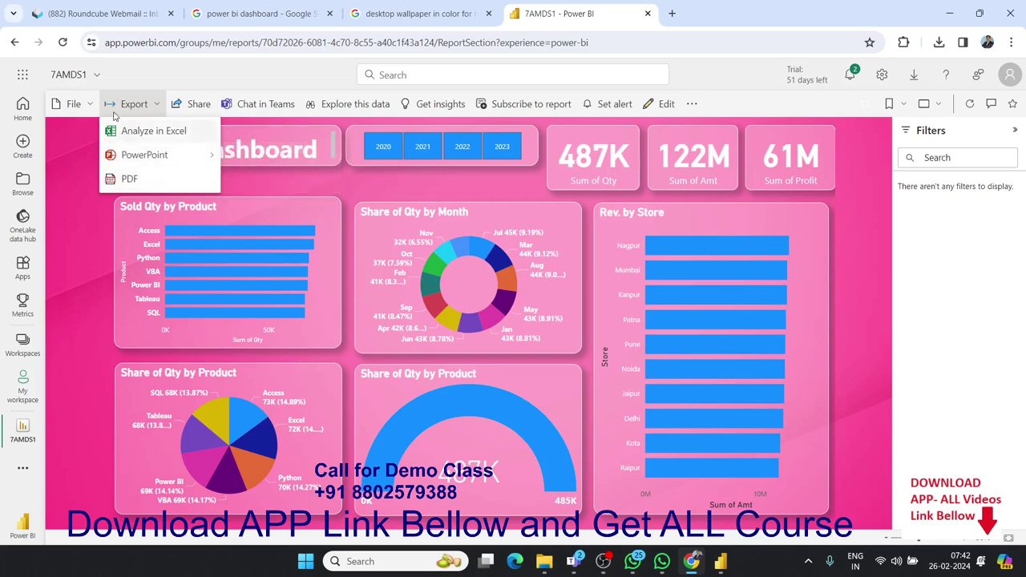
pyautogui.click(88, 106)
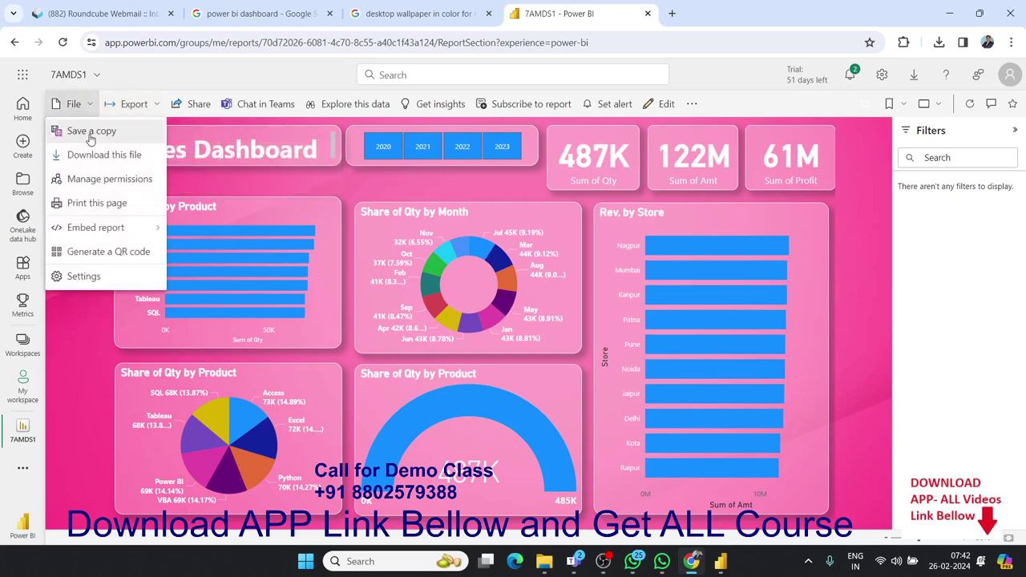
pyautogui.moveTo(105, 234)
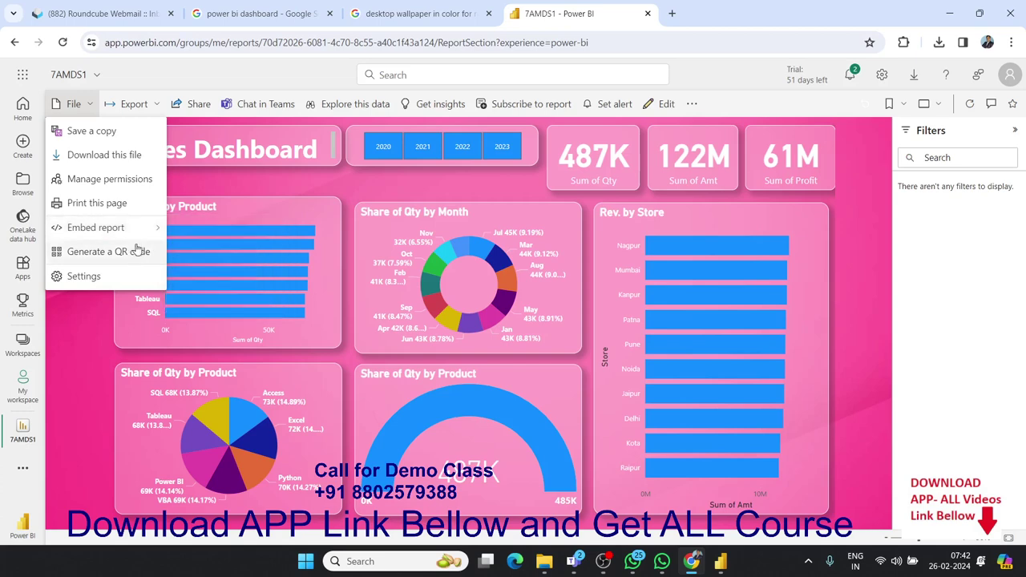
# Step: Publish the Sales Dashboard to the web and copy its public link
pyautogui.click(217, 277)
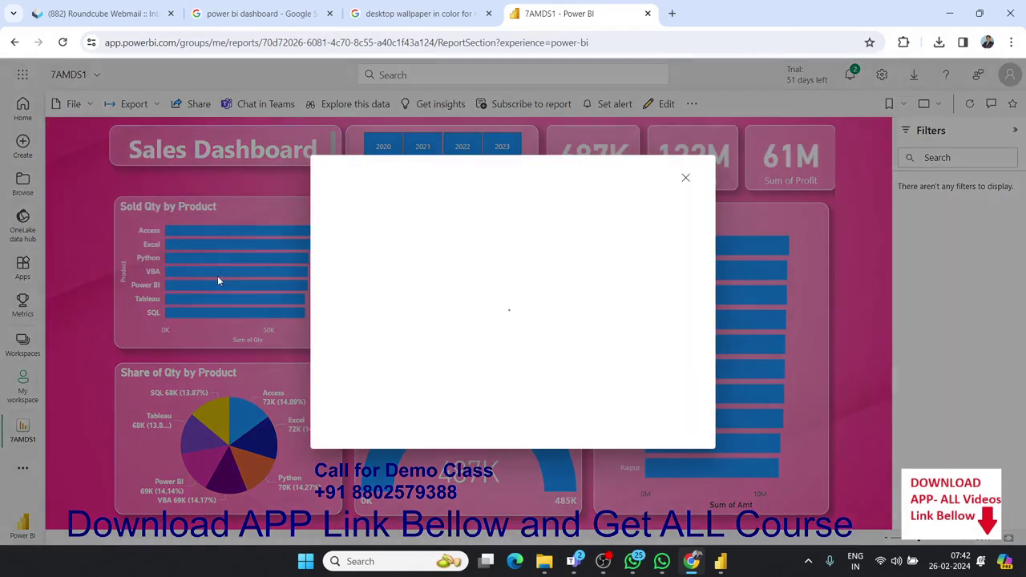
pyautogui.click(599, 389)
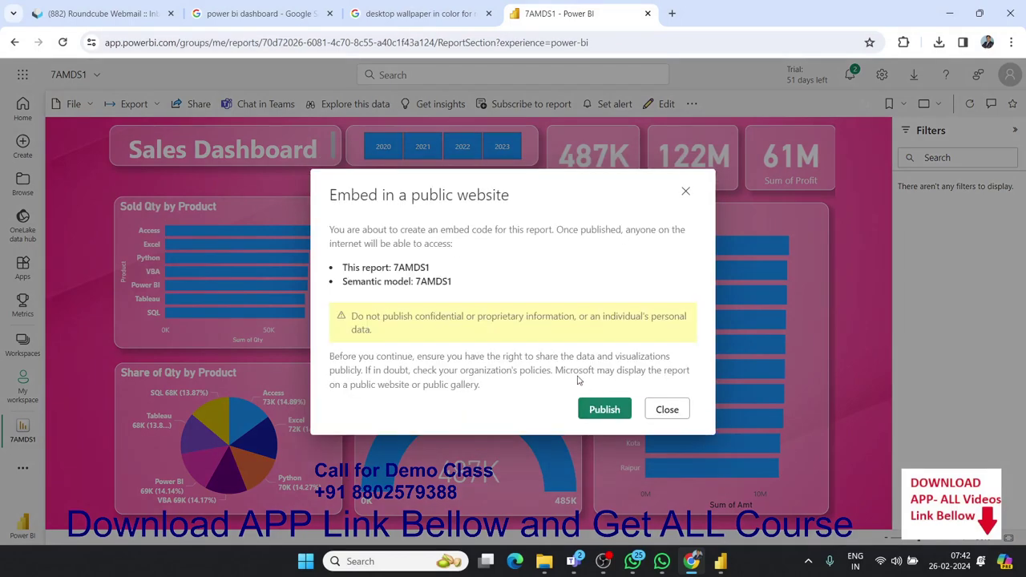
pyautogui.click(603, 410)
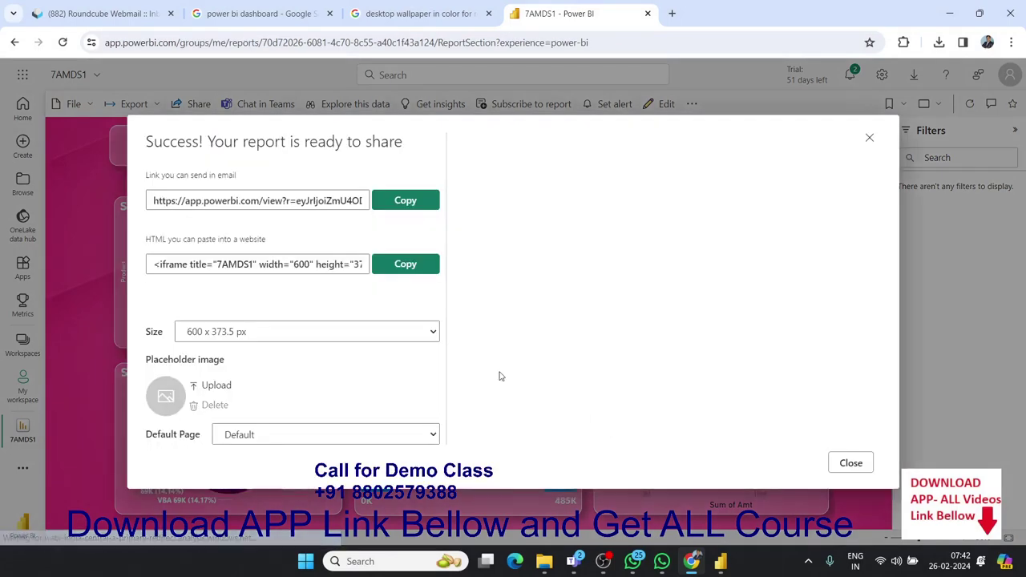
pyautogui.click(409, 210)
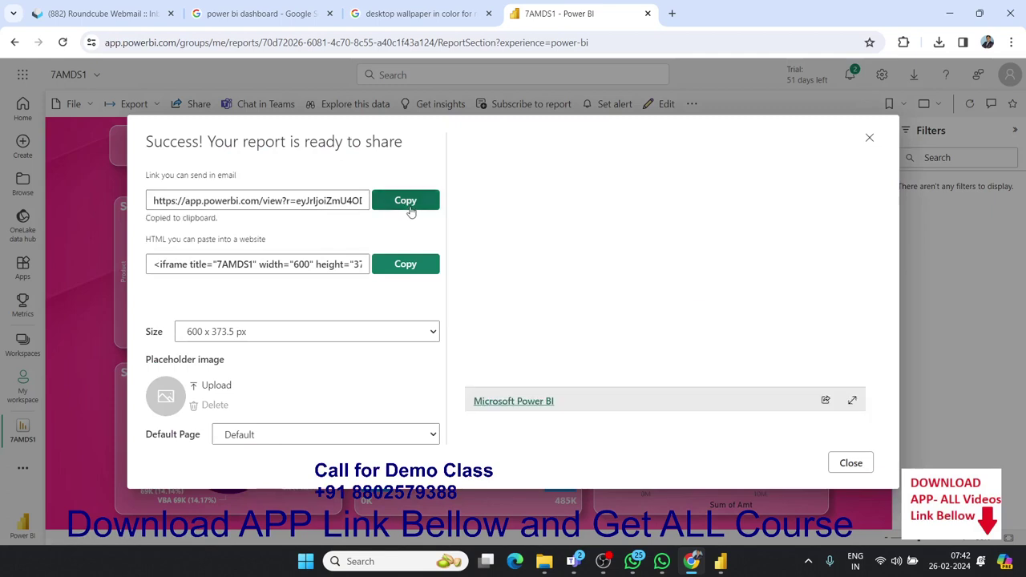
# Step: Load the copied public report link in a new browser tab
pyautogui.click(672, 14)
pyautogui.hotkey('ctrl', 'v')
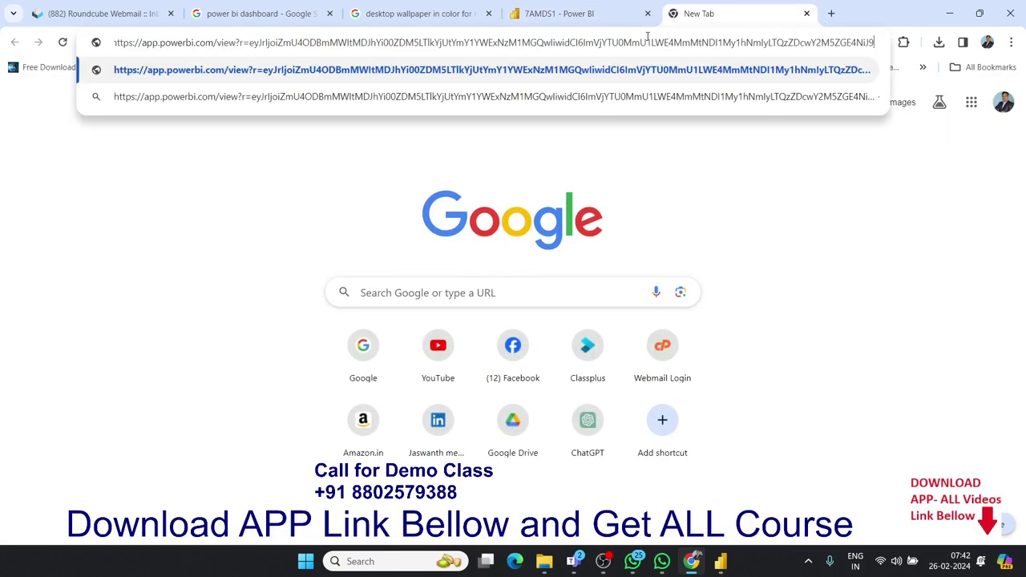
pyautogui.press('Return')
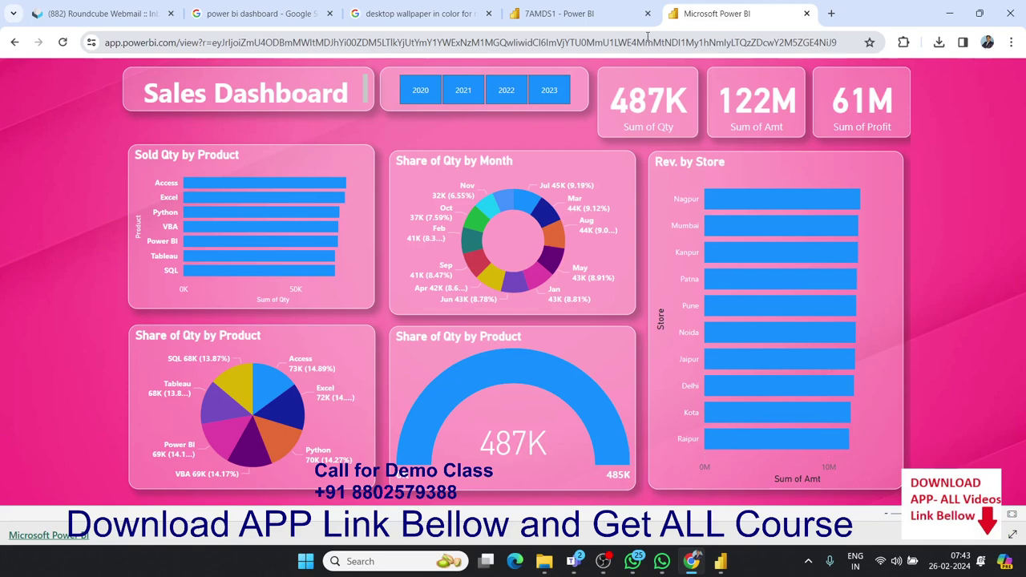
# Step: Back in Power BI Desktop, switch to Mobile layout and try placing a text box, then delete it
pyautogui.hotkey('alt', 'Tab')
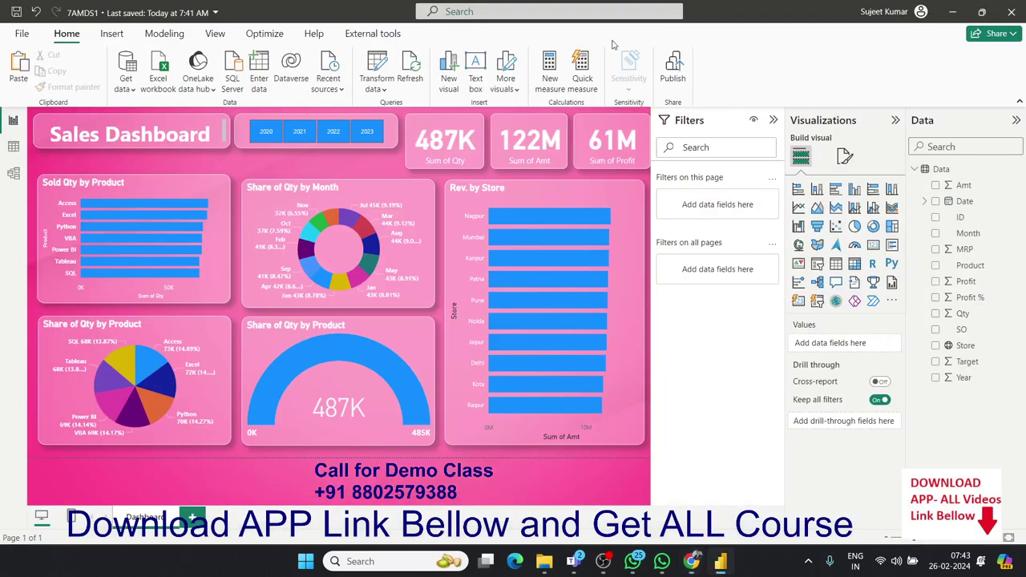
pyautogui.click(72, 518)
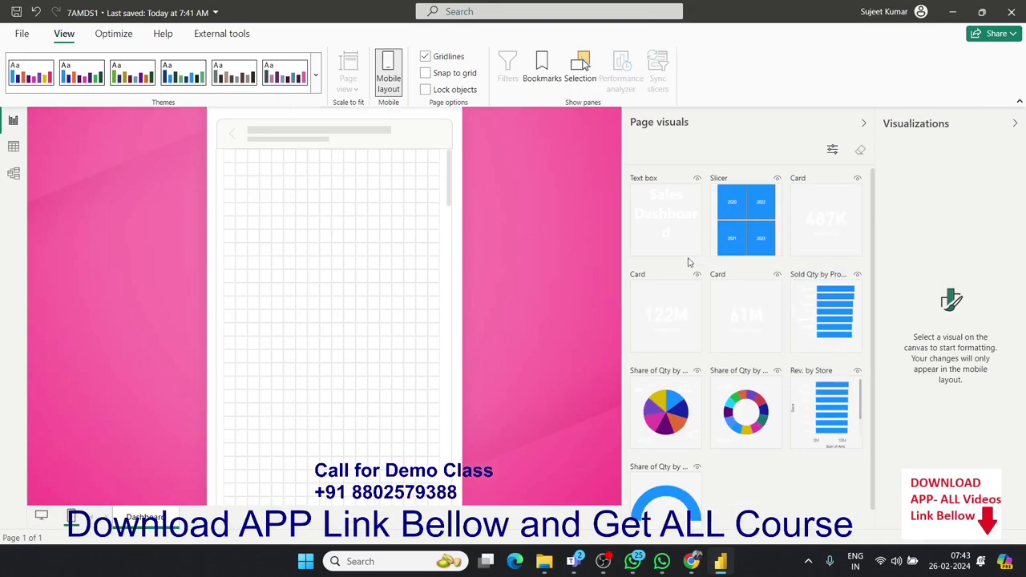
pyautogui.moveTo(688, 261); pyautogui.dragTo(339, 193)
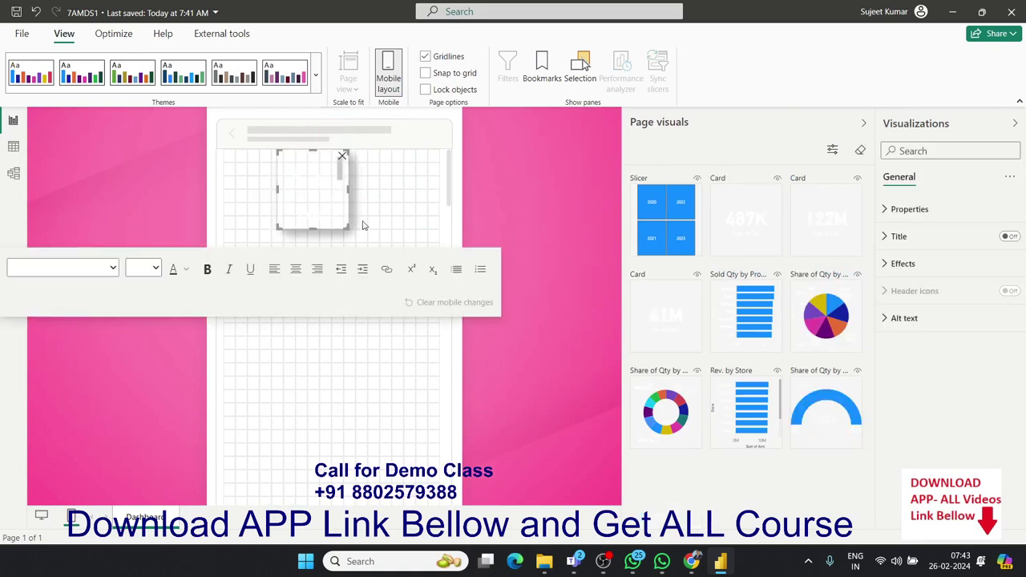
pyautogui.press('Delete')
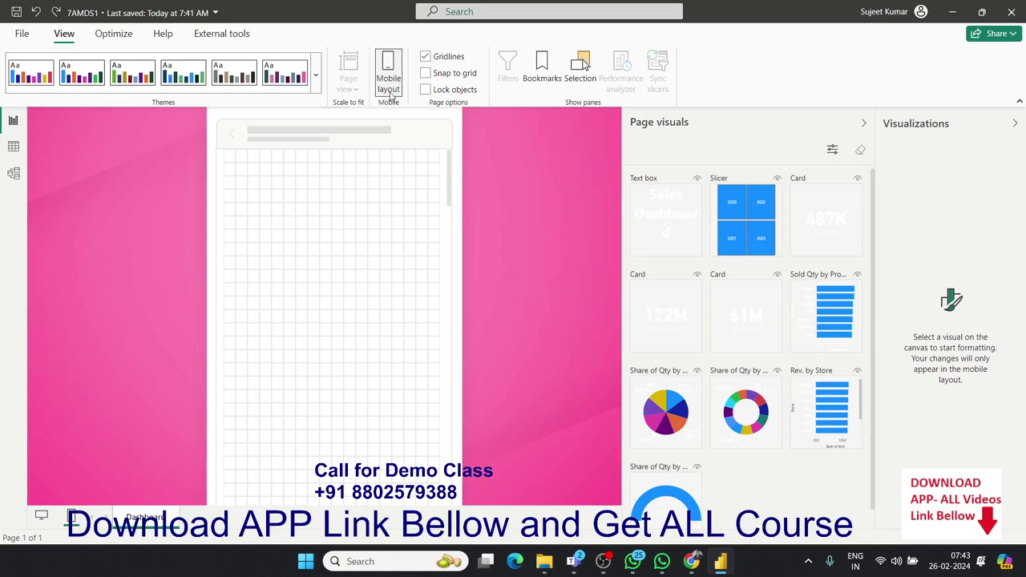
# Step: Hide the mobile canvas gridlines, leave snap to grid off and turn off lock objects
pyautogui.click(426, 58)
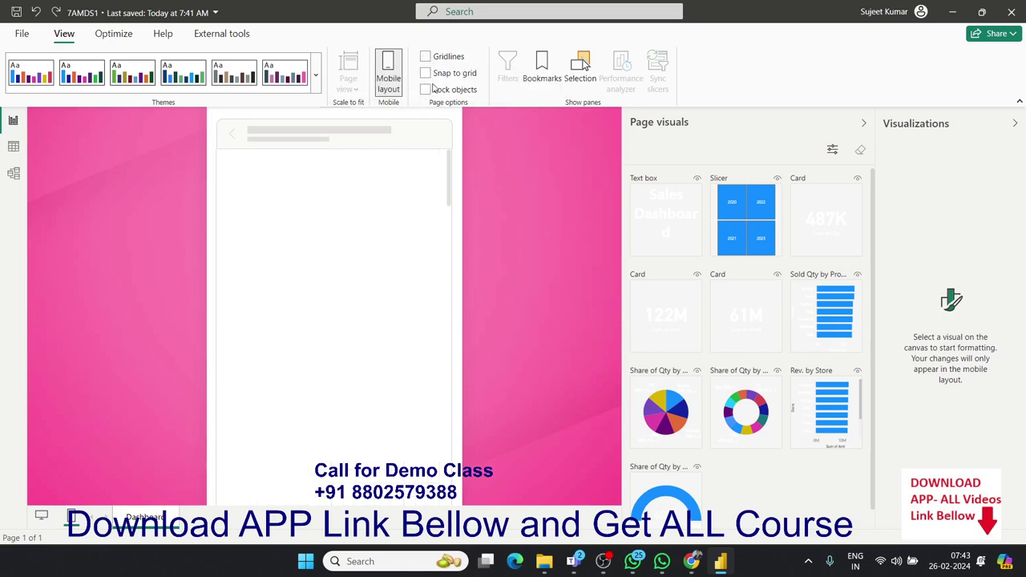
pyautogui.click(429, 79)
pyautogui.click(429, 77)
pyautogui.click(430, 92)
# Step: Place a text box at the top of the phone canvas, stretched wide and made shorter
pyautogui.moveTo(671, 248); pyautogui.dragTo(259, 212)
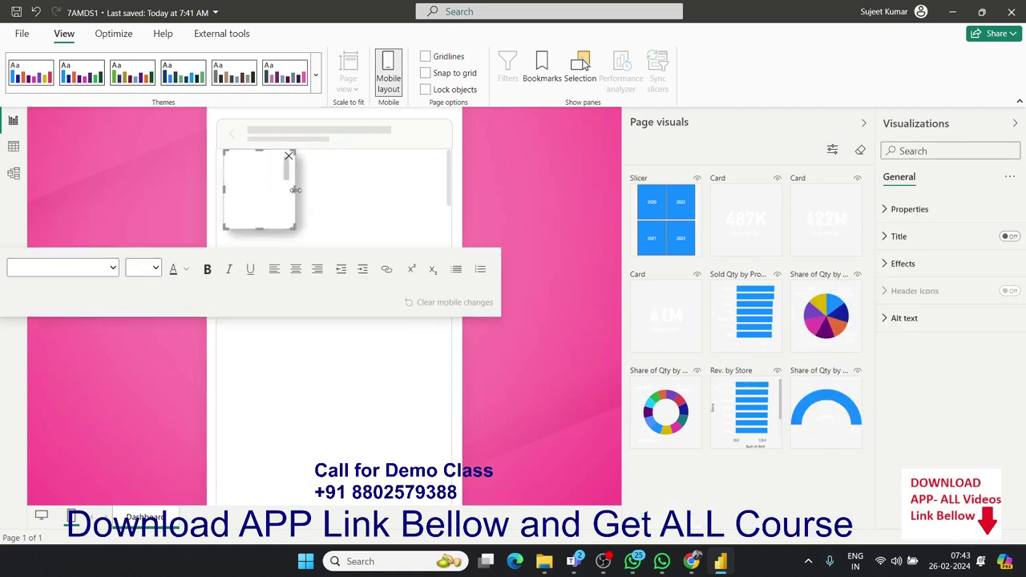
pyautogui.moveTo(295, 190); pyautogui.dragTo(432, 217)
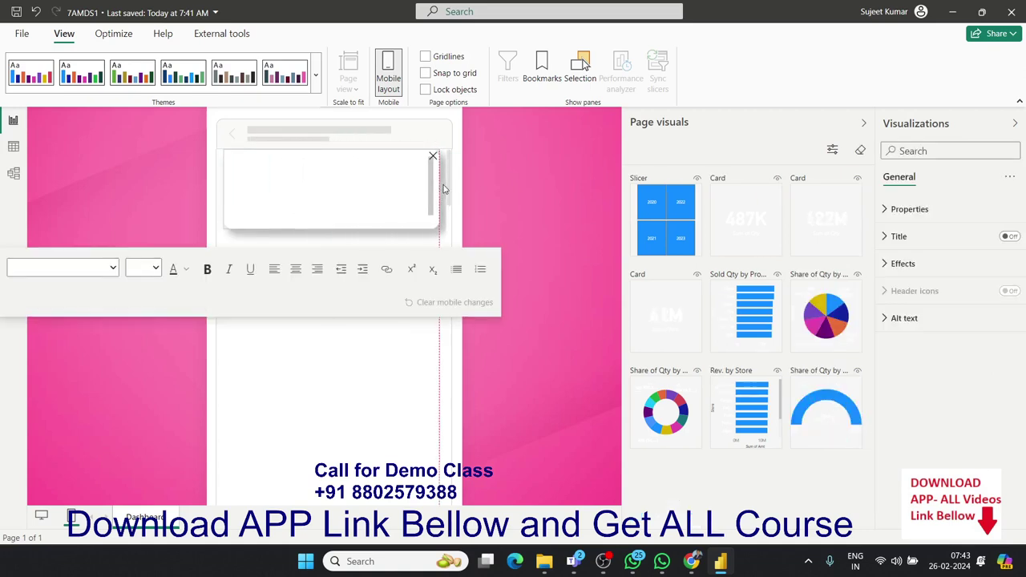
pyautogui.moveTo(432, 216); pyautogui.dragTo(437, 196)
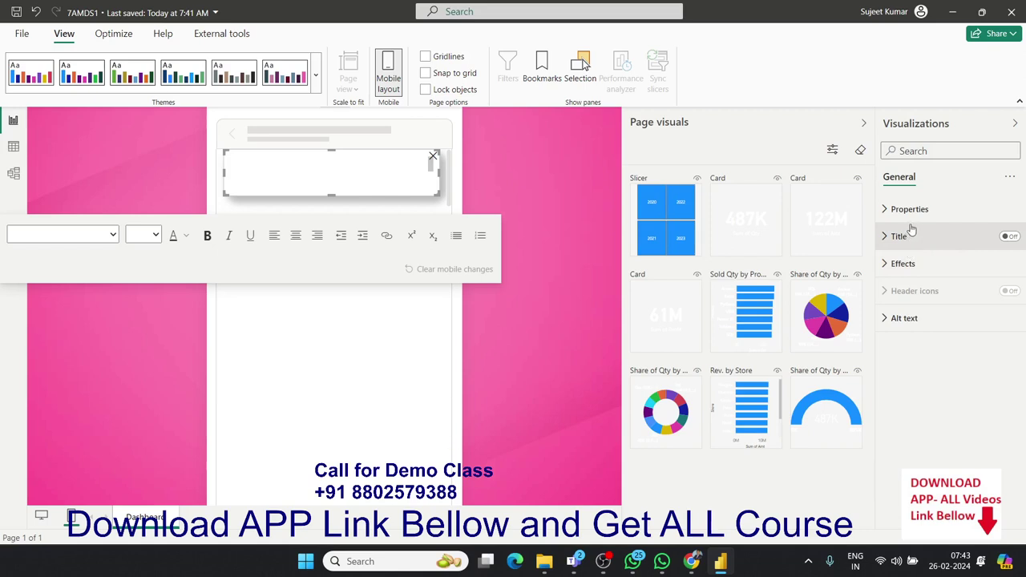
pyautogui.click(899, 272)
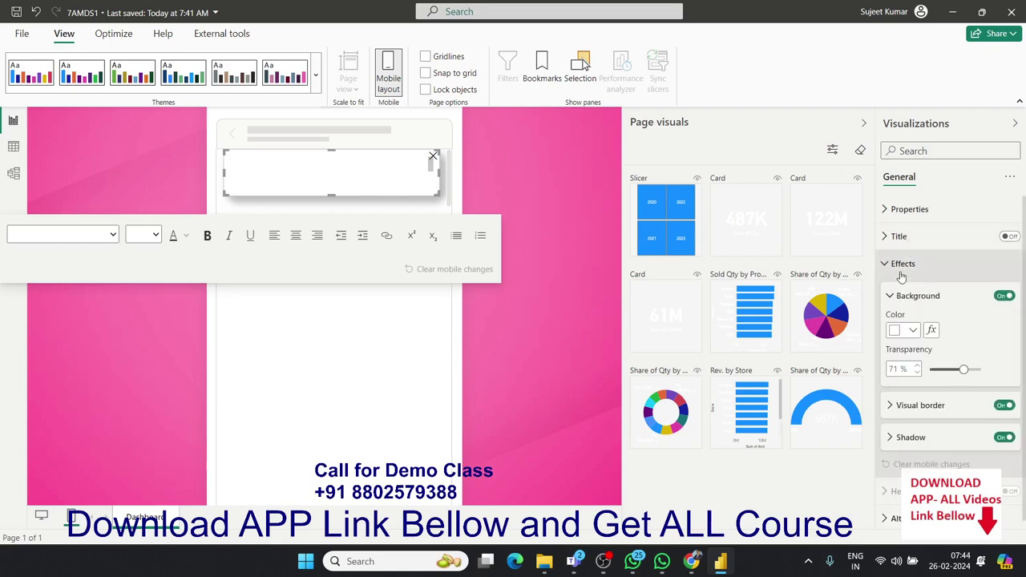
pyautogui.click(423, 323)
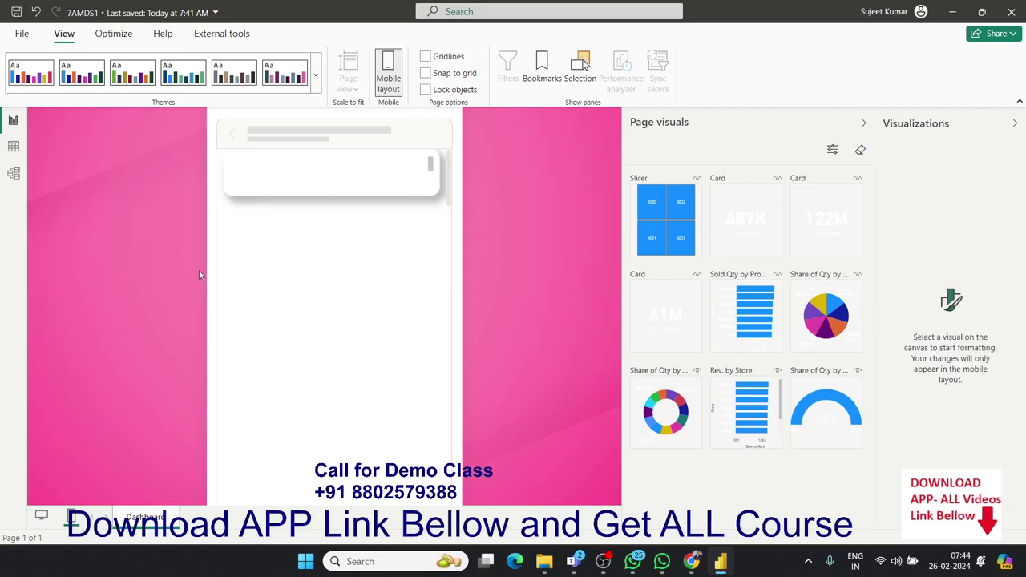
pyautogui.click(895, 140)
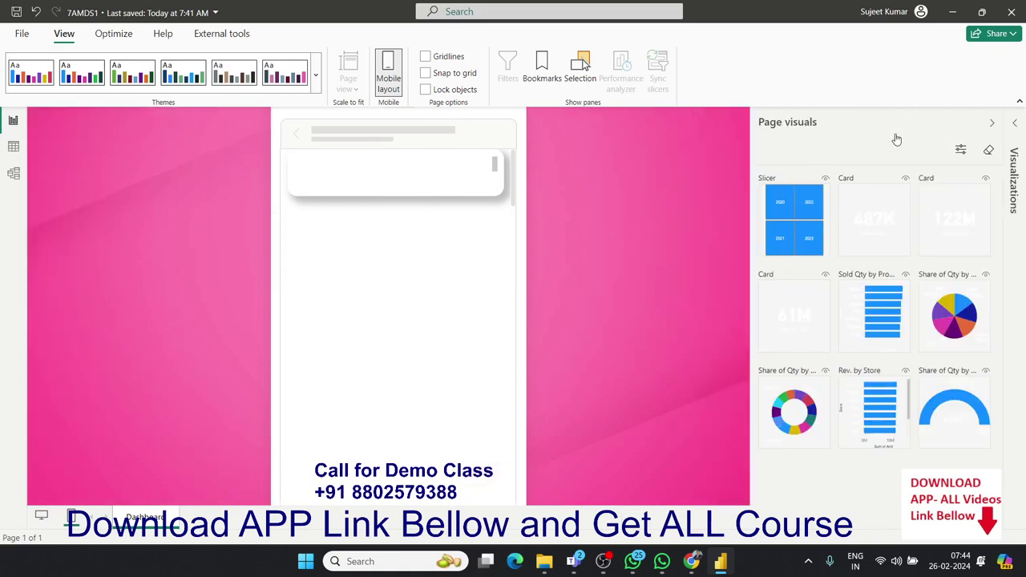
# Step: Switch briefly to desktop view and back, then reselect the title text box
pyautogui.click(346, 180)
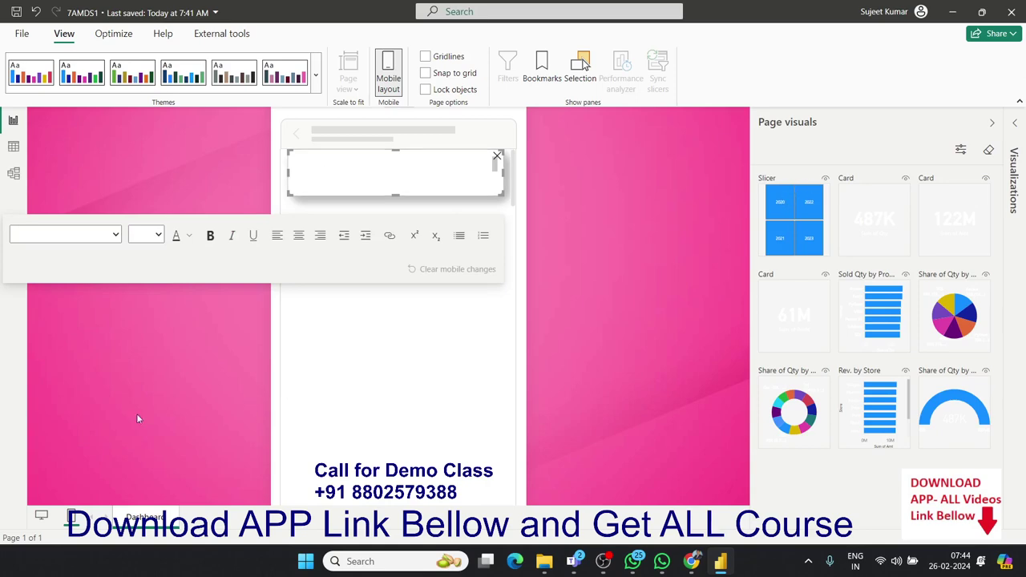
pyautogui.click(42, 517)
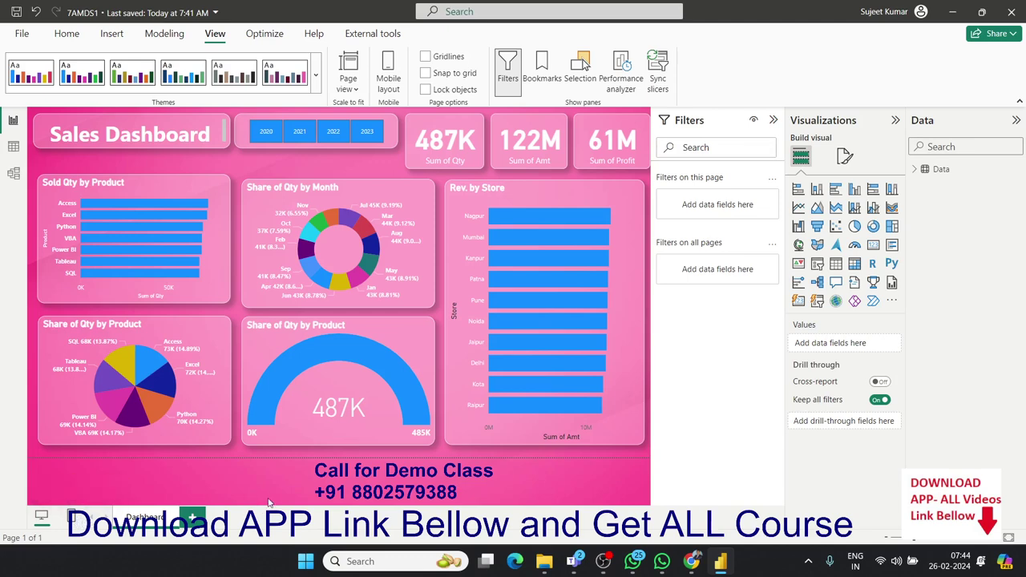
pyautogui.click(71, 516)
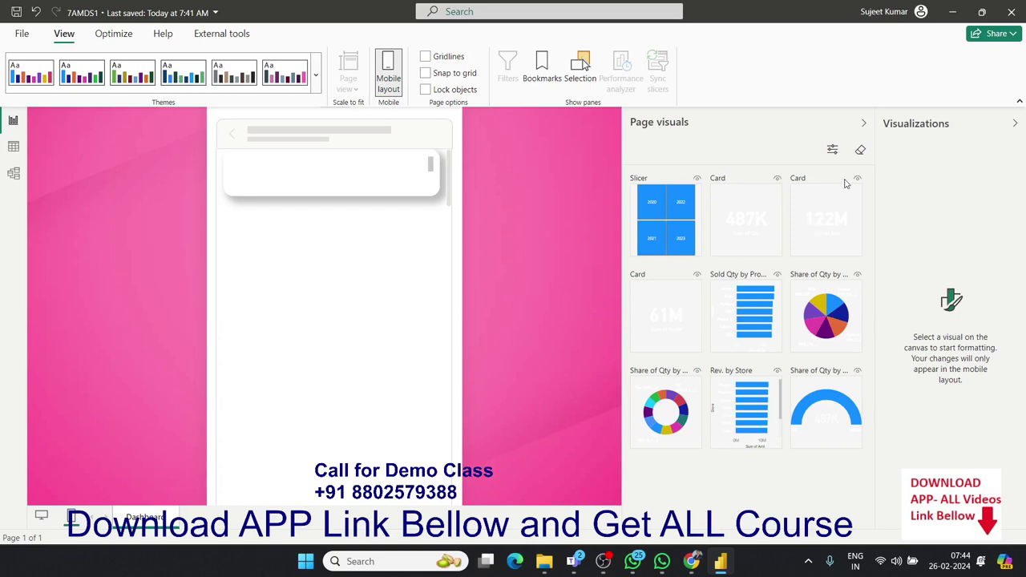
pyautogui.click(428, 195)
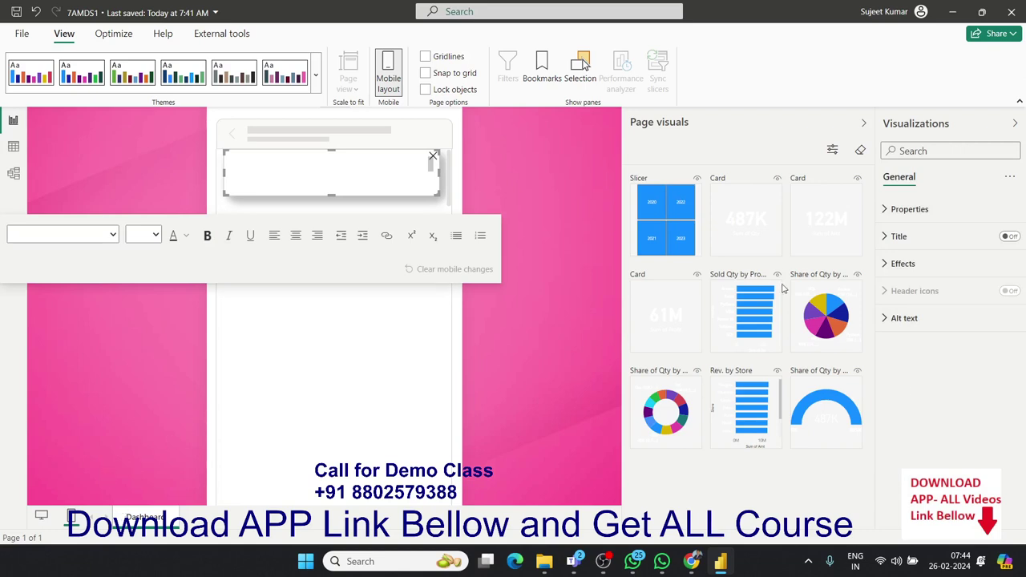
# Step: Give the title text box a blue background at 6% transparency
pyautogui.click(884, 265)
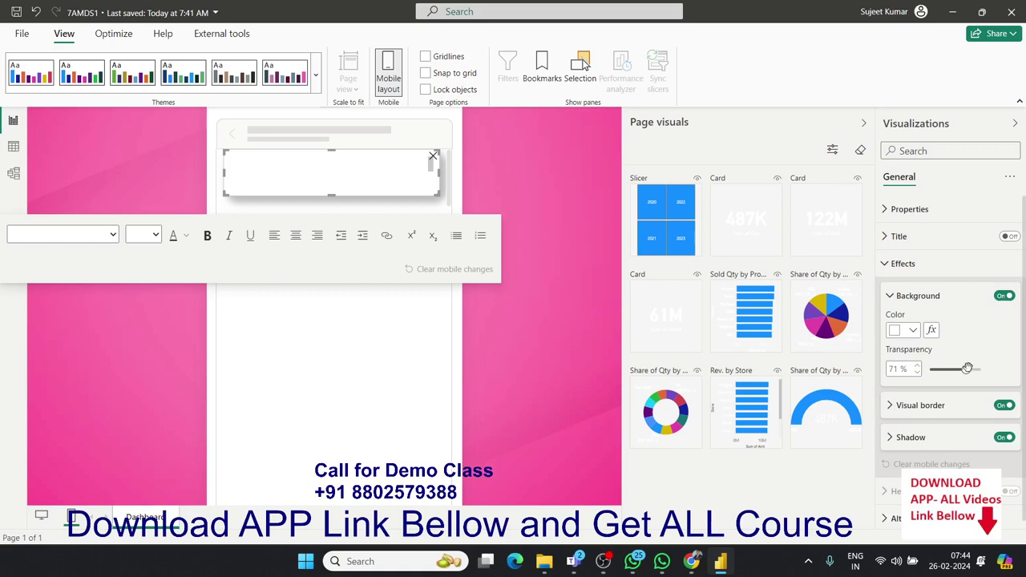
pyautogui.moveTo(967, 368); pyautogui.dragTo(932, 369)
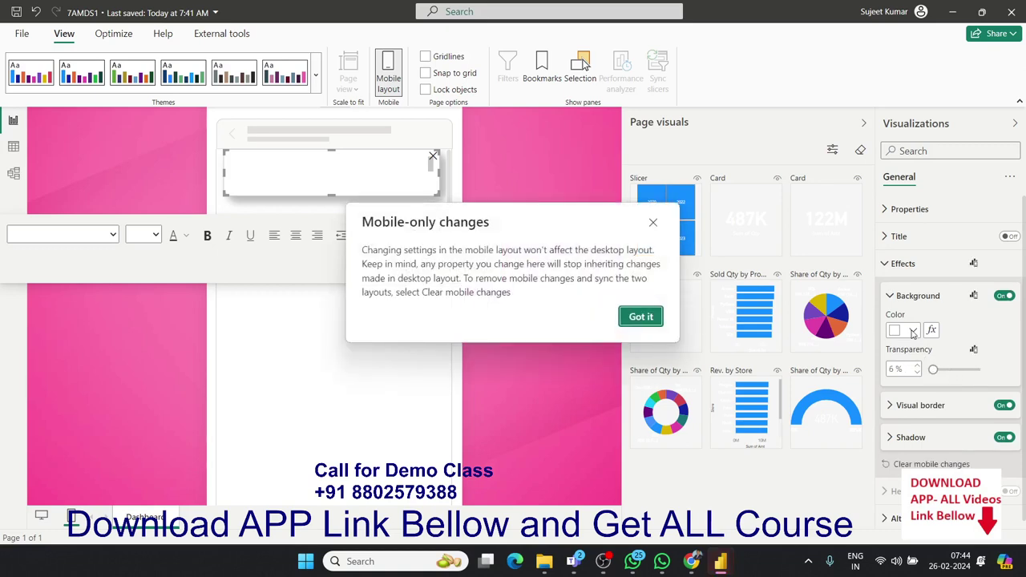
pyautogui.click(630, 316)
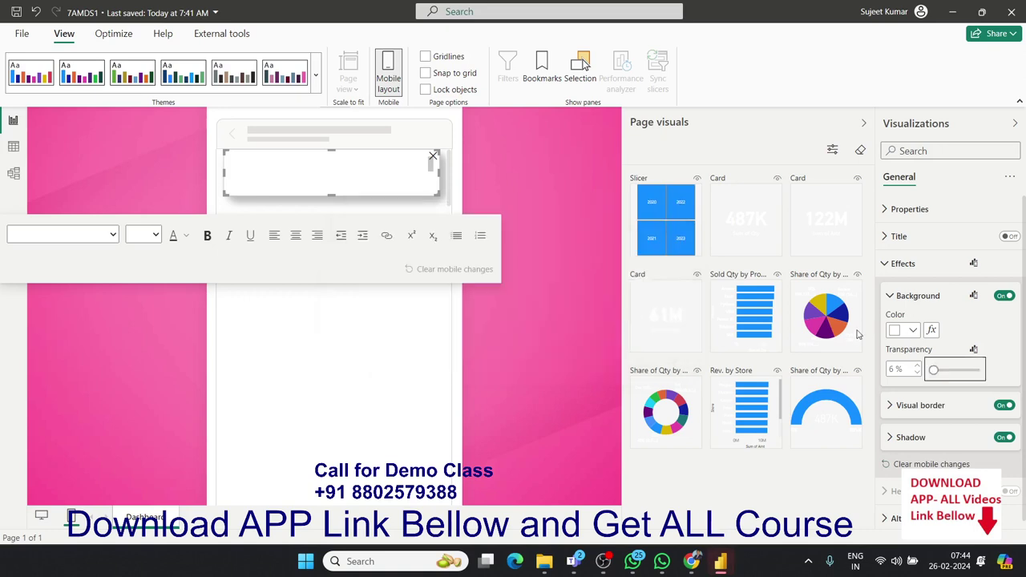
pyautogui.click(903, 330)
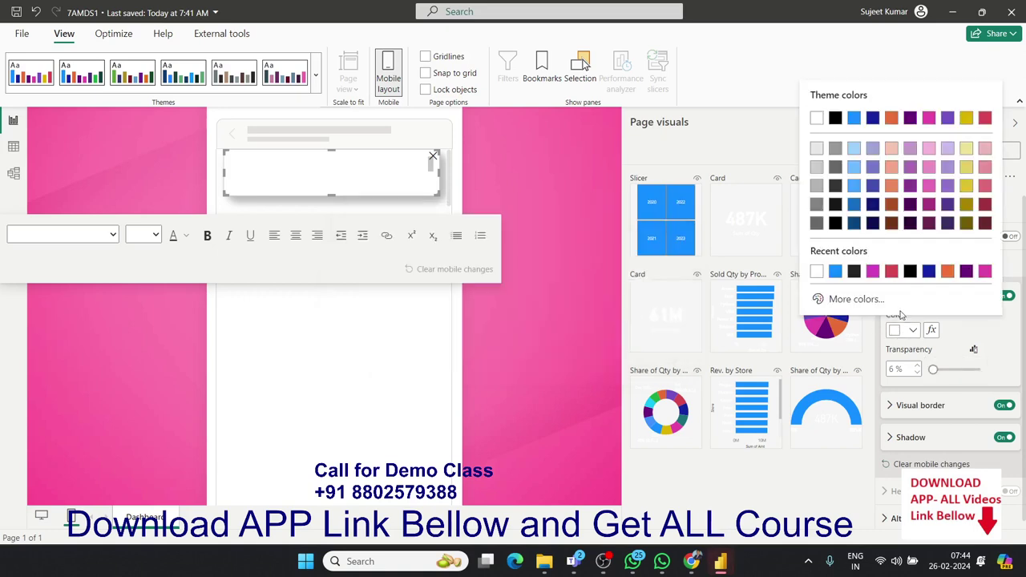
pyautogui.click(854, 118)
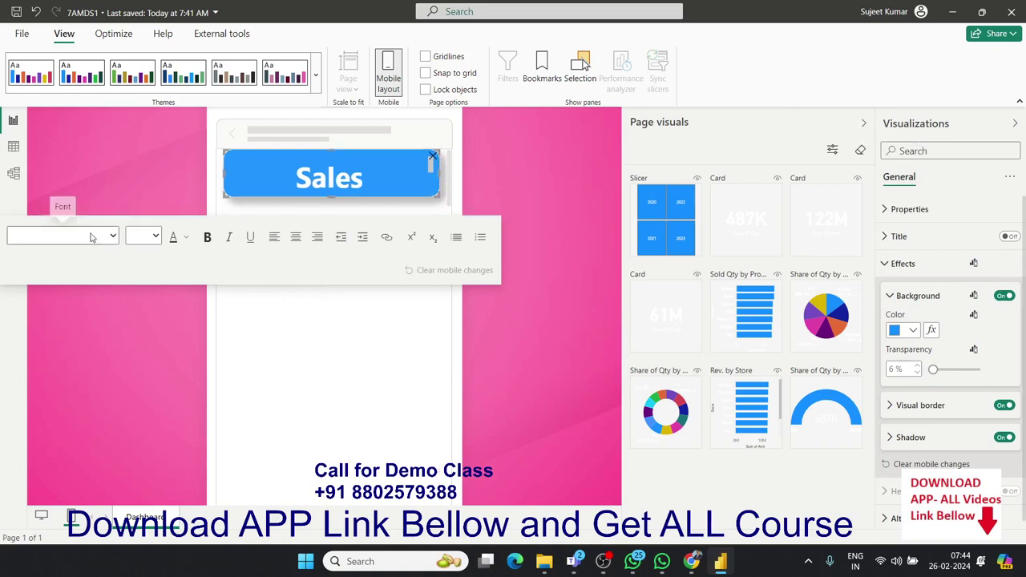
# Step: Select the Sales Dashboard title text and set its font size to 12
pyautogui.doubleClick(329, 179)
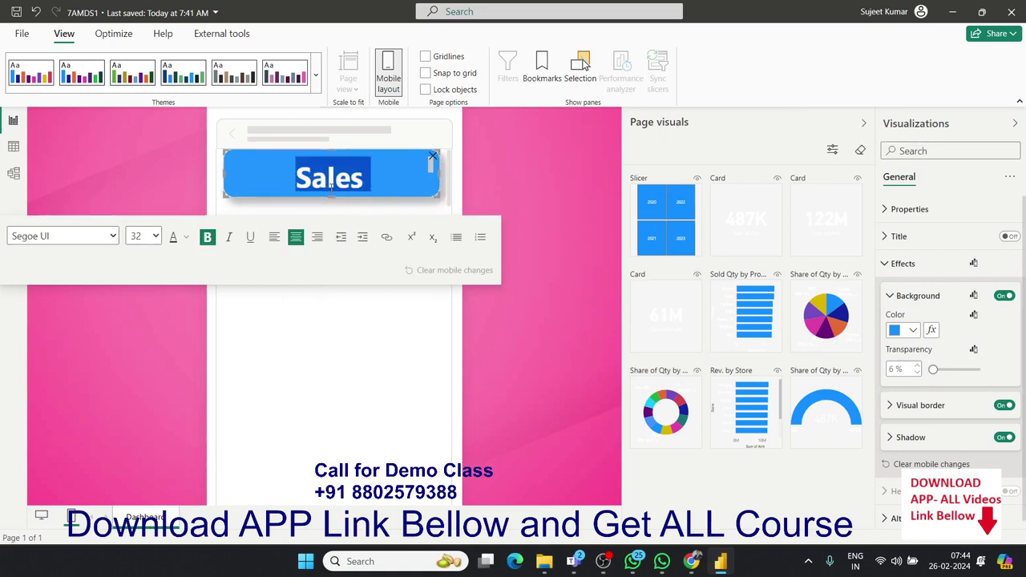
pyautogui.click(186, 239)
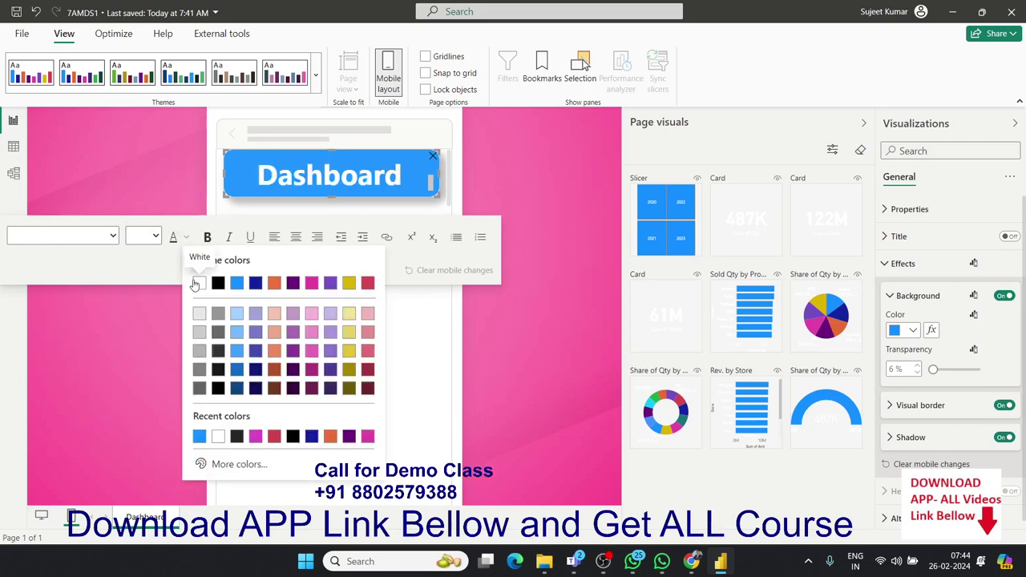
pyautogui.press('Escape')
pyautogui.write('Sales')
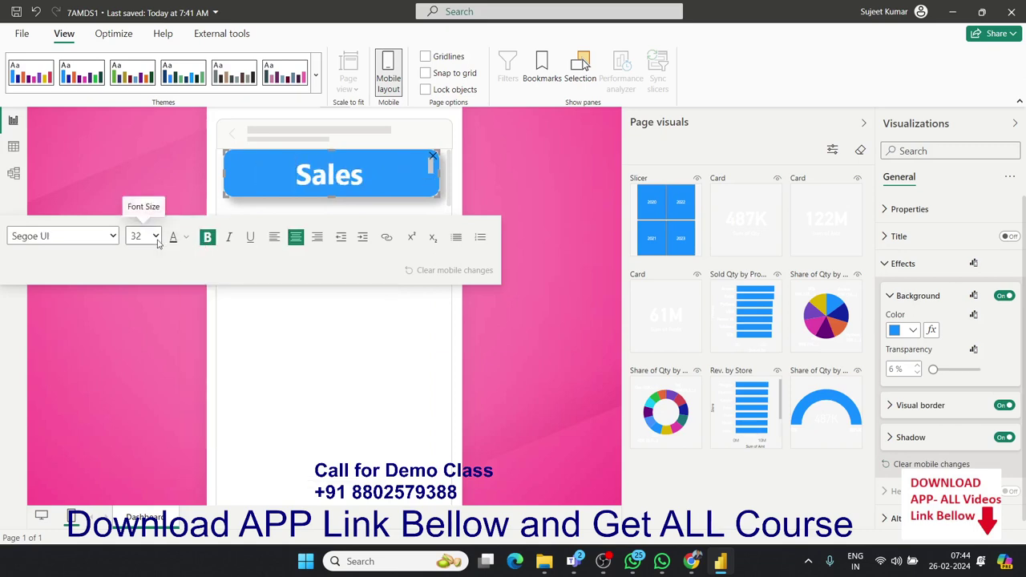
pyautogui.click(154, 236)
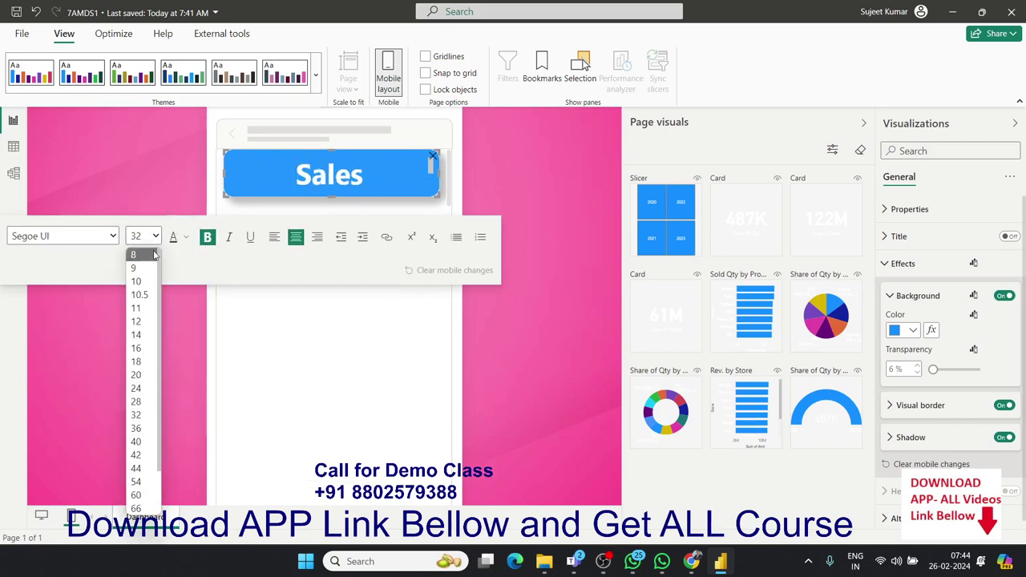
pyautogui.click(139, 307)
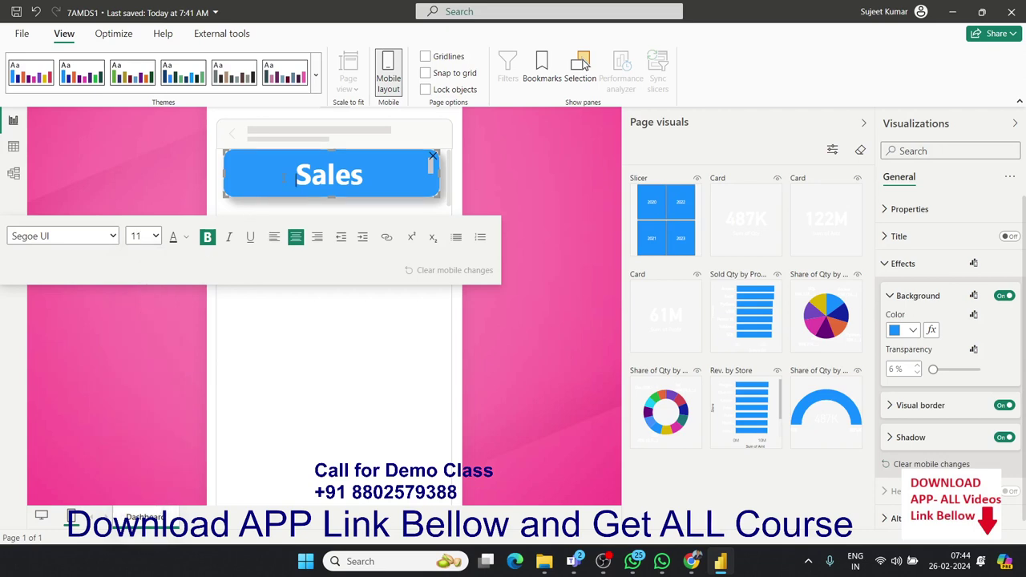
pyautogui.hotkey('ctrl', 'a')
pyautogui.click(155, 236)
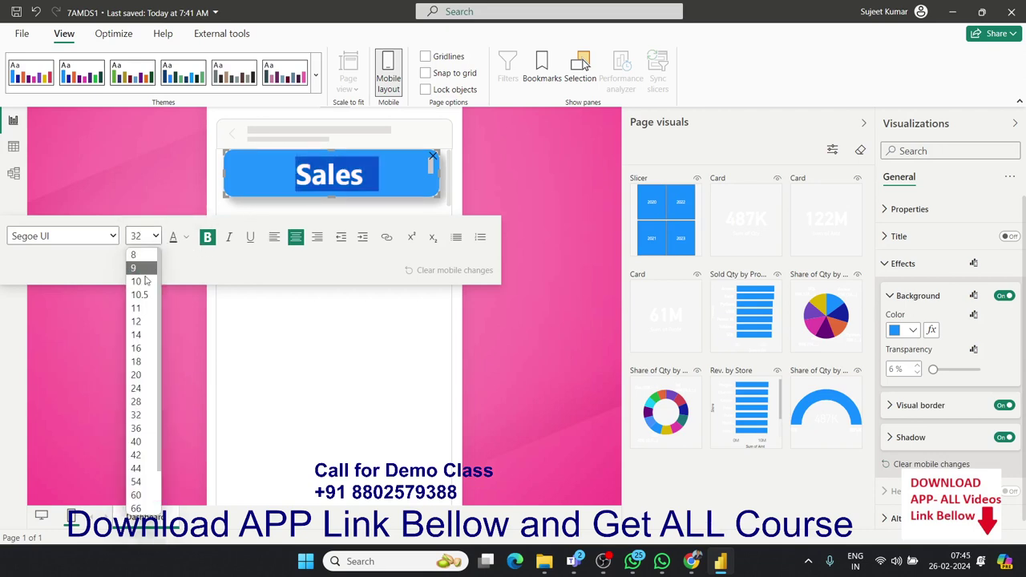
pyautogui.click(141, 322)
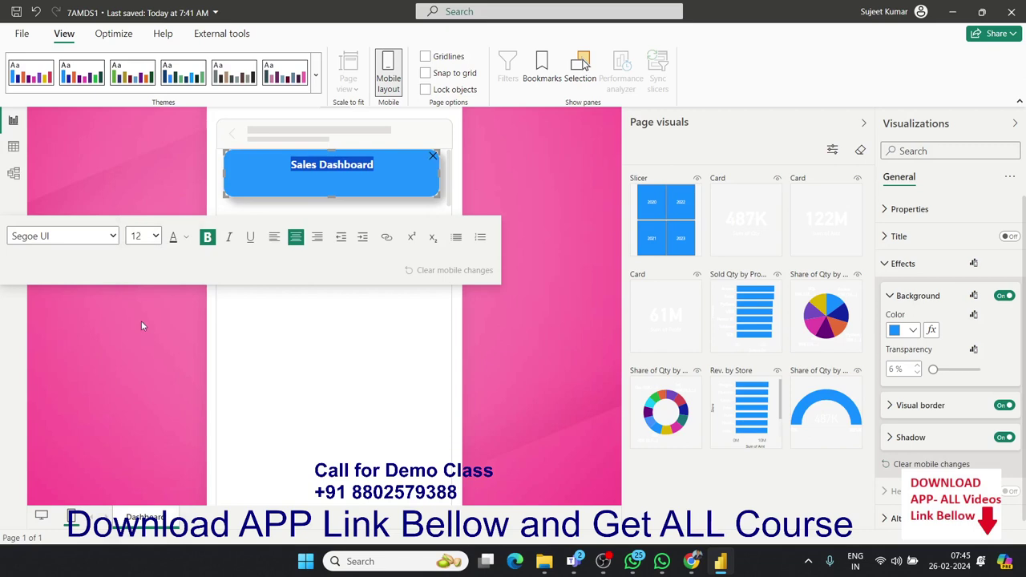
# Step: Enlarge the Sales Dashboard text to 24 point and make the title button slightly shorter
pyautogui.click(155, 236)
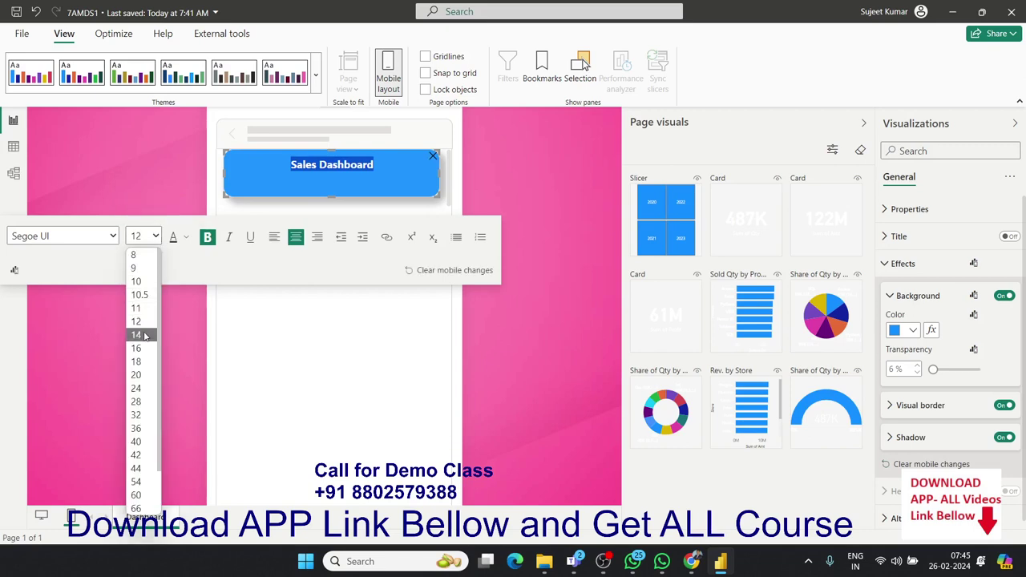
pyautogui.click(147, 375)
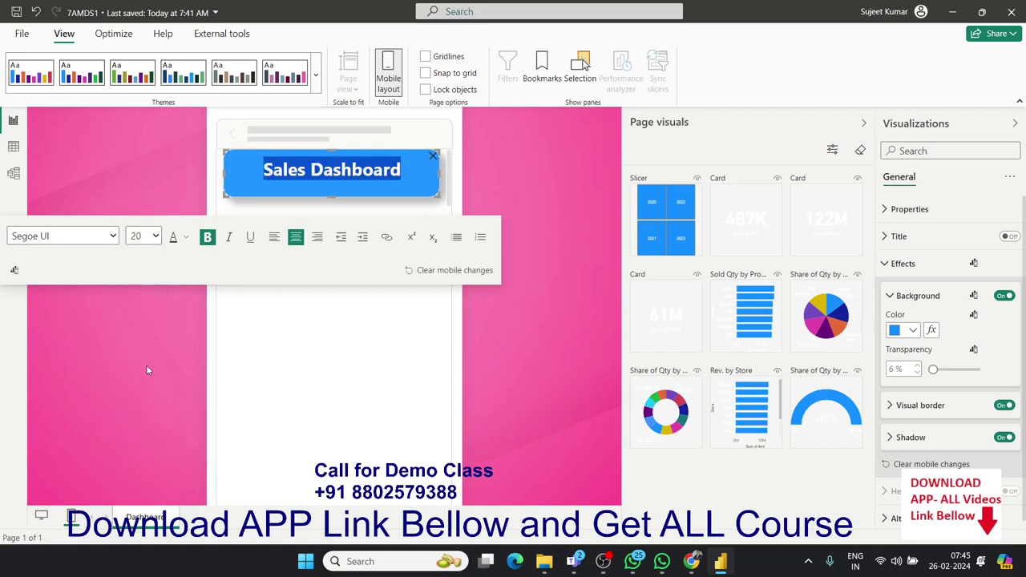
pyautogui.click(156, 234)
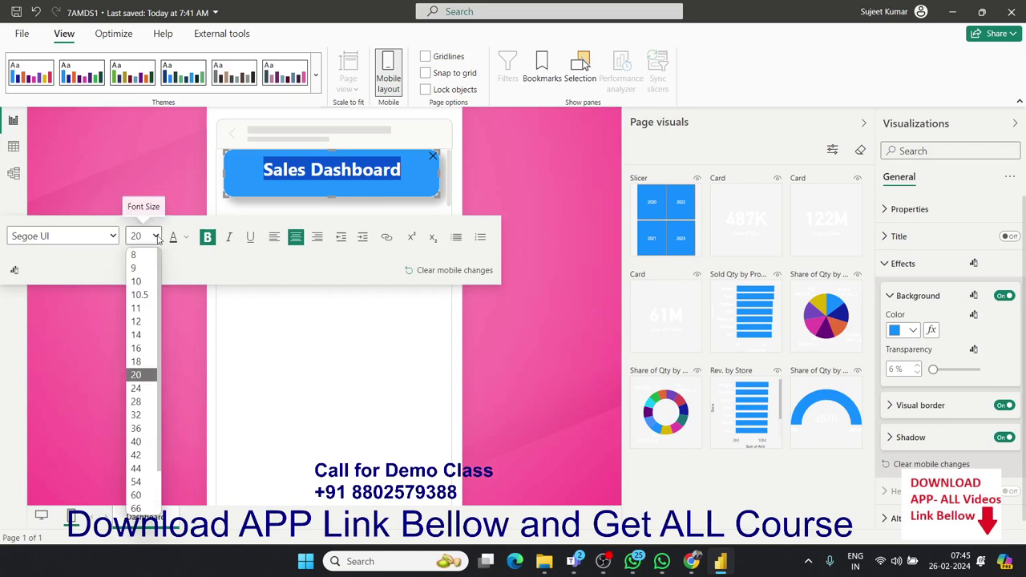
pyautogui.click(149, 389)
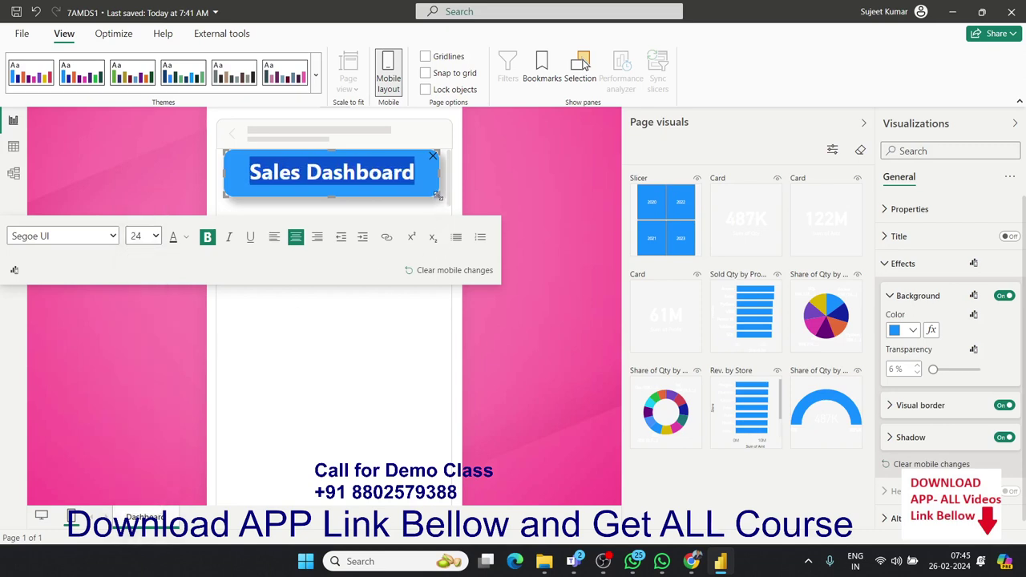
pyautogui.moveTo(438, 198); pyautogui.dragTo(440, 195)
# Step: Finish the mobile title, return to desktop layout, and view the published dashboard in Chrome
pyautogui.click(399, 329)
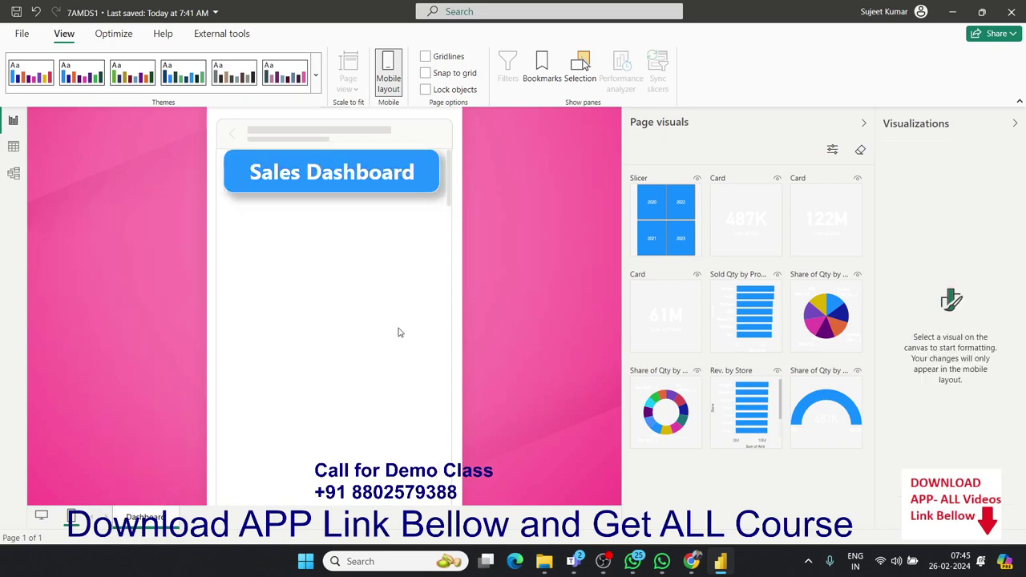
pyautogui.click(44, 518)
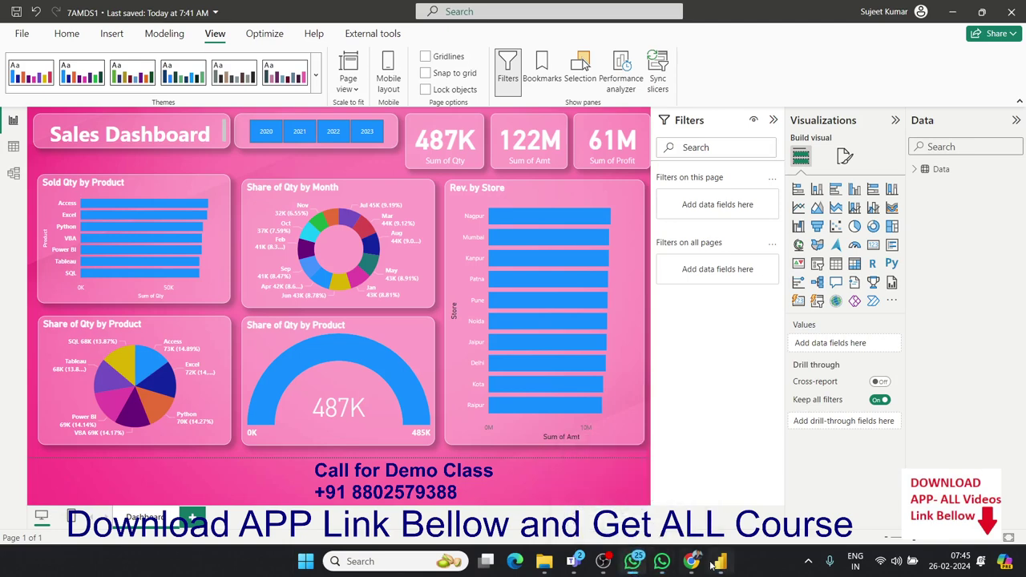
pyautogui.click(899, 10)
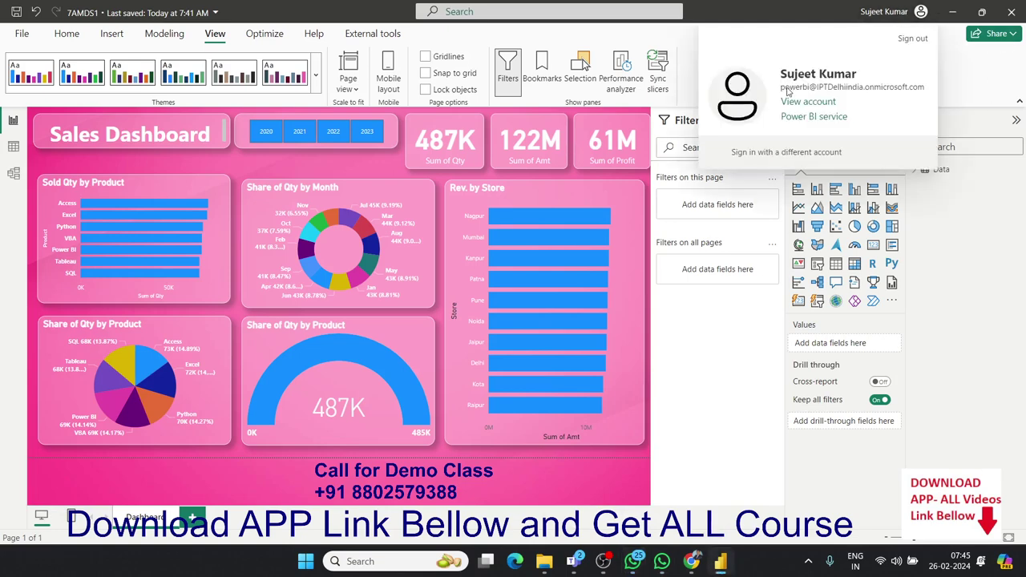
pyautogui.click(692, 561)
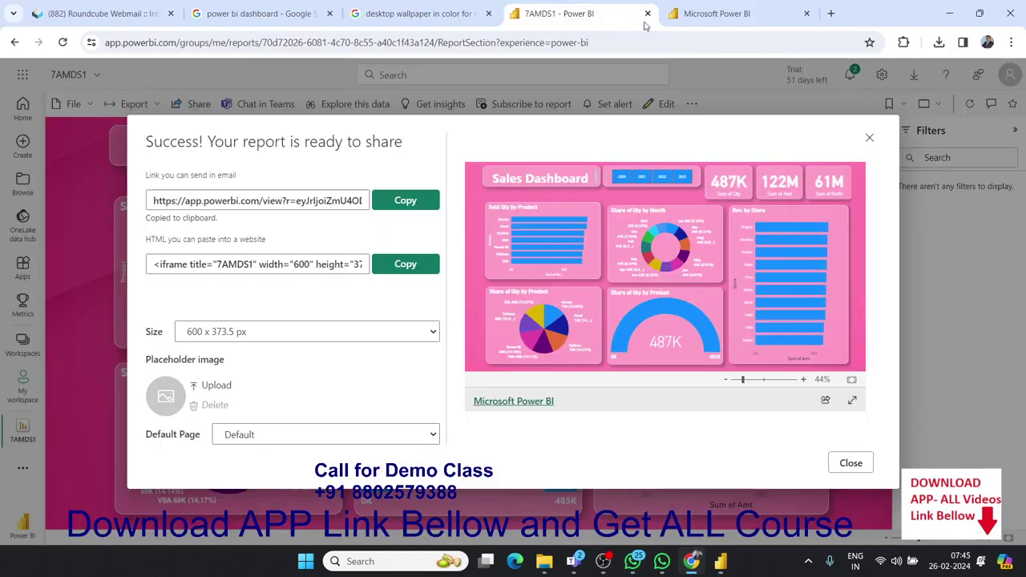
pyautogui.click(602, 14)
pyautogui.click(850, 465)
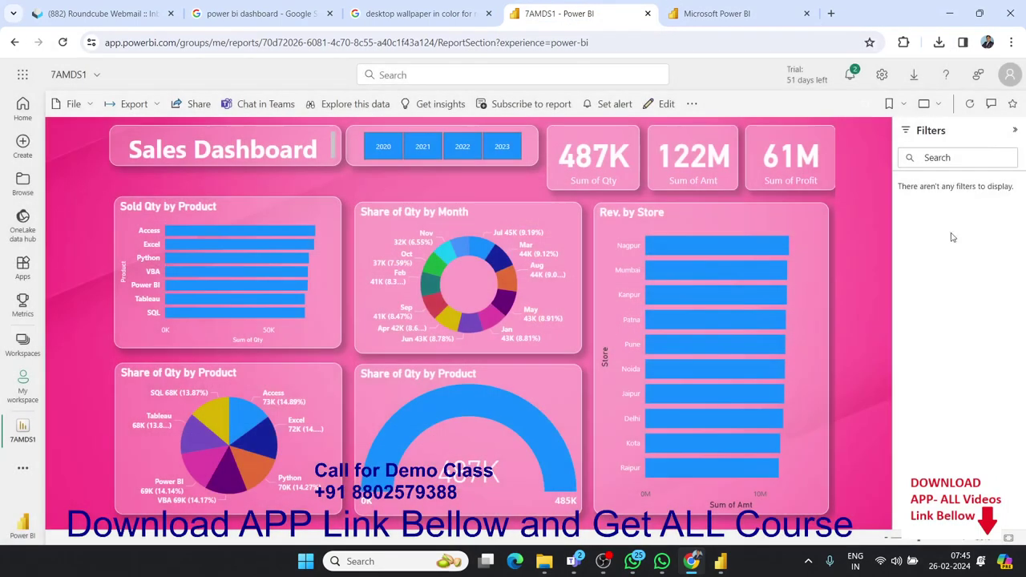
pyautogui.click(1009, 75)
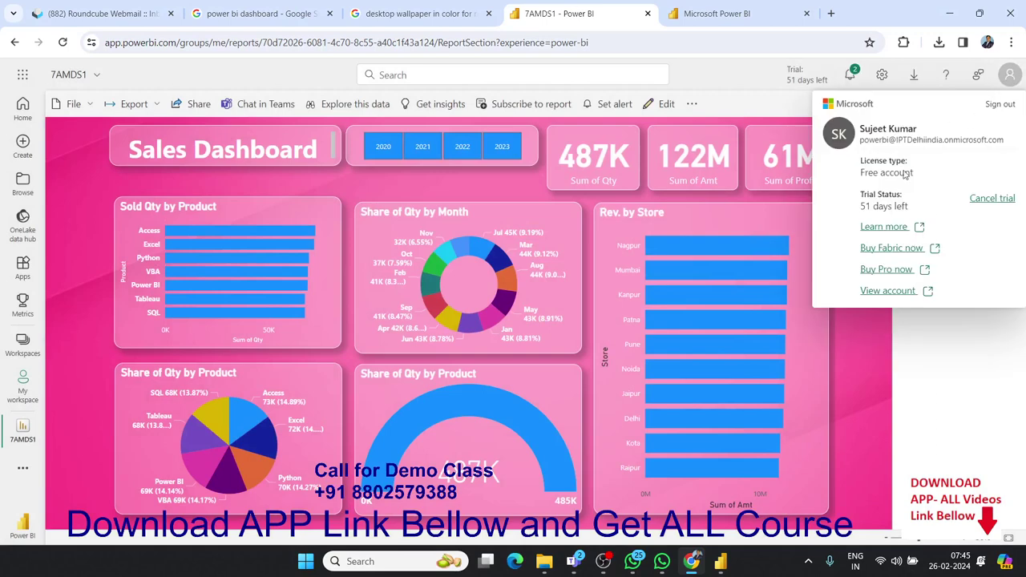
pyautogui.tripleClick(886, 139)
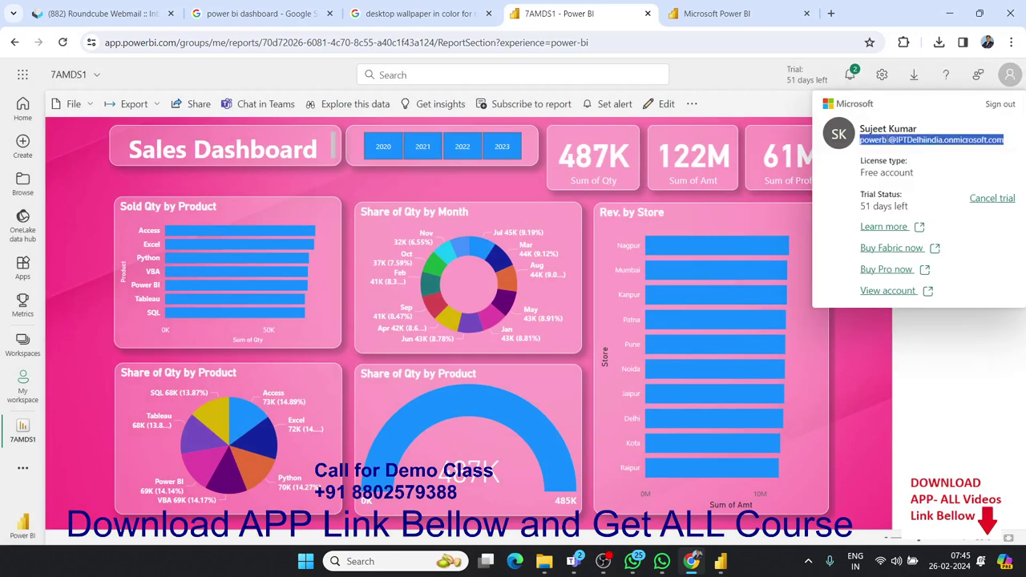
pyautogui.click(759, 16)
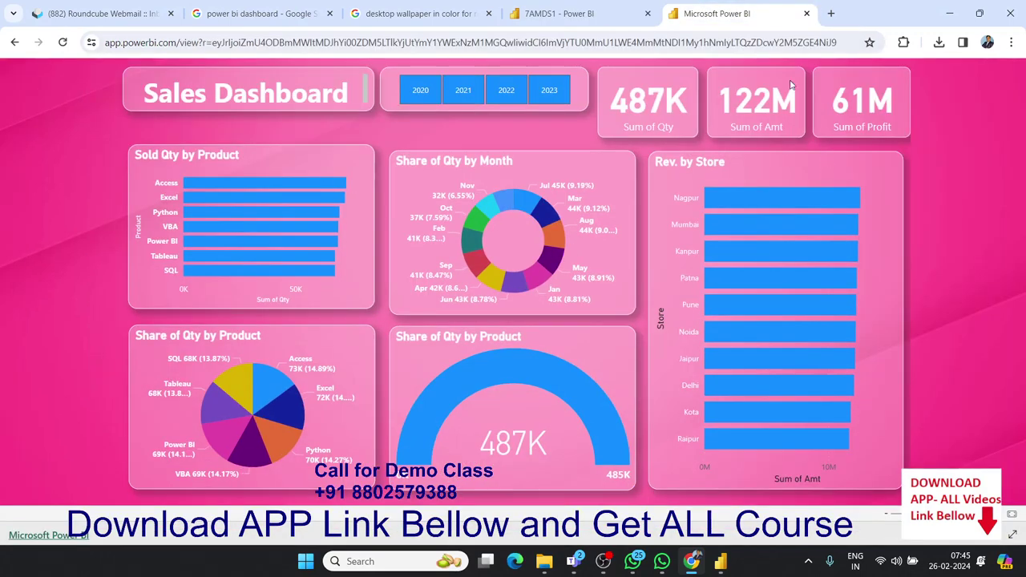
pyautogui.click(756, 42)
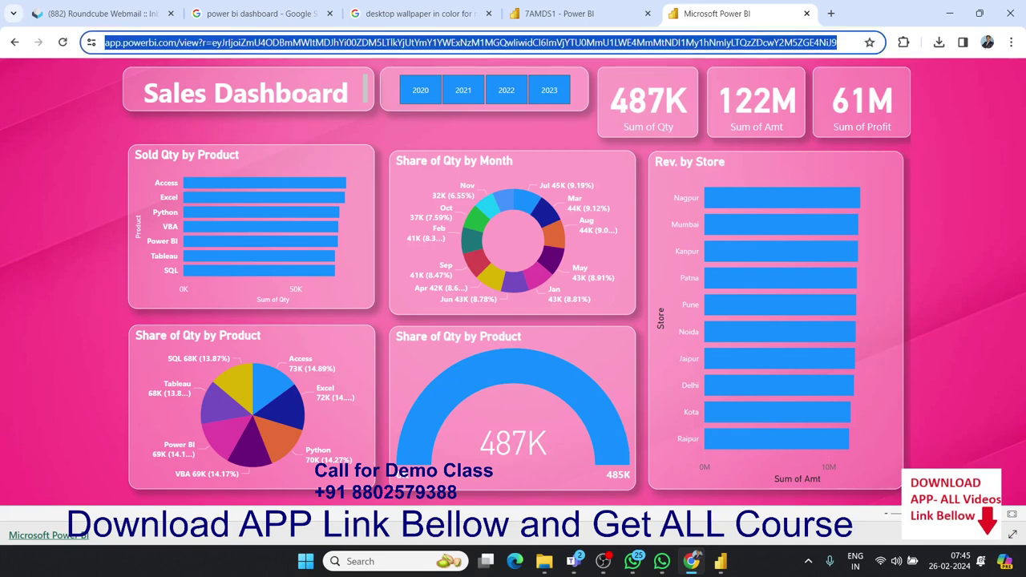
pyautogui.click(632, 561)
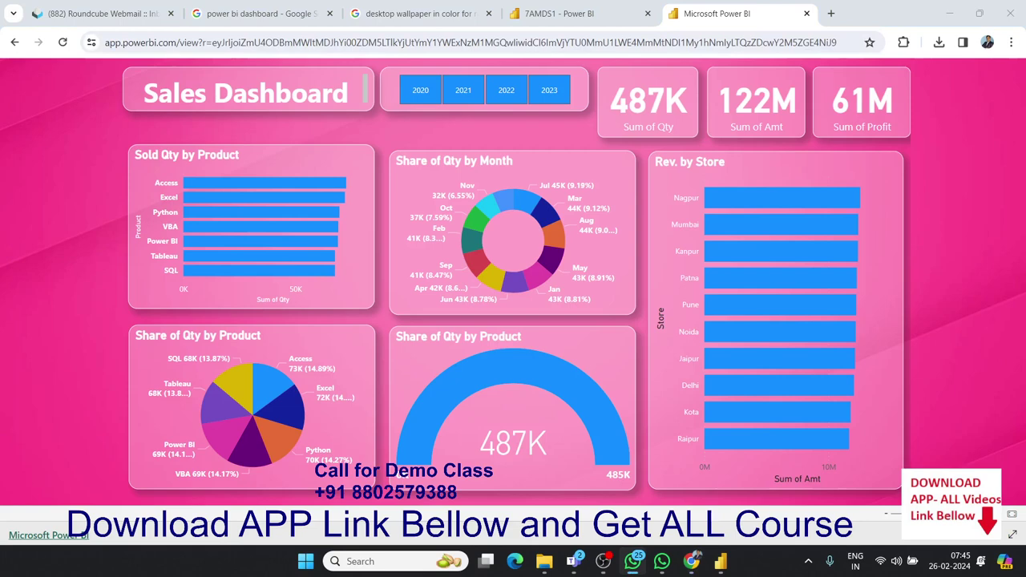